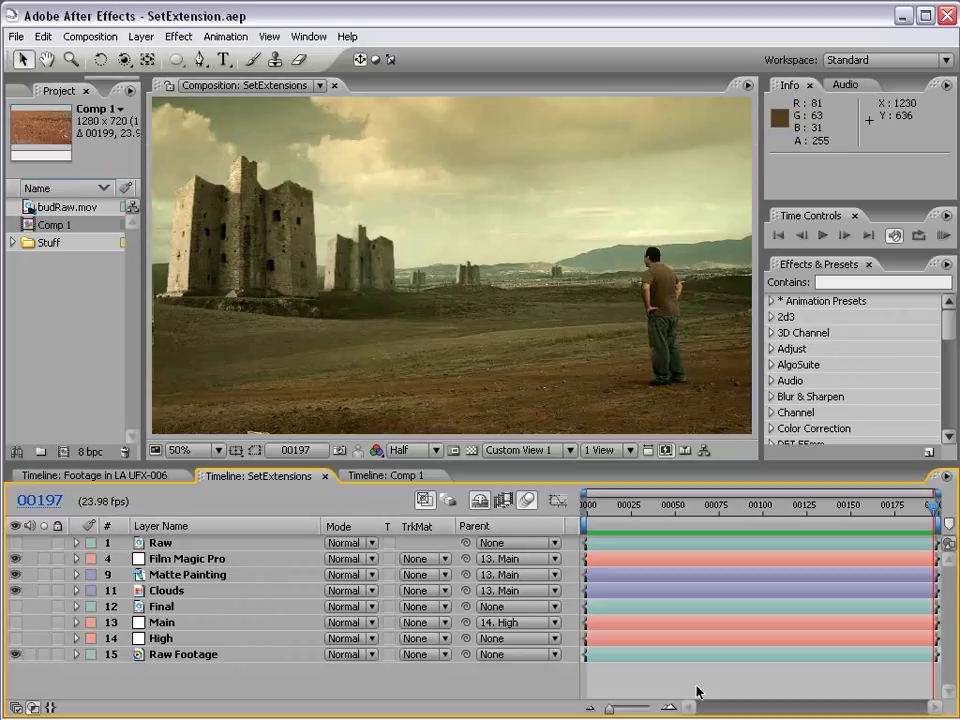
# Step: Preview the SetExtensions composition and move the playhead back to frame 165
pyautogui.press('KP_0')
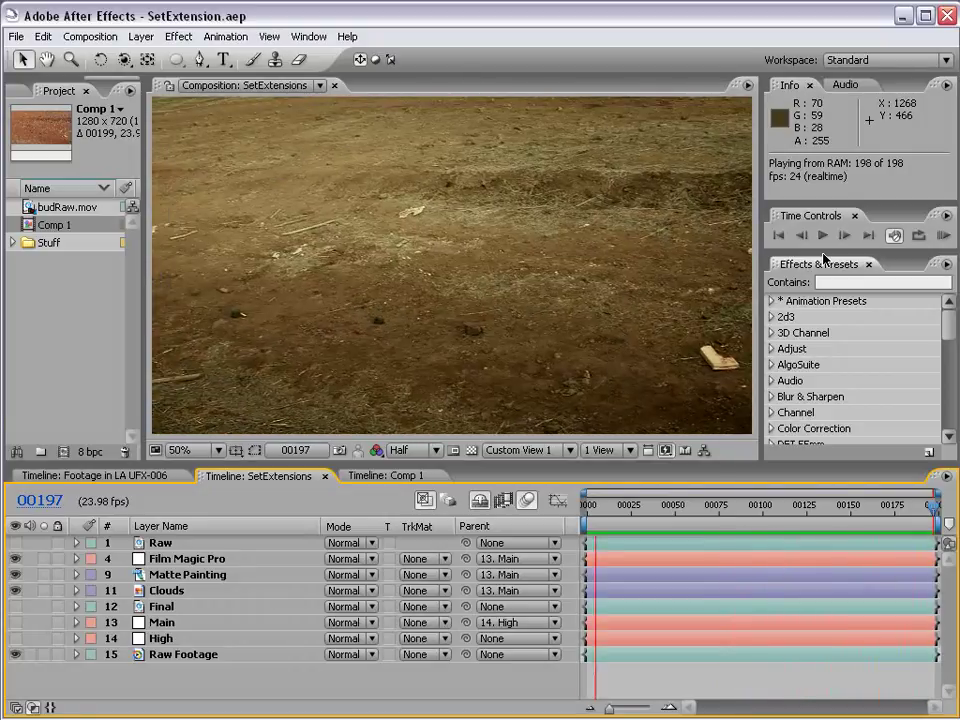
pyautogui.press('space')
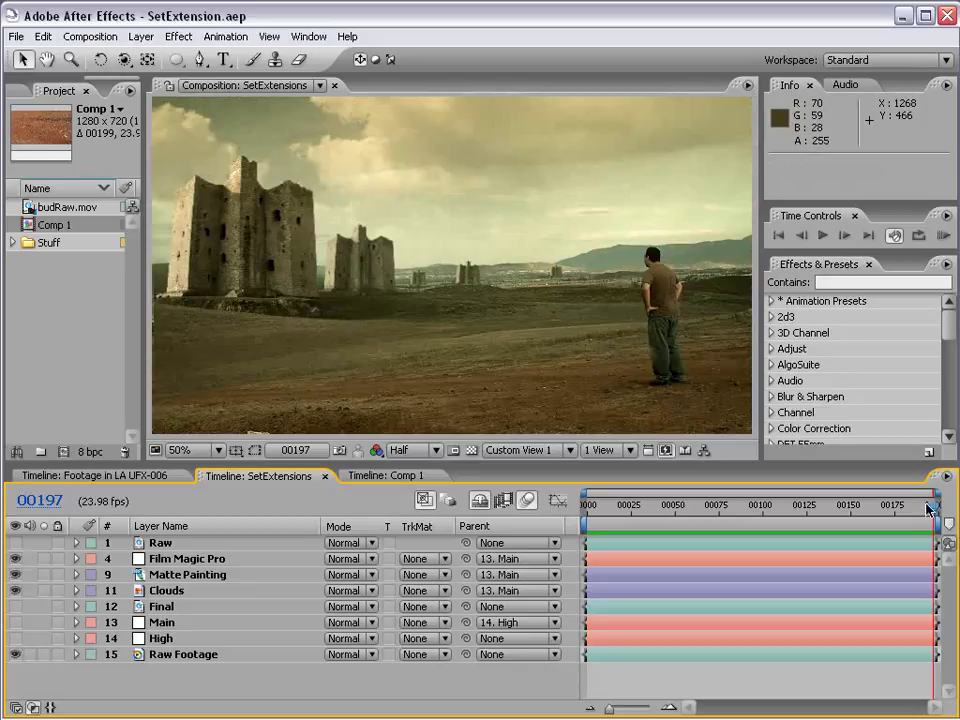
pyautogui.moveTo(626, 510); pyautogui.dragTo(890, 514)
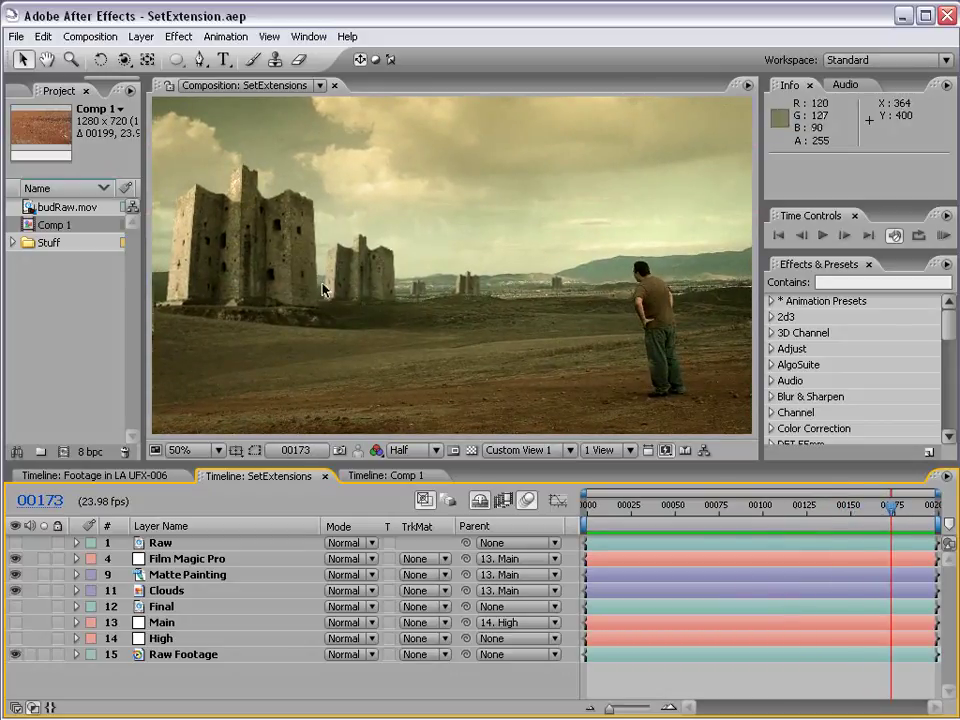
pyautogui.moveTo(891, 508)
pyautogui.mouseDown()
pyautogui.moveTo(933, 508)
pyautogui.moveTo(875, 508)
pyautogui.mouseUp()
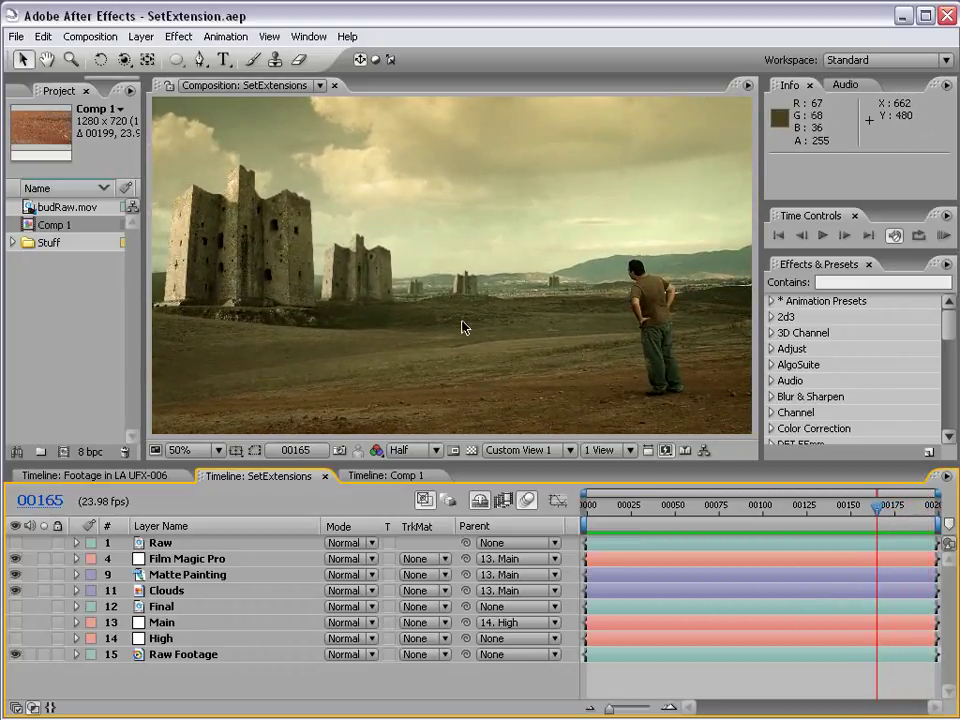
# Step: Compare the composite with the original footage by toggling the Raw layer's visibility, leaving that layer visible
pyautogui.click(15, 543)
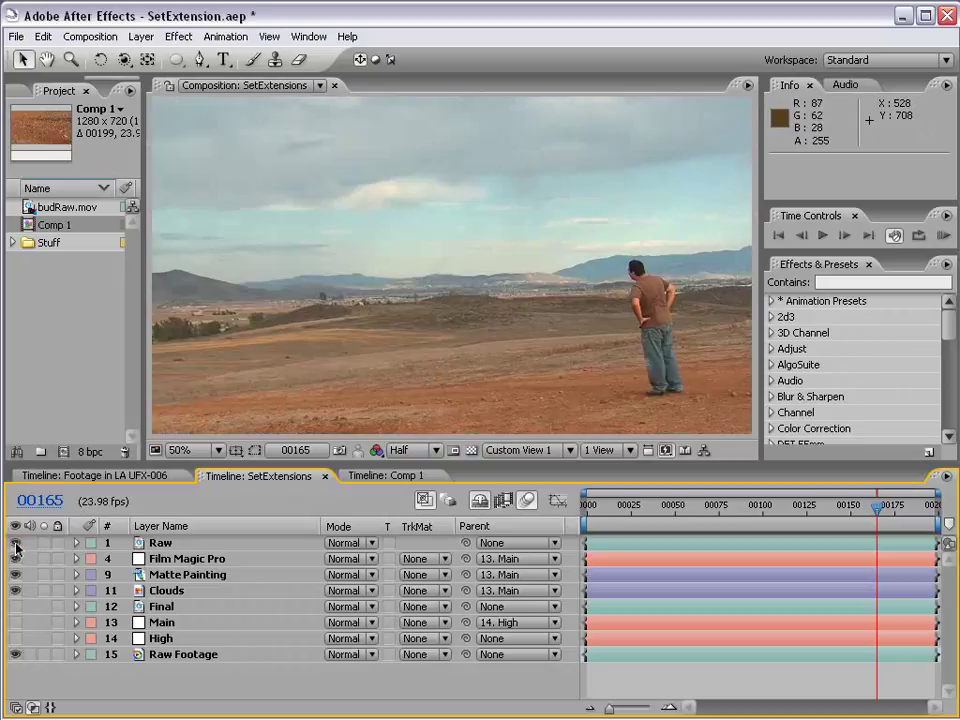
pyautogui.click(15, 543)
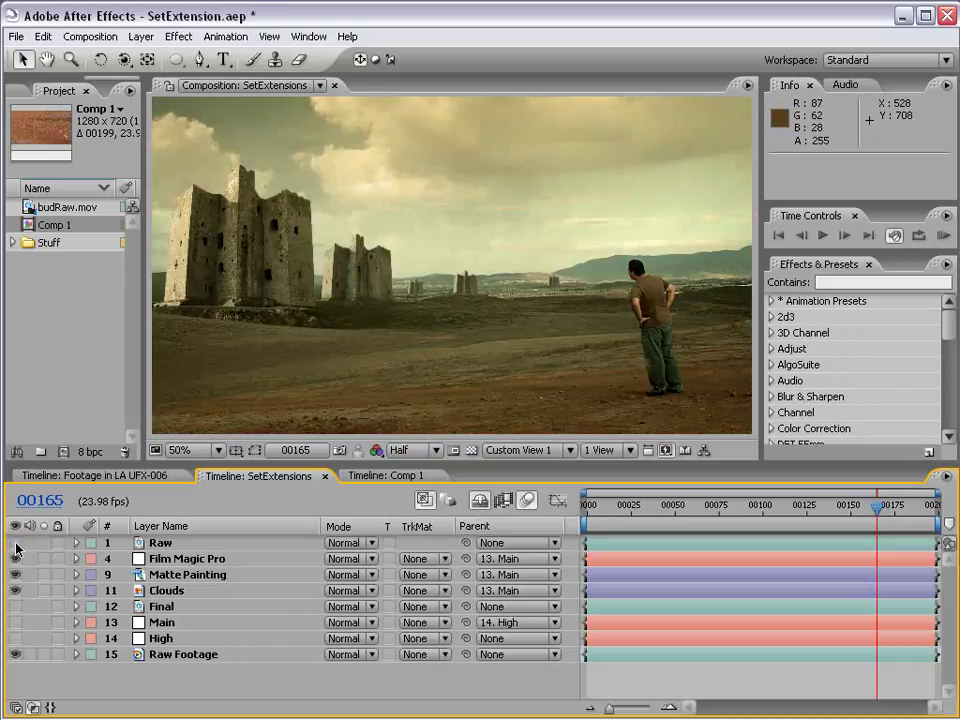
pyautogui.click(15, 543)
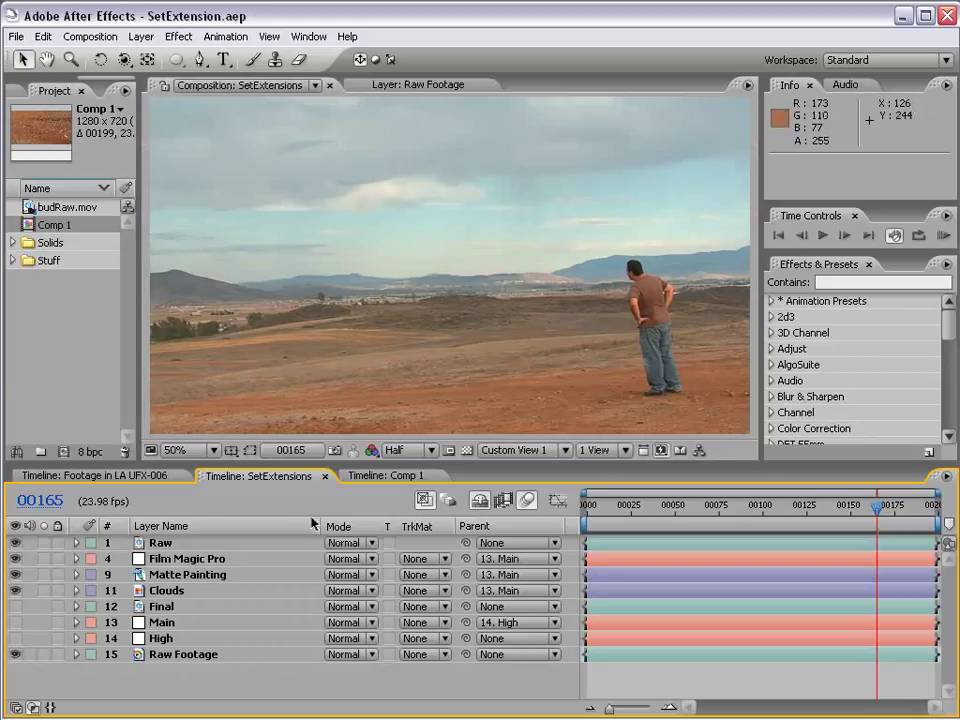
# Step: Switch to Comp 1, go to frame 157 and add two null objects
pyautogui.click(388, 476)
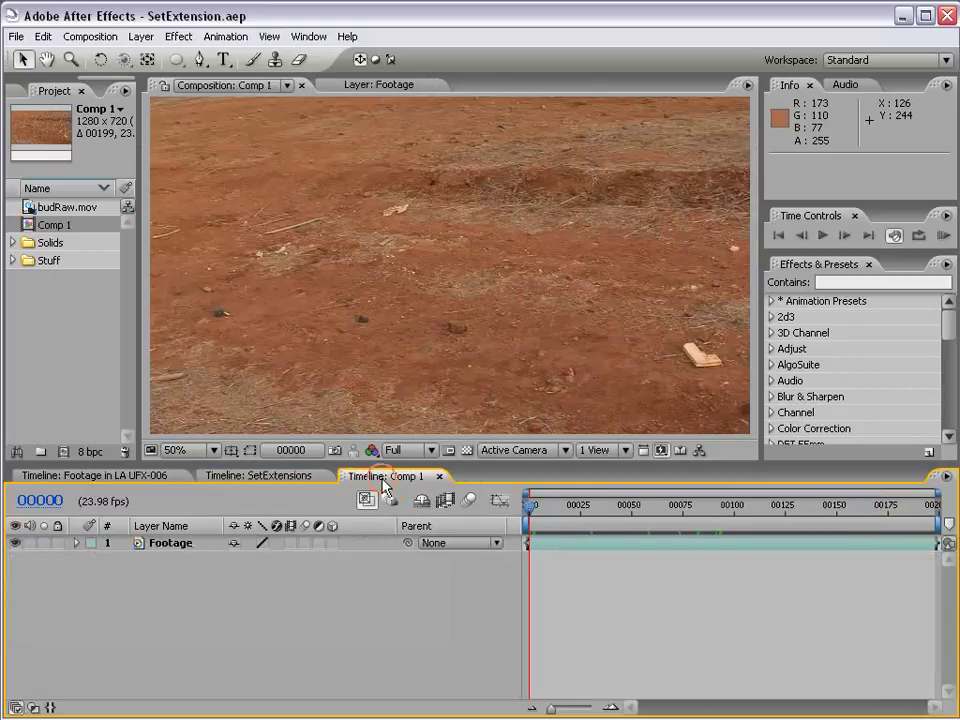
pyautogui.moveTo(538, 510); pyautogui.dragTo(853, 510)
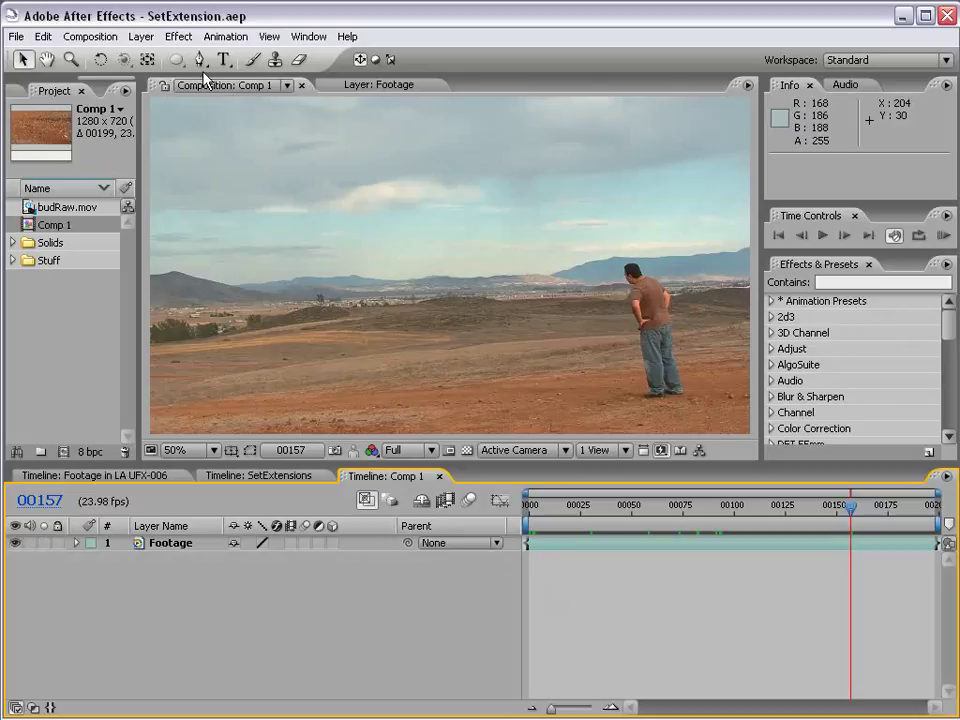
pyautogui.click(140, 36)
pyautogui.moveTo(152, 56)
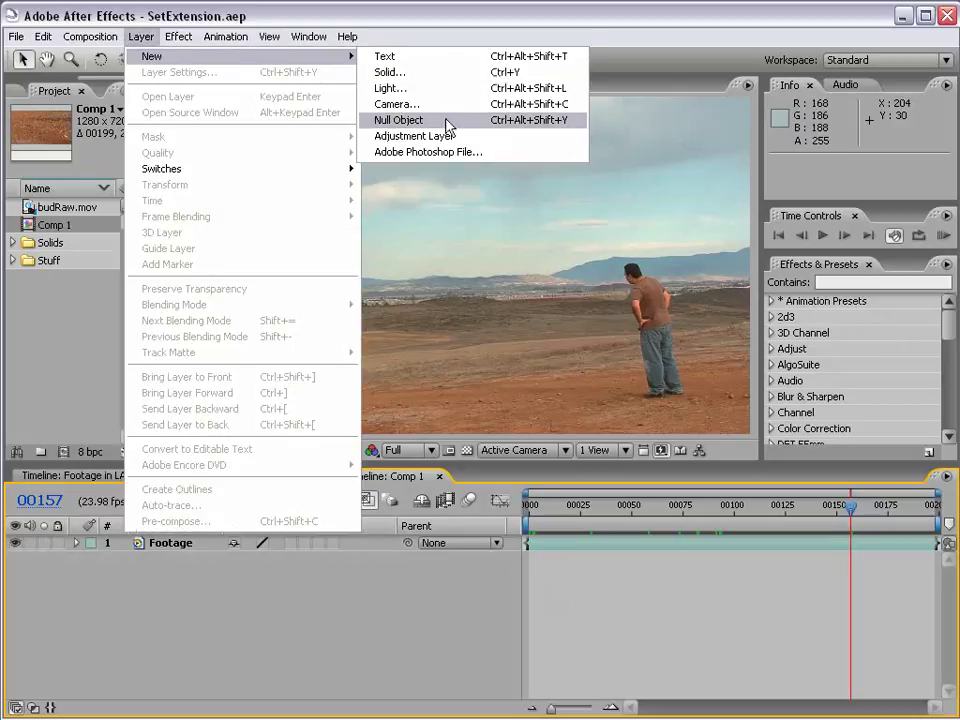
pyautogui.click(466, 121)
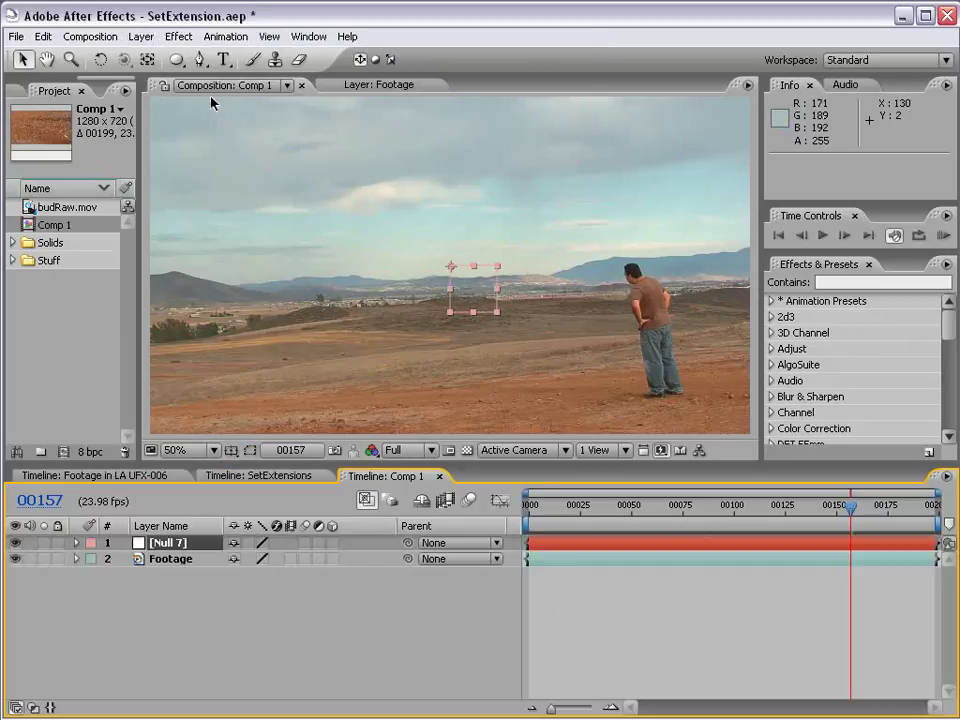
pyautogui.click(142, 38)
pyautogui.moveTo(155, 56)
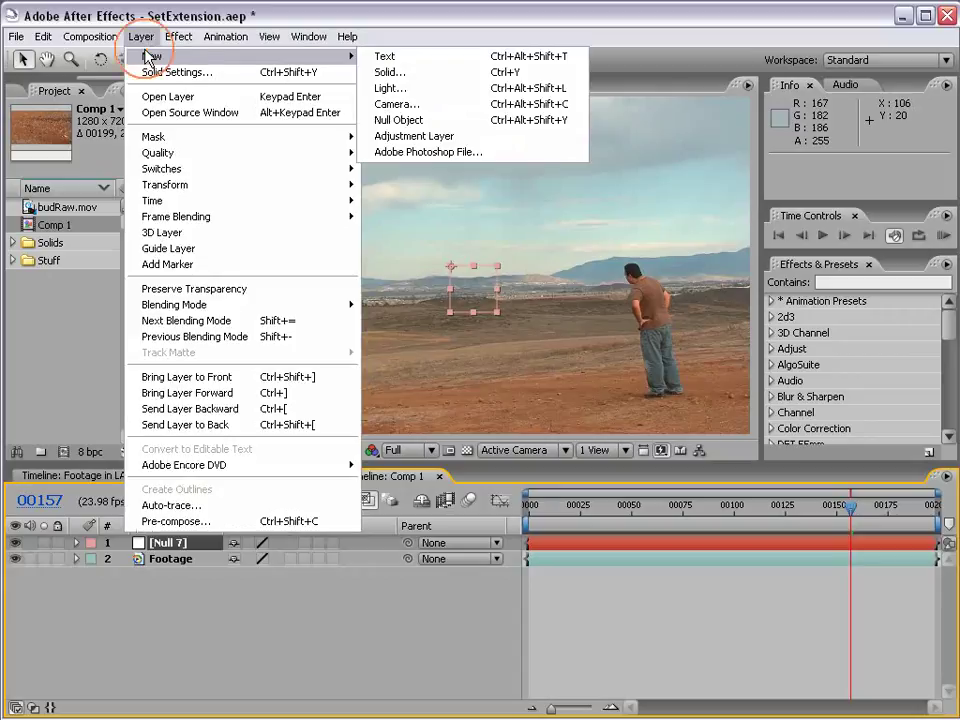
pyautogui.click(444, 127)
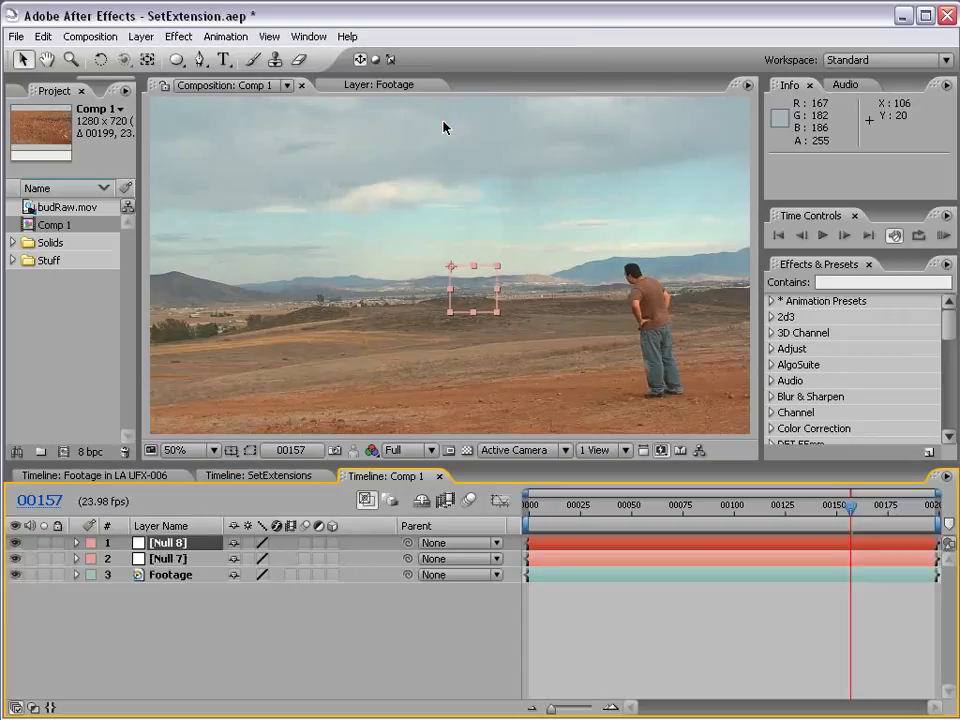
# Step: Rename the lower null First and the upper null Second
pyautogui.press('Return')
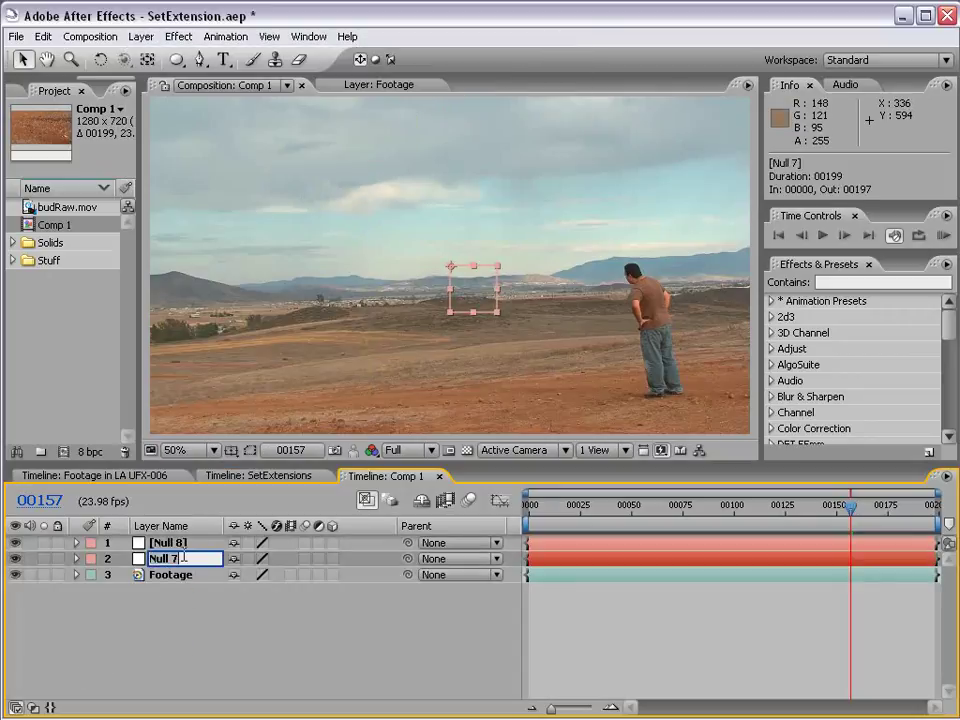
pyautogui.write('First')
pyautogui.press('Return')
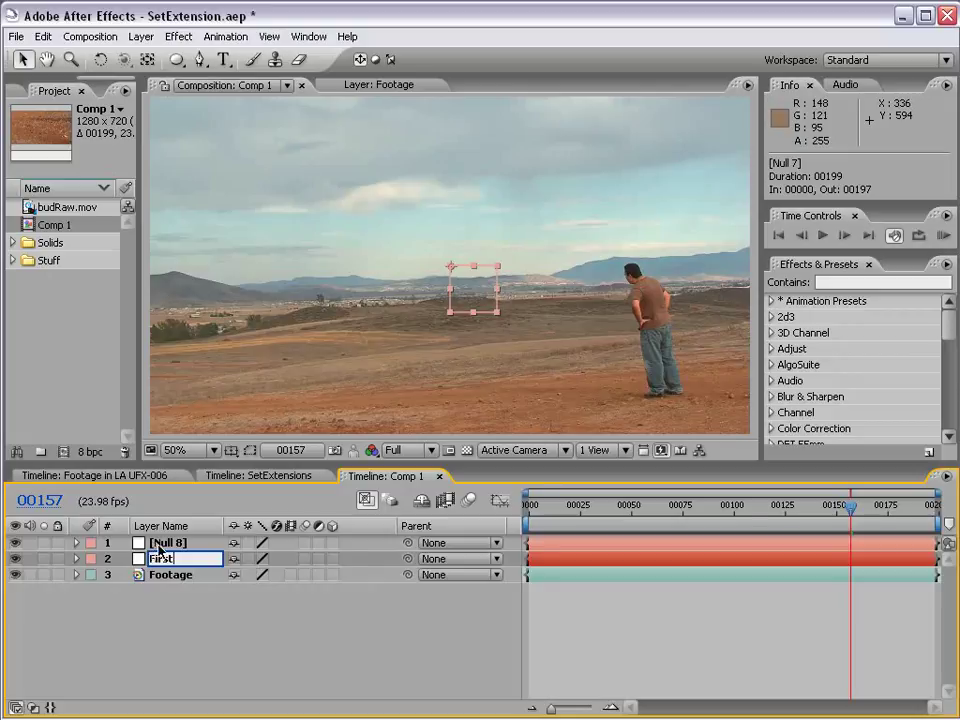
pyautogui.hotkey('ctrl', 'Up')
pyautogui.press('Return')
pyautogui.write('Second')
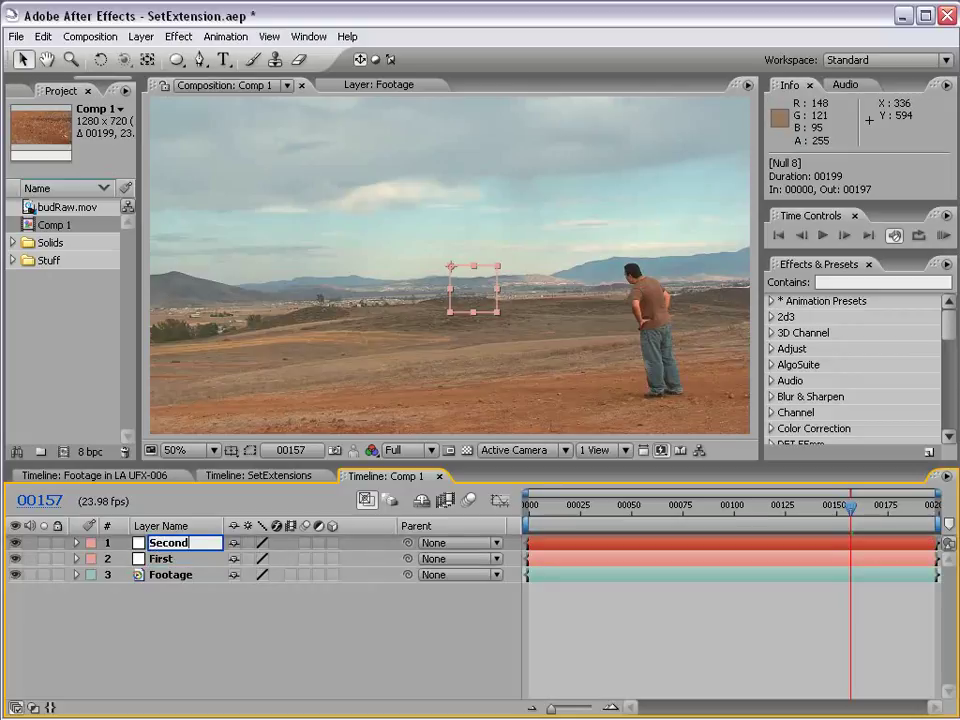
pyautogui.press('Return')
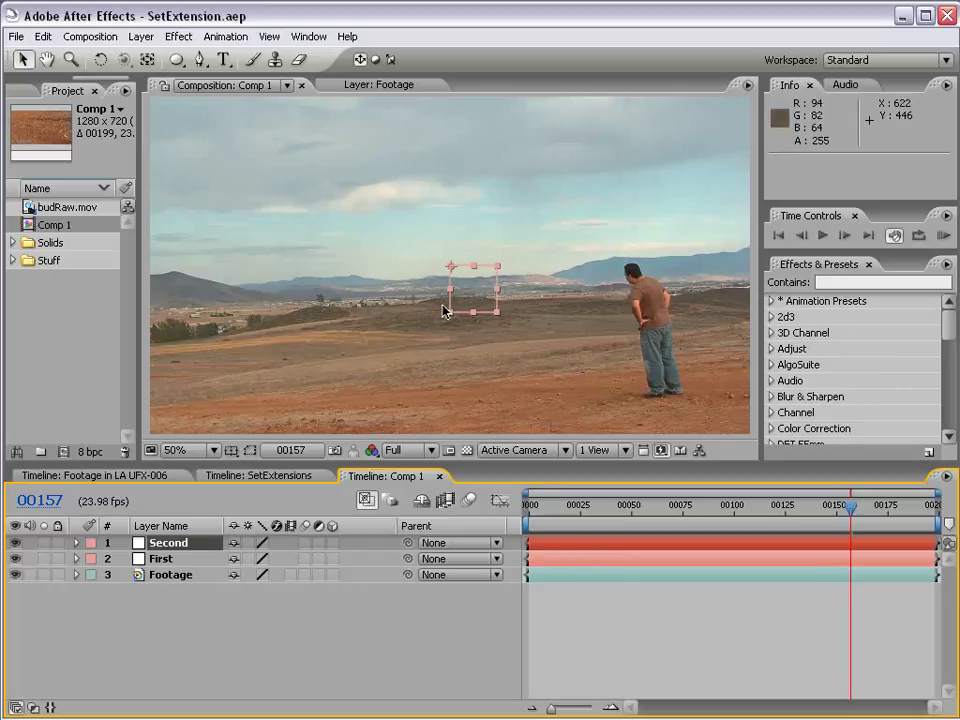
# Step: Scrub through Comp 1 to frame 176 to review the camera move, and select the First null
pyautogui.click(541, 509)
pyautogui.moveTo(542, 510); pyautogui.dragTo(890, 509)
pyautogui.click(160, 560)
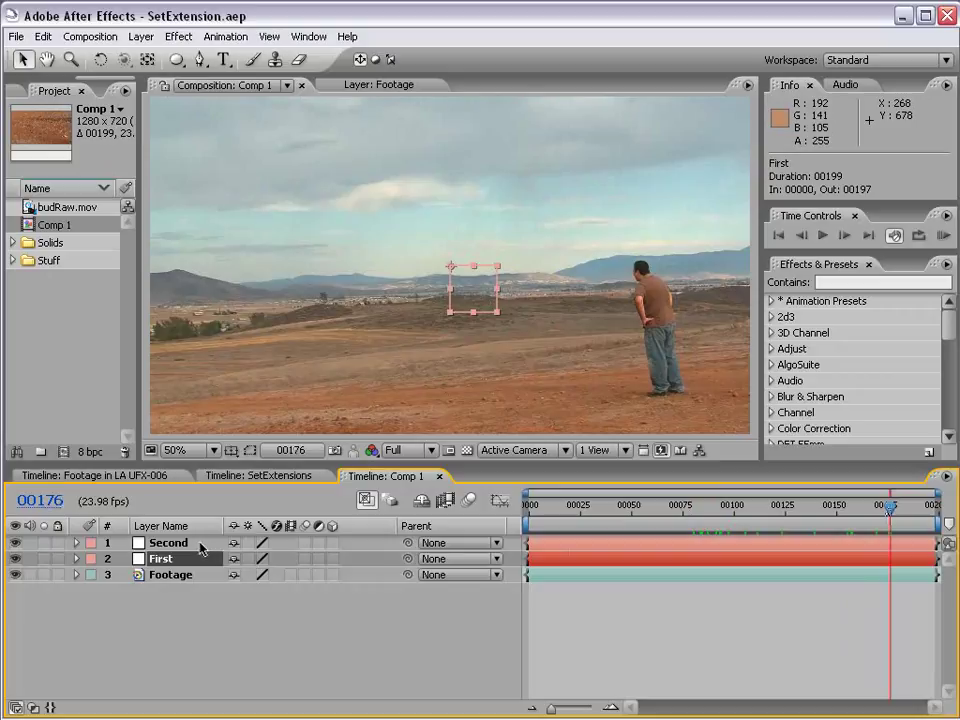
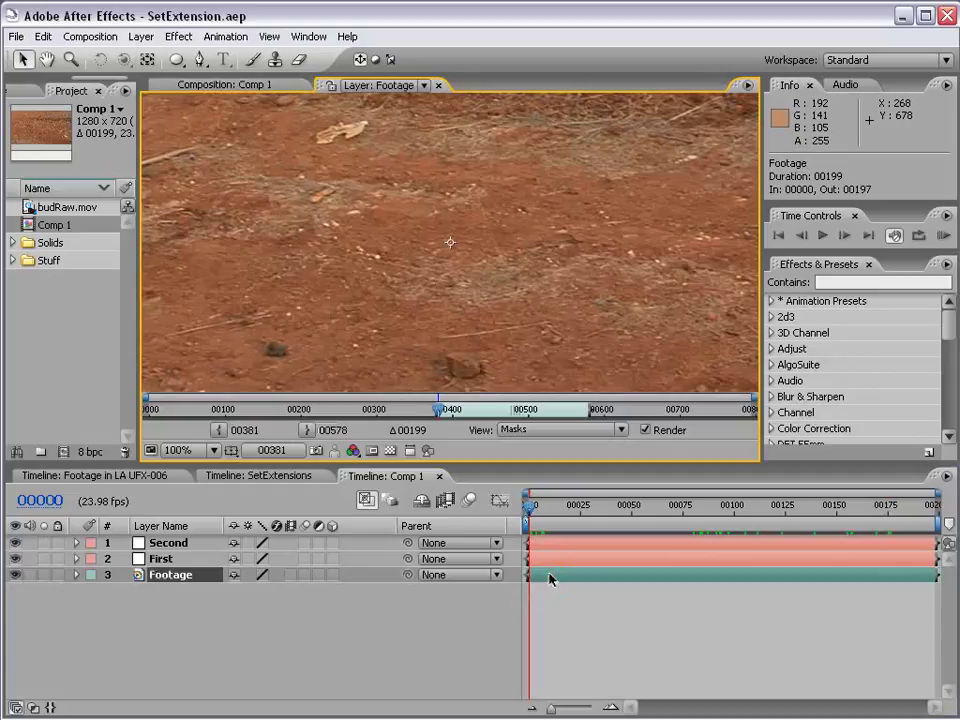
# Step: Show the Tracker Controls and start a motion track on the Footage layer with both Position and Rotation enabled
pyautogui.scroll(-4, 396, 197)
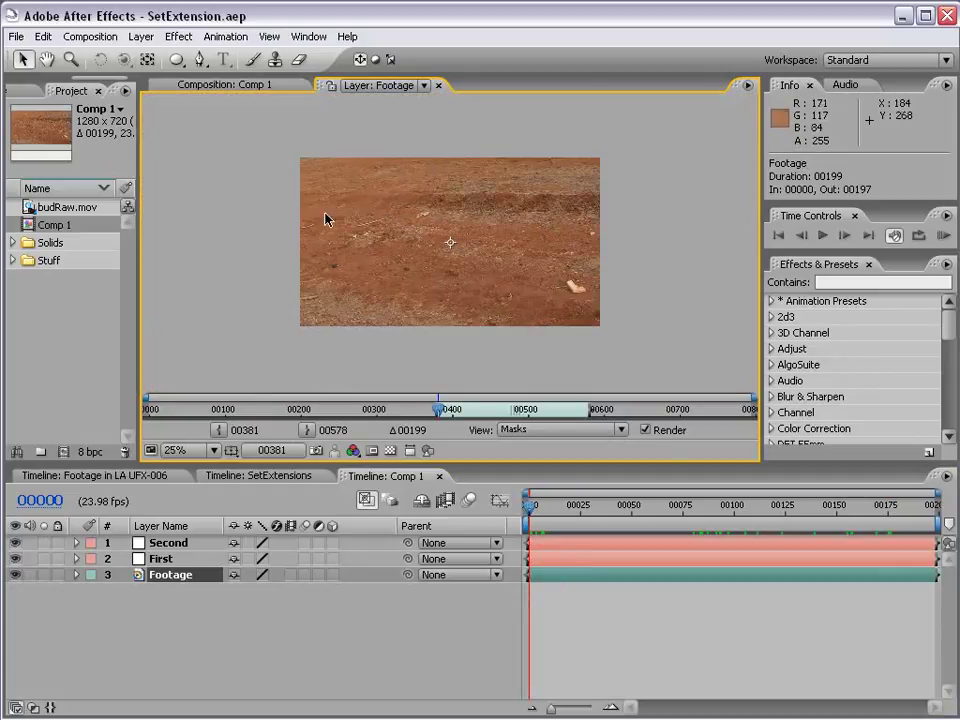
pyautogui.scroll(1, 398, 220)
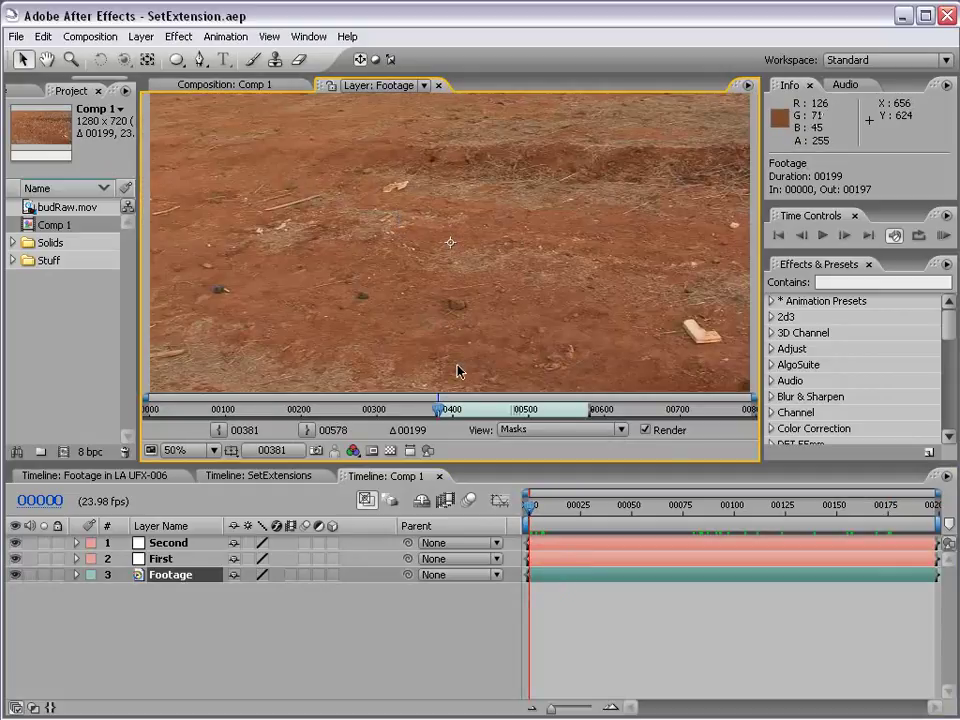
pyautogui.click(307, 37)
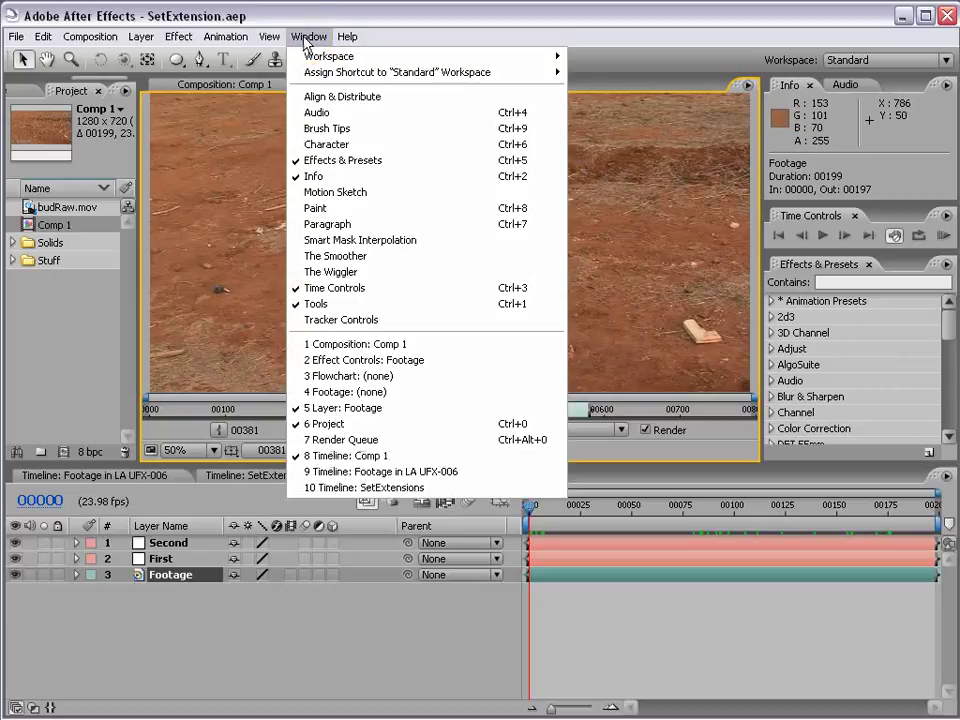
pyautogui.click(413, 320)
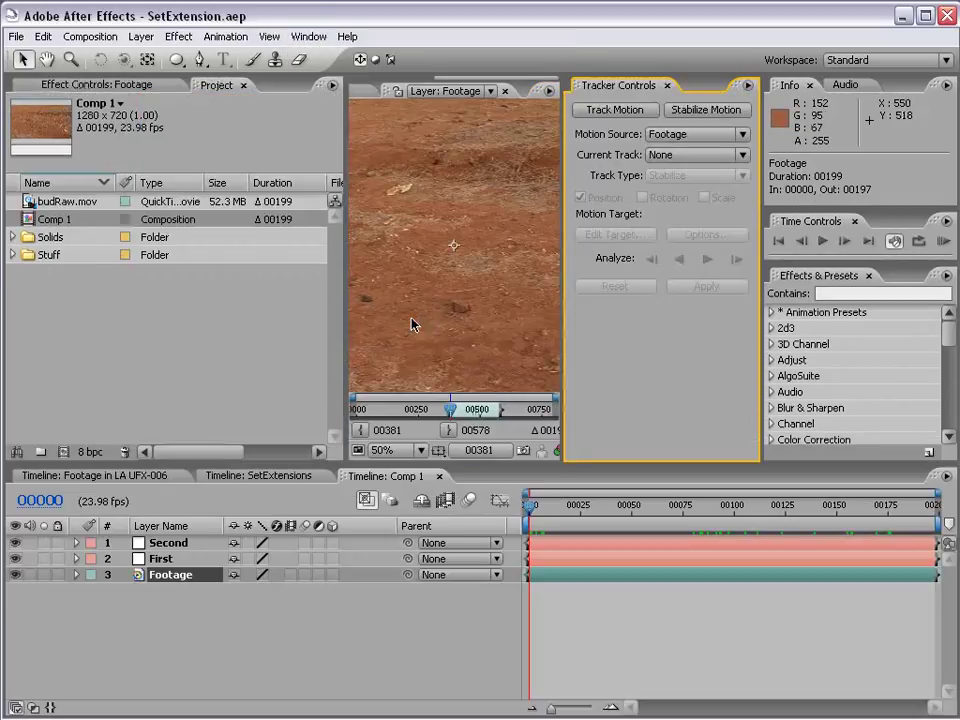
pyautogui.moveTo(345, 205); pyautogui.dragTo(4, 205)
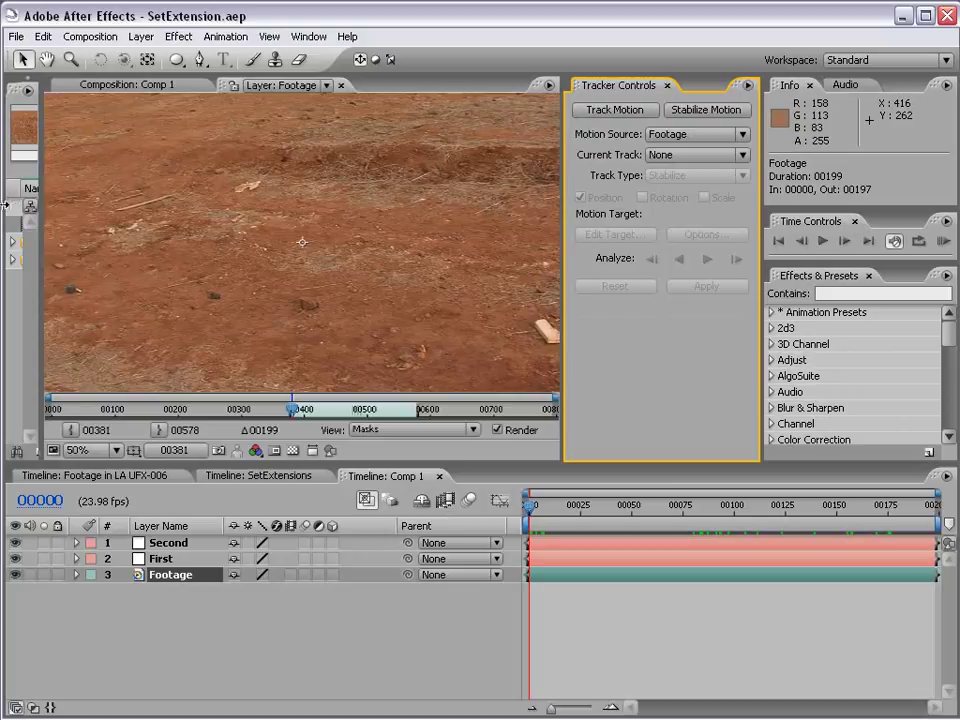
pyautogui.click(609, 112)
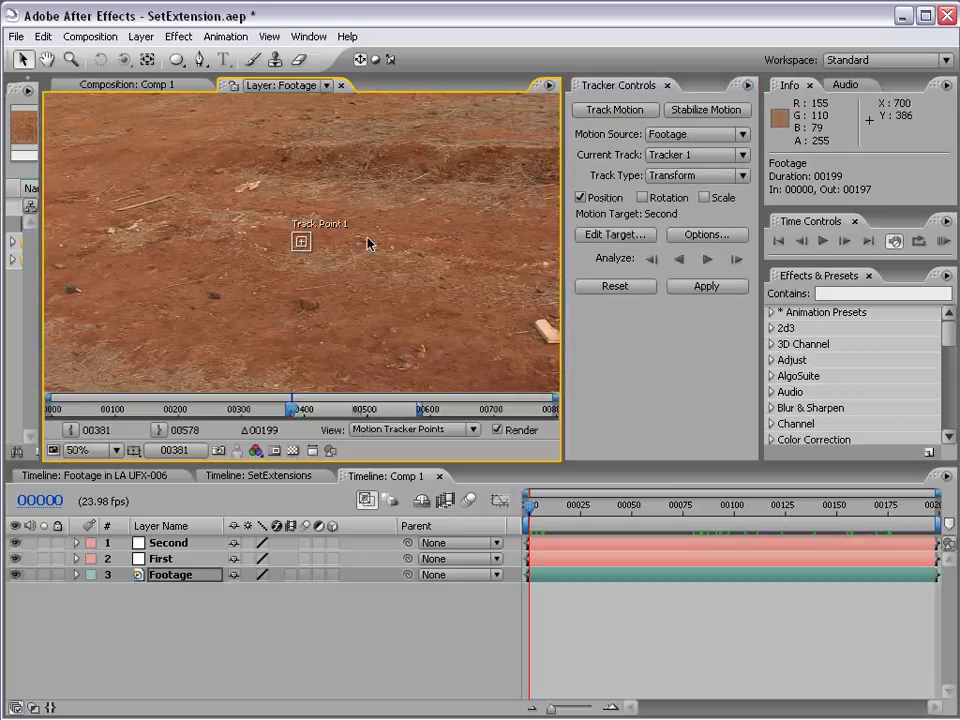
pyautogui.click(642, 197)
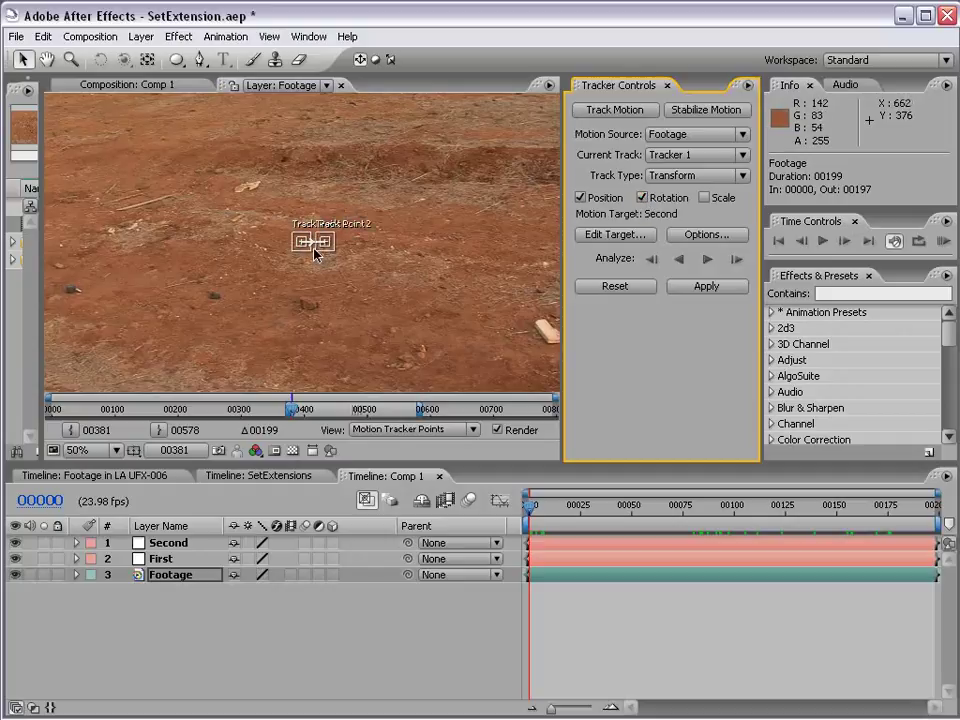
# Step: Place the track points on ground details and enlarge Track Point 1's search region around the small dark spot
pyautogui.press('space')
pyautogui.moveTo(283, 208); pyautogui.dragTo(333, 273)
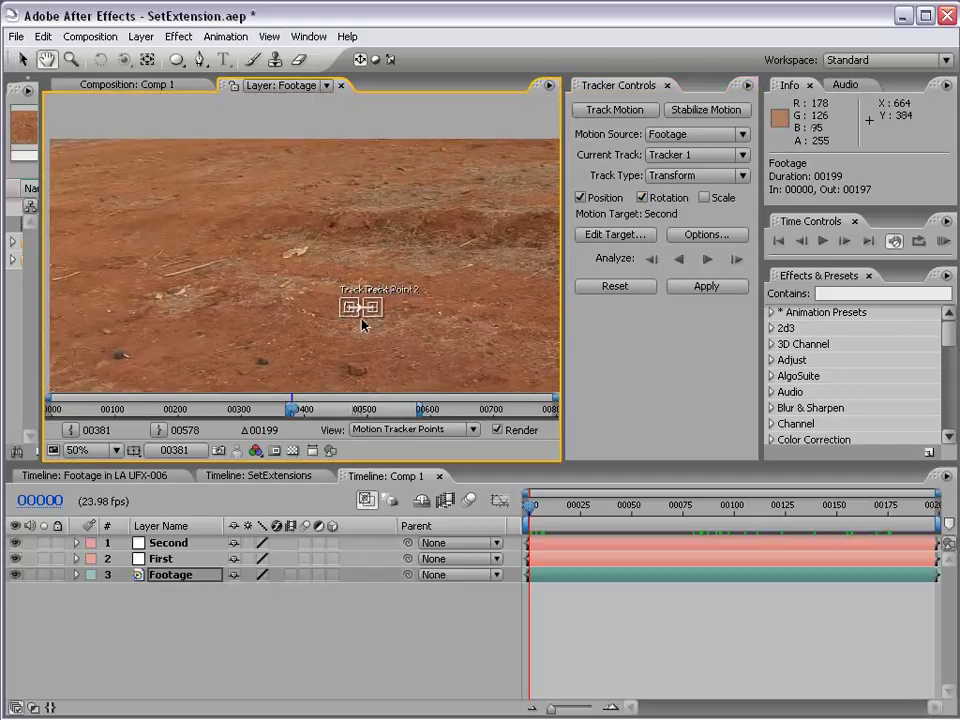
pyautogui.press('.')
pyautogui.moveTo(403, 385); pyautogui.dragTo(227, 178)
pyautogui.moveTo(300, 191); pyautogui.dragTo(334, 279)
pyautogui.moveTo(276, 296); pyautogui.dragTo(262, 252)
pyautogui.press('.')
pyautogui.moveTo(339, 284); pyautogui.dragTo(351, 289)
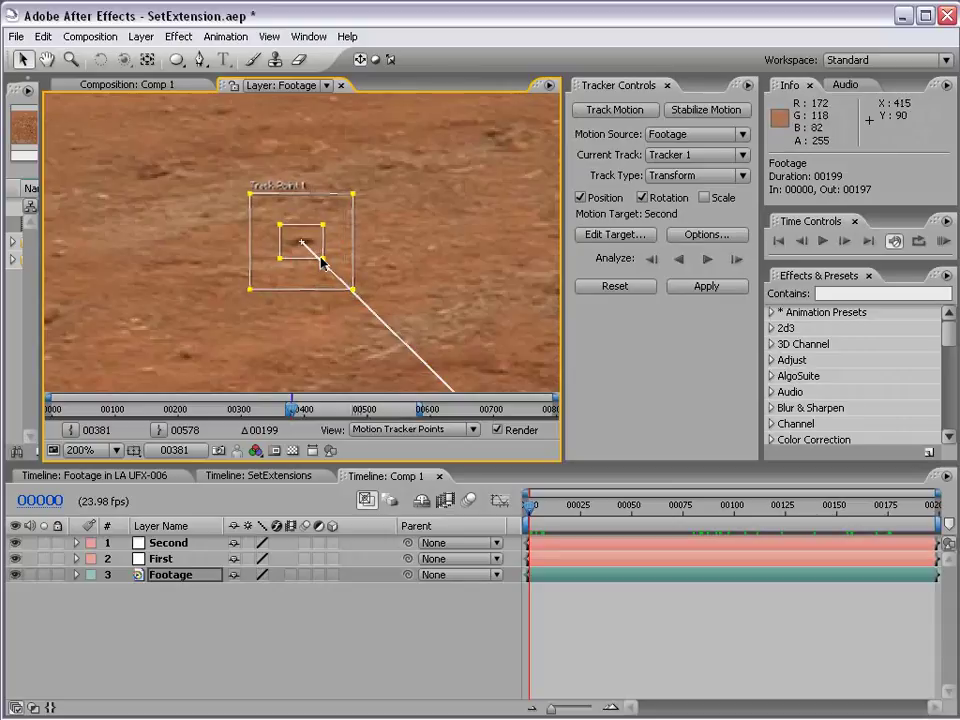
# Step: Fit Track Point 2 on the pale piece of debris and enlarge its feature and search regions
pyautogui.press(',')
pyautogui.moveTo(441, 332); pyautogui.dragTo(304, 261)
pyautogui.press('.')
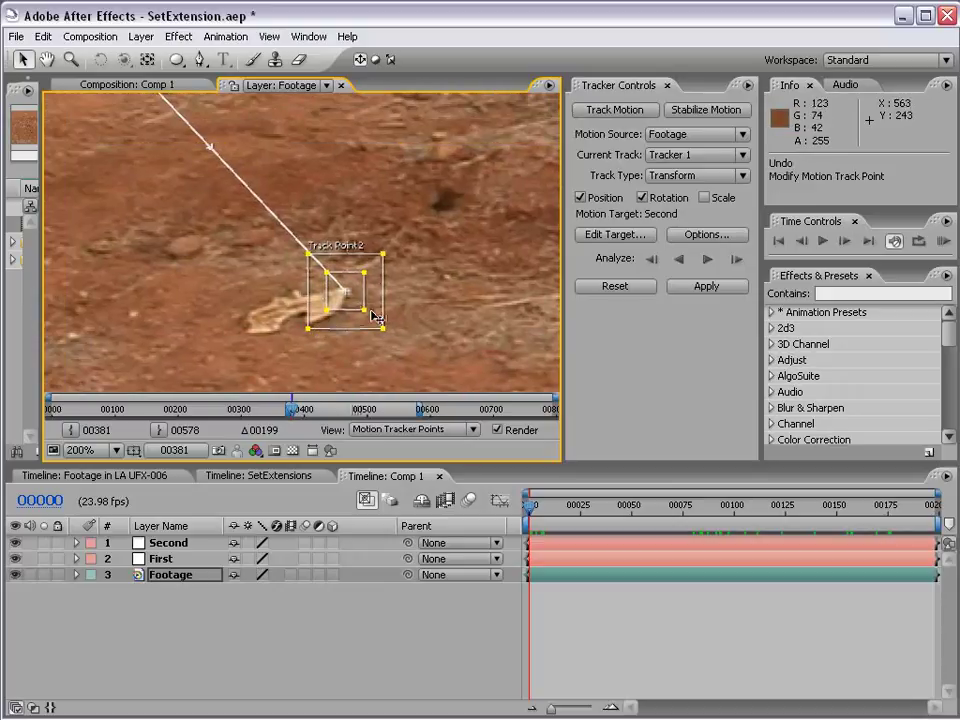
pyautogui.moveTo(369, 311); pyautogui.dragTo(401, 373)
pyautogui.press(',')
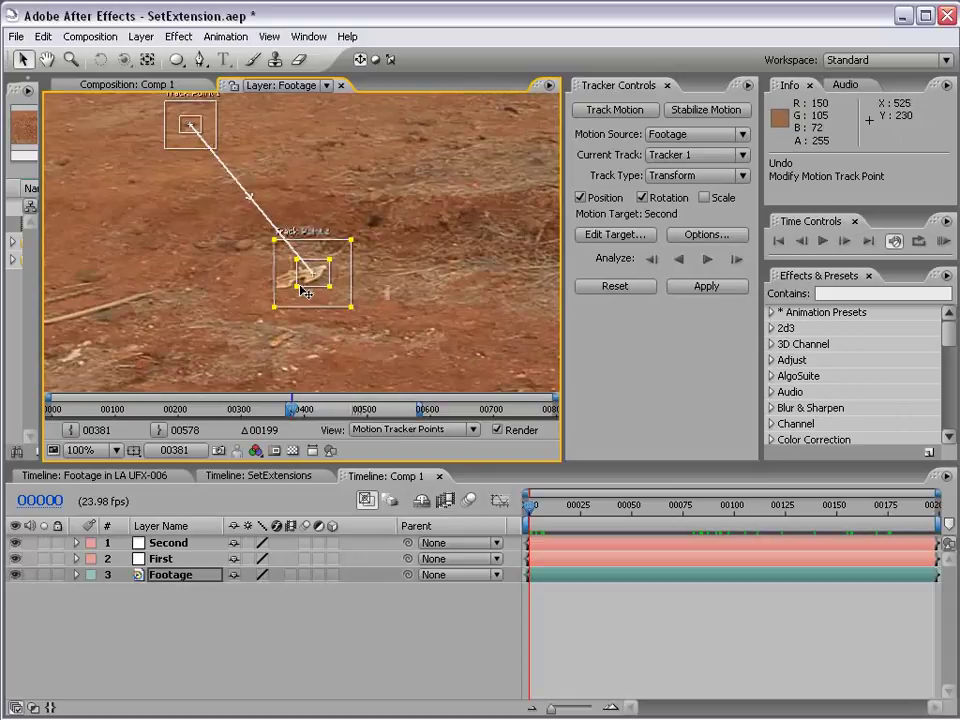
# Step: Move Track Point 1 to a ground detail near the upper-left corner of the footage and resize its feature and search regions
pyautogui.press(',')
pyautogui.moveTo(197, 191); pyautogui.dragTo(459, 321)
pyautogui.press('.')
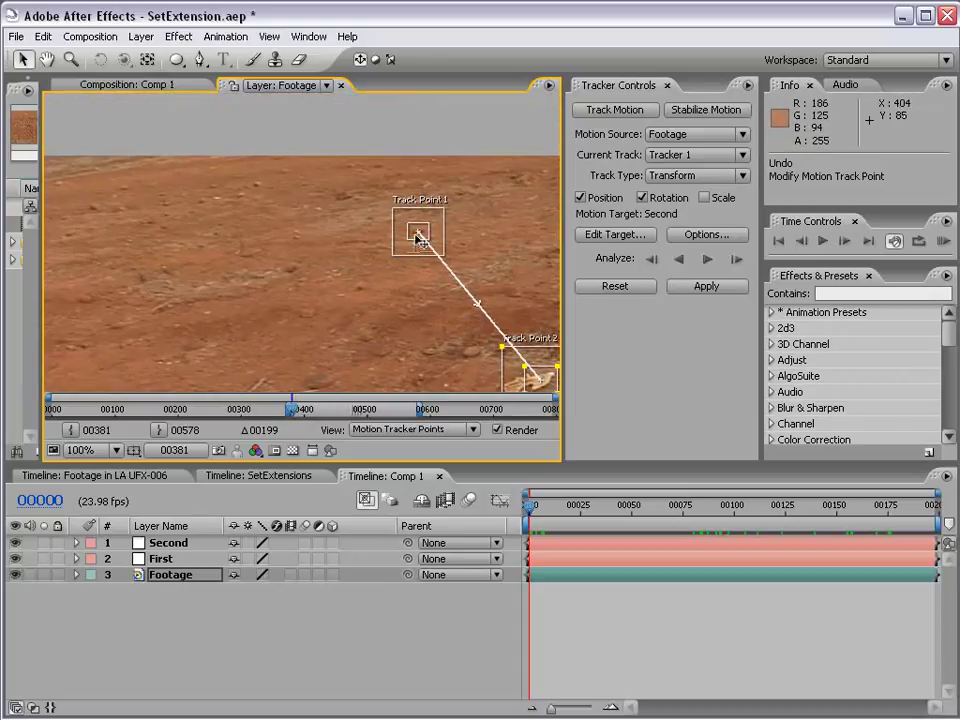
pyautogui.moveTo(430, 246); pyautogui.dragTo(224, 211)
pyautogui.press('.')
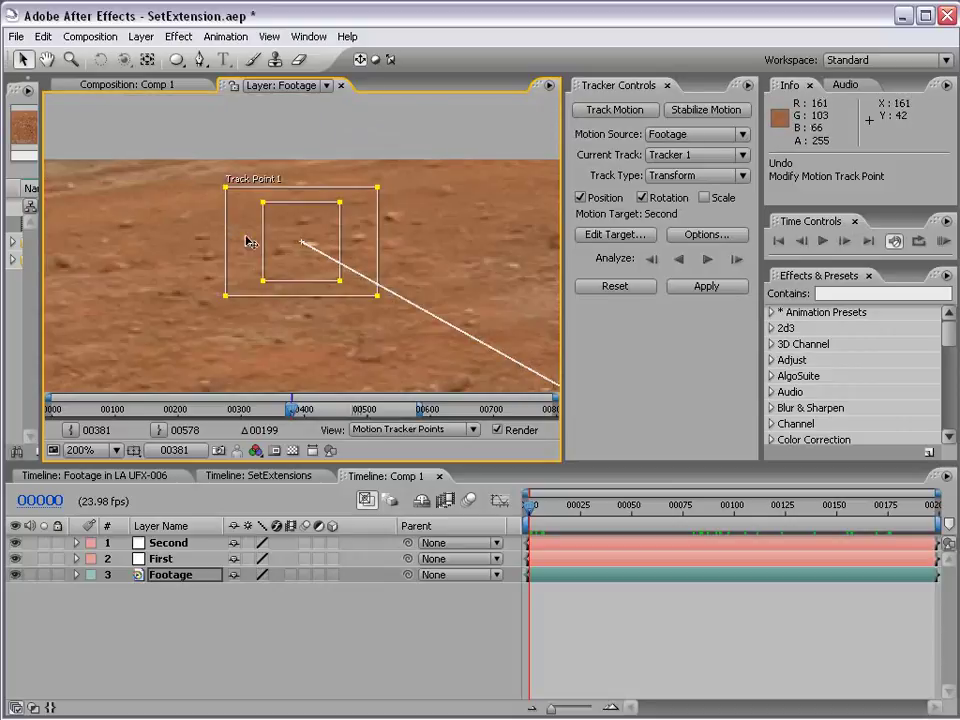
pyautogui.moveTo(338, 286); pyautogui.dragTo(322, 266)
pyautogui.moveTo(374, 294); pyautogui.dragTo(192, 182)
# Step: Analyze both track points forward from frame 0 and stop the analysis at frame 48
pyautogui.press(',')
pyautogui.press(',')
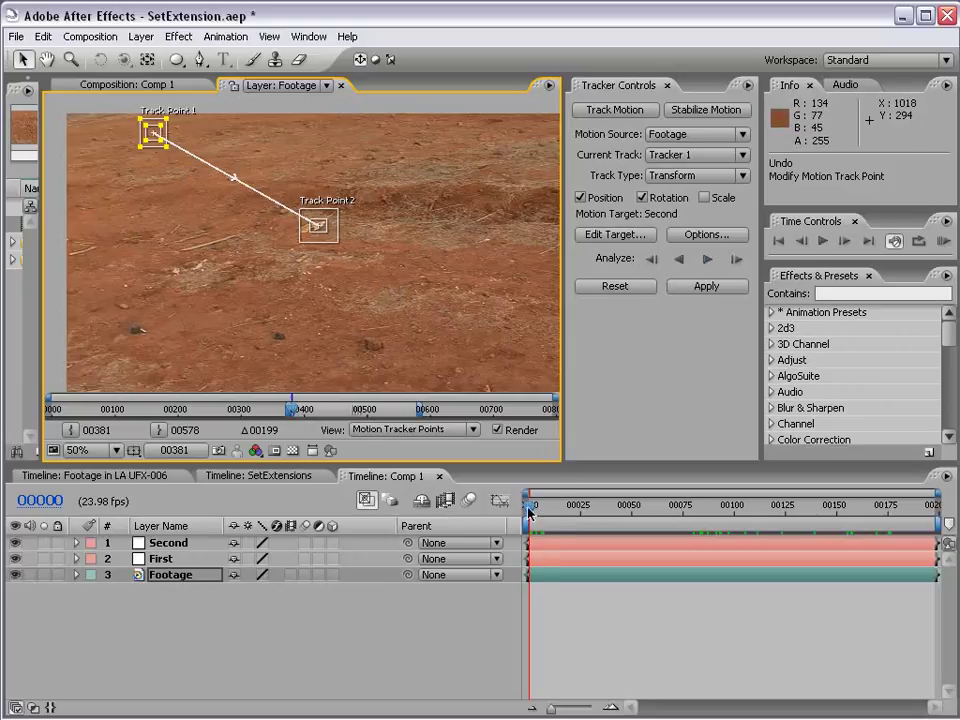
pyautogui.click(709, 261)
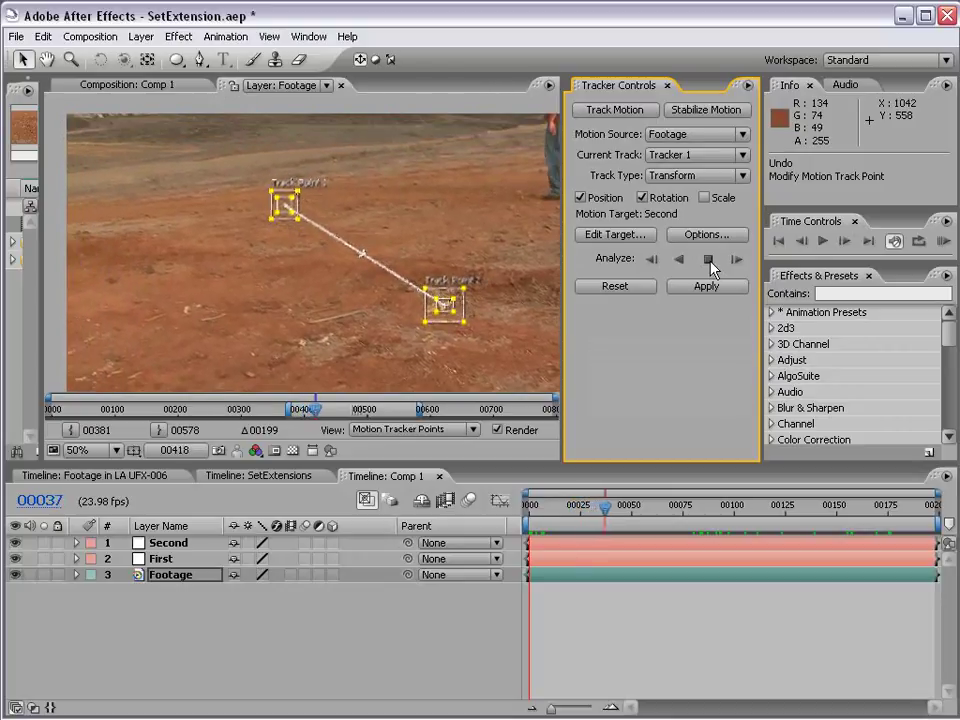
pyautogui.click(709, 260)
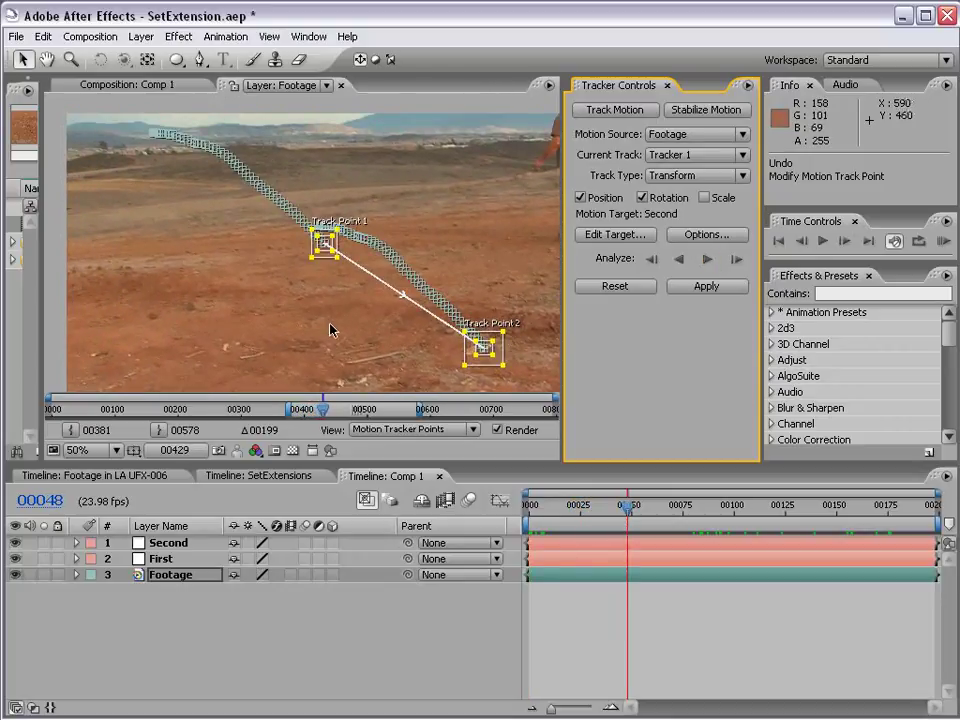
# Step: Analyze both track points forward from frame 48 and stop the analysis at frame 76
pyautogui.press('h')
pyautogui.moveTo(464, 337); pyautogui.dragTo(321, 245)
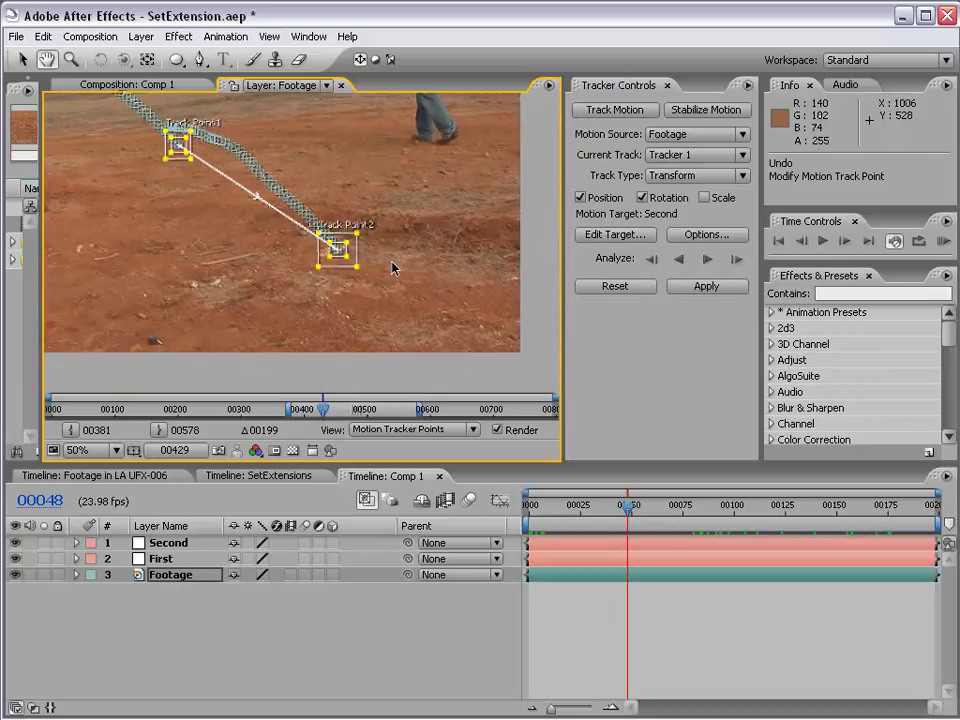
pyautogui.click(709, 261)
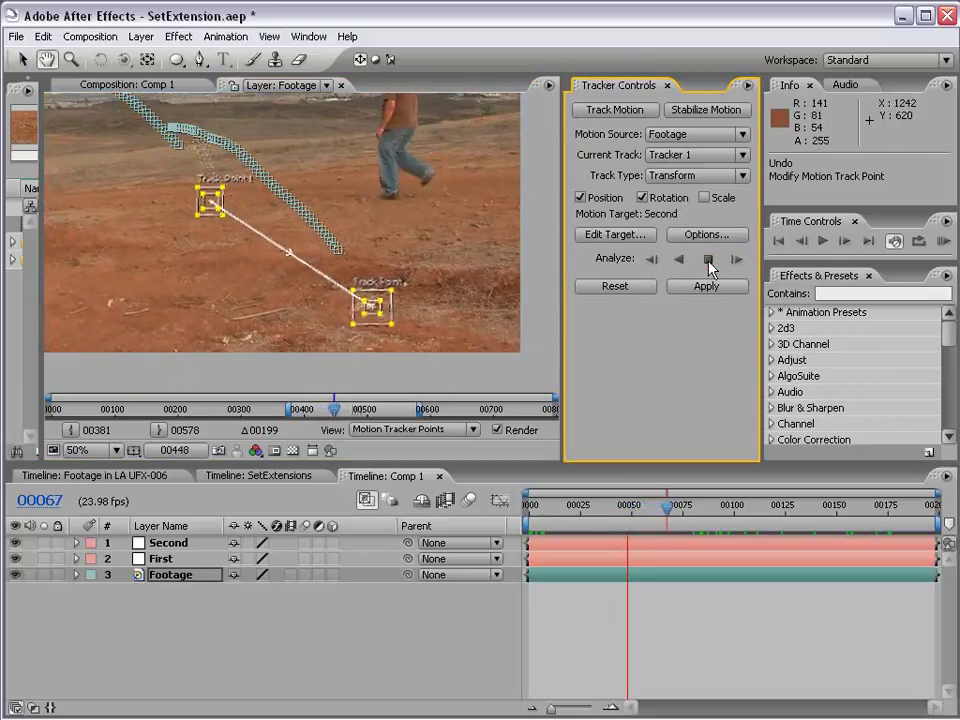
pyautogui.click(709, 261)
pyautogui.scroll(1, 403, 326)
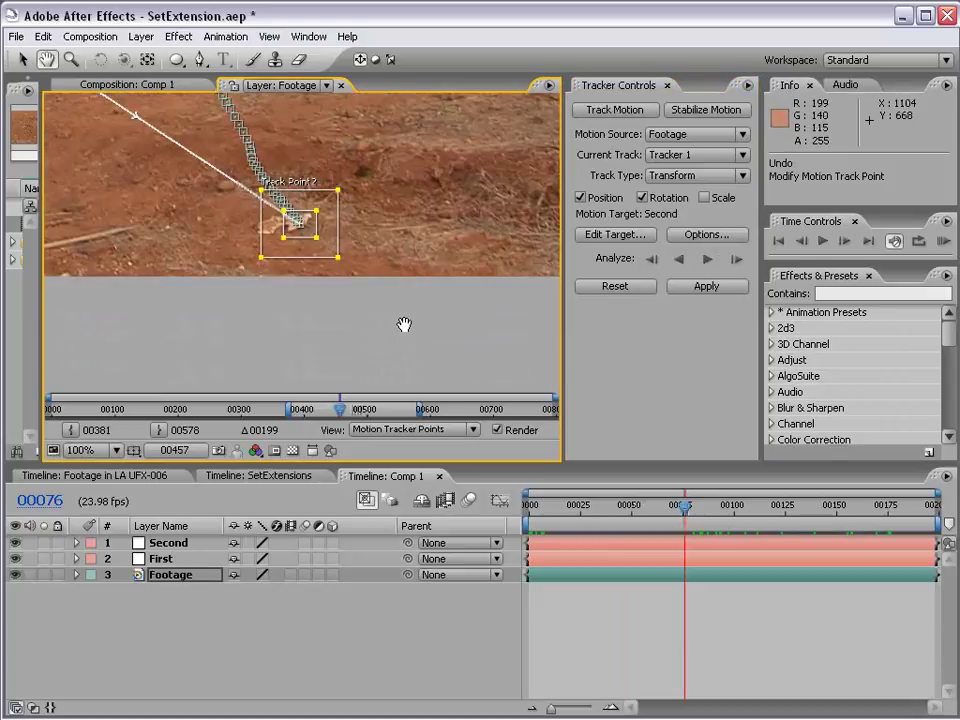
pyautogui.scroll(-1, 285, 200)
pyautogui.moveTo(280, 215); pyautogui.dragTo(381, 329)
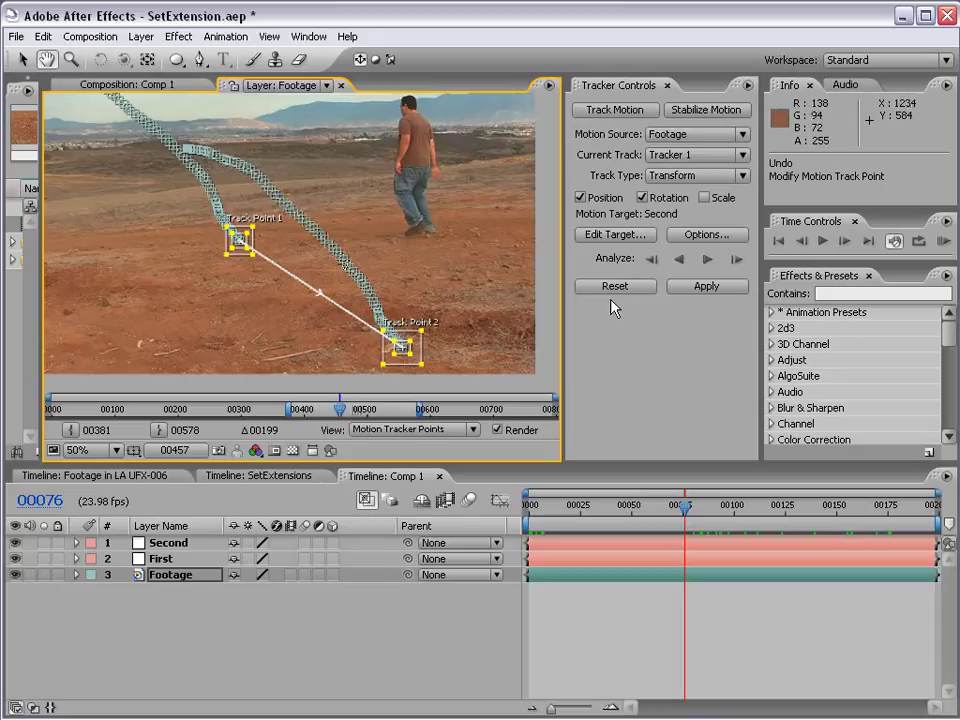
# Step: Set Tracker 1's motion target to the First layer and apply the tracking data in the X and Y dimensions
pyautogui.click(605, 243)
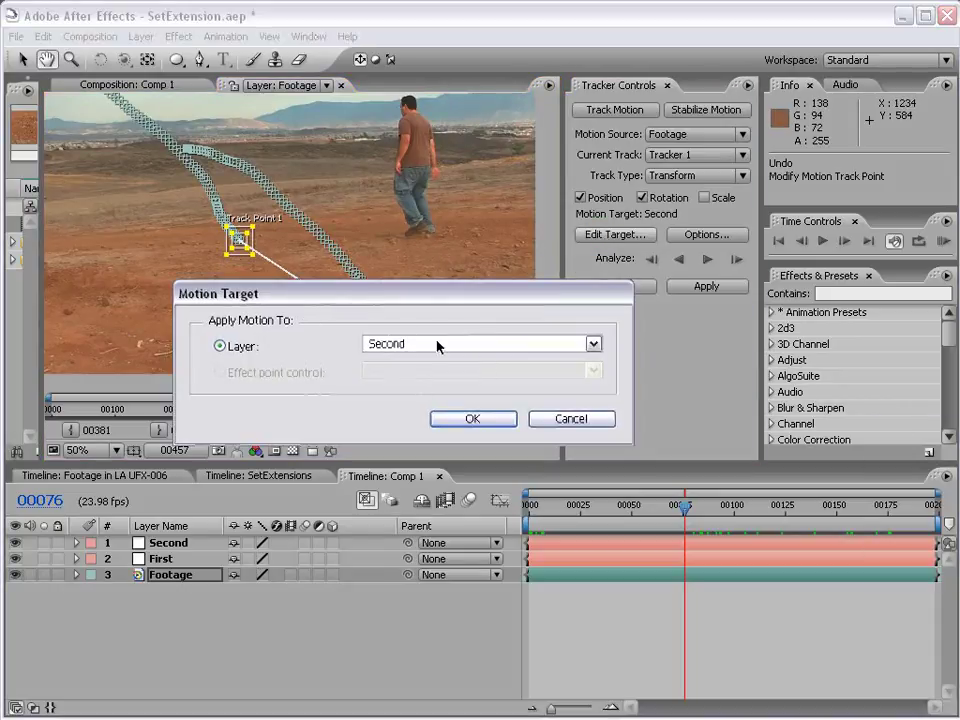
pyautogui.click(437, 346)
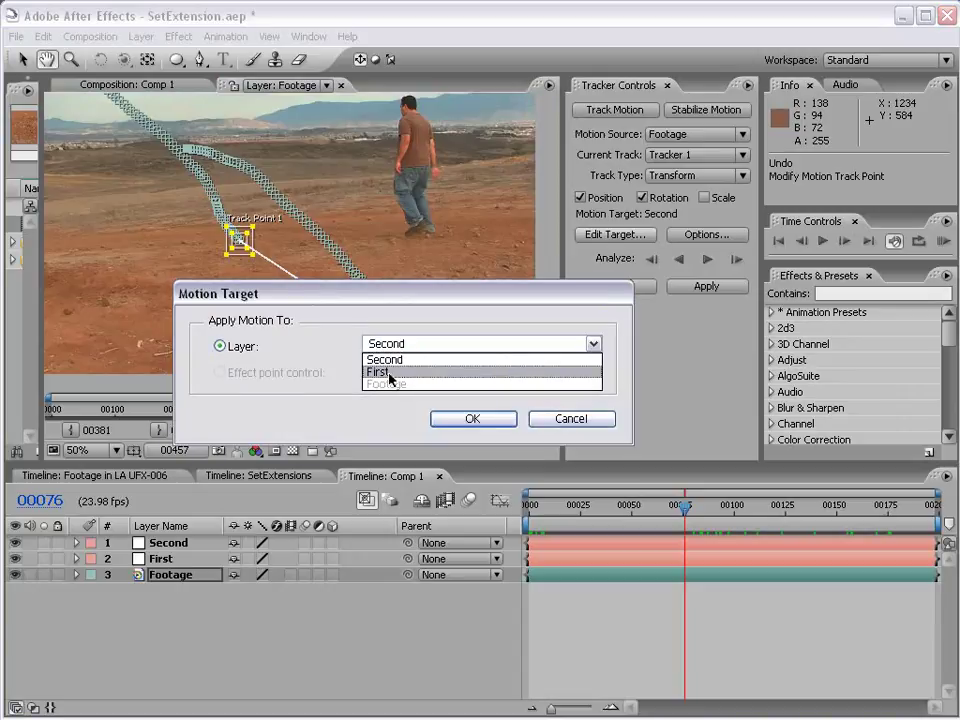
pyautogui.click(385, 375)
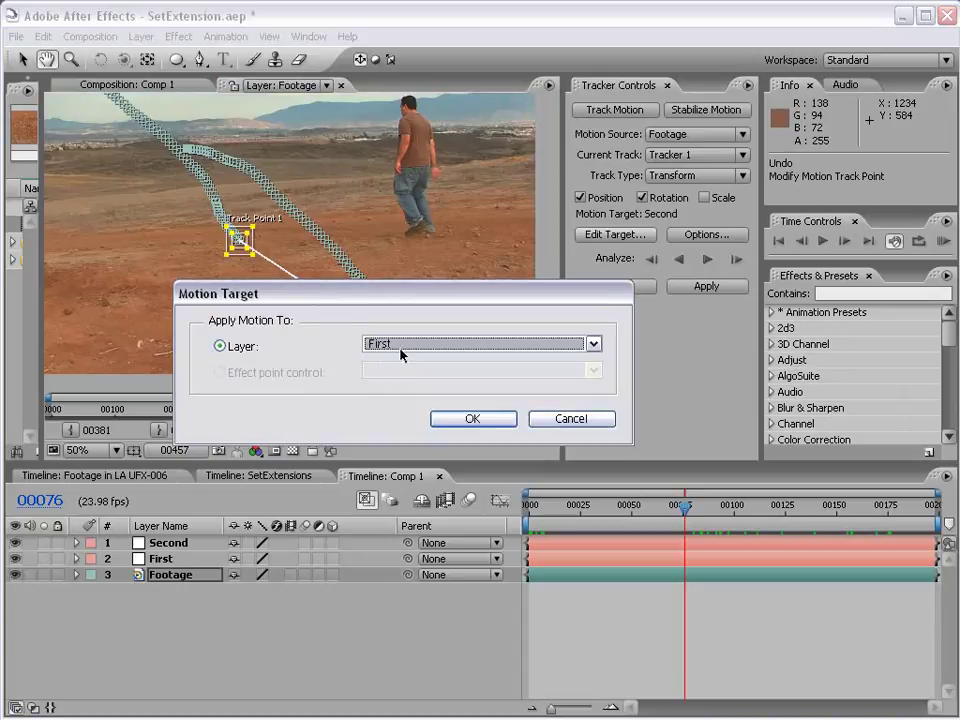
pyautogui.click(471, 419)
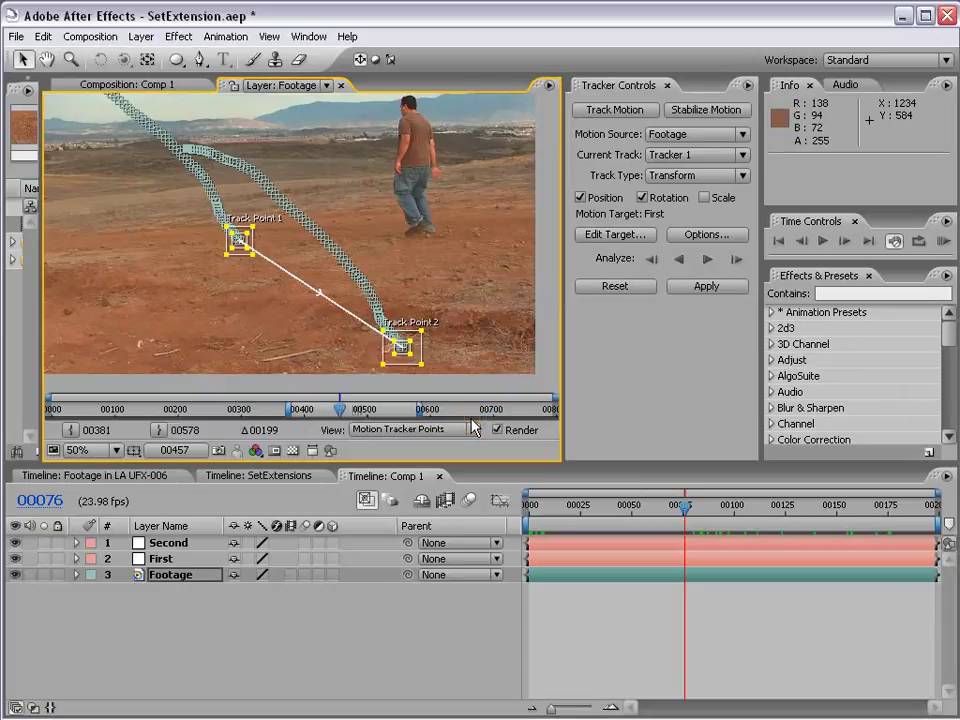
pyautogui.click(703, 287)
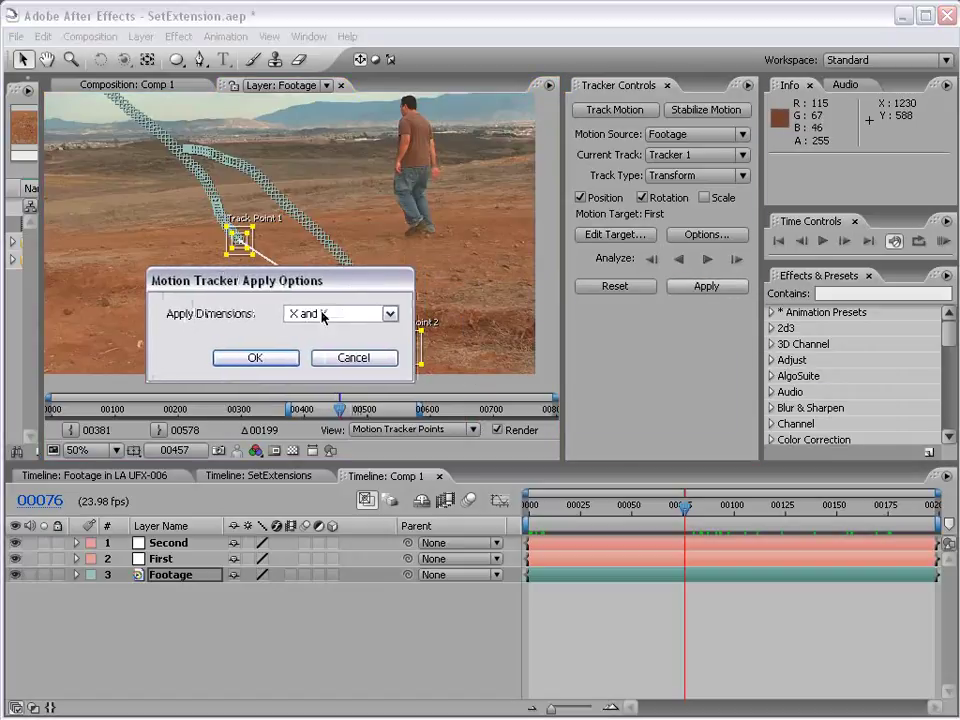
pyautogui.click(254, 358)
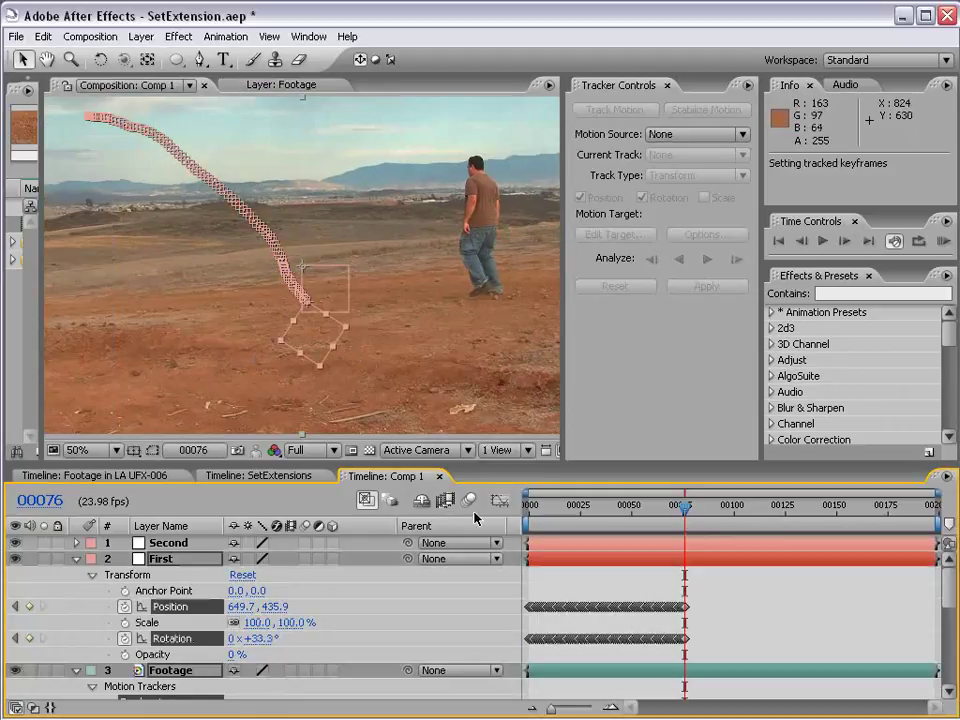
# Step: Go back to frame 0 to check the First null's tracked path, and hide the Second layer
pyautogui.moveTo(538, 522); pyautogui.dragTo(5, 517)
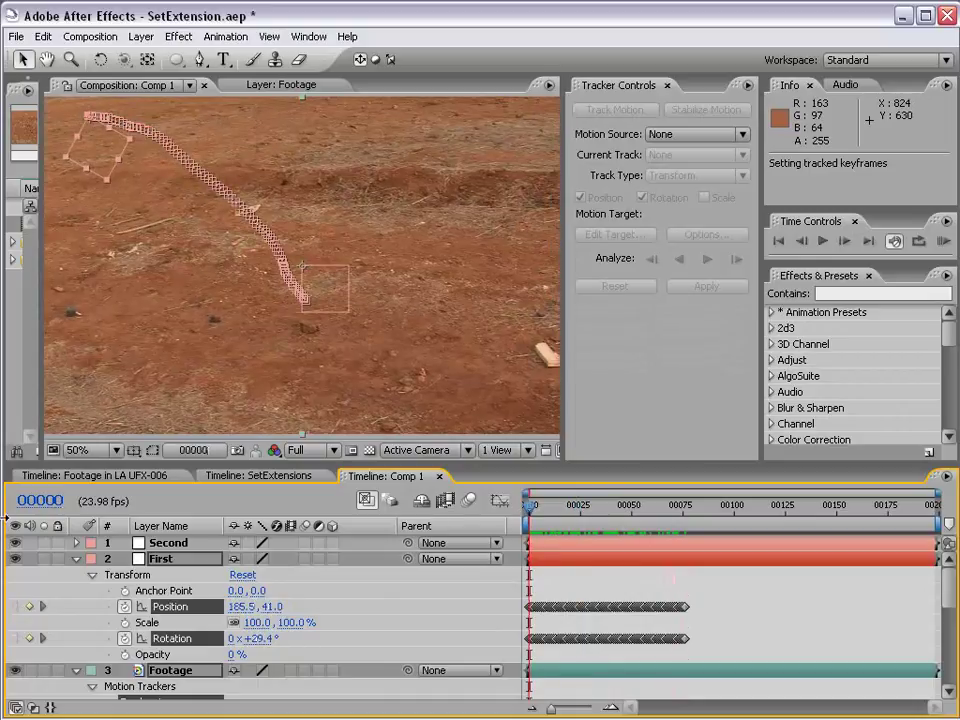
pyautogui.click(594, 585)
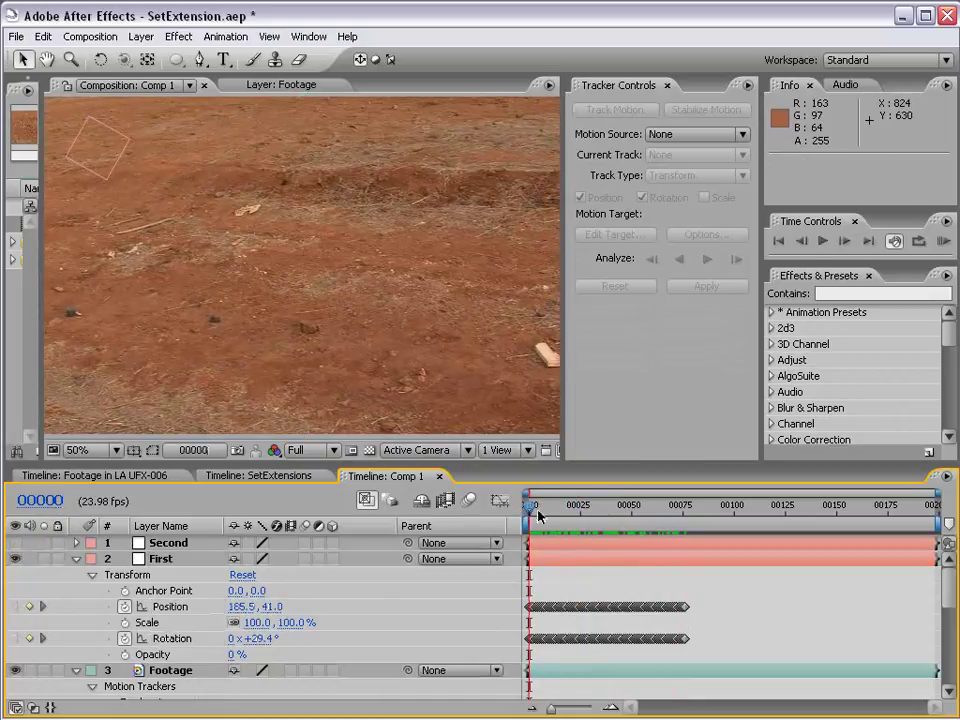
pyautogui.moveTo(538, 514); pyautogui.dragTo(484, 543)
# Step: Collapse the First and Footage layers and reveal only First's keyframed Position and Rotation properties
pyautogui.click(77, 559)
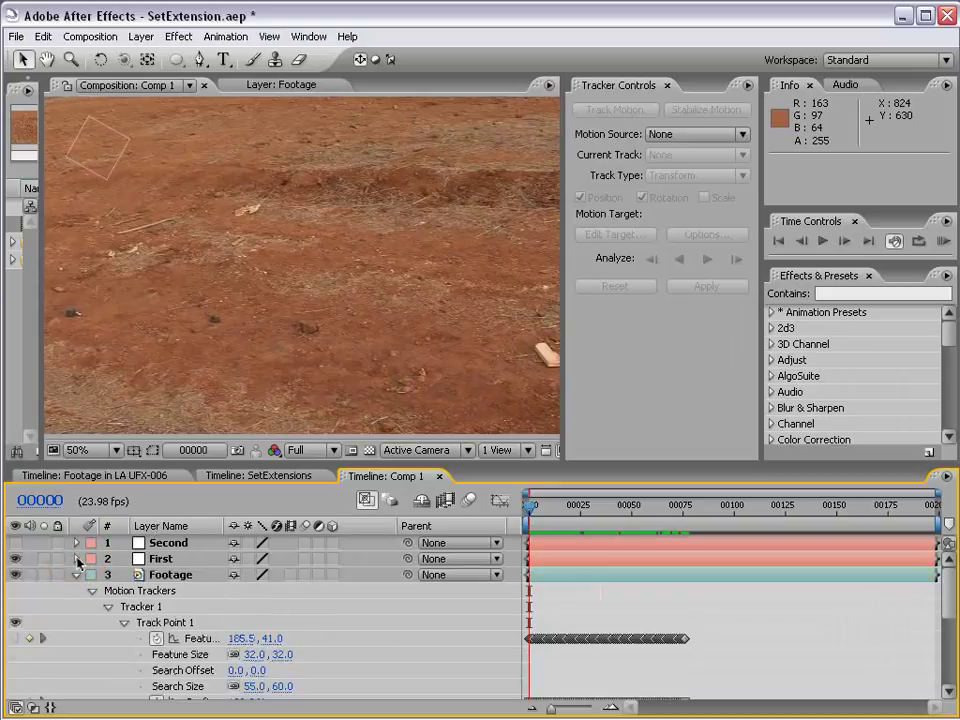
pyautogui.click(77, 575)
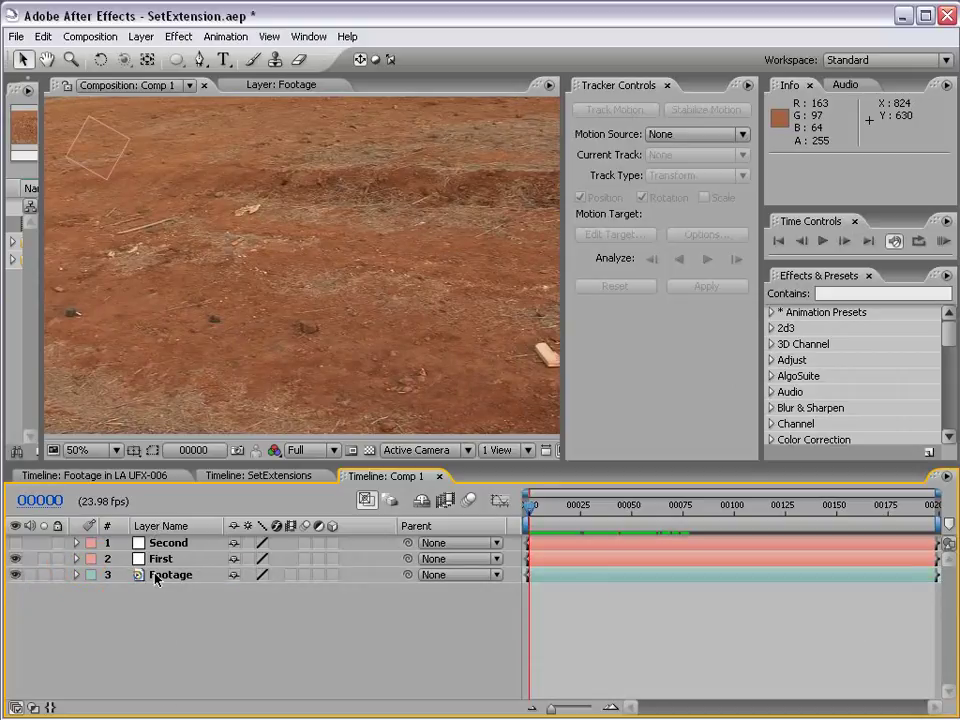
pyautogui.click(157, 560)
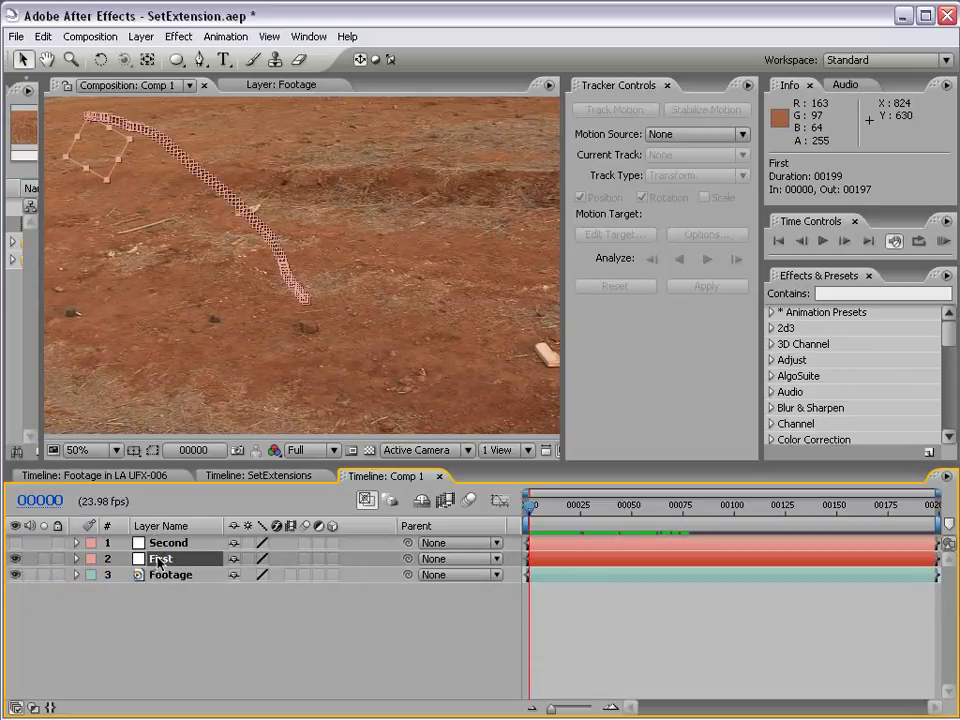
pyautogui.press('u')
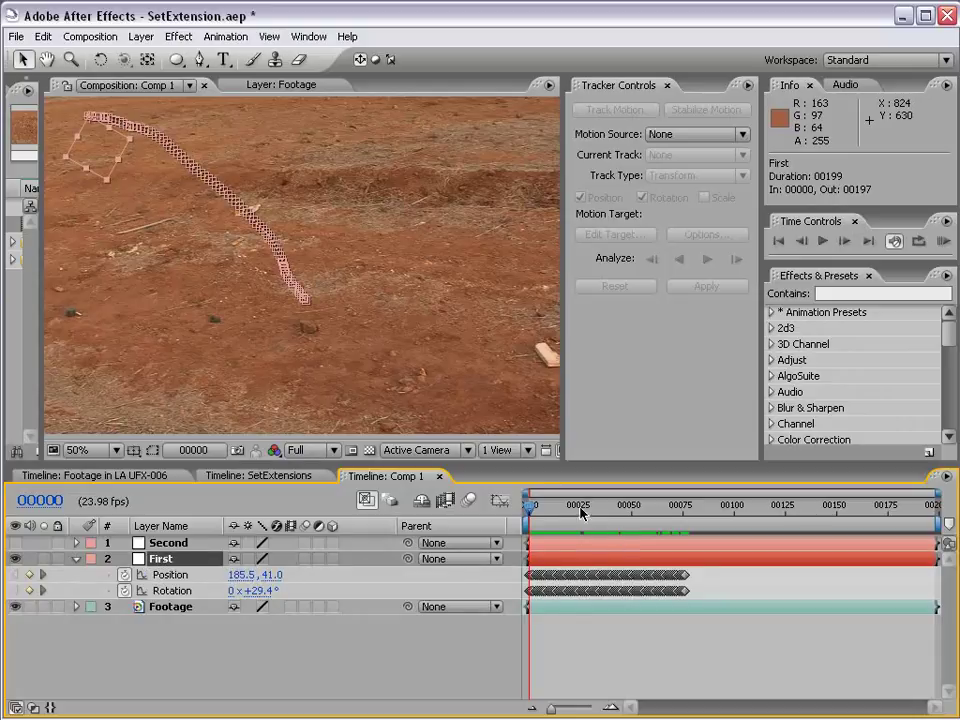
# Step: Move the current time exactly onto the First layer's last tracking keyframe at frame 76
pyautogui.moveTo(581, 513); pyautogui.dragTo(684, 513)
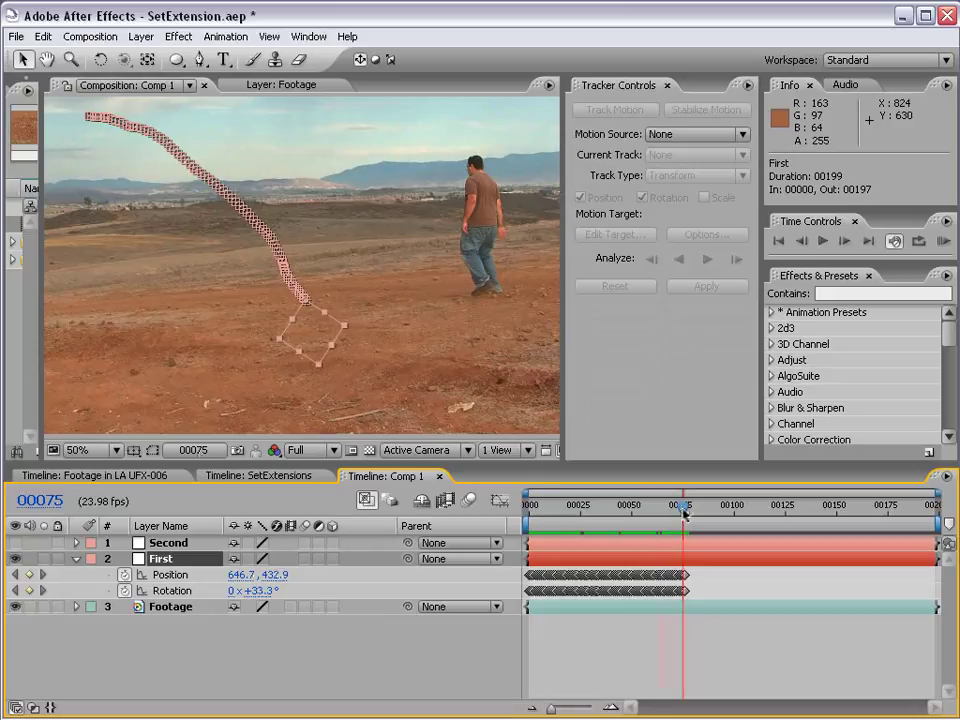
pyautogui.press('=')
pyautogui.press('=')
pyautogui.press('=')
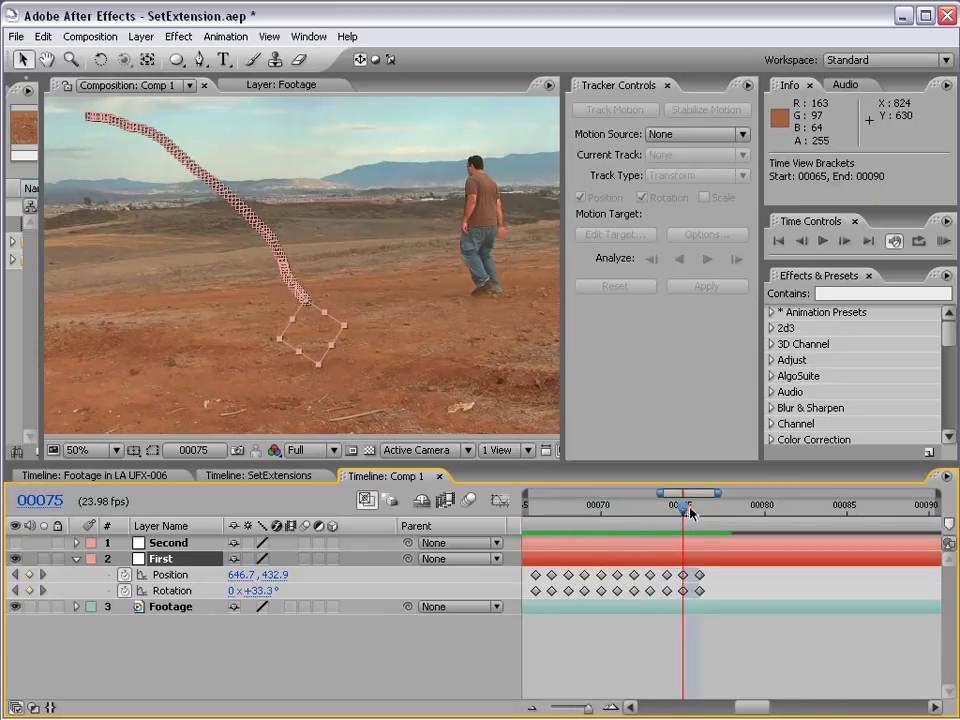
pyautogui.press('pagedown')
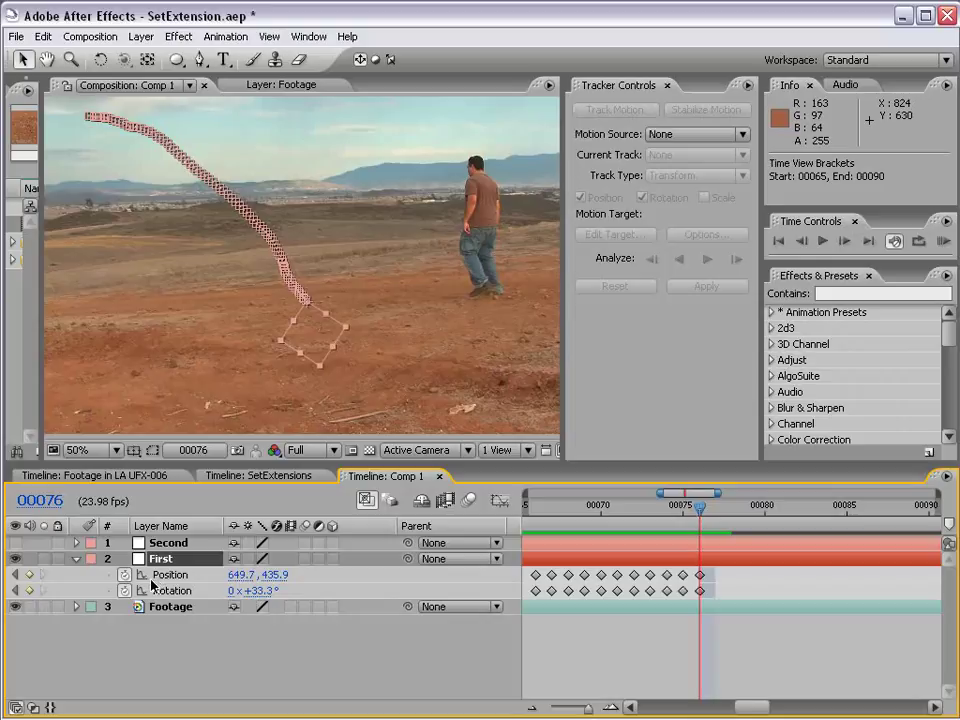
# Step: Create a new motion tracker on the Footage layer at frame 76 with Rotation tracking enabled alongside Position
pyautogui.click(168, 606)
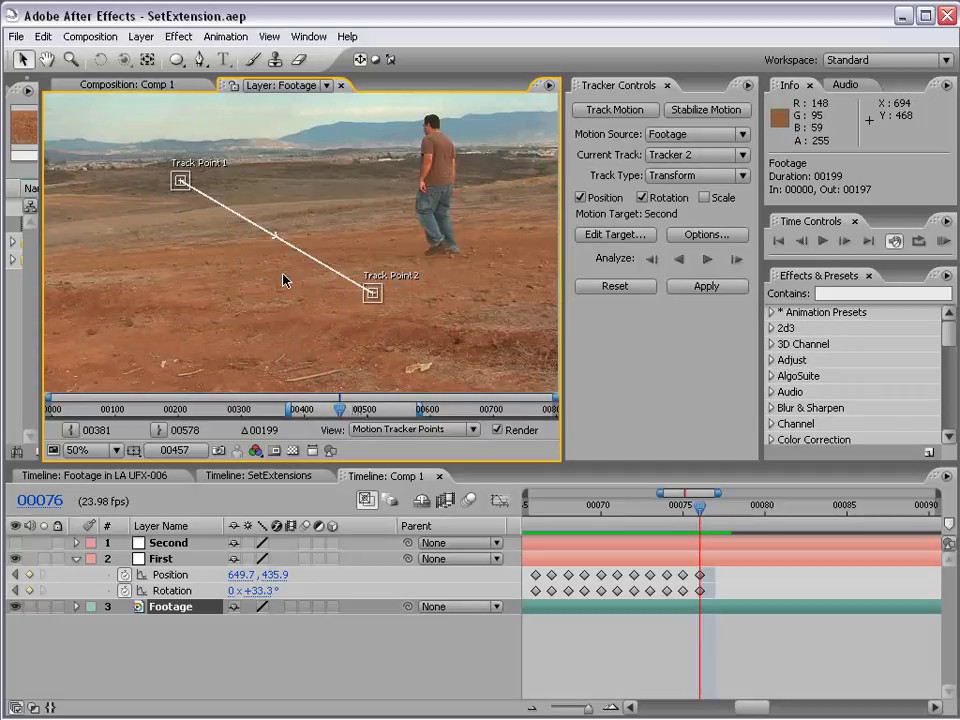
pyautogui.click(608, 112)
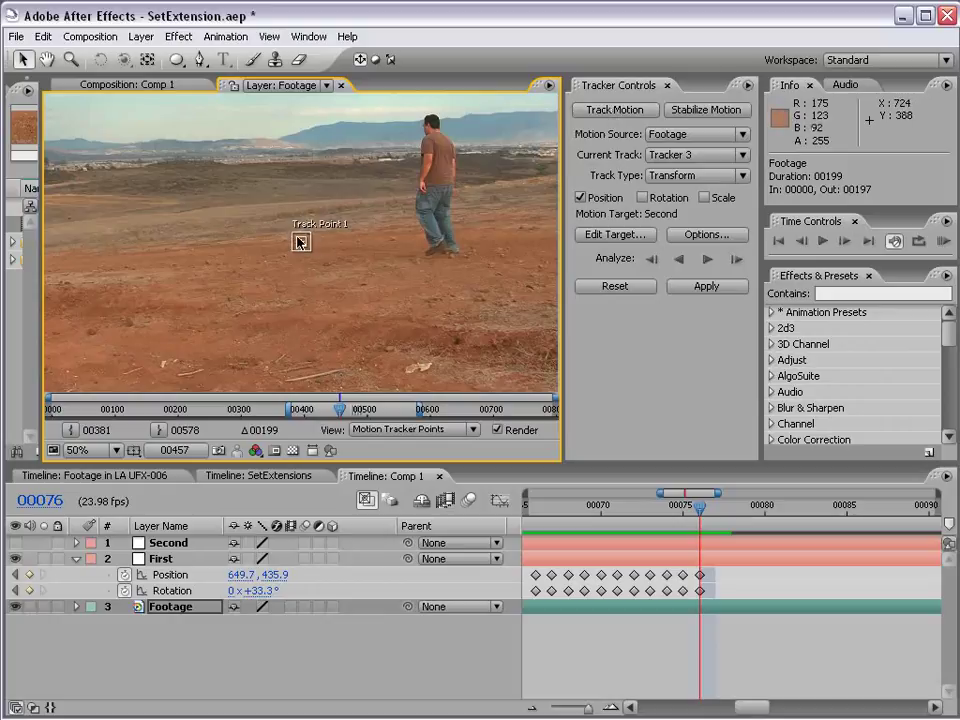
pyautogui.click(643, 197)
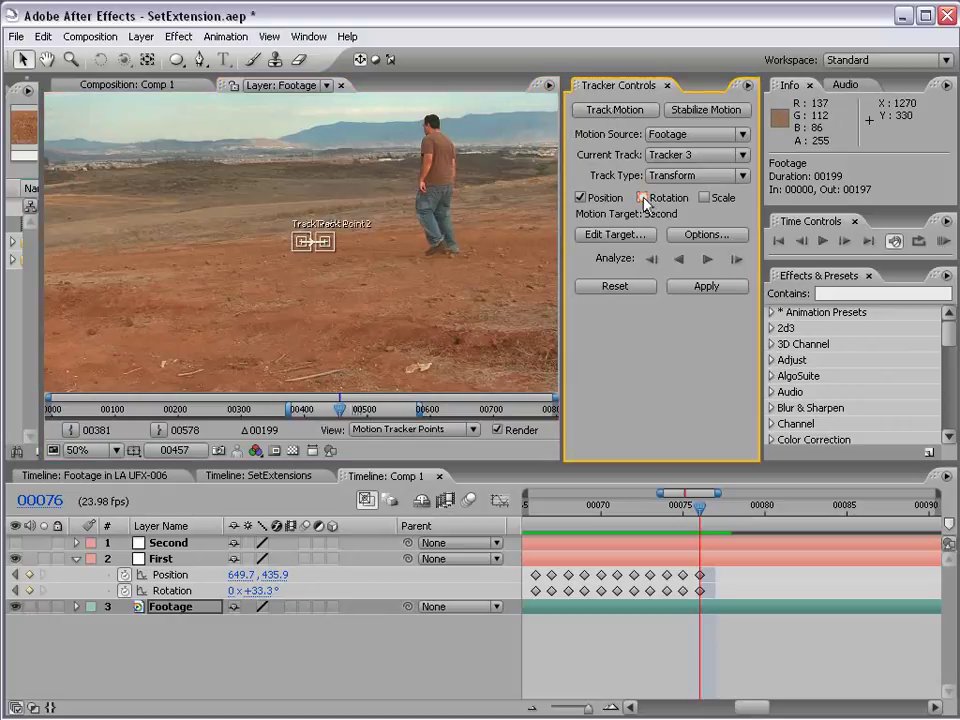
# Step: Place Track Point 1 on the far field and Track Point 2 on the distant hillside
pyautogui.scroll(1, 258, 265)
pyautogui.press('h')
pyautogui.moveTo(218, 263); pyautogui.dragTo(264, 266)
pyautogui.scroll(-1, 204, 224)
pyautogui.scroll(1, 204, 224)
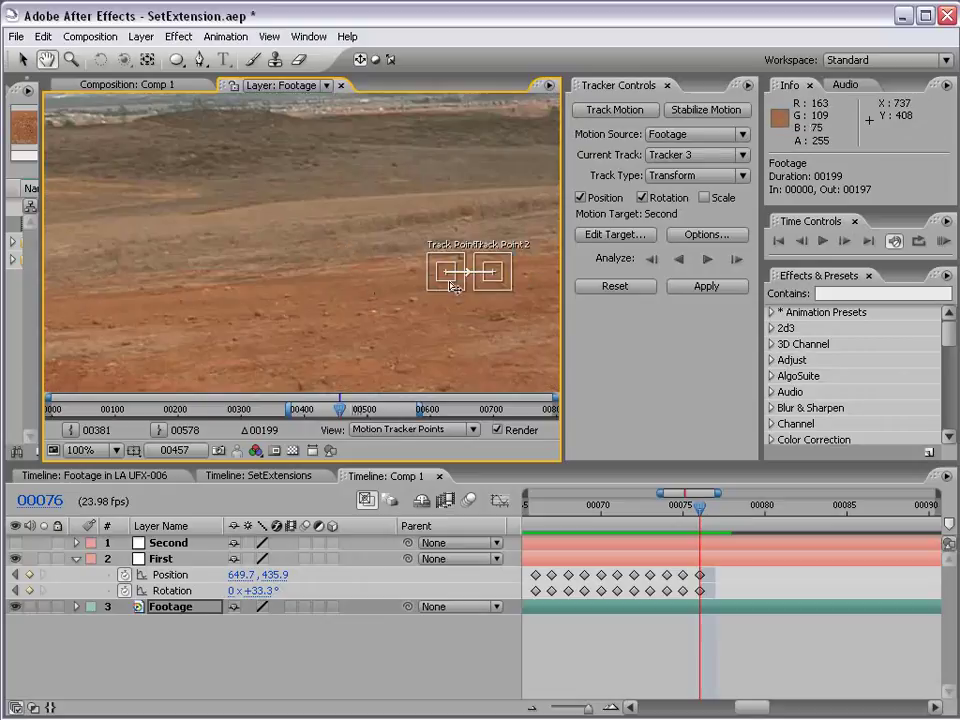
pyautogui.press('v')
pyautogui.moveTo(447, 281); pyautogui.dragTo(150, 198)
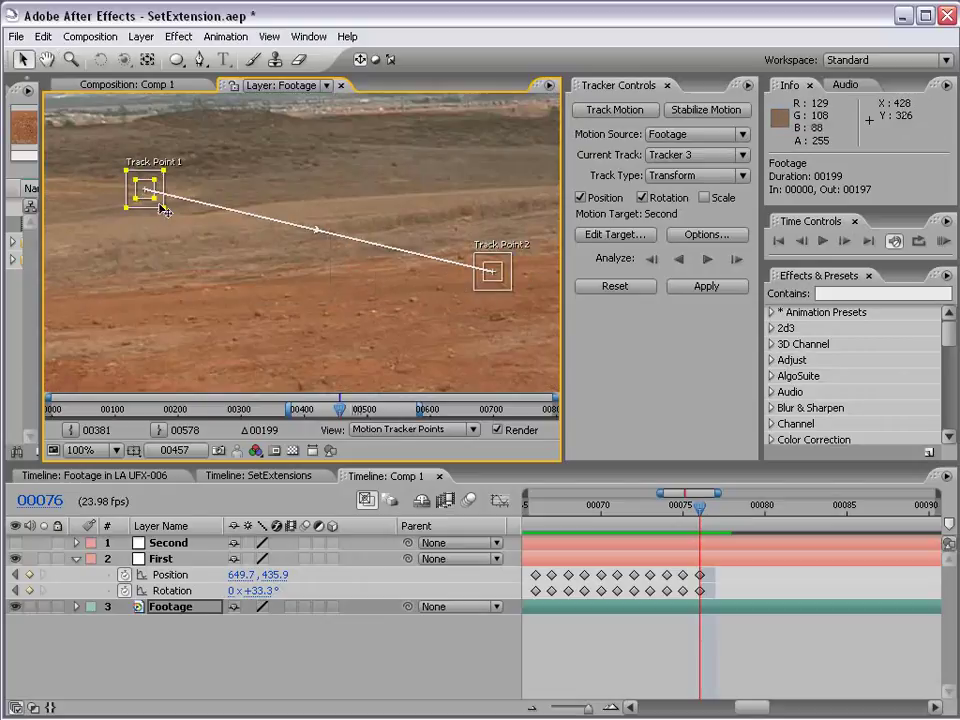
pyautogui.moveTo(430, 288); pyautogui.dragTo(290, 205)
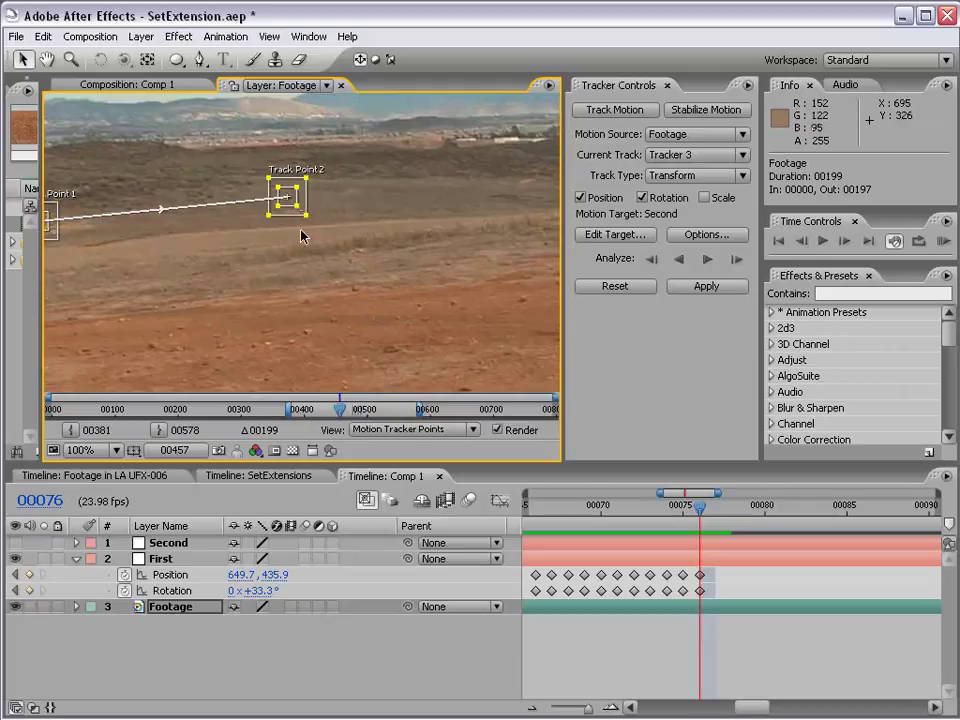
# Step: Move Track Point 1 to the edge of the distant buildings, fit Track Point 2 on the dark hillside spot, and enlarge their regions
pyautogui.scroll(1, 282, 228)
pyautogui.scroll(-1, 315, 265)
pyautogui.moveTo(296, 272); pyautogui.dragTo(386, 274)
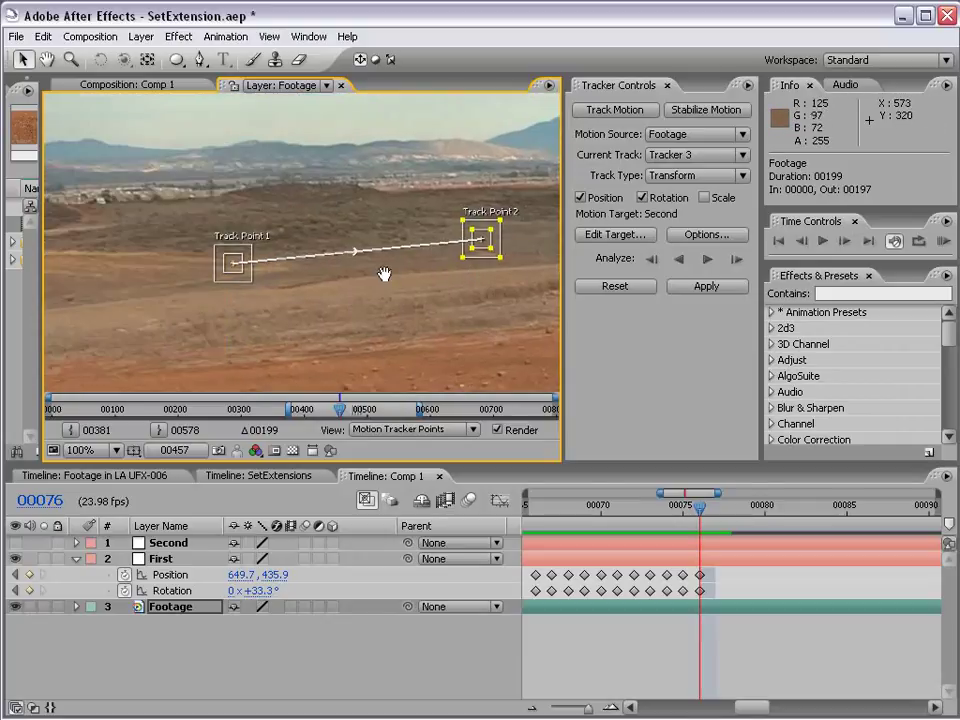
pyautogui.moveTo(238, 272); pyautogui.dragTo(99, 209)
pyautogui.scroll(1, 97, 210)
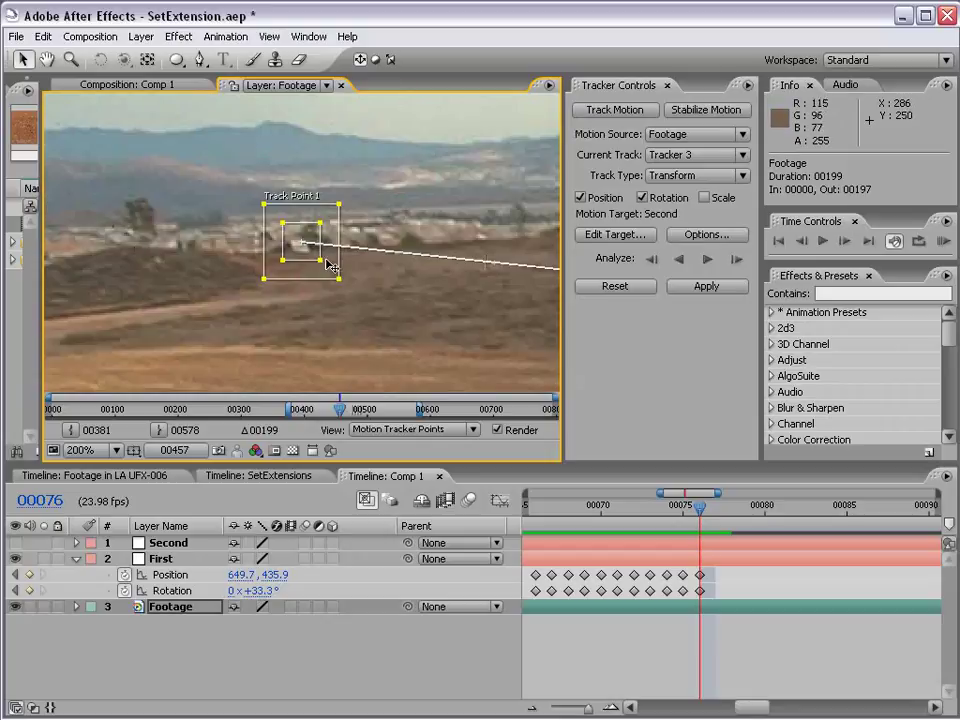
pyautogui.moveTo(320, 265); pyautogui.dragTo(349, 249)
pyautogui.click(266, 240)
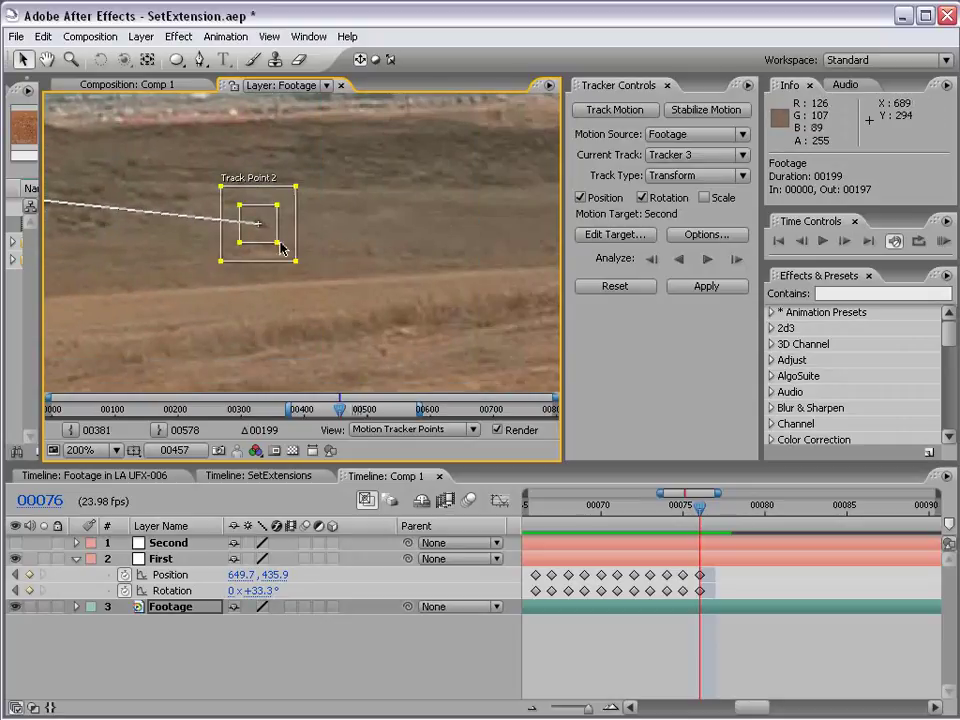
pyautogui.click(269, 238)
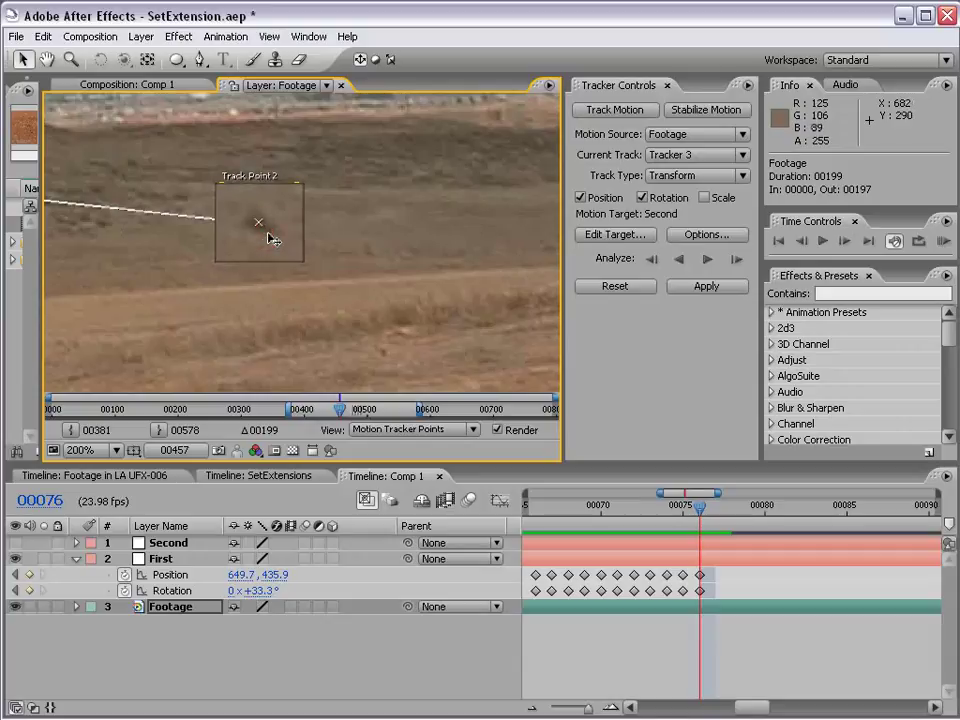
# Step: Analyze Tracker 3's points forward from frame 76, pausing at frame 153 to check the track and continuing to frame 197
pyautogui.scroll(-1, 300, 258)
pyautogui.scroll(-1, 232, 255)
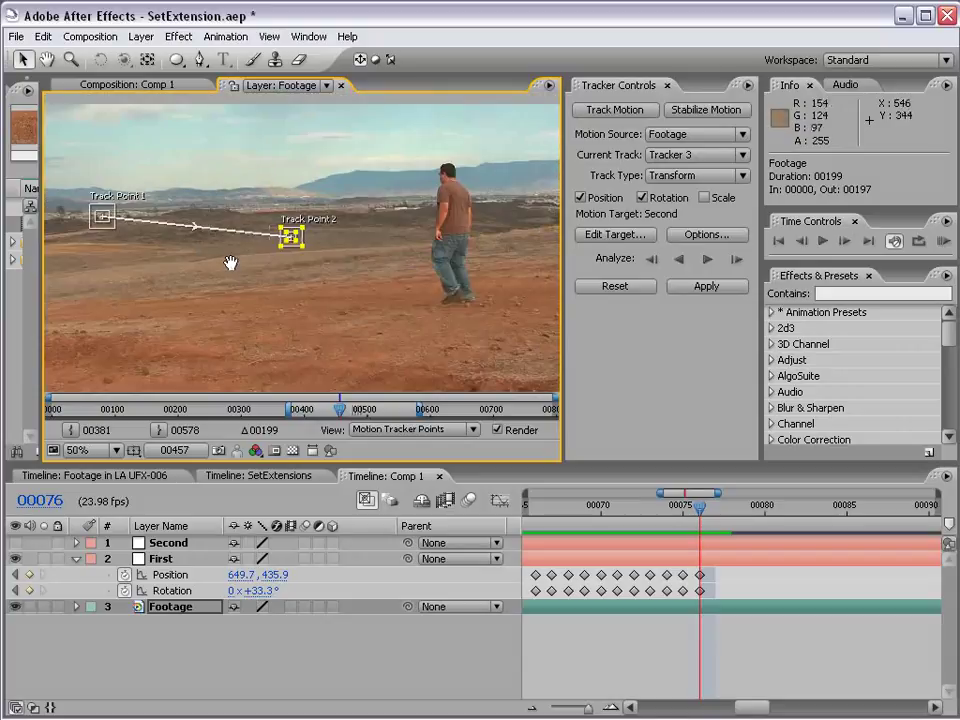
pyautogui.moveTo(231, 263); pyautogui.dragTo(326, 268)
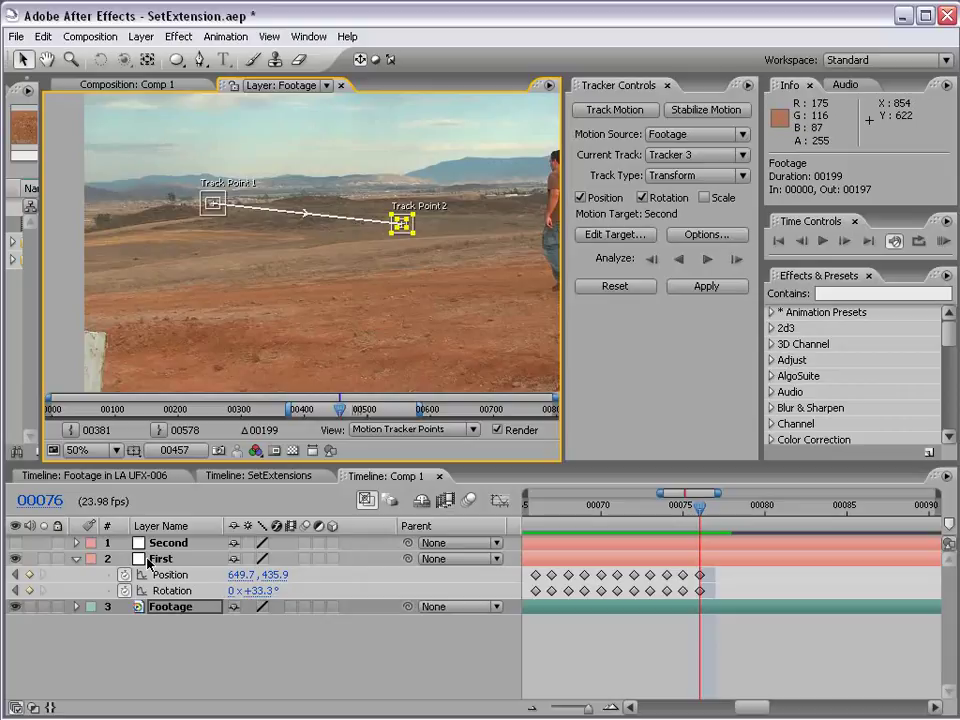
pyautogui.click(708, 260)
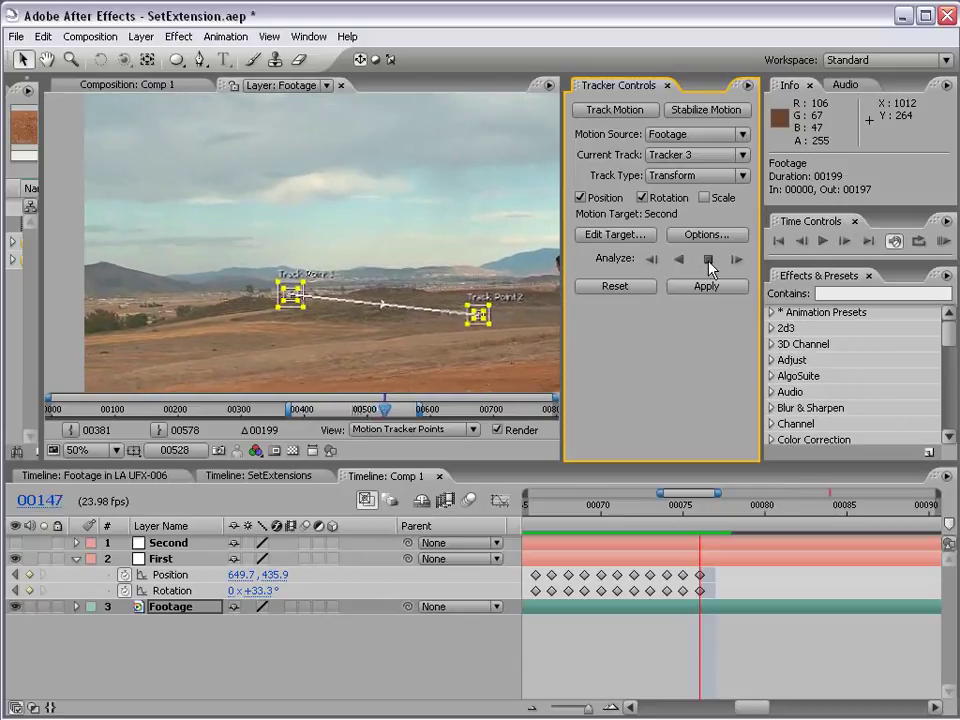
pyautogui.click(708, 260)
pyautogui.moveTo(454, 318); pyautogui.dragTo(386, 266)
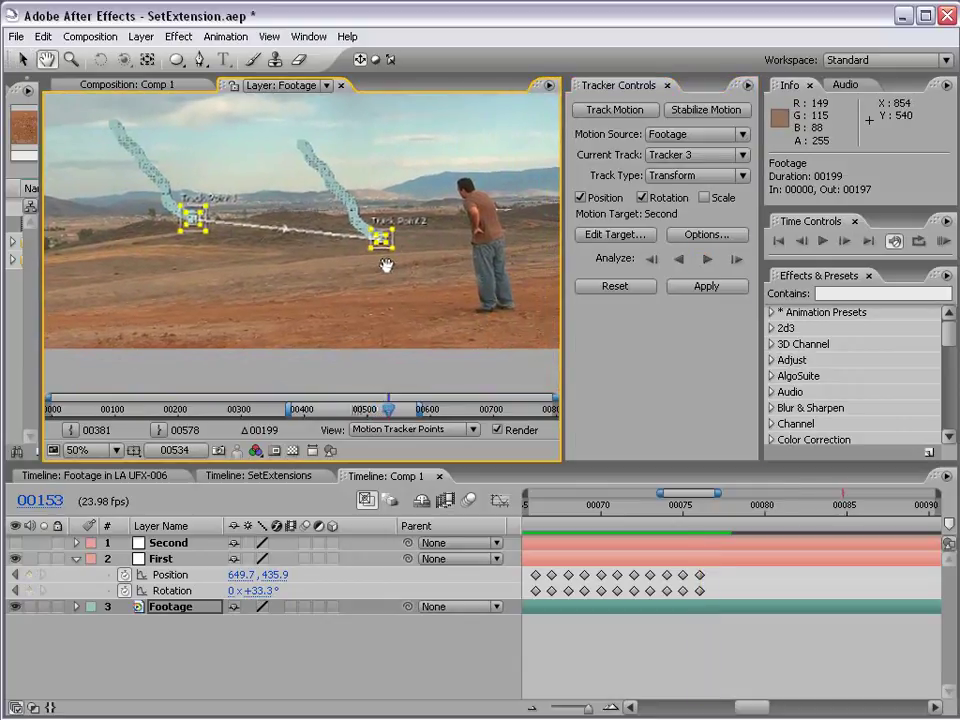
pyautogui.click(707, 259)
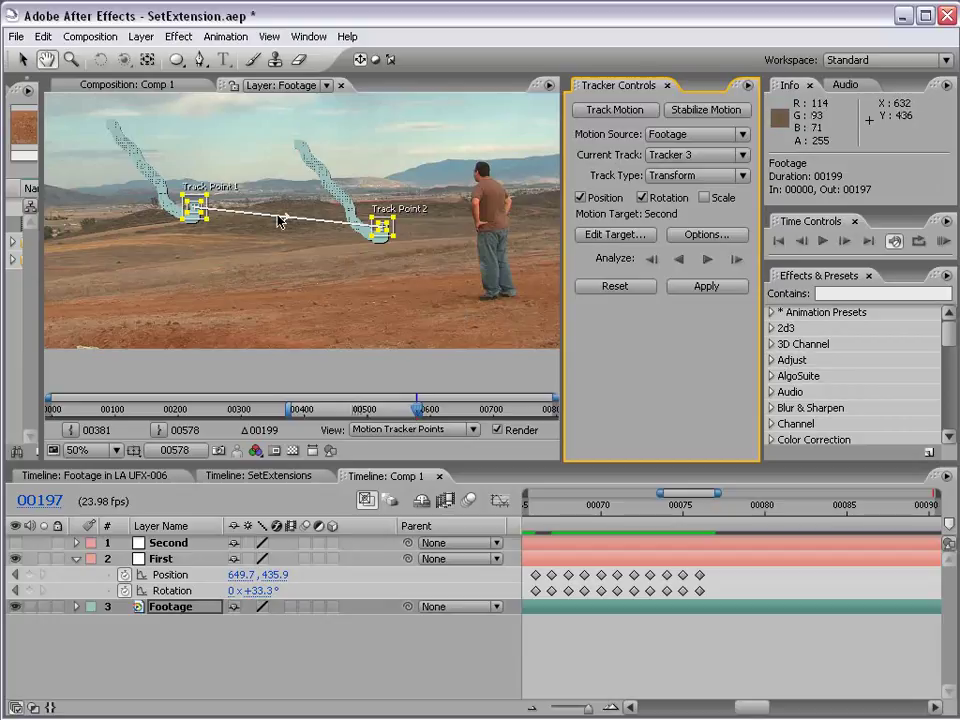
# Step: Keep the Second layer as Tracker 3's motion target and apply the track in X and Y dimensions
pyautogui.click(614, 234)
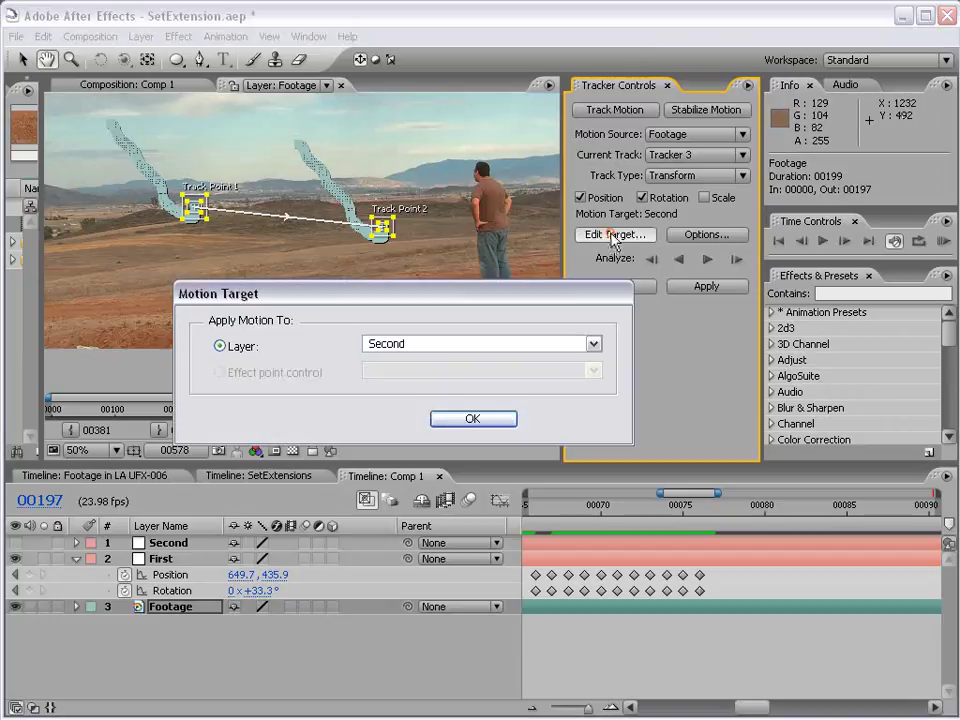
pyautogui.click(418, 343)
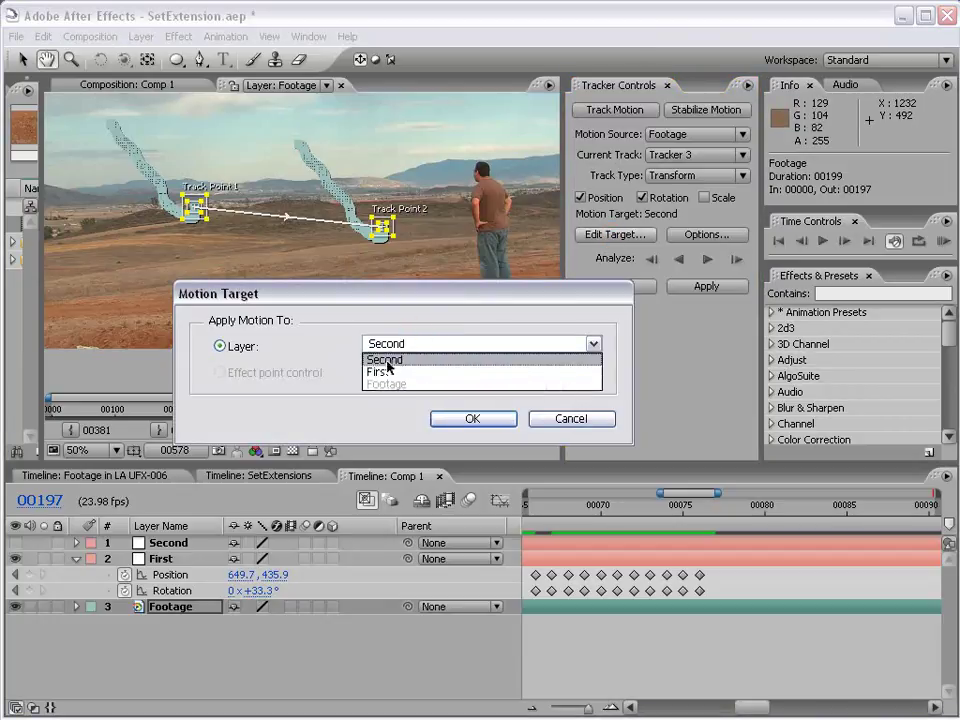
pyautogui.click(407, 362)
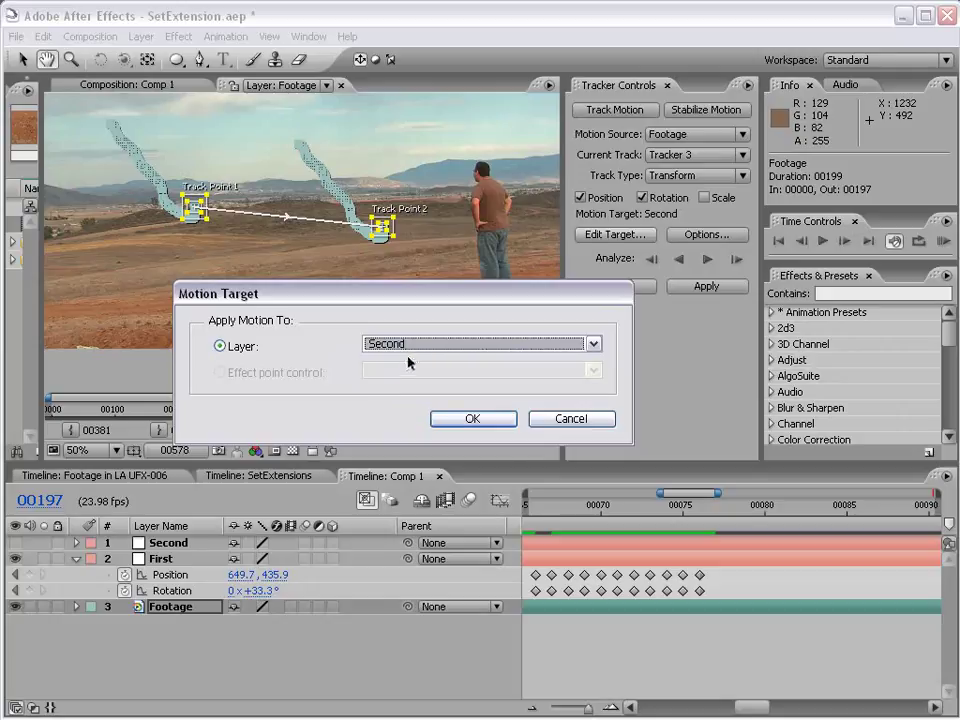
pyautogui.click(472, 419)
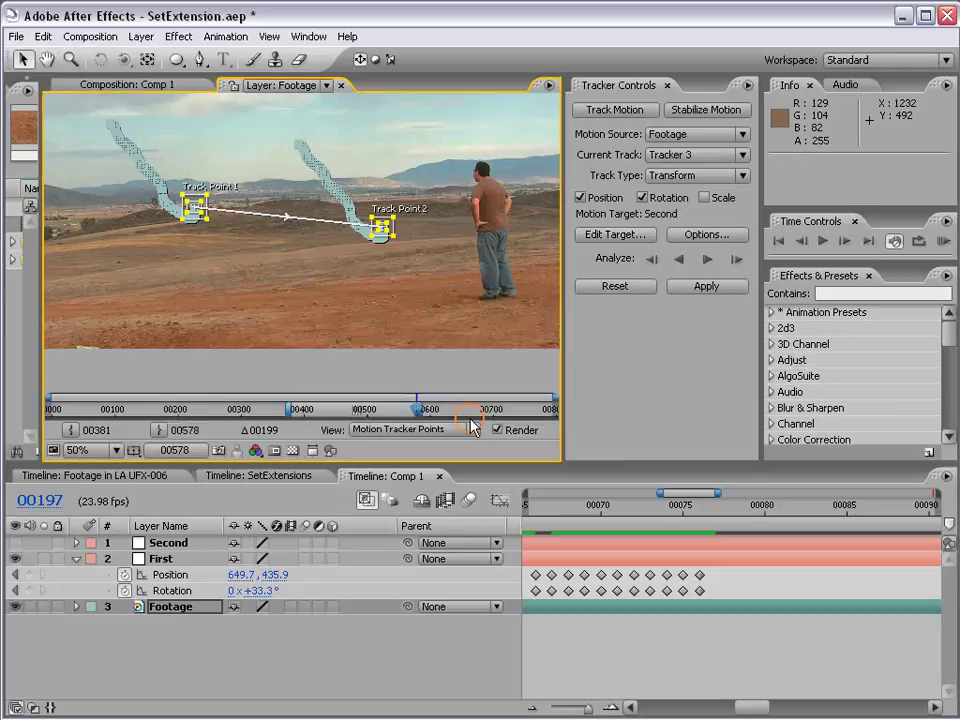
pyautogui.click(707, 288)
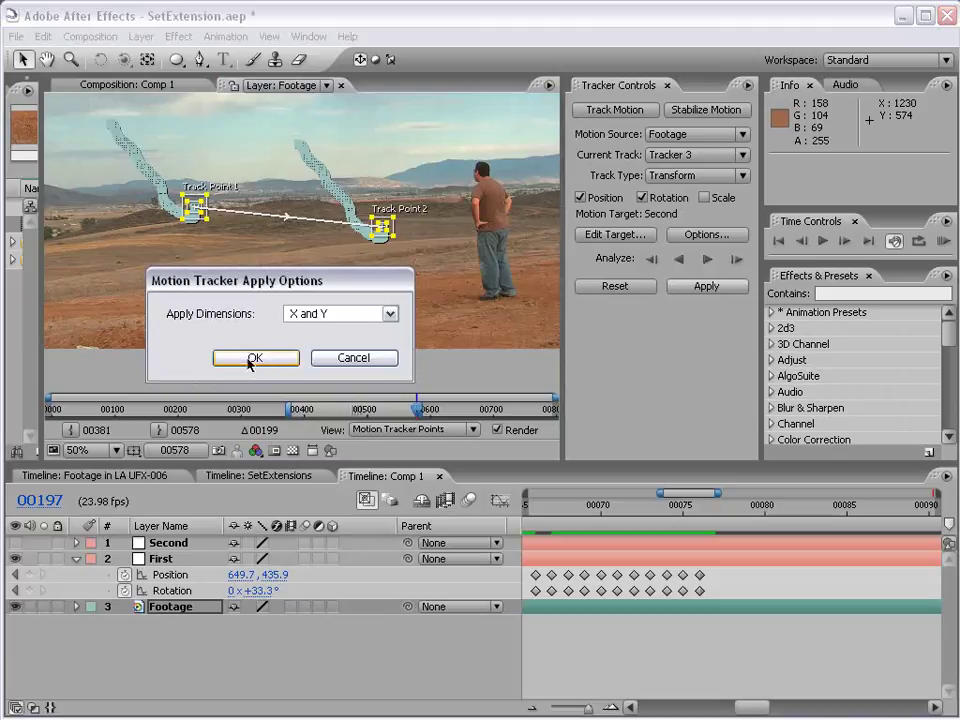
pyautogui.click(254, 360)
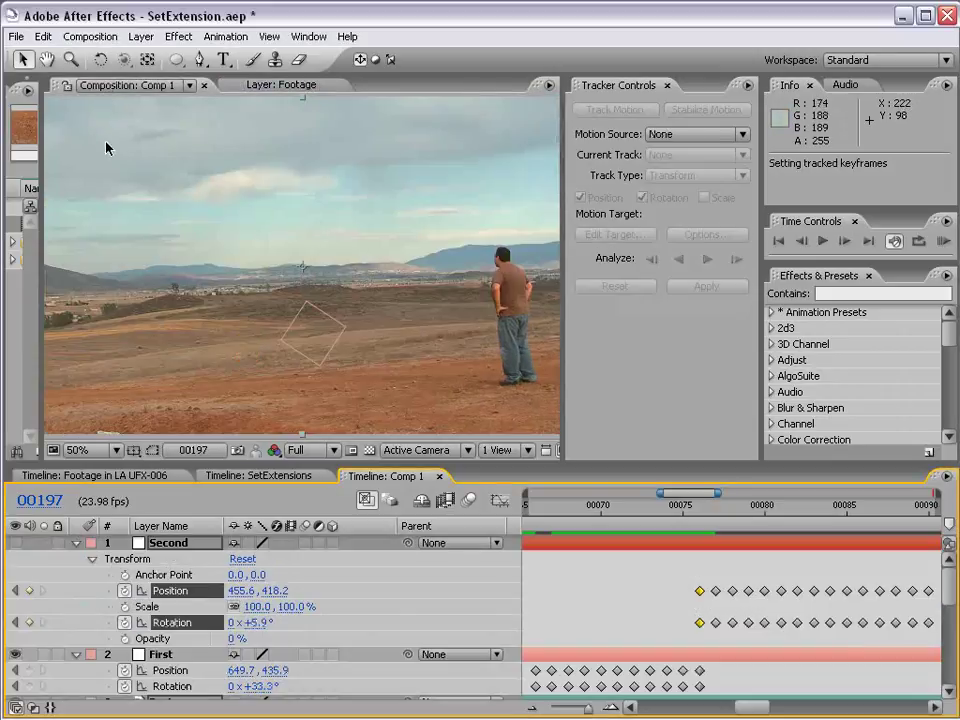
# Step: Make the Second null visible and show only the animated properties of Second and First over the full timeline
pyautogui.click(76, 543)
pyautogui.click(76, 558)
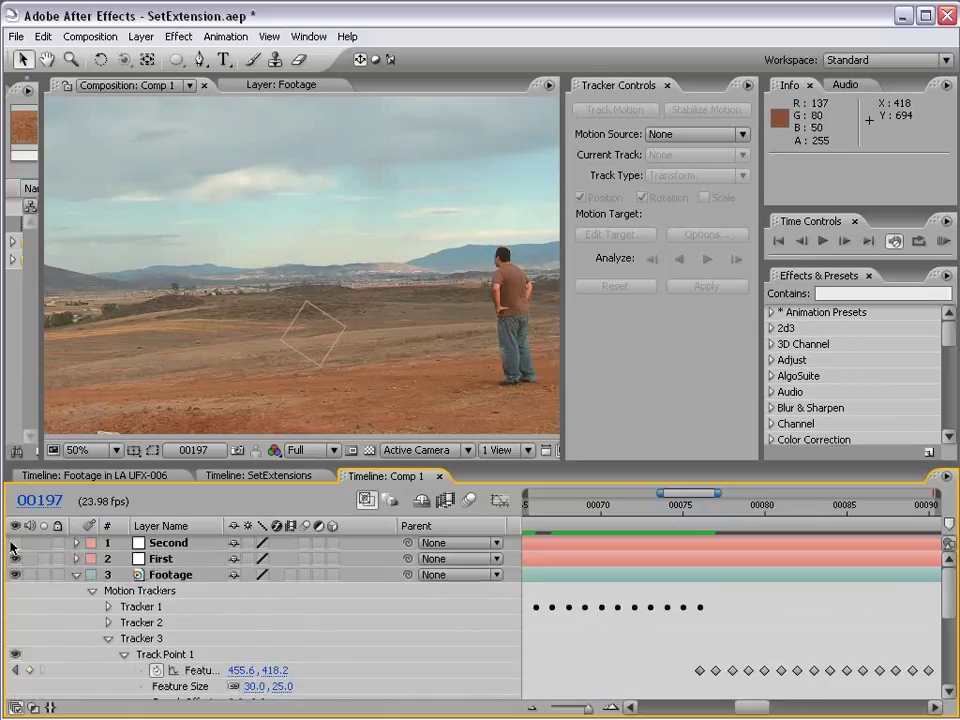
pyautogui.click(76, 574)
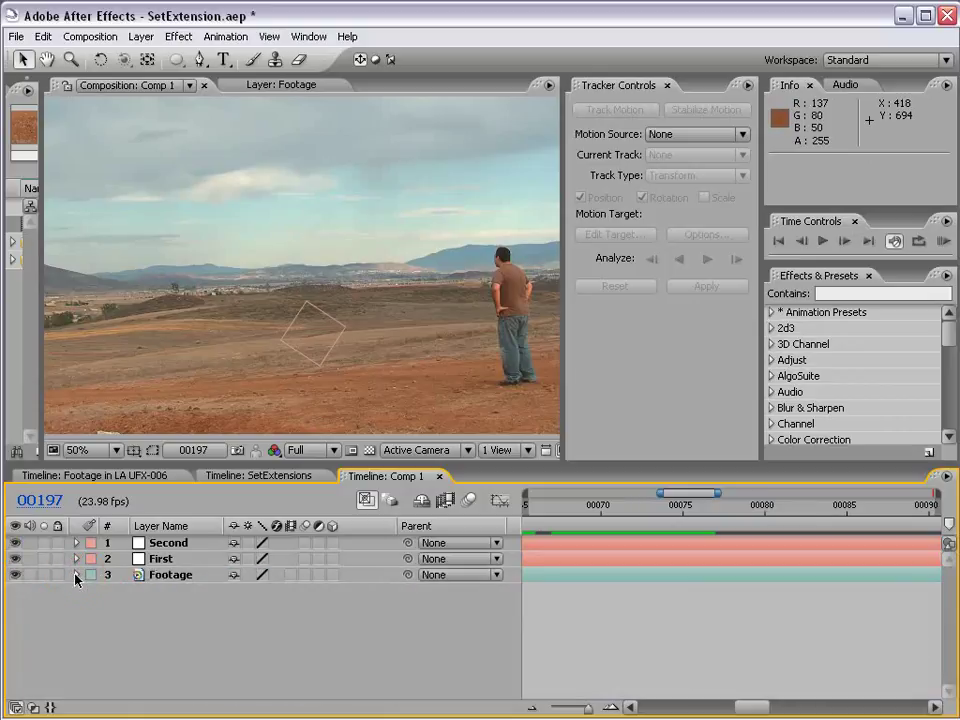
pyautogui.click(165, 543)
pyautogui.keyDown('shift'); pyautogui.click(155, 559); pyautogui.keyUp('shift')
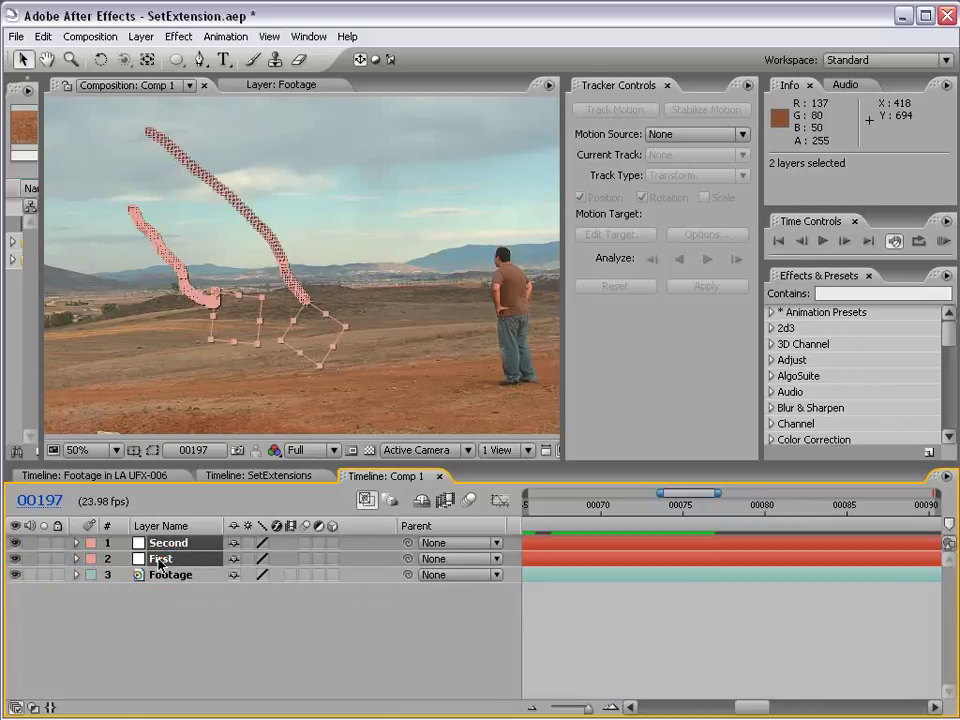
pyautogui.press('u')
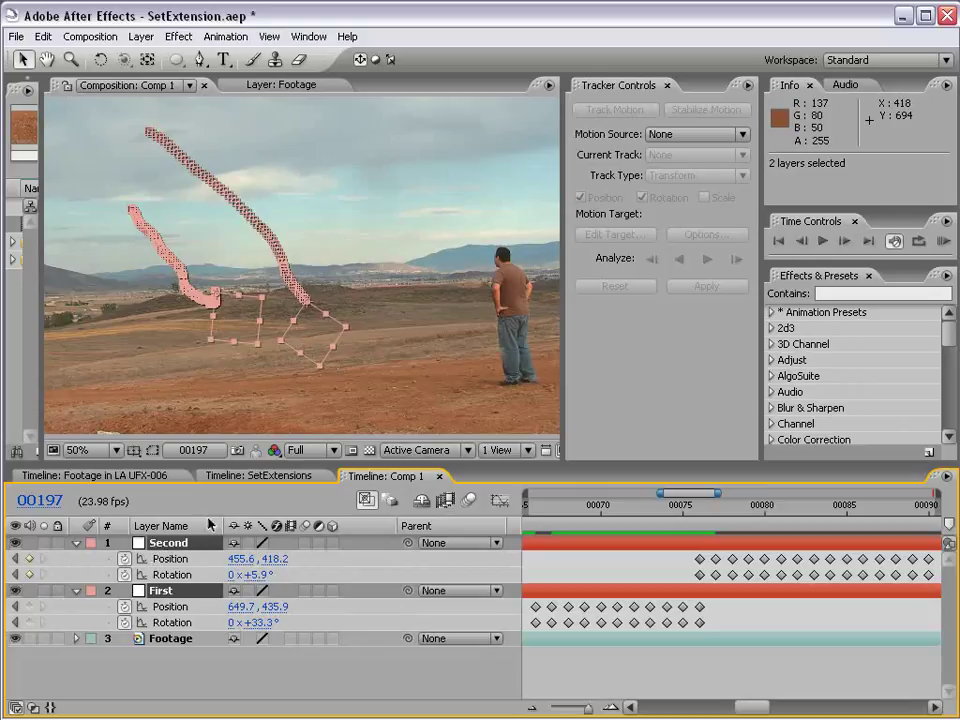
pyautogui.moveTo(587, 707); pyautogui.dragTo(550, 707)
pyautogui.click(595, 668)
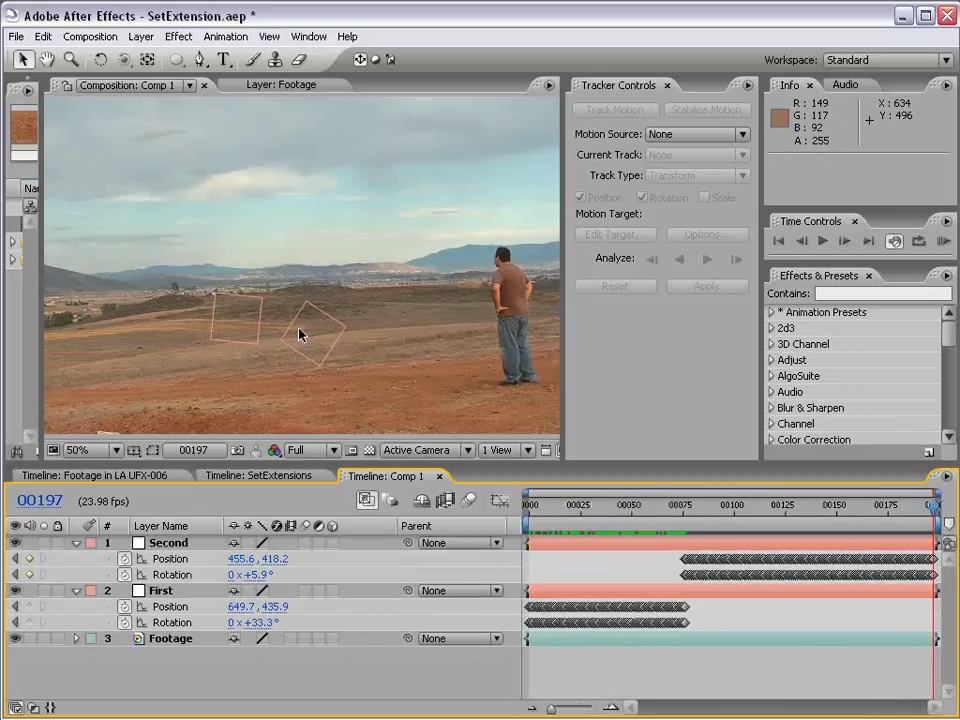
# Step: Parent the First null to the Second null at frame 75, where the two tracks meet
pyautogui.click(680, 510)
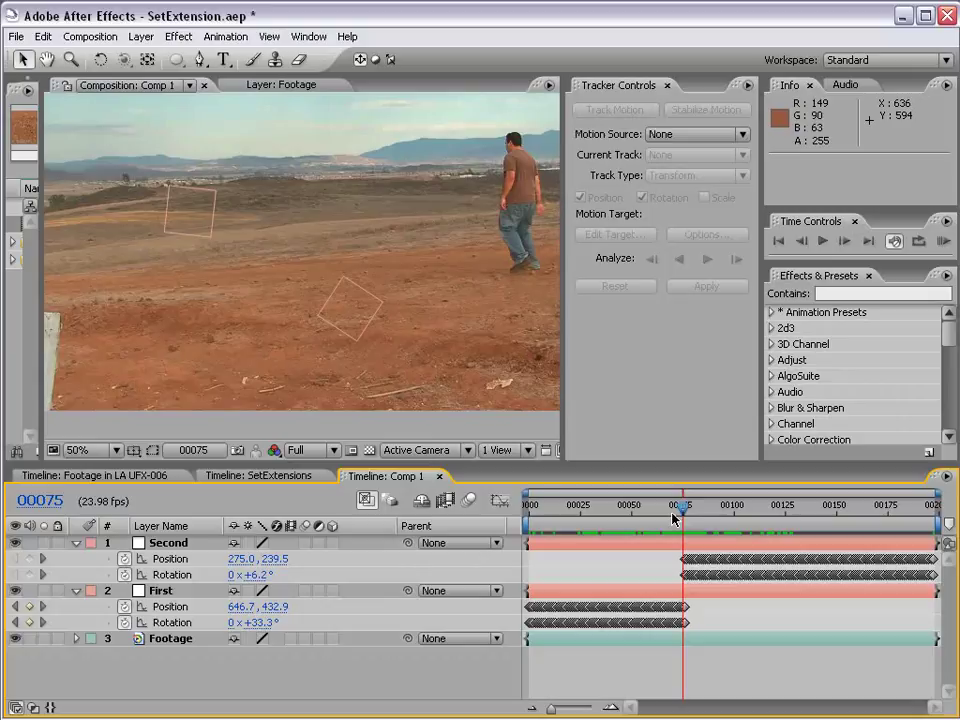
pyautogui.click(157, 591)
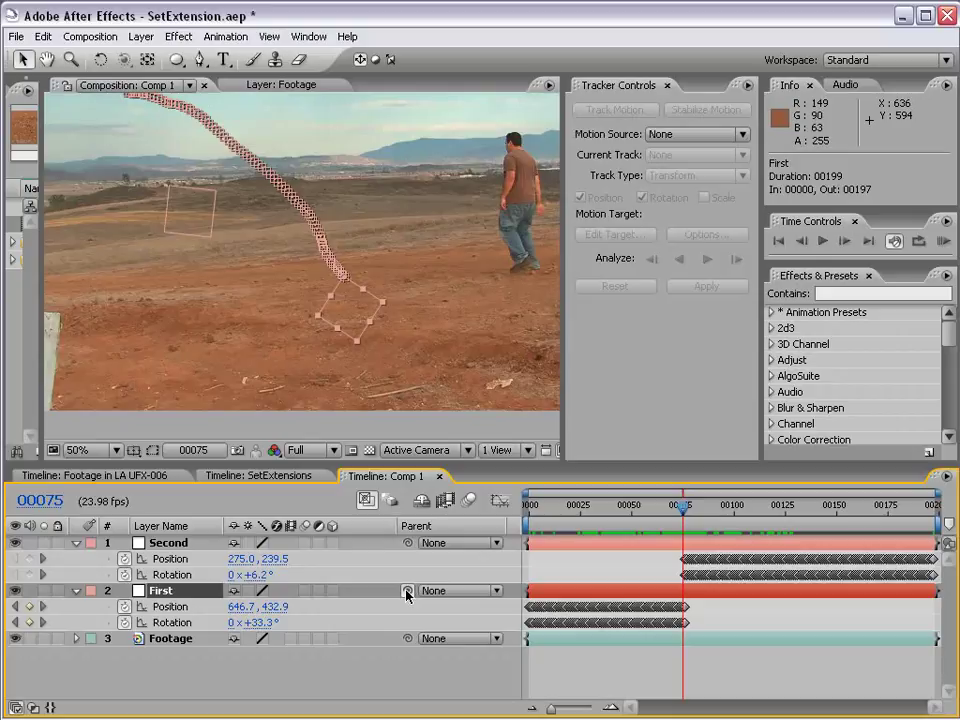
pyautogui.moveTo(407, 591); pyautogui.dragTo(180, 545)
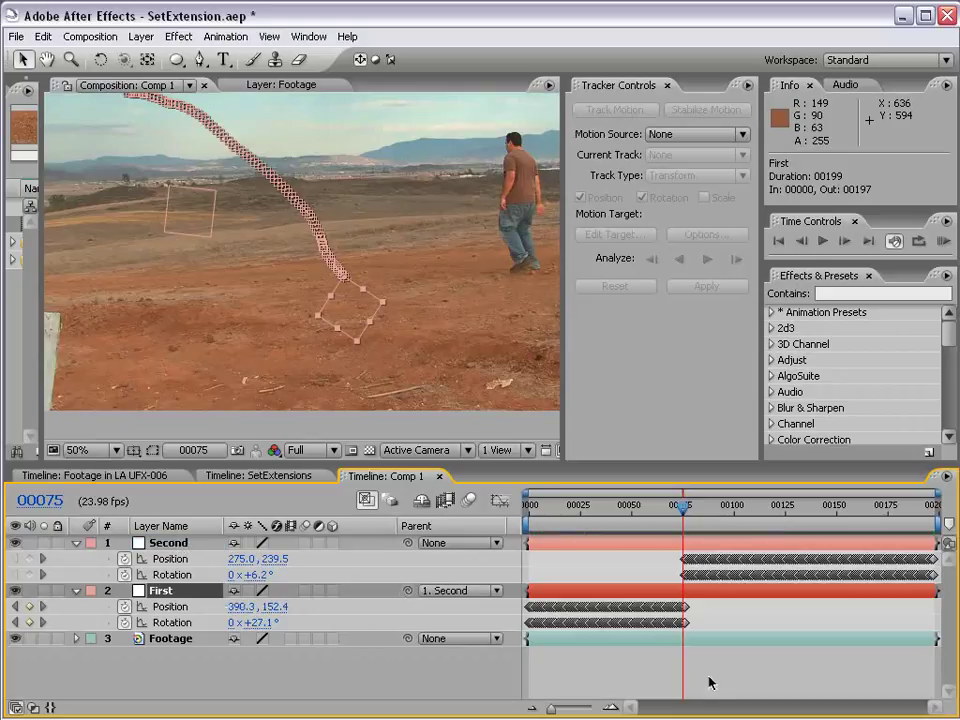
pyautogui.click(611, 686)
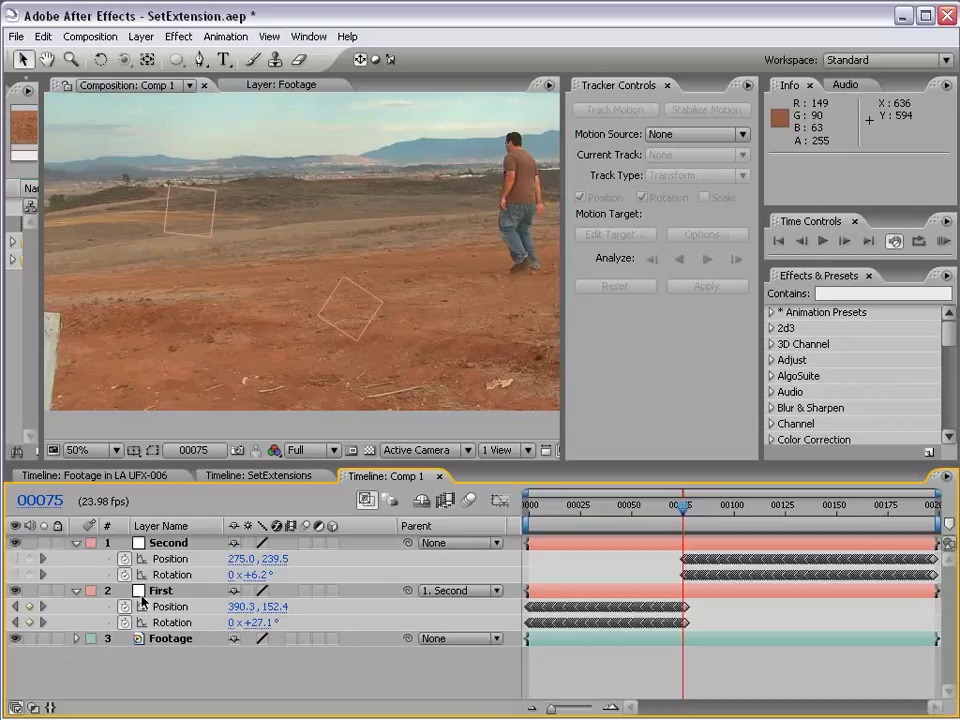
# Step: Set the First null's label color to Aqua
pyautogui.click(110, 592)
pyautogui.click(89, 596)
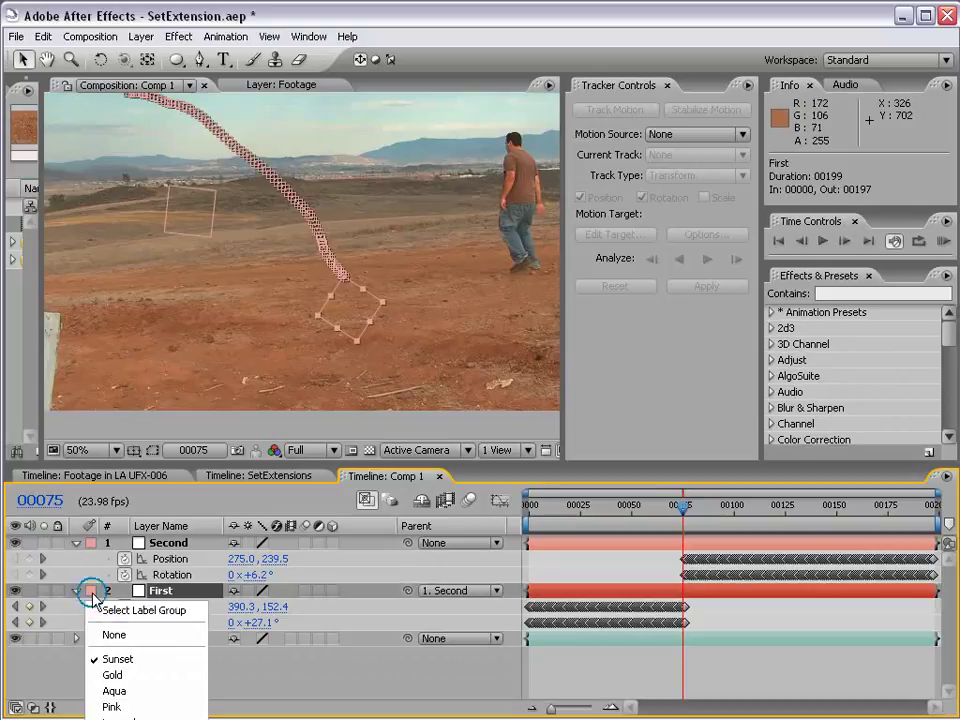
pyautogui.click(114, 691)
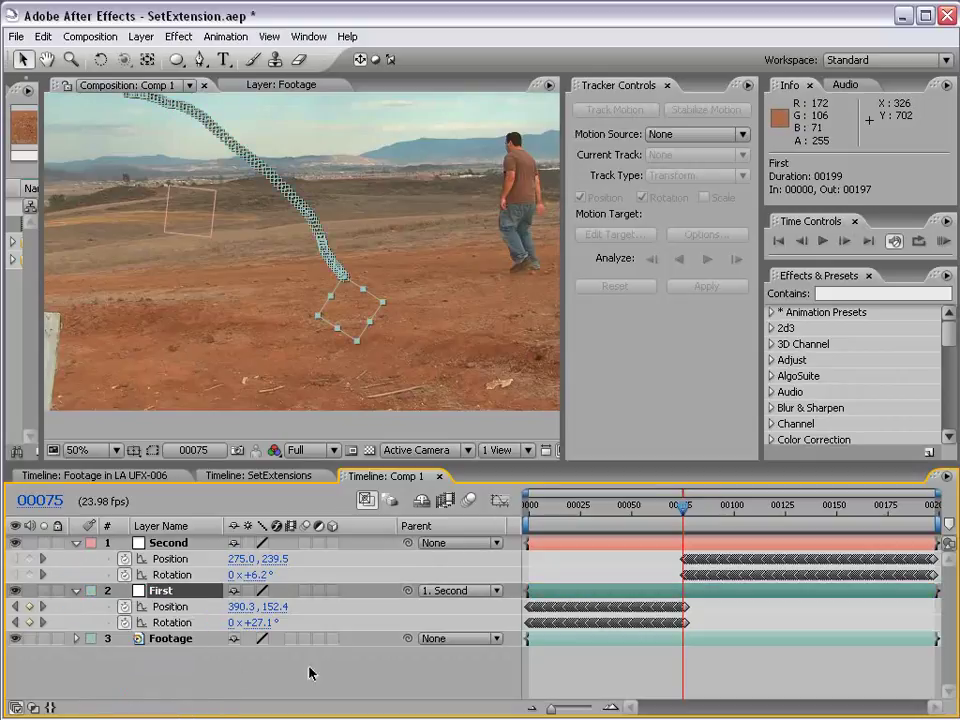
pyautogui.click(306, 671)
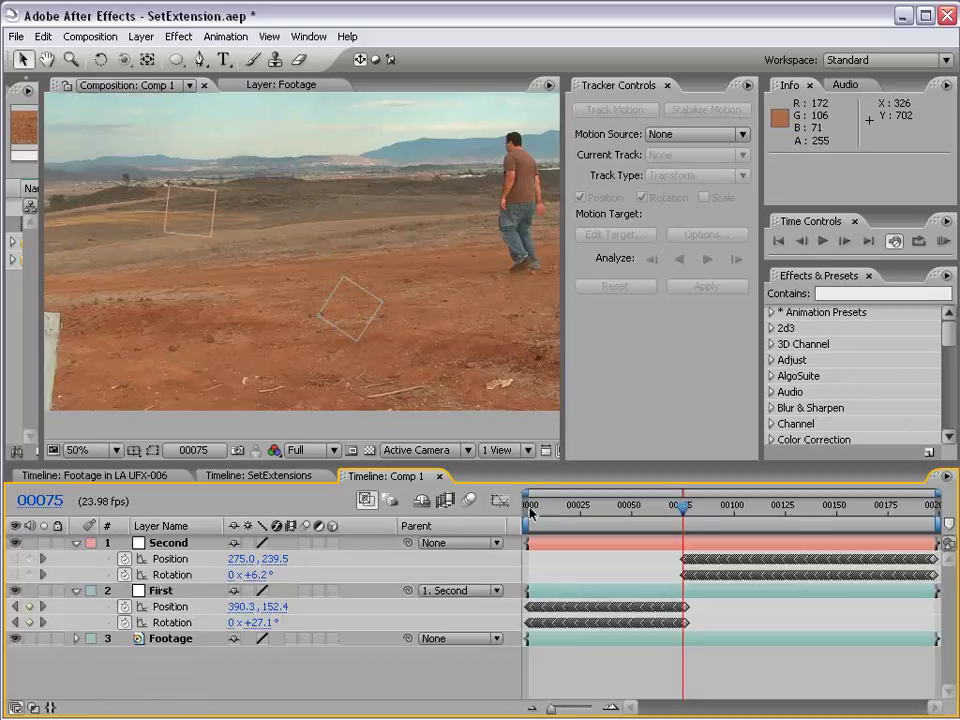
# Step: Play Comp 1 from the start and scrub from frame 12 to frame 74 to check both nulls' motion
pyautogui.click(530, 512)
pyautogui.press('space')
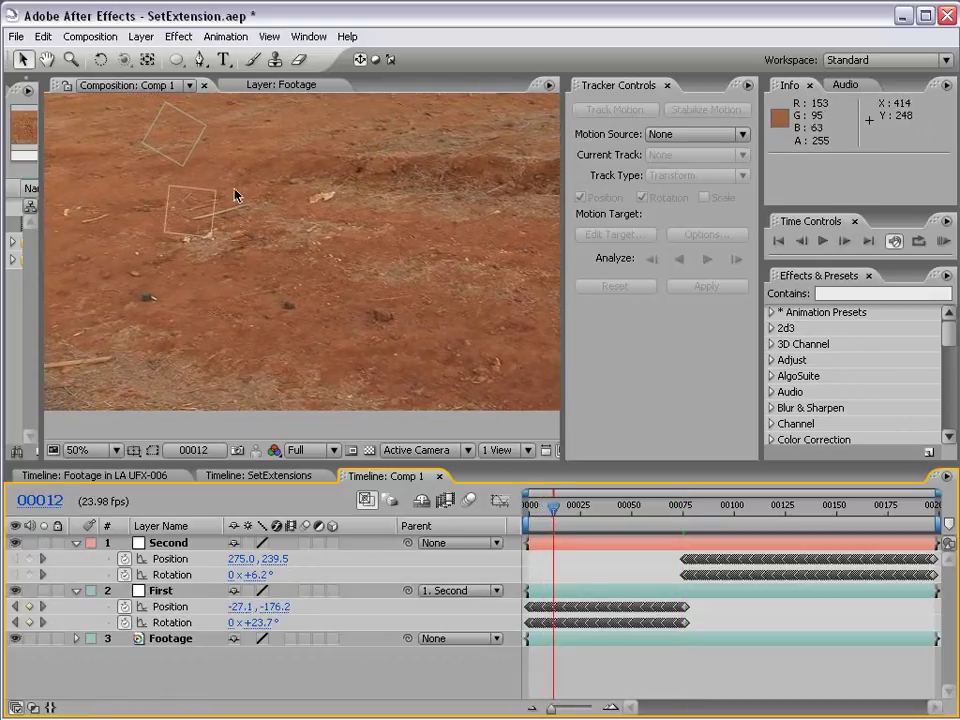
pyautogui.press(',')
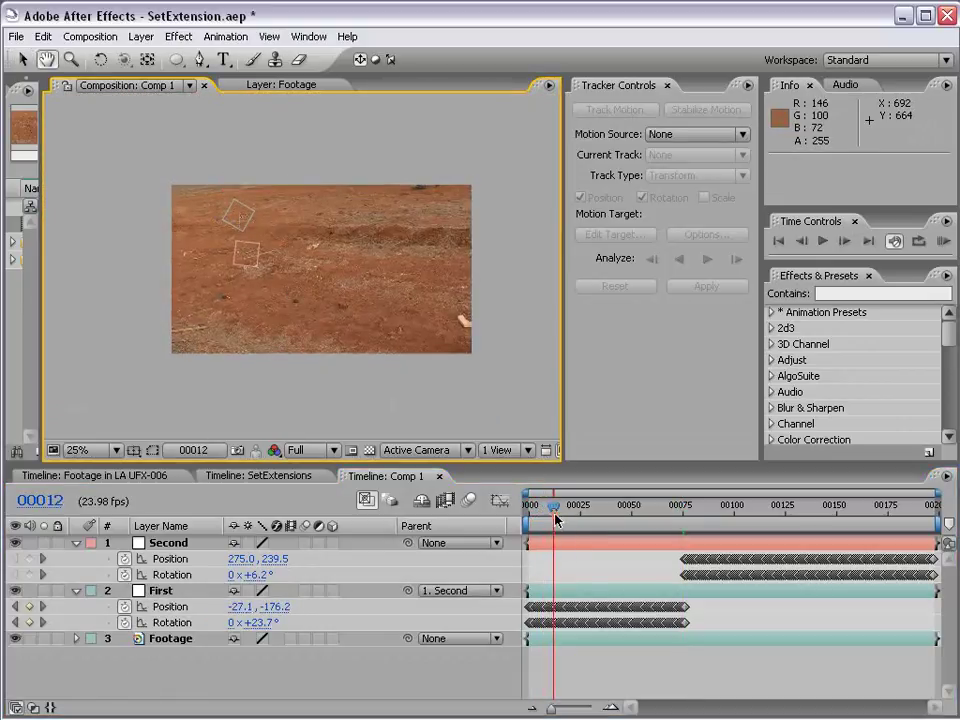
pyautogui.moveTo(556, 518); pyautogui.dragTo(681, 516)
pyautogui.press('v')
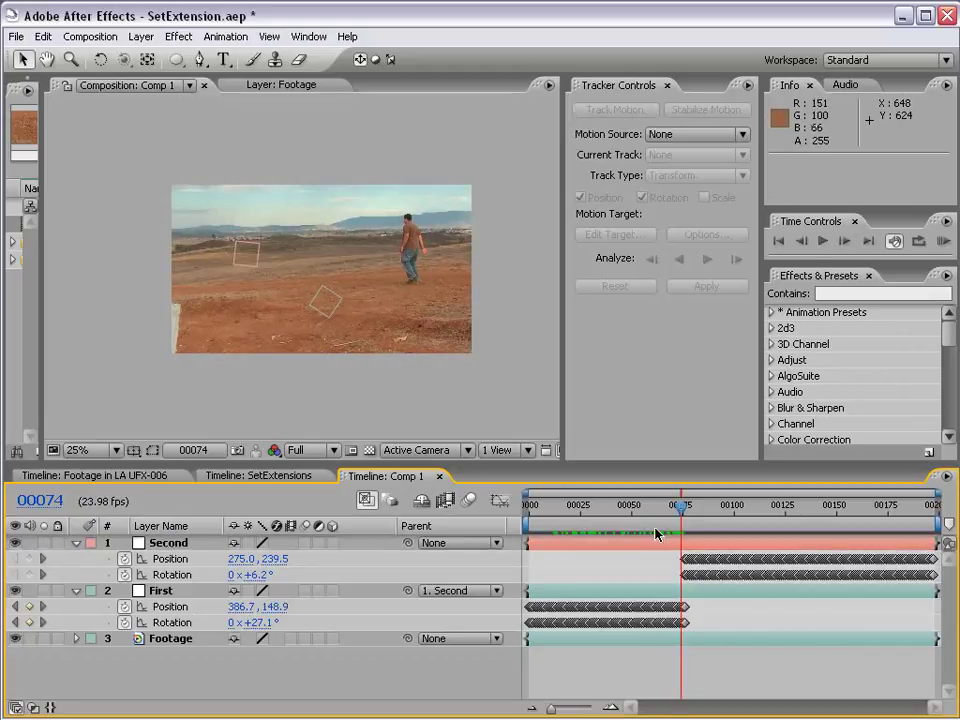
# Step: Go to frame 76, where First's keyframes end and Second's begin, and link First to Second as its parent again
pyautogui.press('=')
pyautogui.press('=')
pyautogui.click(697, 509)
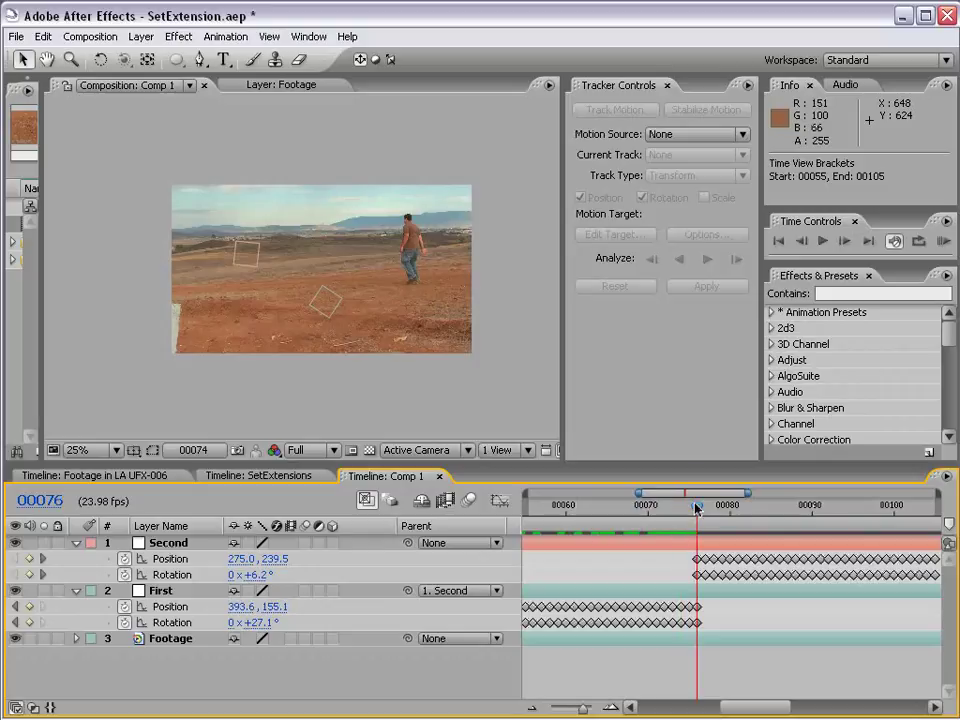
pyautogui.click(685, 515)
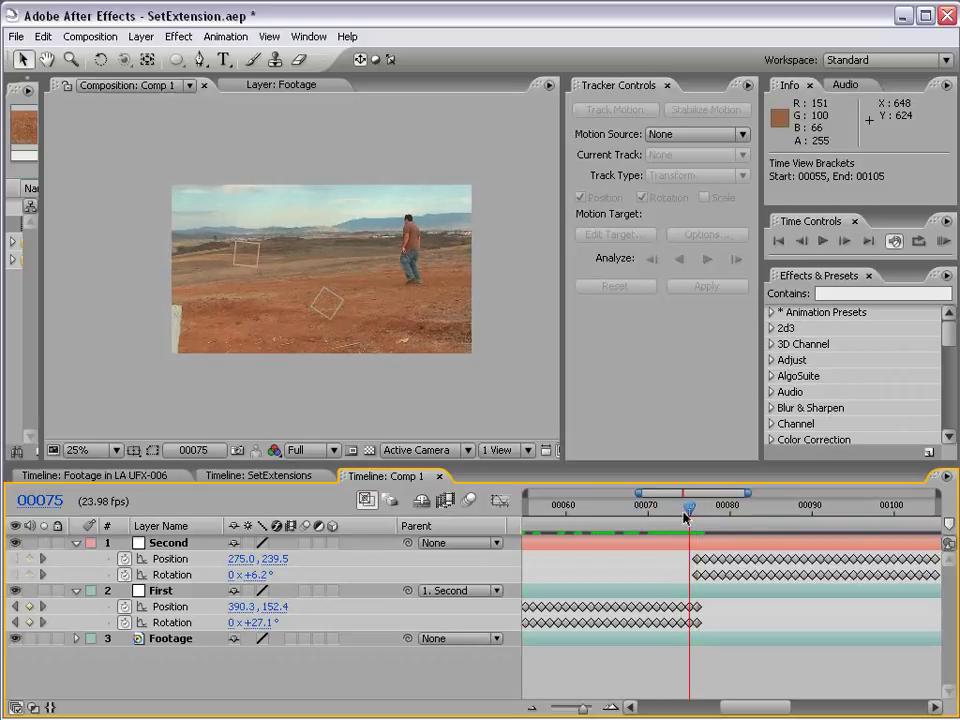
pyautogui.press('pagedown')
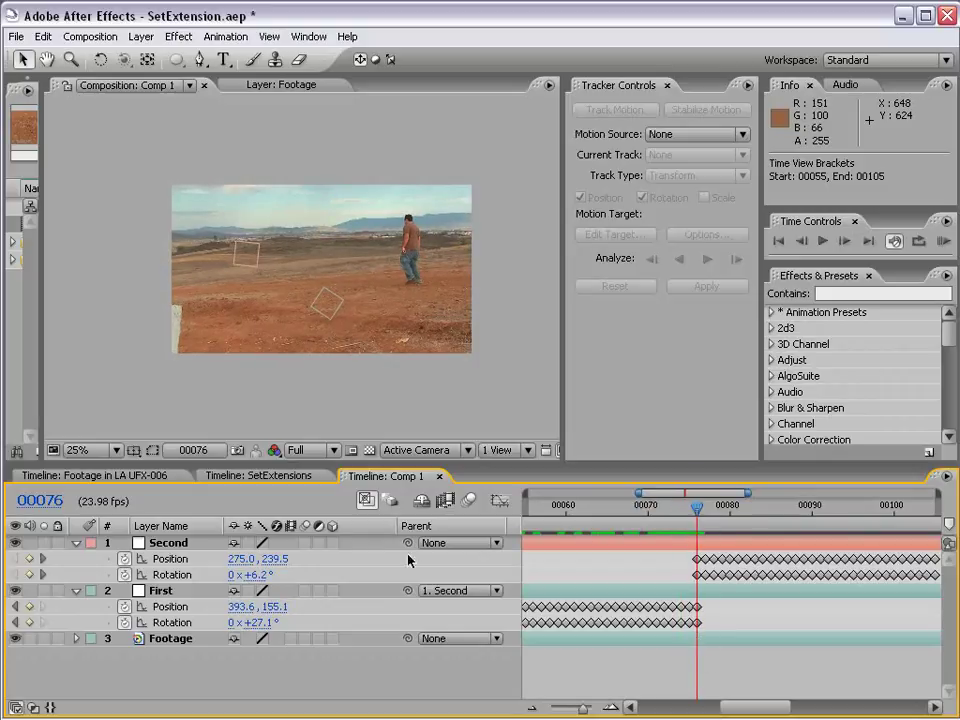
pyautogui.click(179, 548)
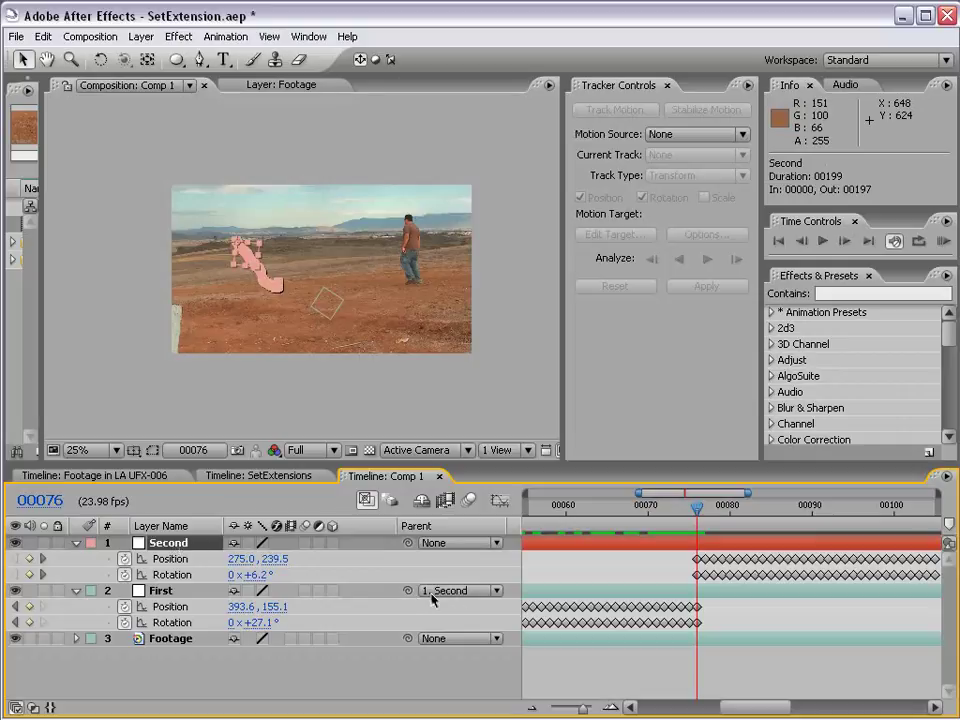
pyautogui.click(170, 590)
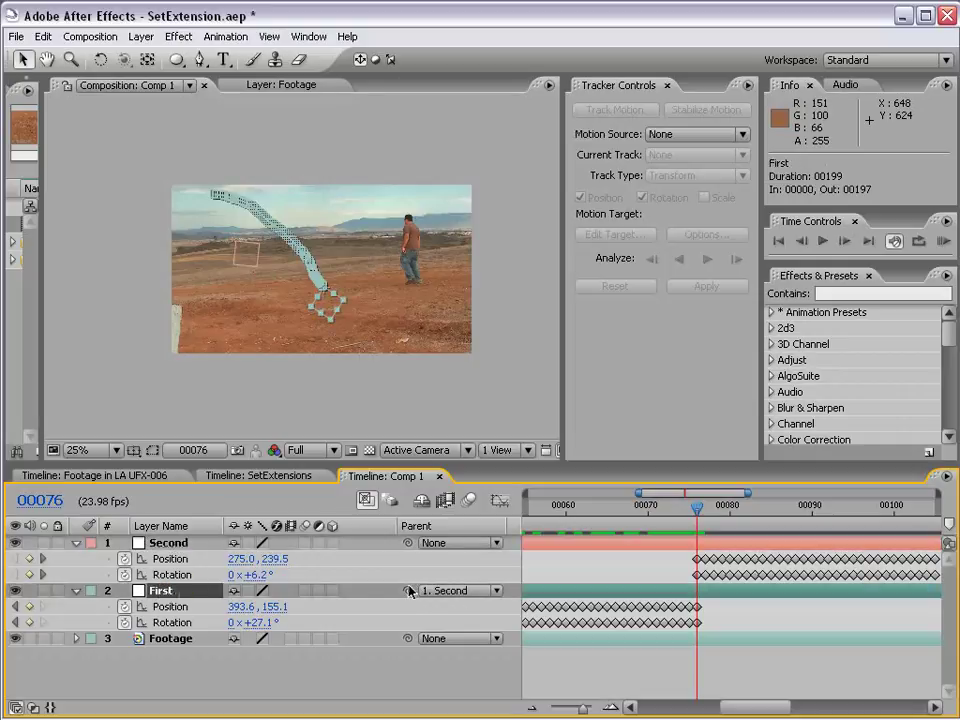
pyautogui.moveTo(412, 597); pyautogui.dragTo(186, 547)
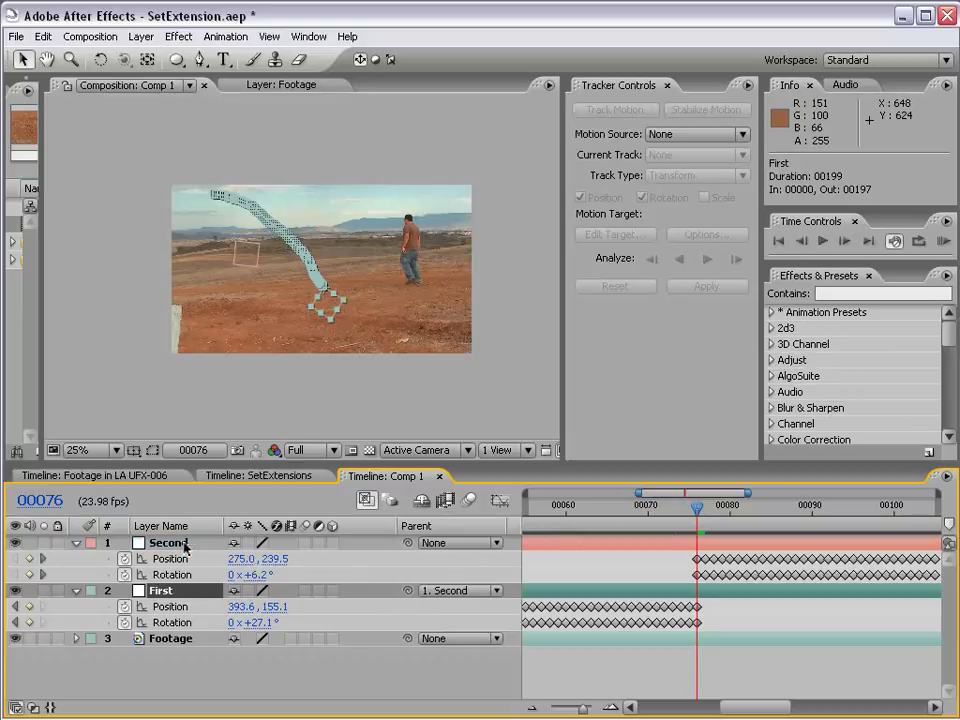
# Step: Scrub across the handover between the two tracks and back to frame 29 to check the parented nulls
pyautogui.moveTo(674, 518); pyautogui.dragTo(786, 513)
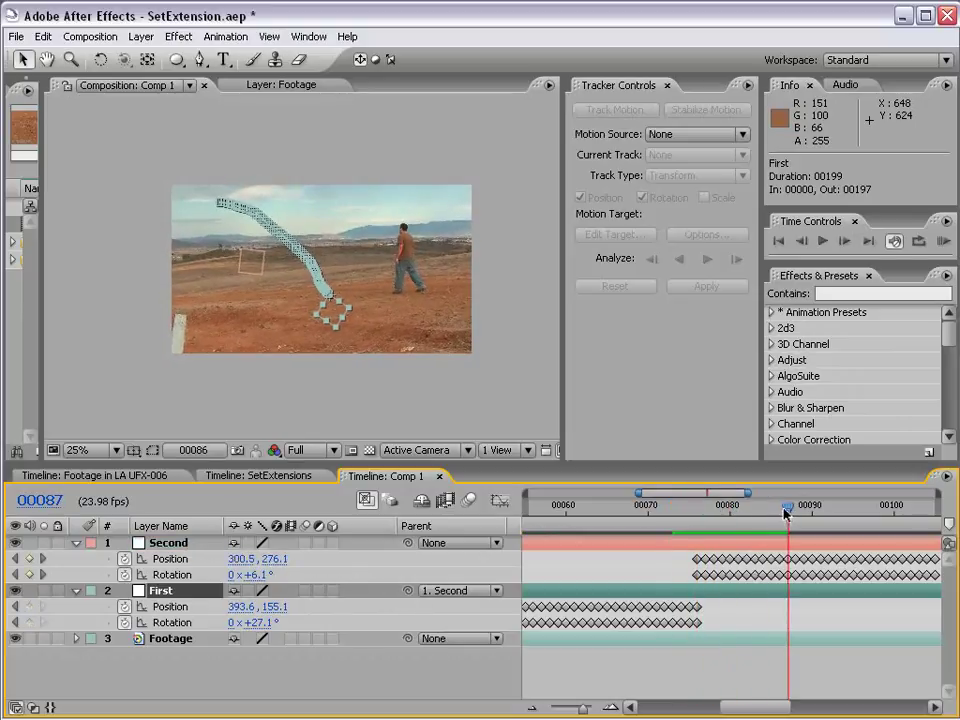
pyautogui.press(';')
pyautogui.moveTo(707, 509); pyautogui.dragTo(589, 513)
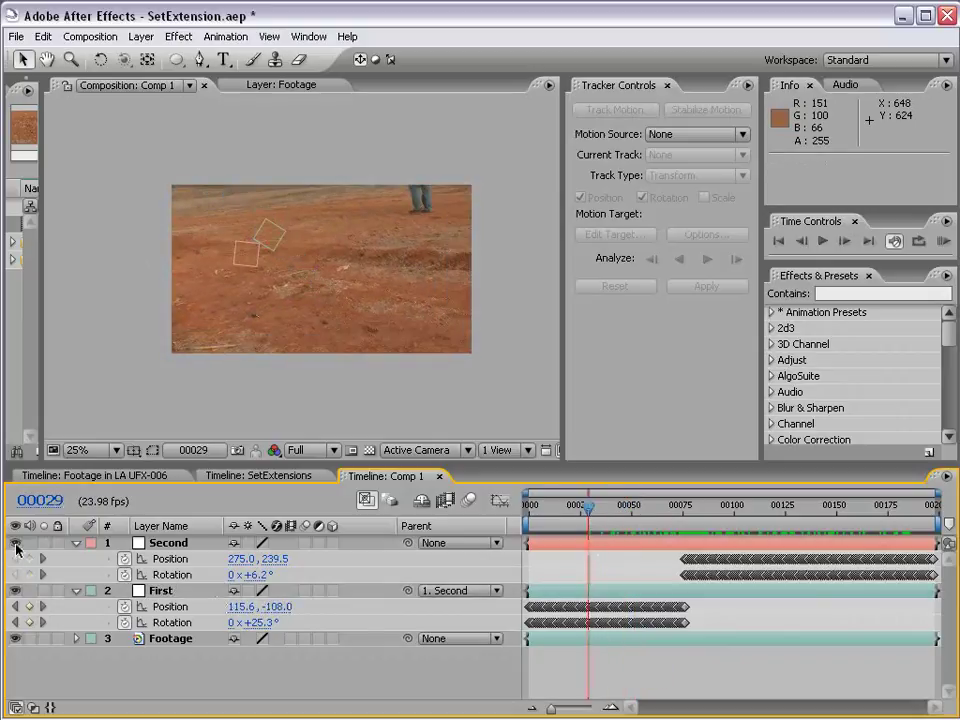
# Step: Hide the Second null, collapse its properties, and scrub from the start to frame 73 to check the First null's track
pyautogui.click(14, 543)
pyautogui.click(76, 543)
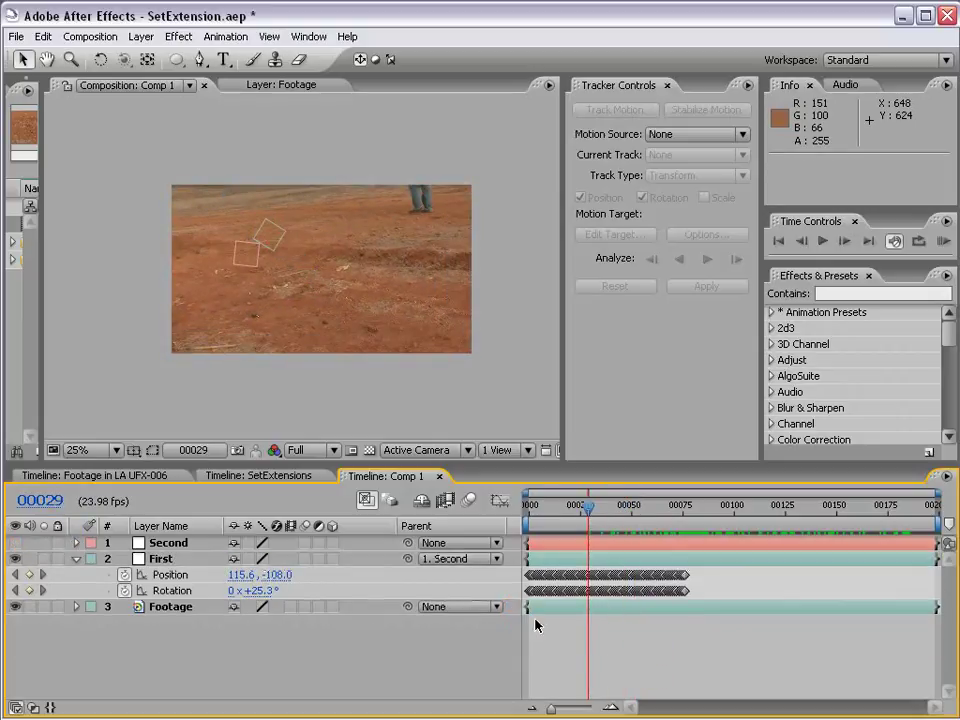
pyautogui.moveTo(529, 505); pyautogui.dragTo(681, 515)
pyautogui.scroll(1, 456, 341)
pyautogui.press('h')
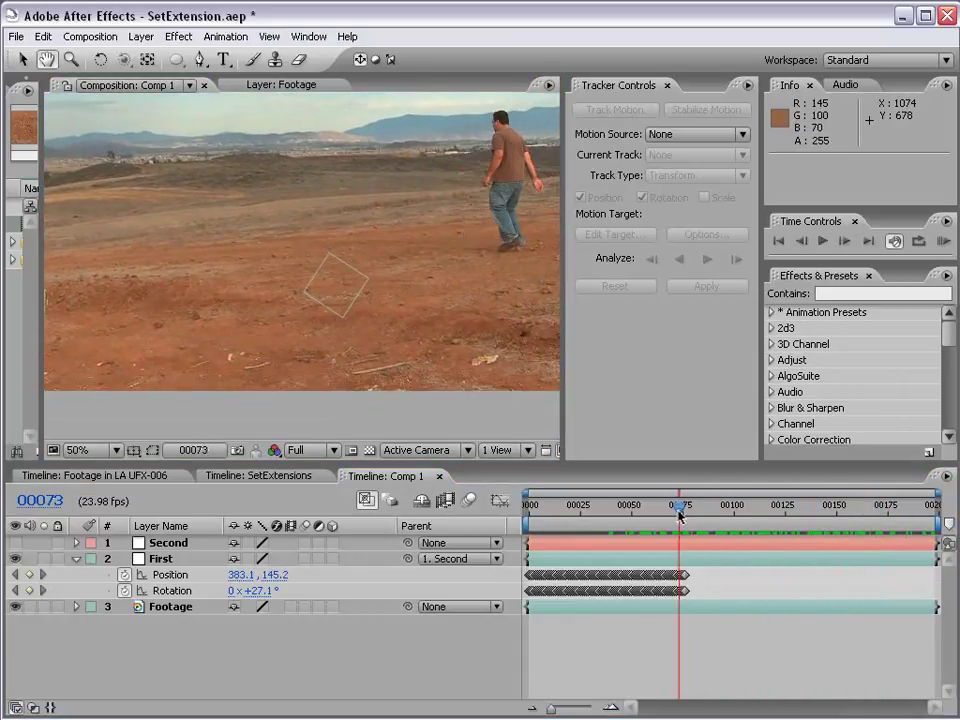
pyautogui.press('v')
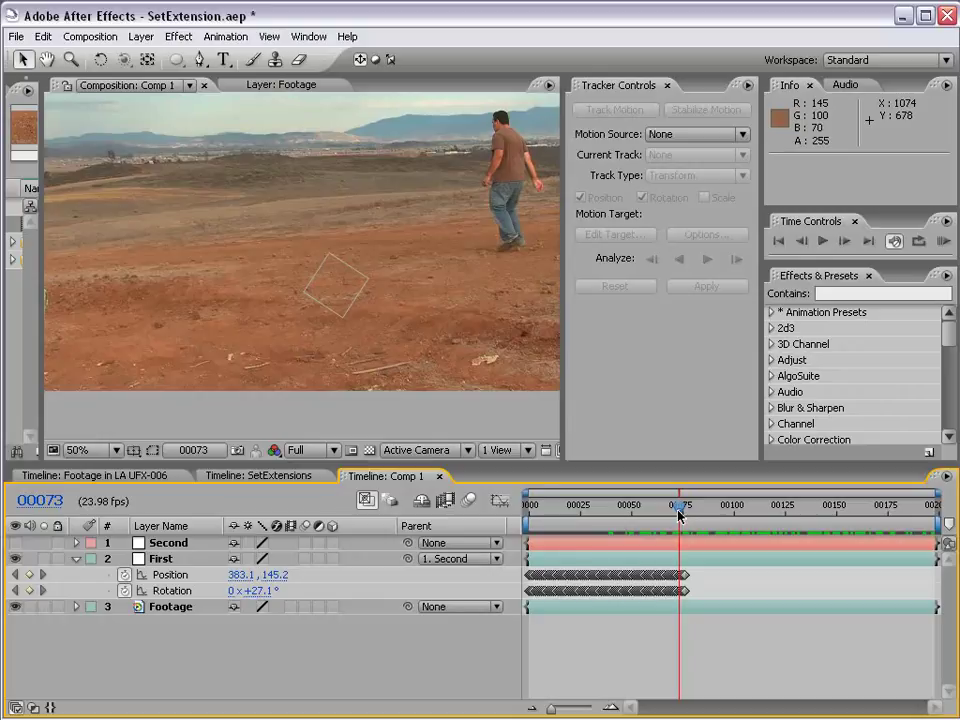
# Step: Collapse the First layer's properties, save the project, and widen the Project panel enough to show its item names
pyautogui.click(76, 559)
pyautogui.hotkey('ctrl', 's')
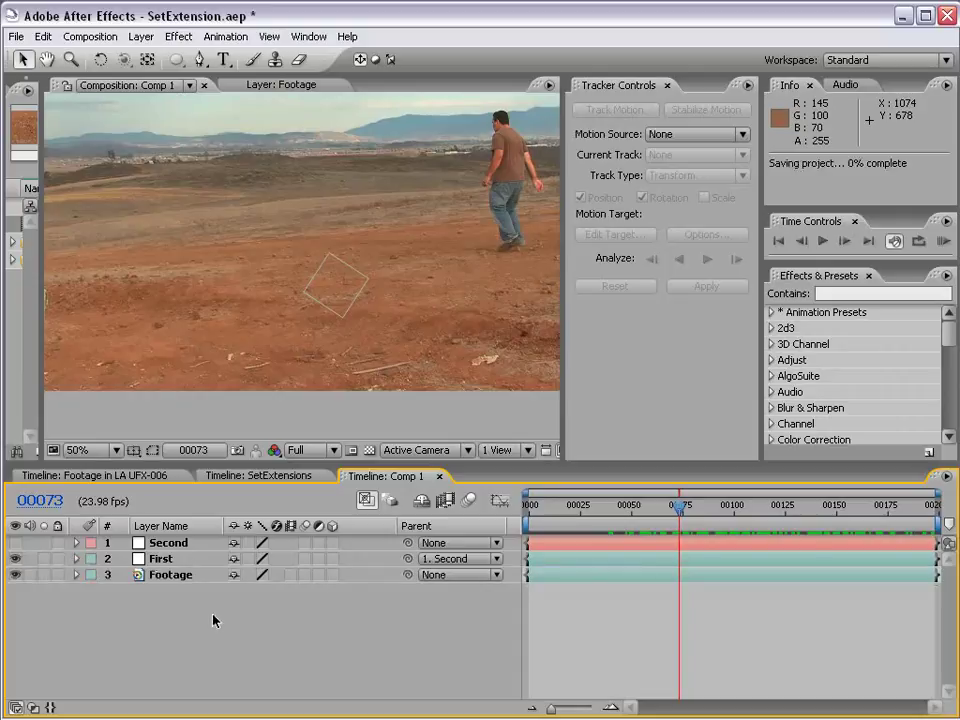
pyautogui.moveTo(38, 261); pyautogui.dragTo(104, 262)
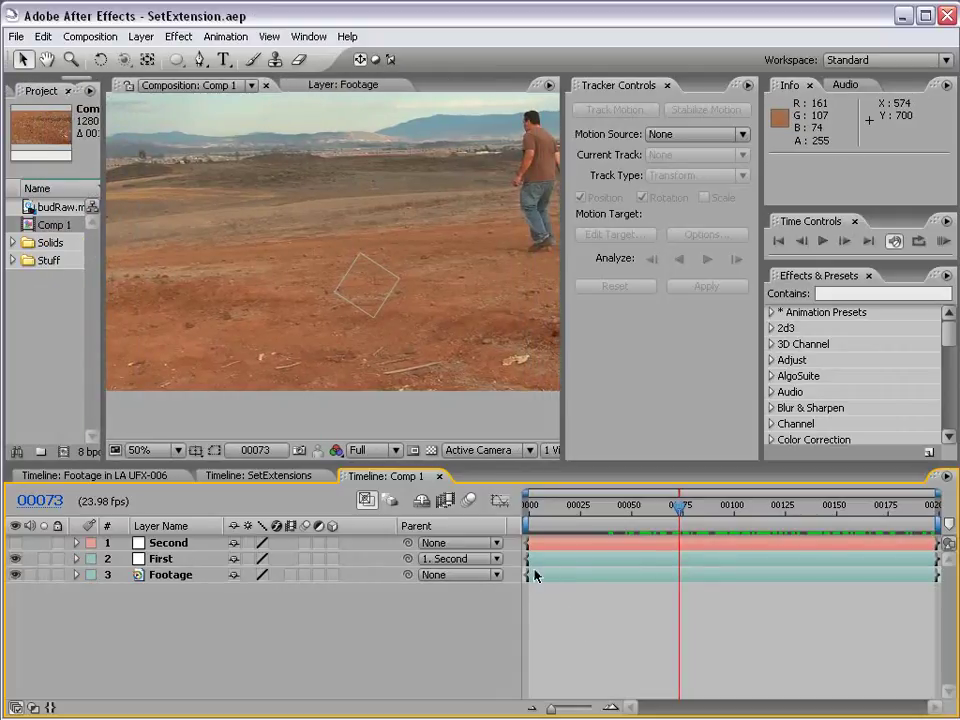
pyautogui.press('h')
pyautogui.moveTo(336, 229); pyautogui.dragTo(361, 279)
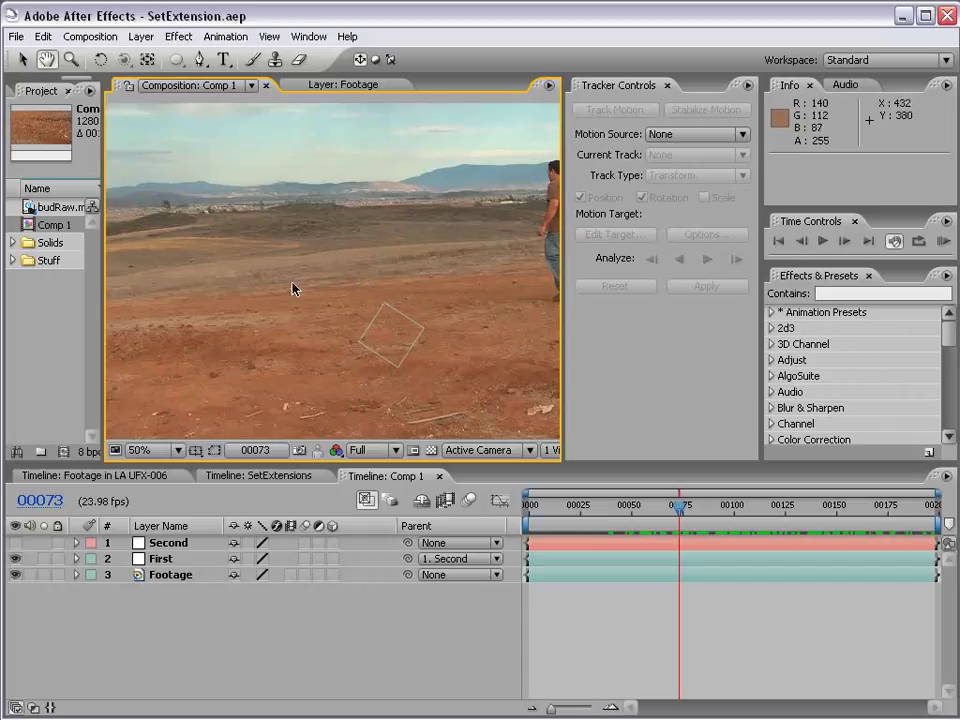
# Step: Go to frame 173 and temporarily maximize the composition view at 50% to inspect the complete scene
pyautogui.press(',')
pyautogui.moveTo(683, 515); pyautogui.dragTo(883, 515)
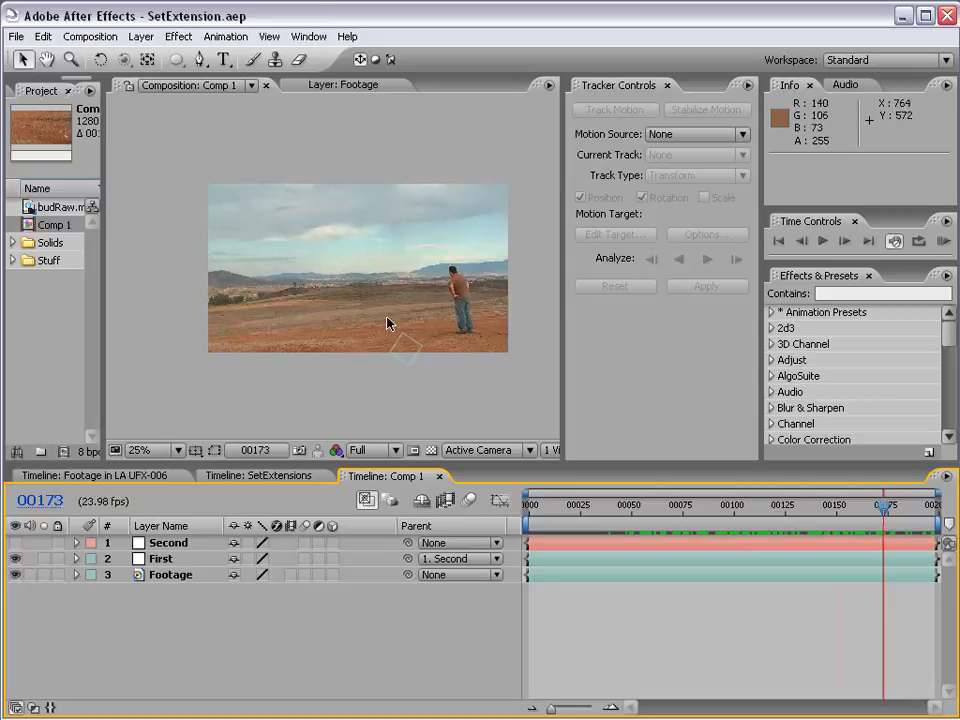
pyautogui.press('.')
pyautogui.press('`')
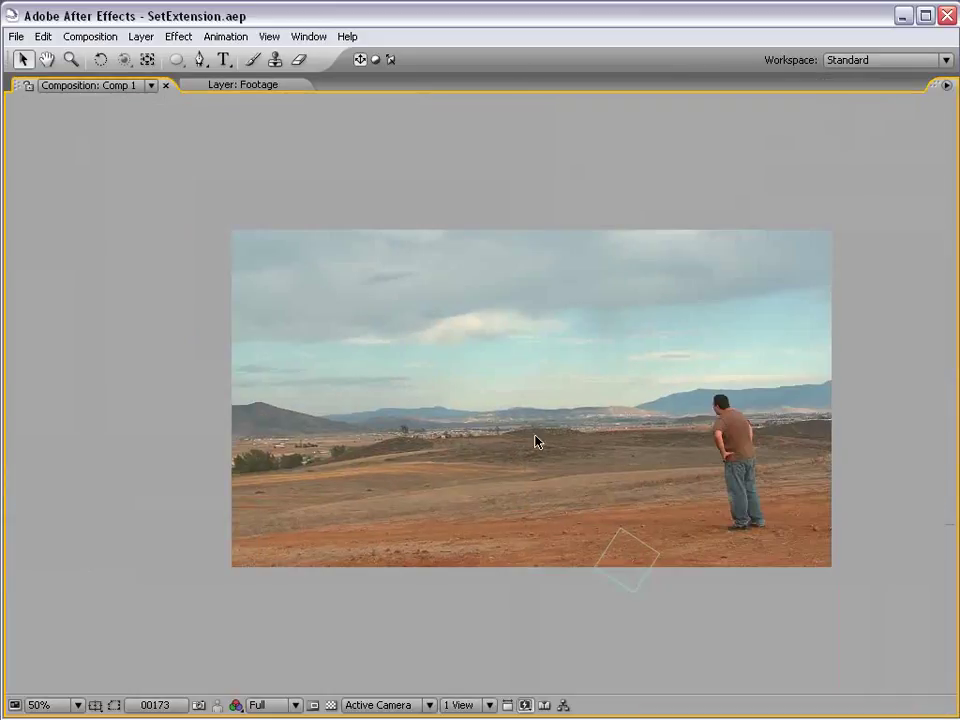
pyautogui.press('`')
# Step: Close the Tracker Controls and narrow the Project panel so the composition gets more room, framing it at 50%
pyautogui.click(666, 86)
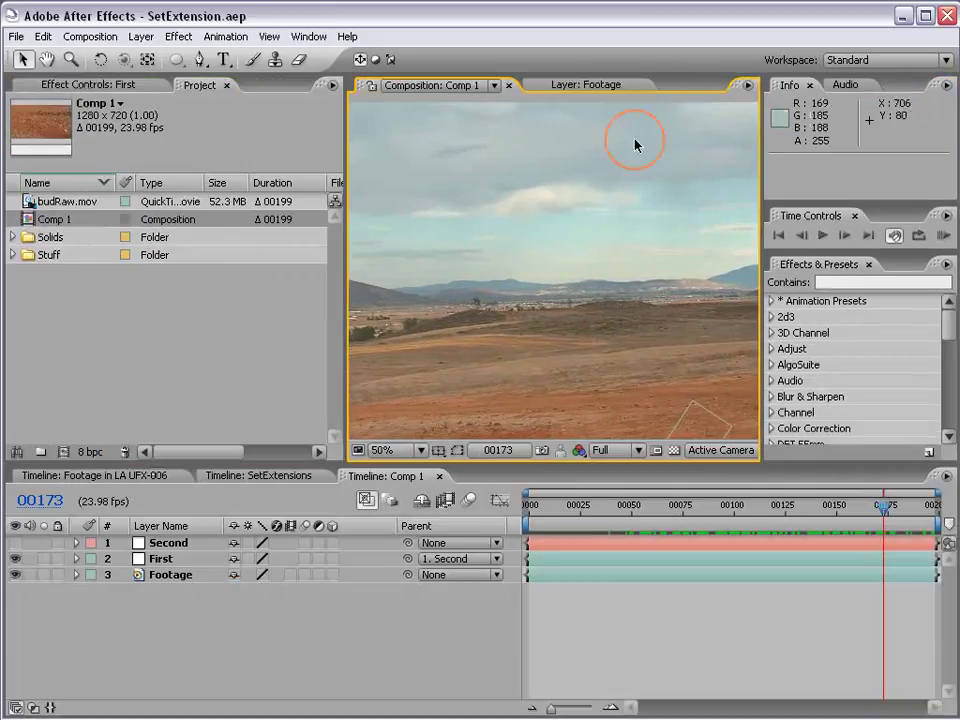
pyautogui.moveTo(344, 244); pyautogui.dragTo(166, 244)
pyautogui.press(',')
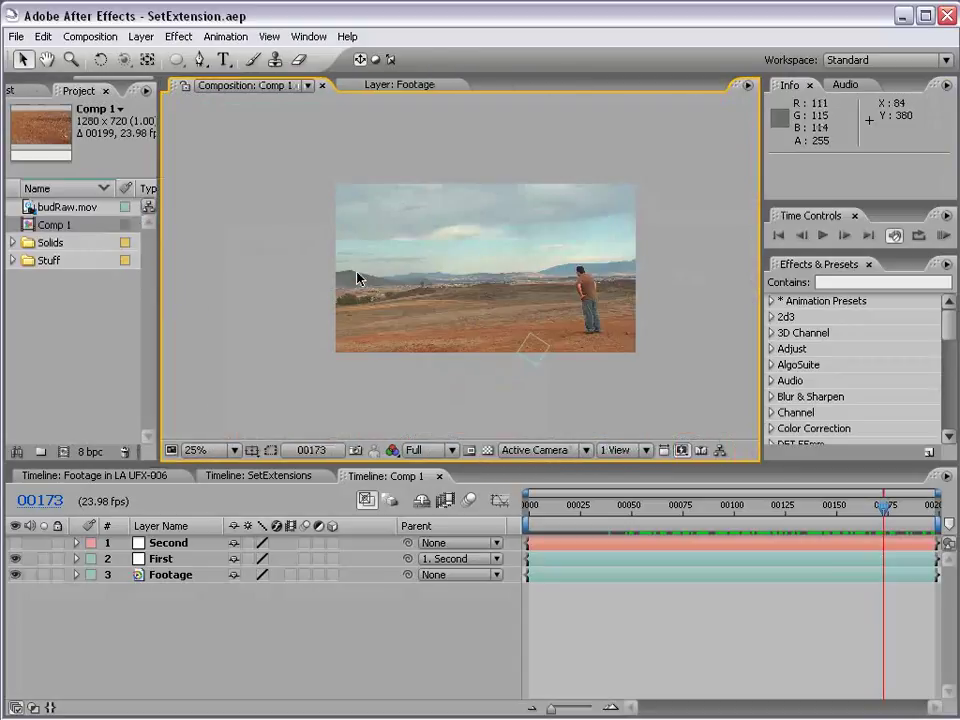
pyautogui.moveTo(358, 276); pyautogui.dragTo(392, 305)
pyautogui.press('.')
pyautogui.moveTo(480, 300); pyautogui.dragTo(499, 287)
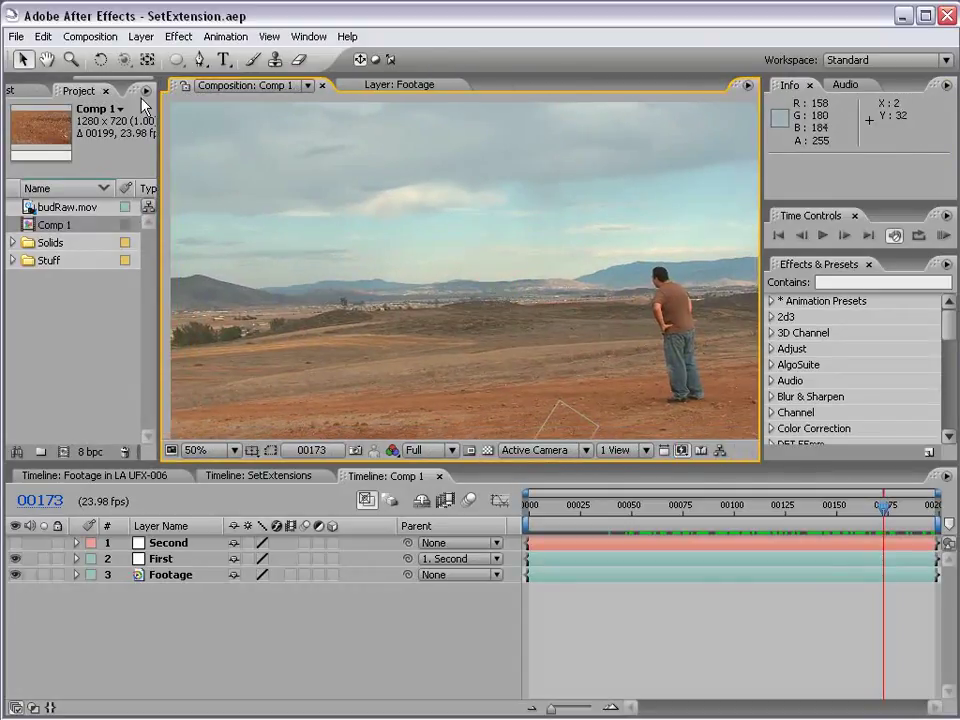
# Step: Send the current frame of Comp 1 to the Render Queue as a still image file
pyautogui.click(101, 40)
pyautogui.moveTo(137, 226)
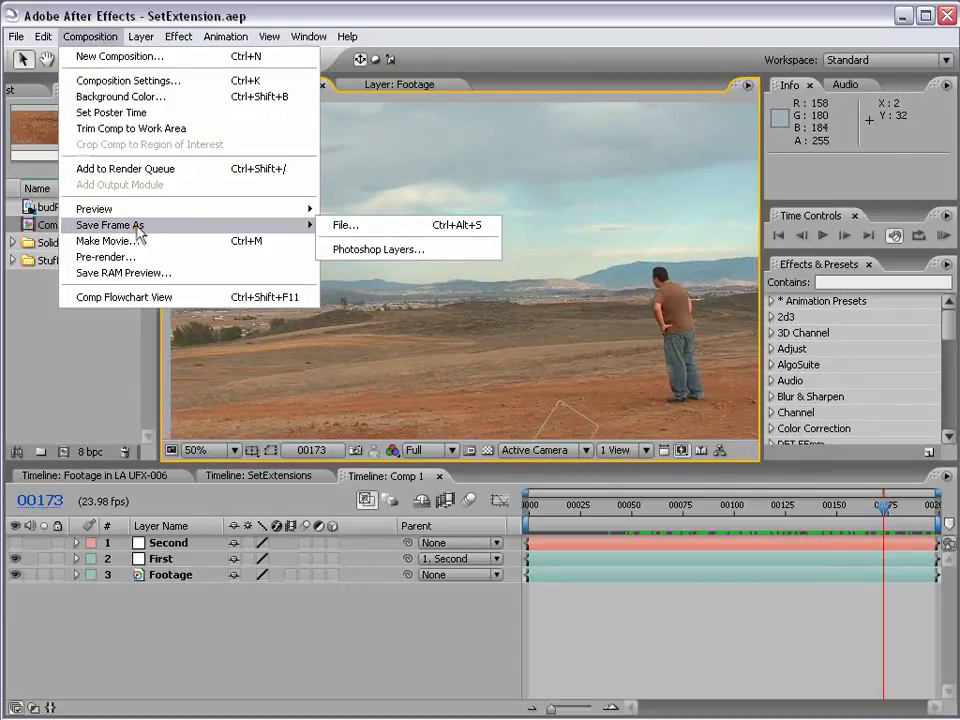
pyautogui.click(352, 226)
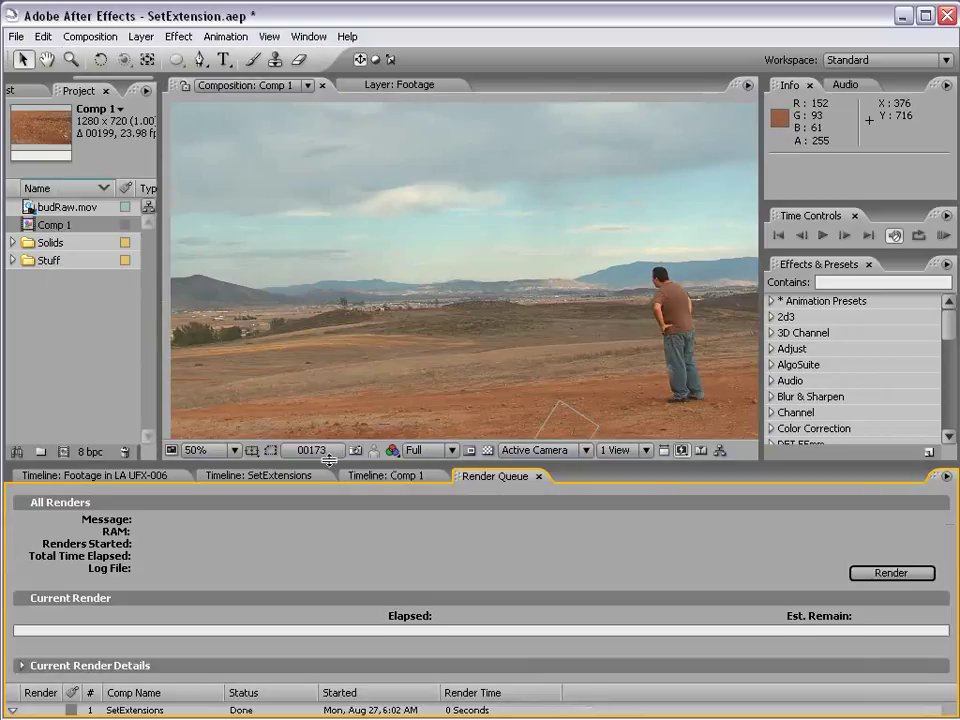
# Step: Enlarge the Render Queue, collapse the finished SetExtensions renders, expand the Comp 1 item to check its Photoshop output, and save the project
pyautogui.moveTo(250, 345); pyautogui.dragTo(295, 310)
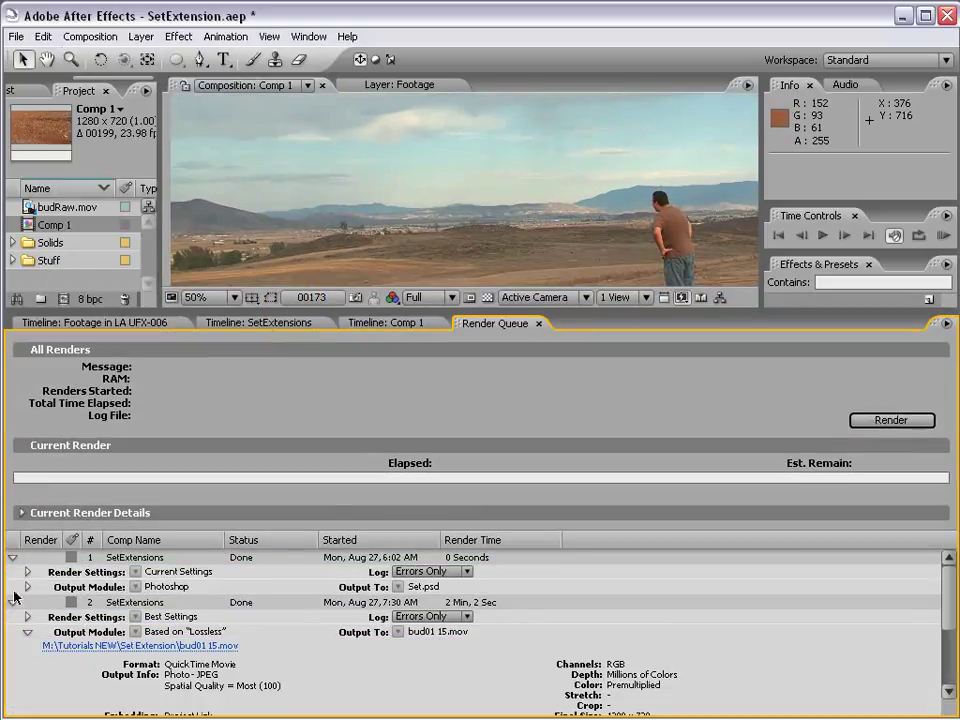
pyautogui.click(14, 557)
pyautogui.click(30, 602)
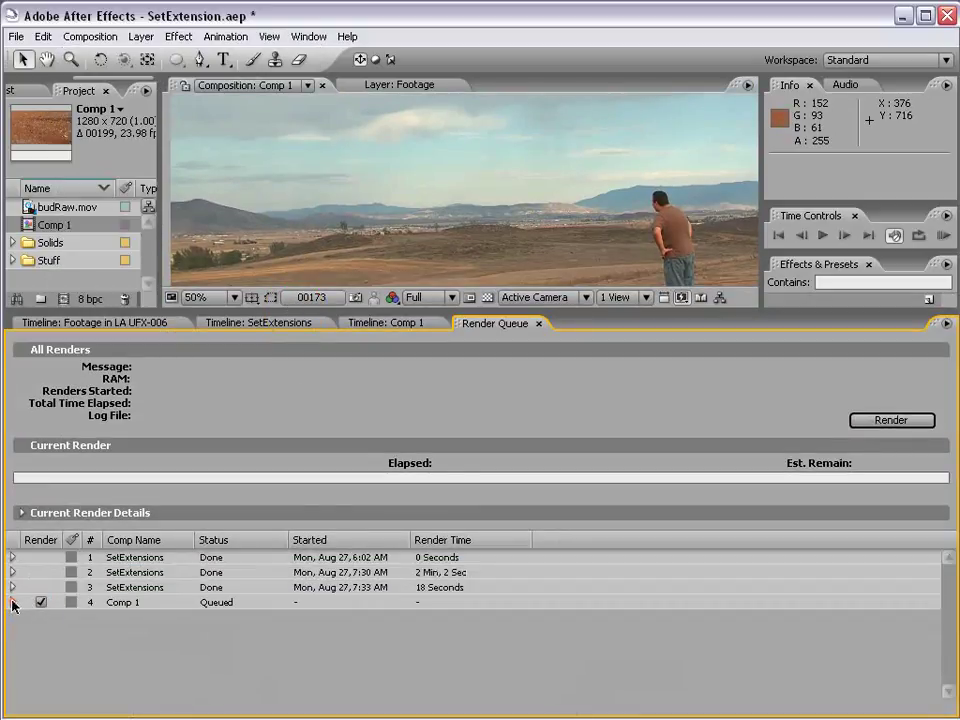
pyautogui.click(13, 602)
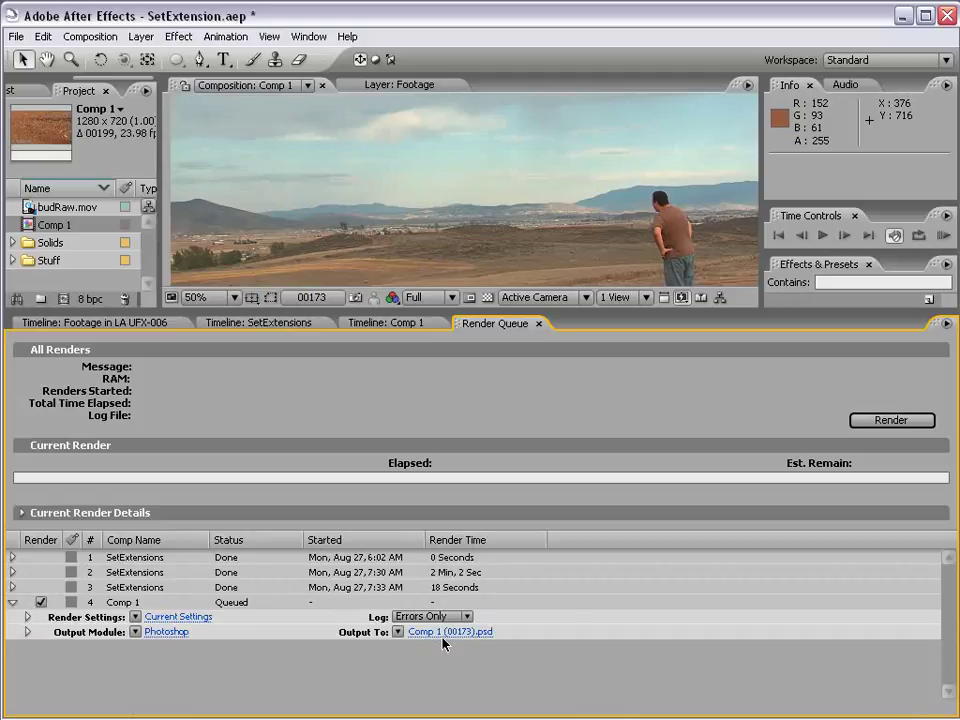
pyautogui.hotkey('ctrl', 's')
# Step: Switch to Photoshop, bring setPS.psd to the front, and show the Layers palette over the image's edge
pyautogui.hotkey('alt', 'Tab')
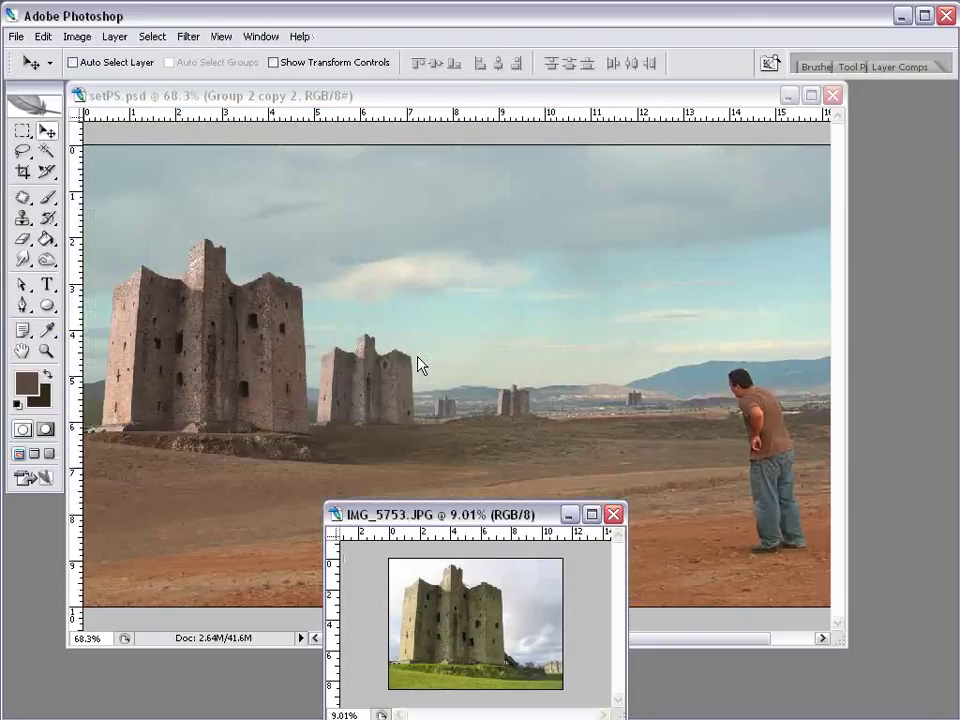
pyautogui.click(440, 130)
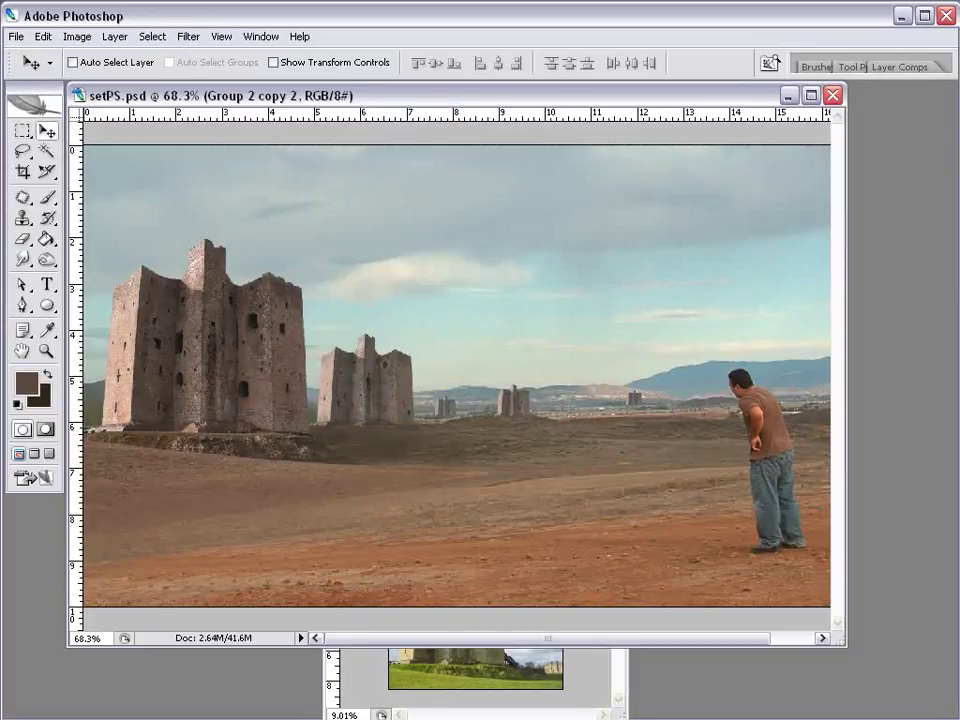
pyautogui.press('F7')
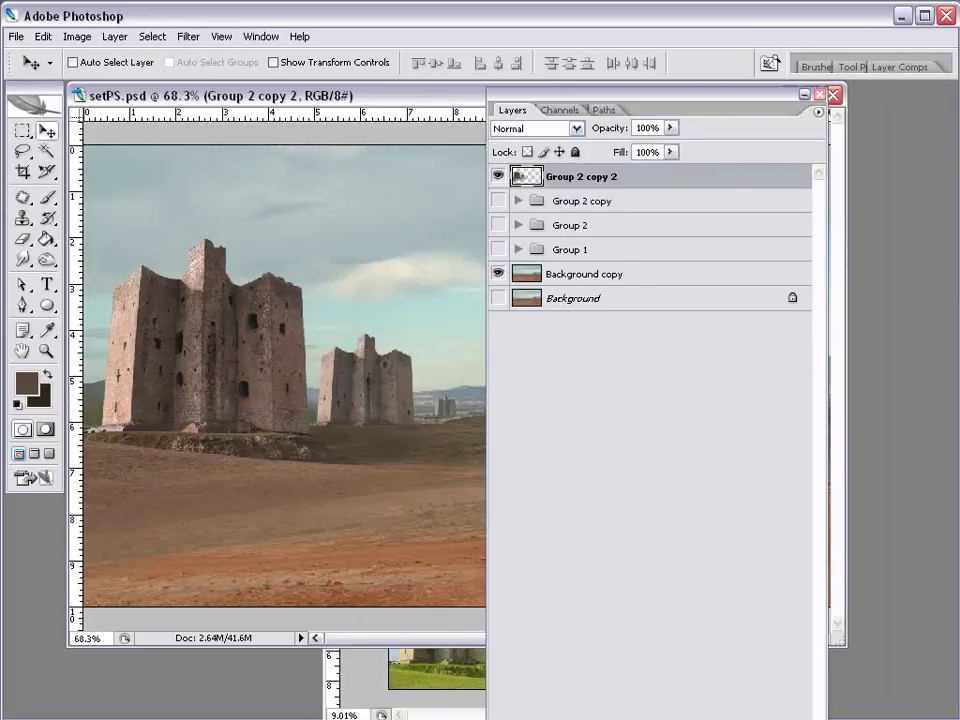
pyautogui.moveTo(617, 92); pyautogui.dragTo(785, 179)
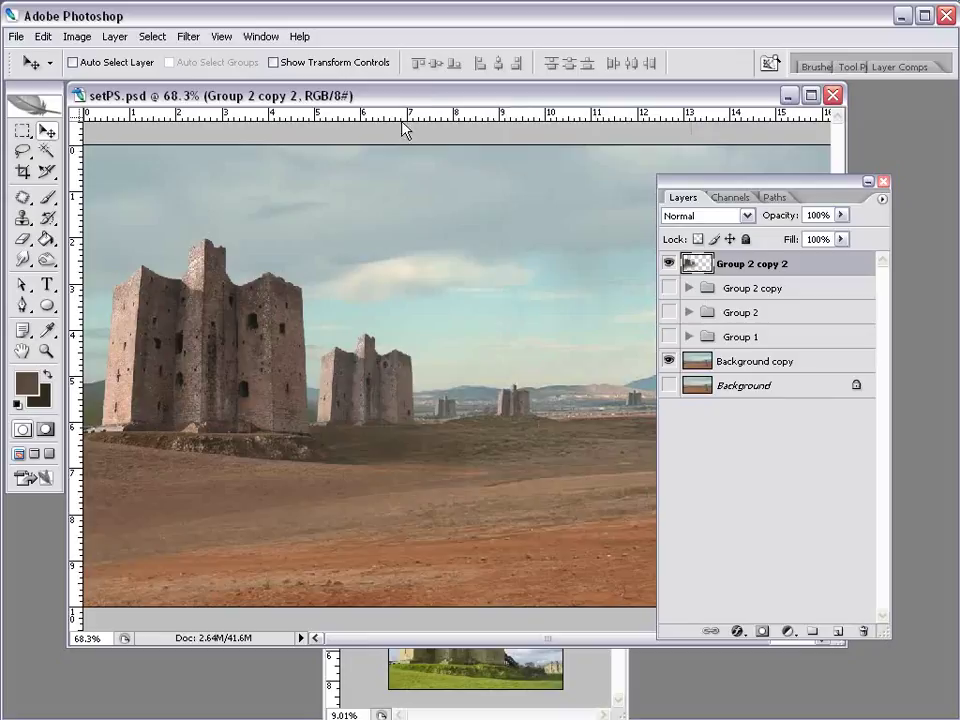
# Step: Bring IMG_5753.JPG forward in an enlarged window and copy its castle photo into setPS.psd as a new top layer
pyautogui.click(577, 698)
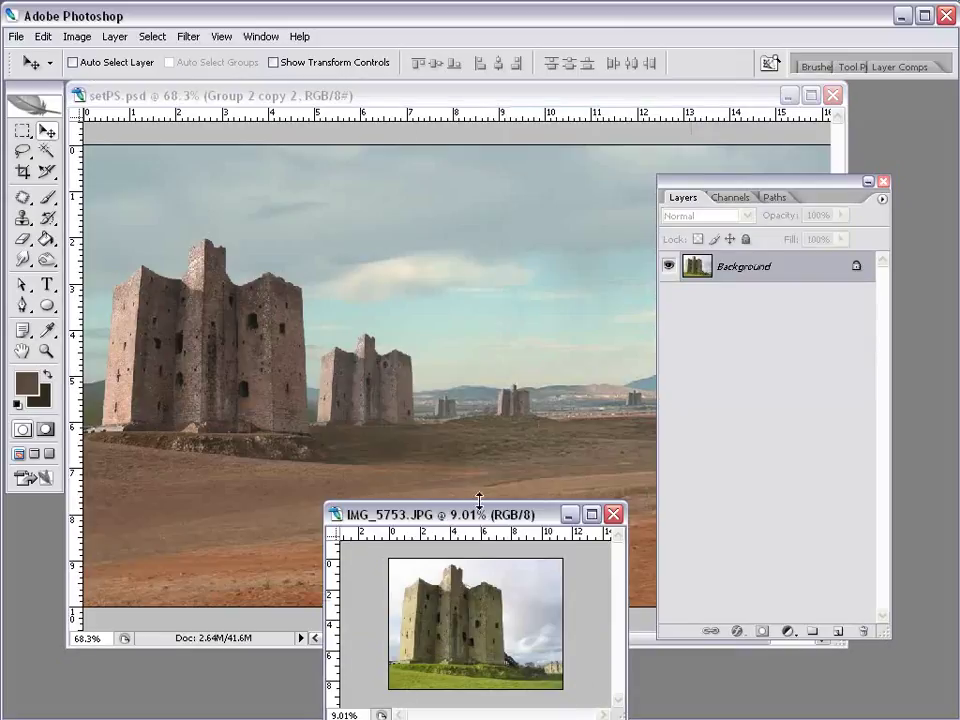
pyautogui.moveTo(476, 512); pyautogui.dragTo(476, 268)
pyautogui.scroll(3, 491, 443)
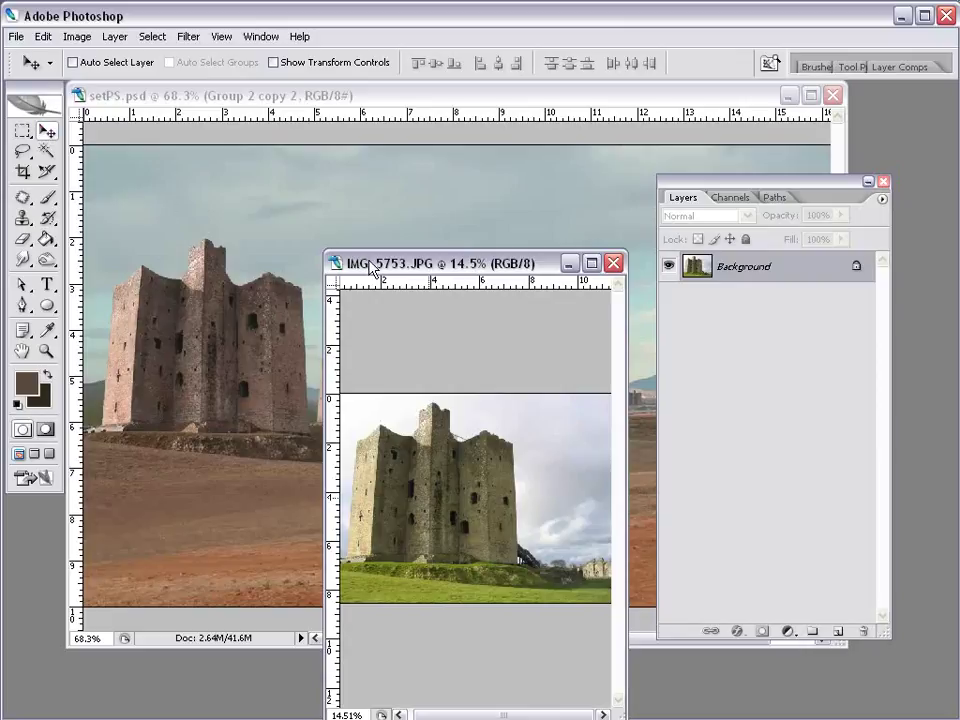
pyautogui.moveTo(450, 263); pyautogui.dragTo(313, 235)
pyautogui.moveTo(345, 471); pyautogui.dragTo(553, 326)
# Step: Scale the castle photo layer down proportionally to roughly 40% of the frame's width and place it in the middle of the landscape
pyautogui.hotkey('ctrl', '-')
pyautogui.hotkey('ctrl', '-')
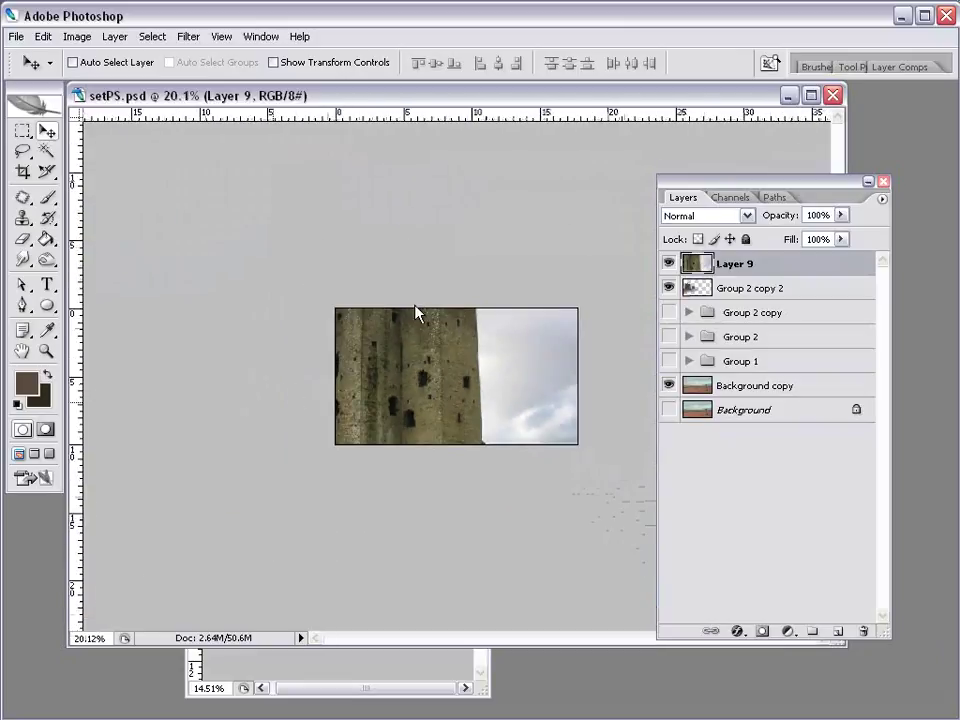
pyautogui.moveTo(525, 255); pyautogui.dragTo(278, 375)
pyautogui.moveTo(236, 435); pyautogui.dragTo(270, 450)
pyautogui.hotkey('ctrl', 't')
pyautogui.moveTo(232, 498); pyautogui.dragTo(525, 355)
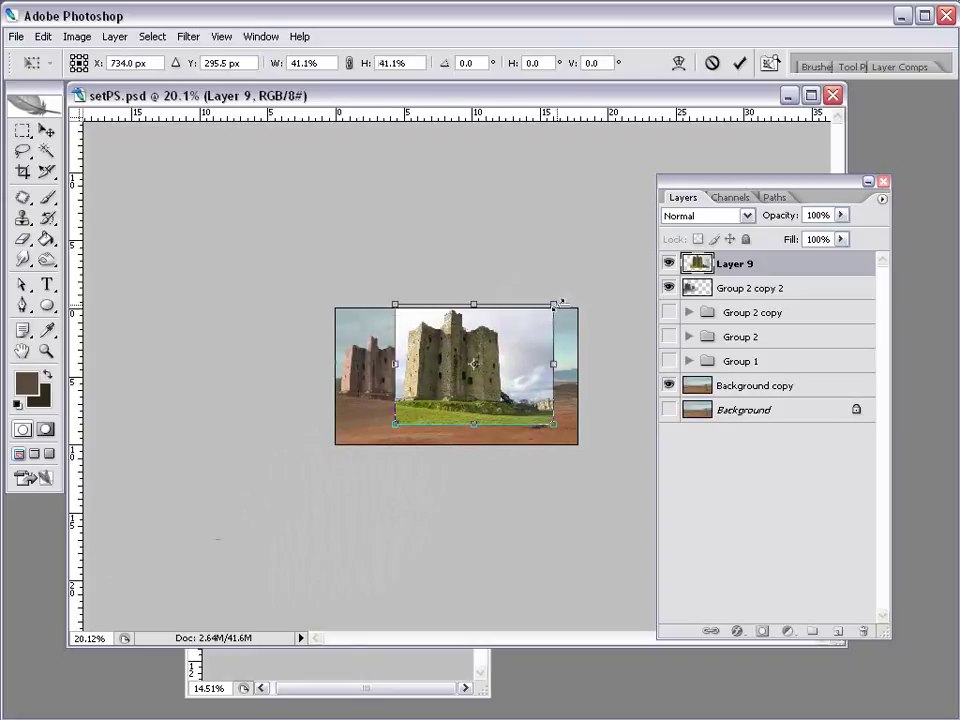
pyautogui.moveTo(561, 300); pyautogui.dragTo(497, 347)
pyautogui.press('Return')
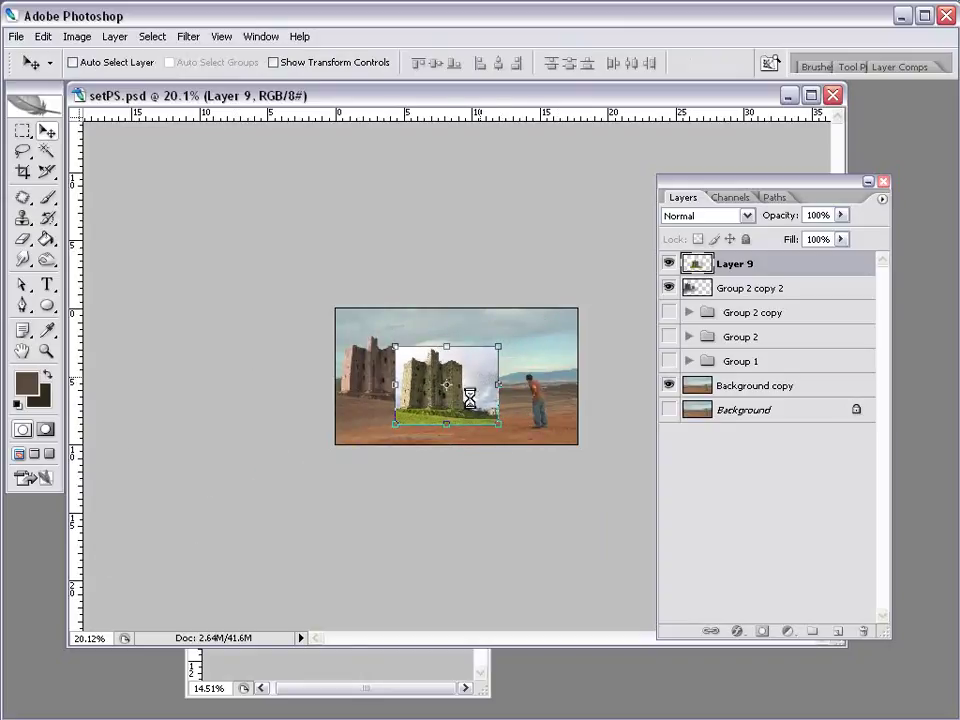
# Step: Start a Color Range selection on the castle photo layer and sample the sky tones on both sides of the tower
pyautogui.scroll(5, 446, 392)
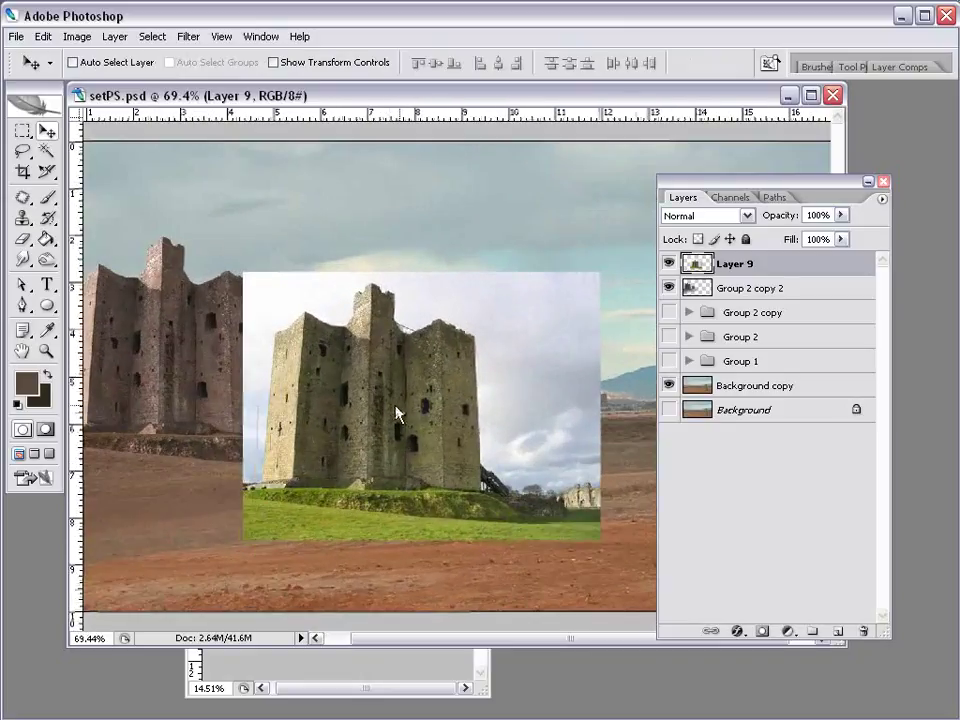
pyautogui.click(156, 37)
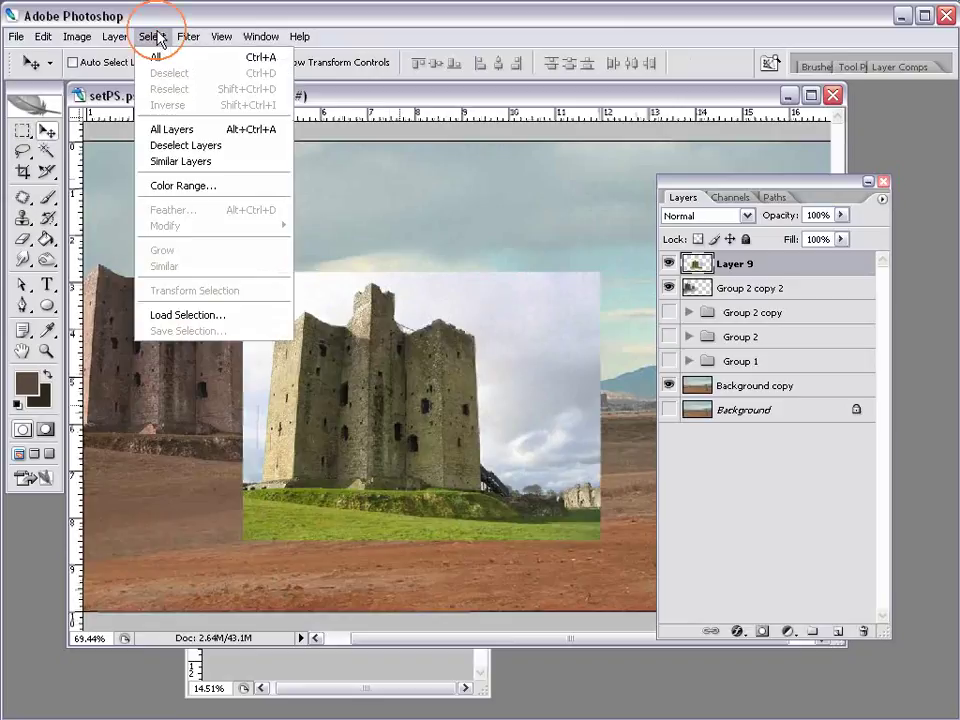
pyautogui.click(200, 185)
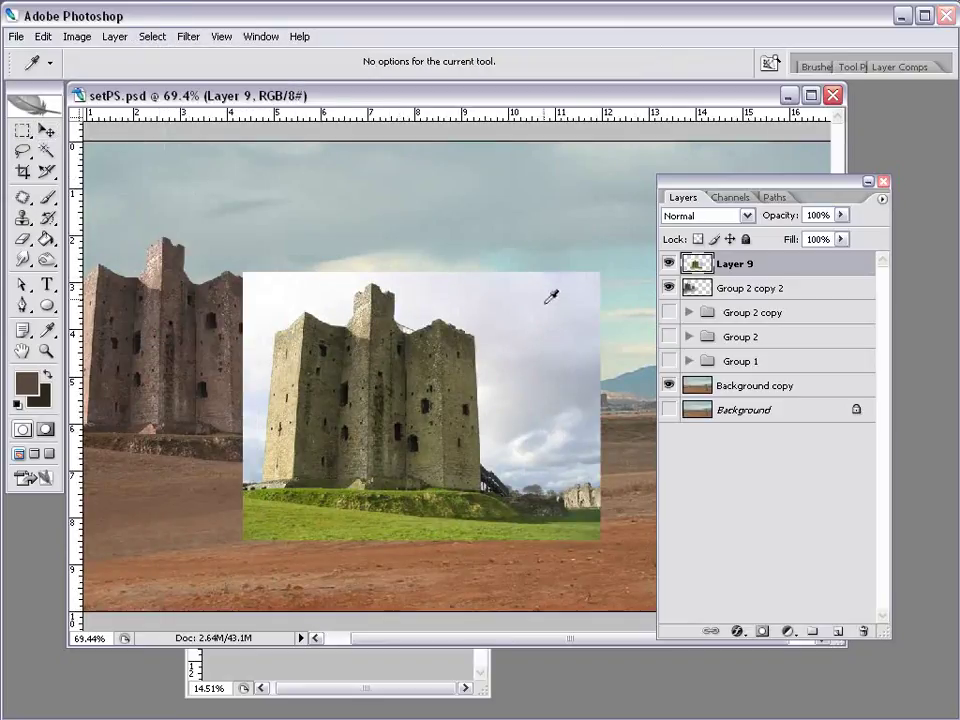
pyautogui.click(506, 337)
pyautogui.click(513, 389)
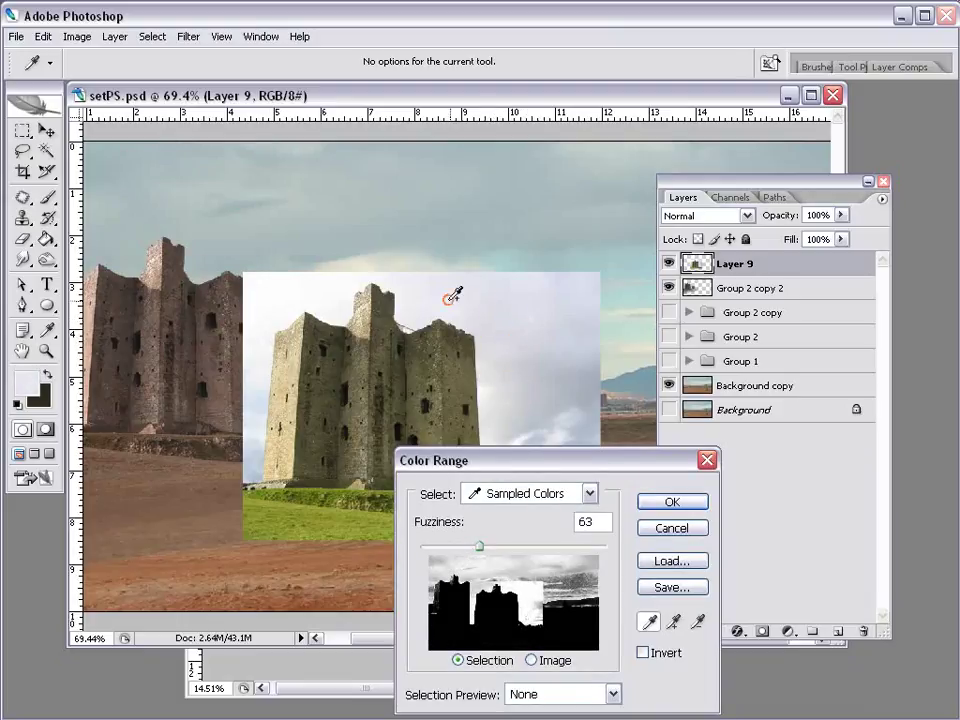
pyautogui.click(561, 432)
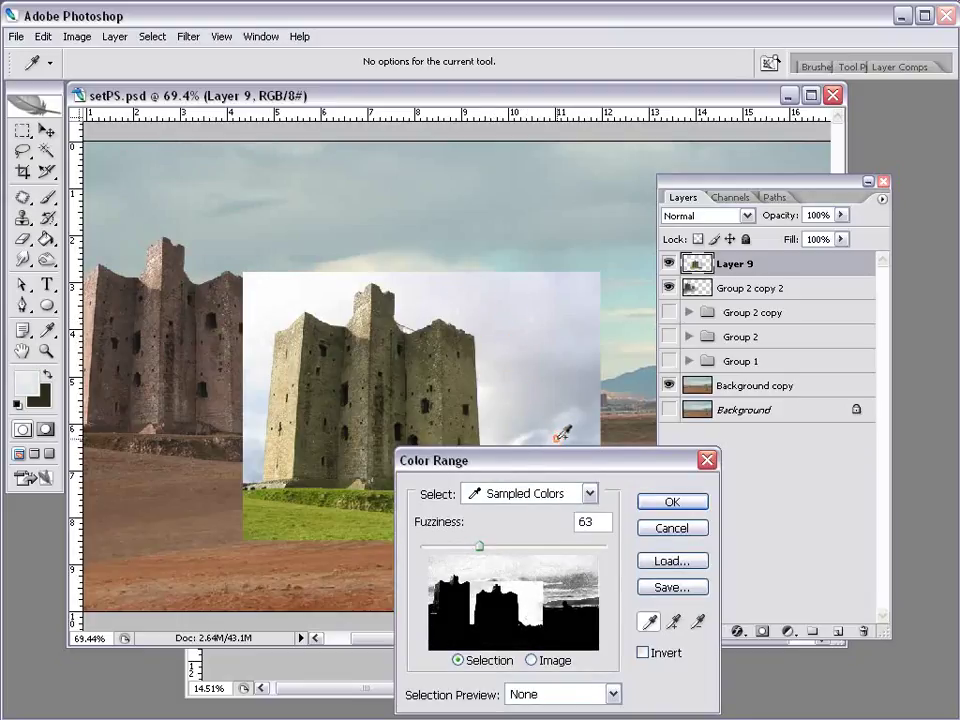
pyautogui.click(257, 356)
pyautogui.moveTo(257, 356); pyautogui.dragTo(258, 413)
# Step: Lower the Color Range fuzziness slightly, apply the selection, and delete the sky from the castle layer, leaving nothing selected
pyautogui.moveTo(478, 544)
pyautogui.mouseDown()
pyautogui.moveTo(493, 547)
pyautogui.moveTo(472, 547)
pyautogui.mouseUp()
pyautogui.click(671, 503)
pyautogui.press('v')
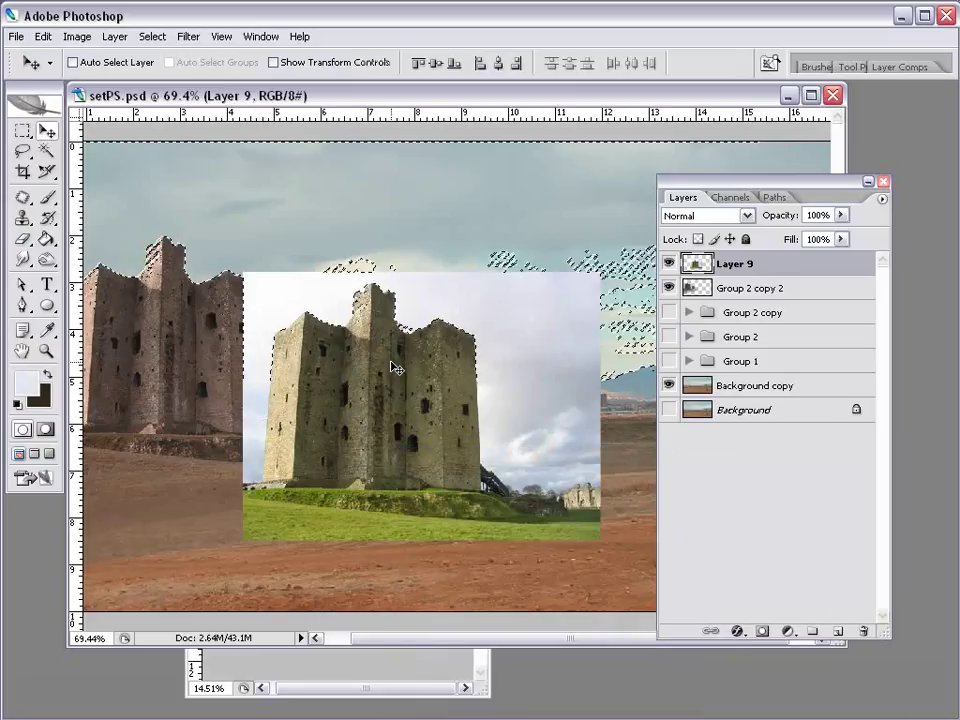
pyautogui.press('Delete')
pyautogui.hotkey('ctrl', 'd')
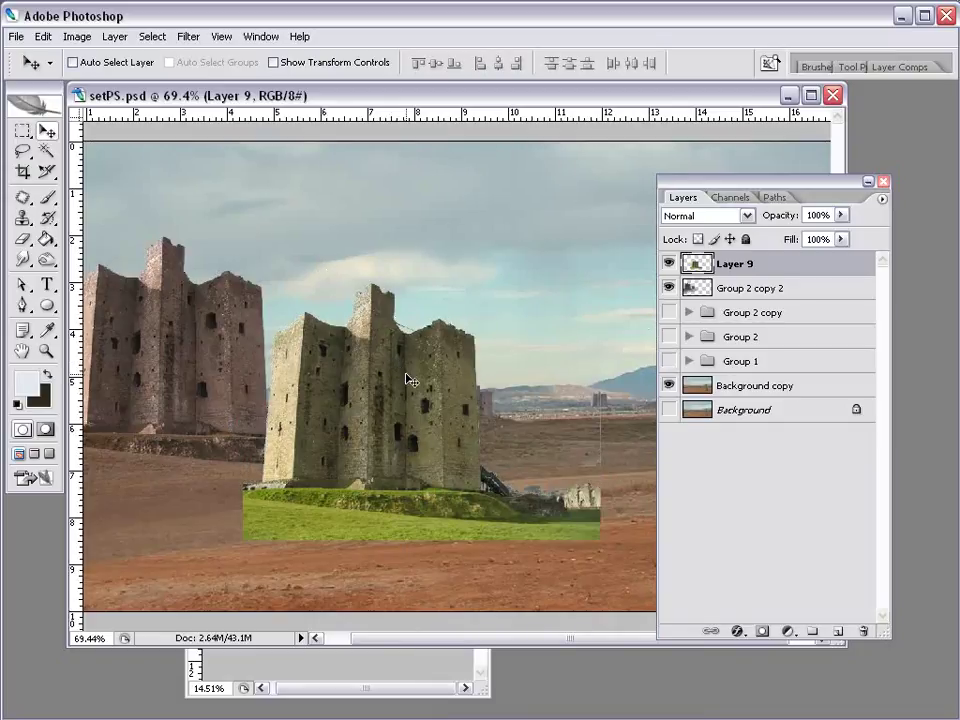
# Step: Erase the small ruins and leftover photo edge beside the castle with a 93 px Eraser brush at 7% hardness
pyautogui.click(22, 239)
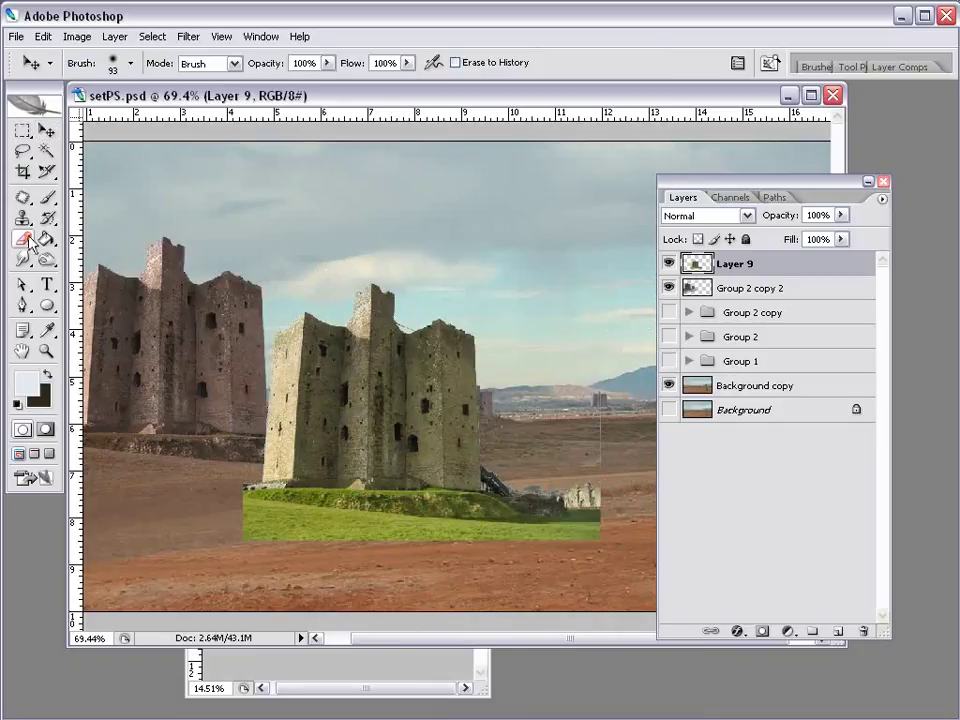
pyautogui.rightClick(340, 285)
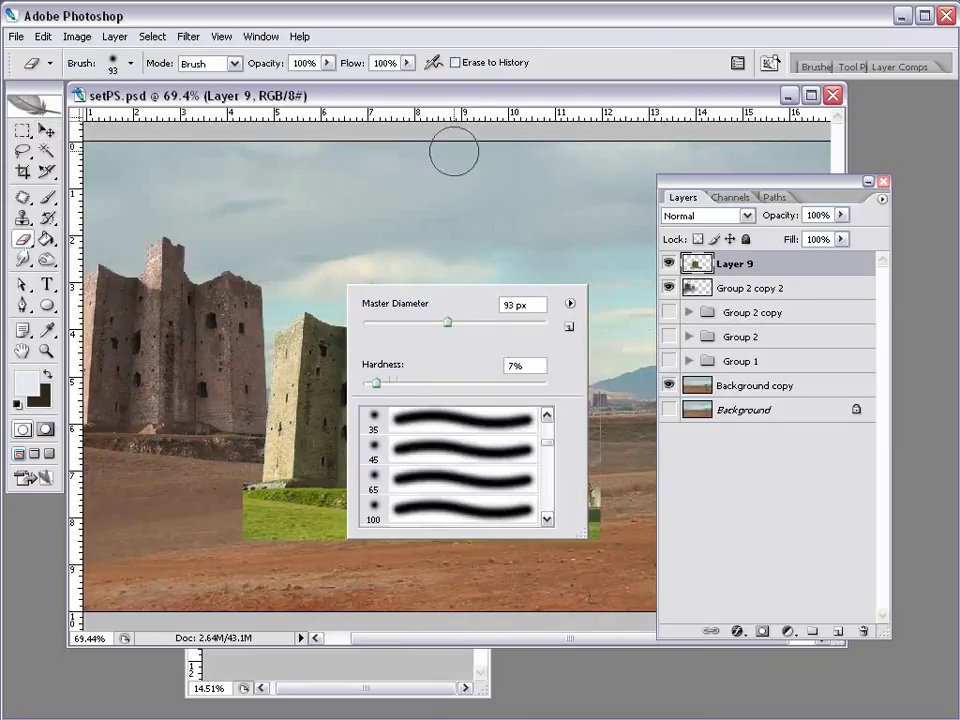
pyautogui.press('Return')
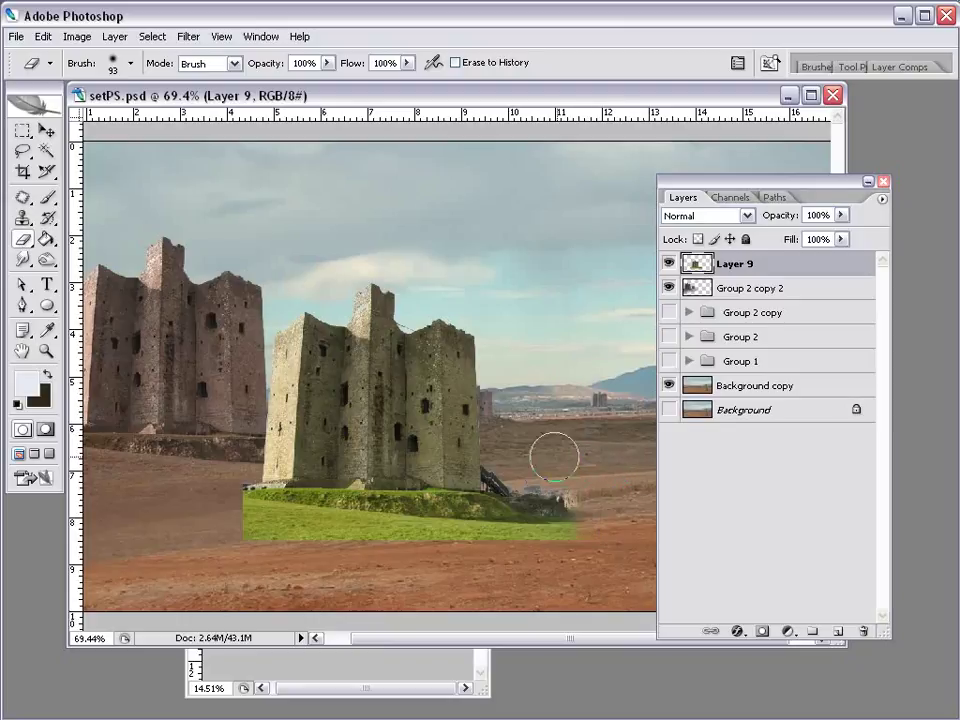
pyautogui.moveTo(553, 454)
pyautogui.mouseDown()
pyautogui.moveTo(508, 459)
pyautogui.moveTo(549, 484)
pyautogui.moveTo(544, 474)
pyautogui.mouseUp()
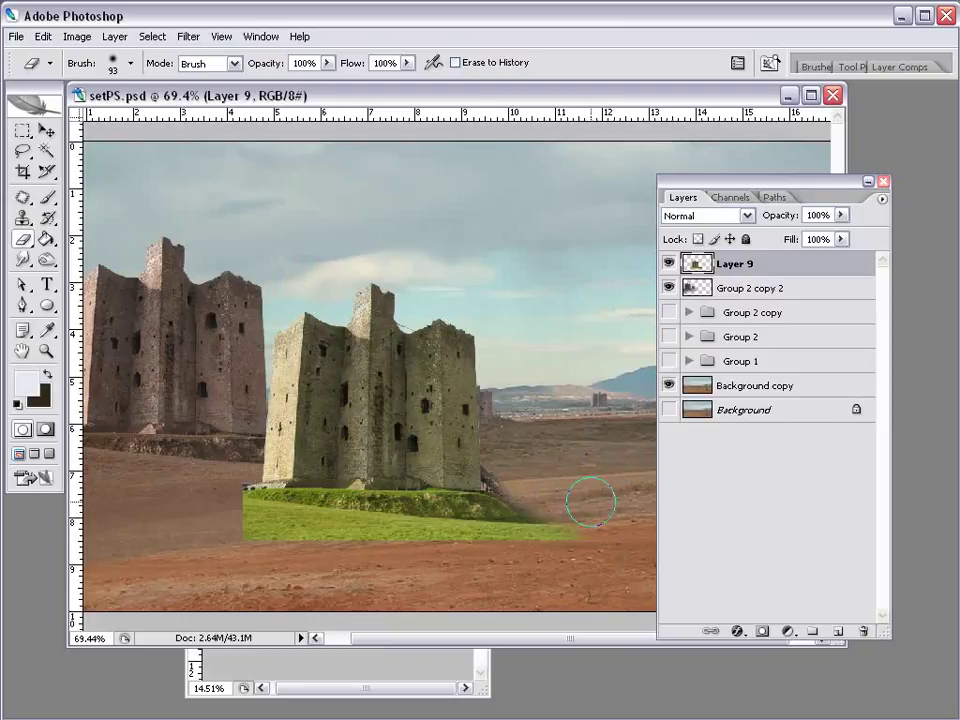
# Step: Extend the grass along the castle photo's lower edge using the Clone Stamp with a 31 px brush at 8% hardness
pyautogui.click(22, 217)
pyautogui.rightClick(258, 466)
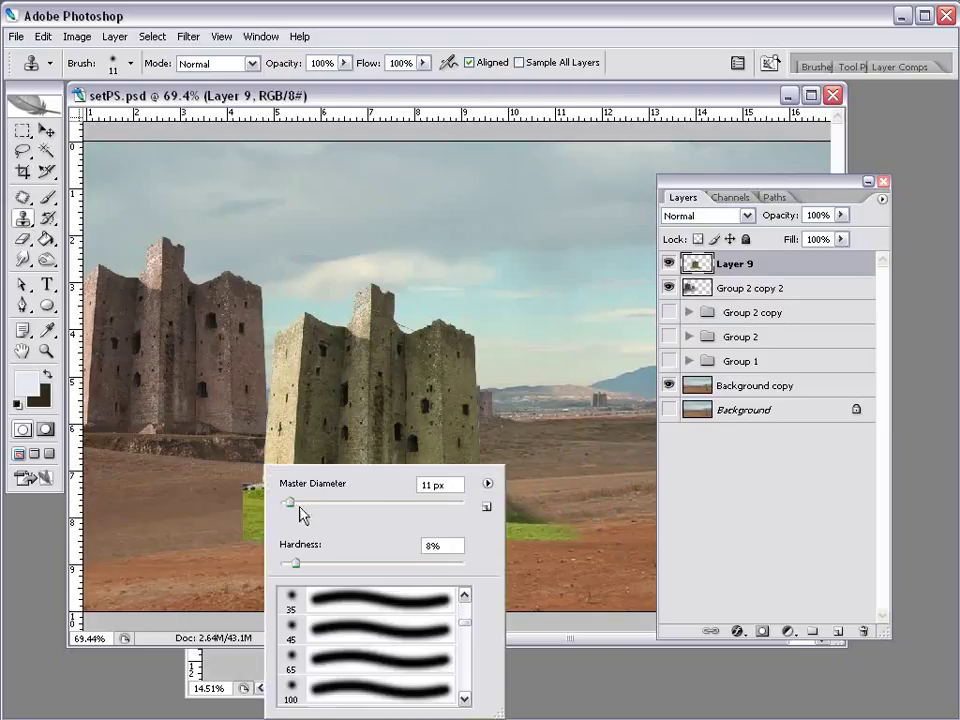
pyautogui.moveTo(302, 514); pyautogui.dragTo(289, 510)
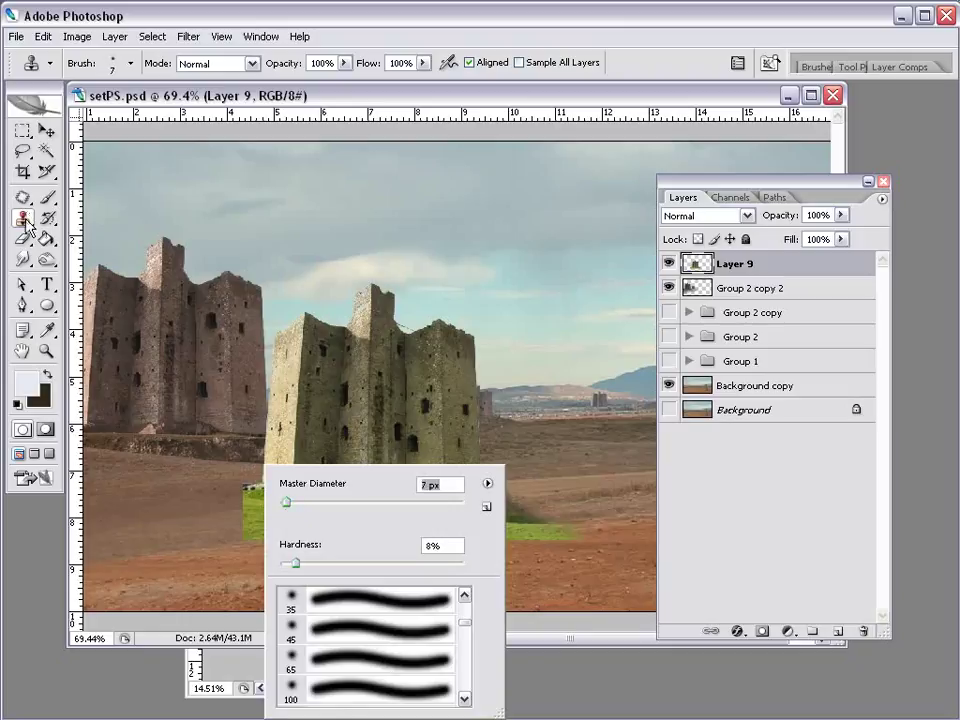
pyautogui.press('Return')
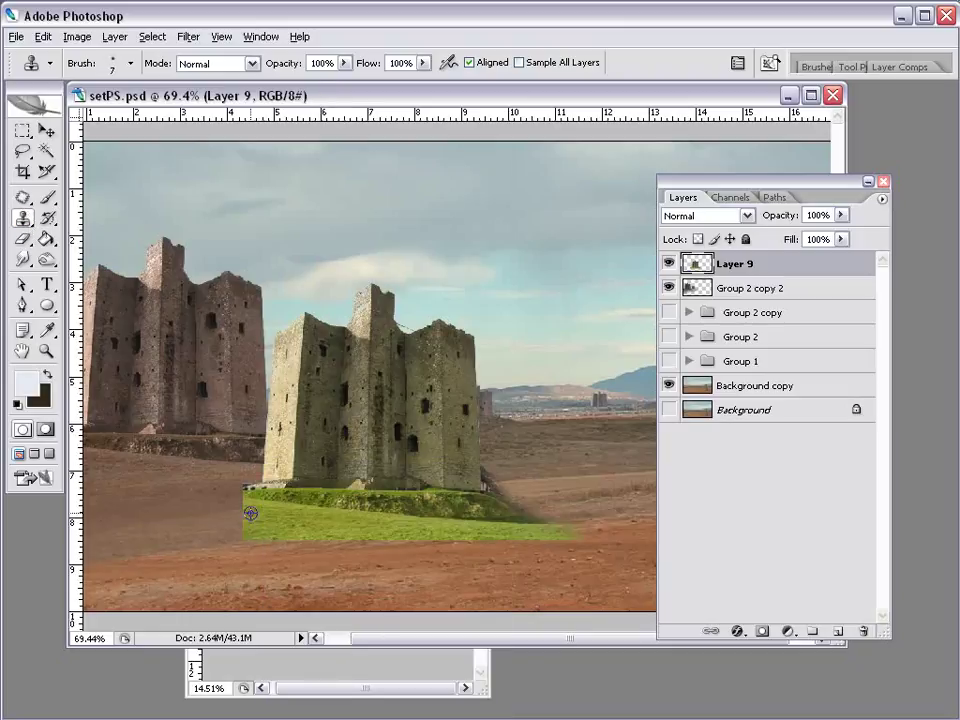
pyautogui.rightClick(266, 521)
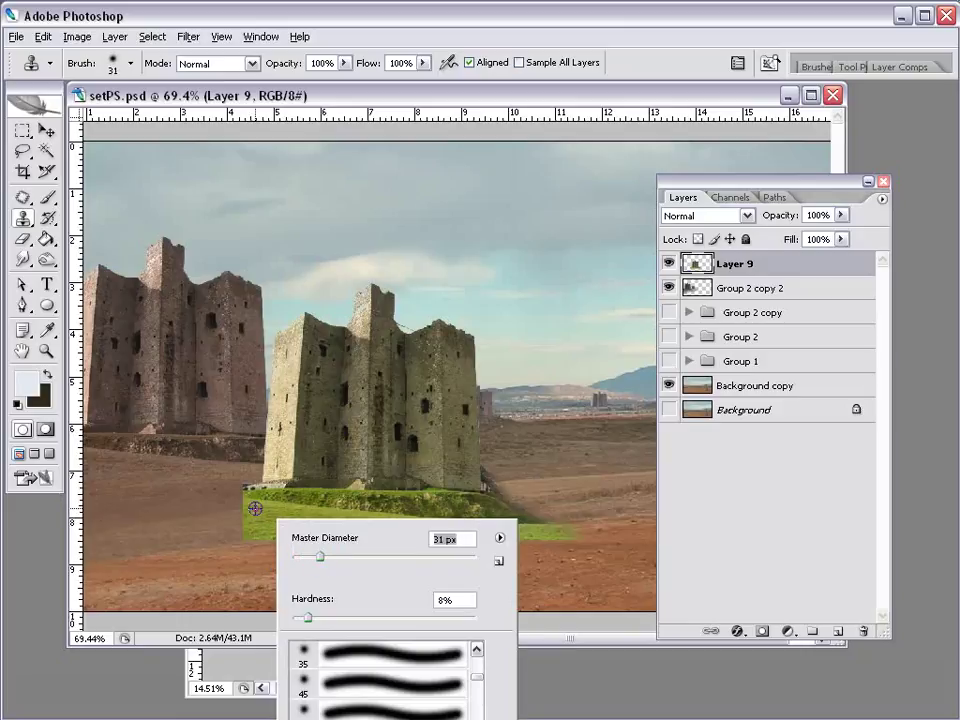
pyautogui.press('Return')
pyautogui.moveTo(258, 540)
pyautogui.mouseDown()
pyautogui.moveTo(400, 549)
pyautogui.moveTo(306, 526)
pyautogui.moveTo(358, 541)
pyautogui.mouseUp()
pyautogui.moveTo(418, 540)
pyautogui.mouseDown()
pyautogui.moveTo(379, 531)
pyautogui.moveTo(527, 548)
pyautogui.mouseUp()
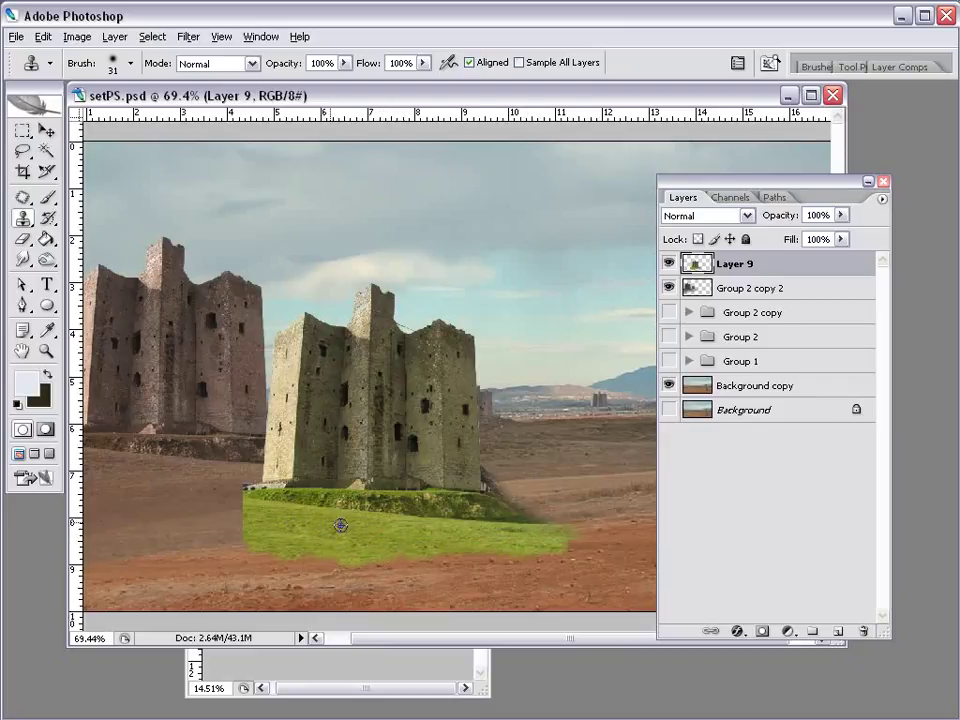
# Step: Clone more grass below and beside the castle, and feather the grass's outer edges with a 435 px Eraser at 7% hardness
pyautogui.moveTo(247, 517)
pyautogui.mouseDown()
pyautogui.moveTo(215, 520)
pyautogui.moveTo(282, 527)
pyautogui.moveTo(235, 513)
pyautogui.moveTo(249, 559)
pyautogui.moveTo(255, 517)
pyautogui.moveTo(246, 547)
pyautogui.moveTo(324, 568)
pyautogui.moveTo(353, 534)
pyautogui.moveTo(395, 557)
pyautogui.moveTo(428, 559)
pyautogui.moveTo(377, 544)
pyautogui.moveTo(506, 550)
pyautogui.moveTo(480, 561)
pyautogui.moveTo(401, 540)
pyautogui.moveTo(355, 569)
pyautogui.moveTo(385, 584)
pyautogui.moveTo(403, 567)
pyautogui.moveTo(333, 508)
pyautogui.moveTo(298, 521)
pyautogui.moveTo(349, 546)
pyautogui.moveTo(342, 607)
pyautogui.moveTo(325, 527)
pyautogui.mouseUp()
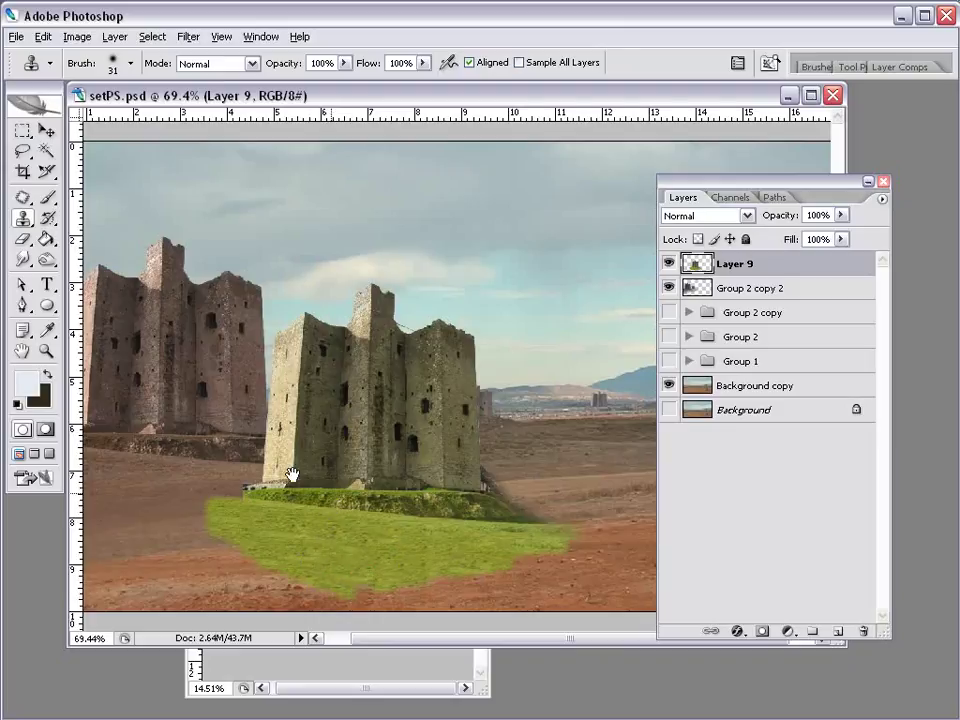
pyautogui.moveTo(291, 474); pyautogui.dragTo(268, 474)
pyautogui.click(22, 239)
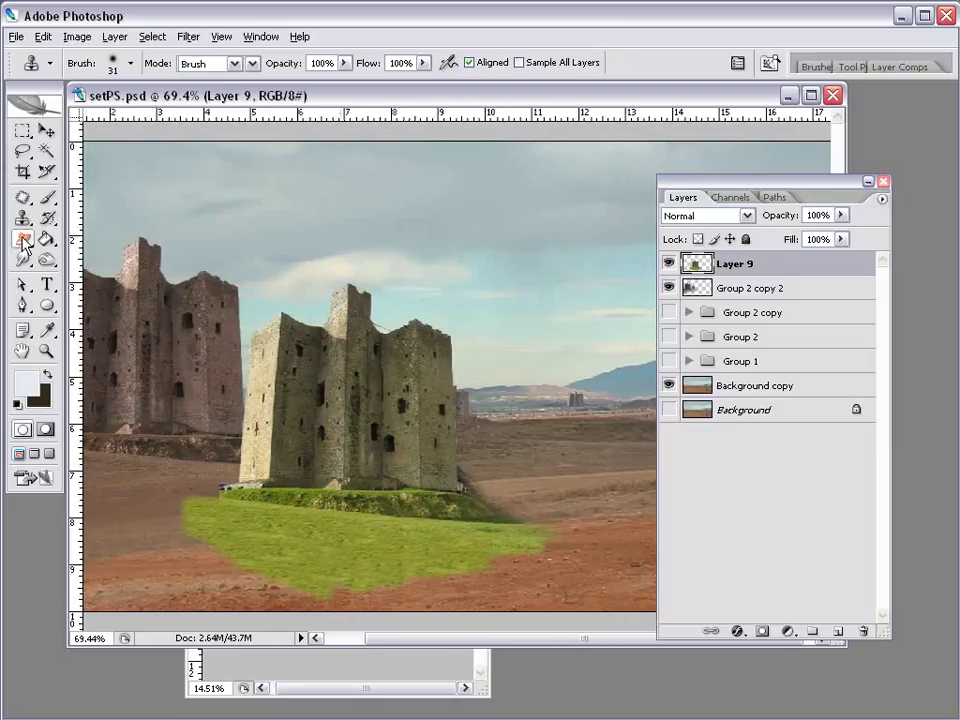
pyautogui.rightClick(439, 315)
pyautogui.moveTo(546, 353); pyautogui.dragTo(622, 355)
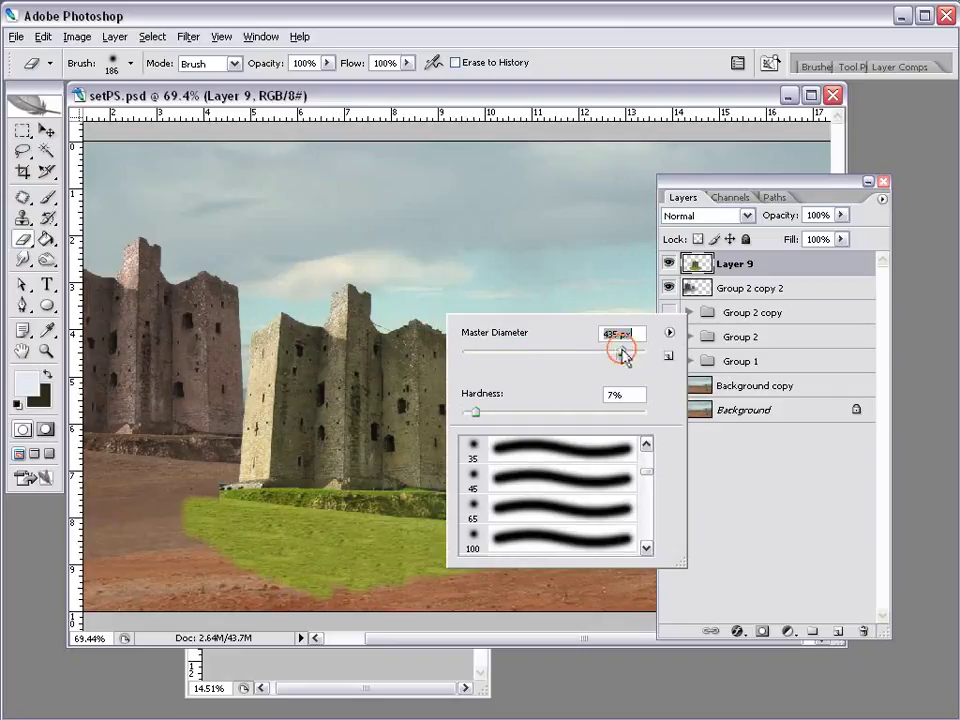
pyautogui.click(538, 100)
pyautogui.scroll(-3, 390, 385)
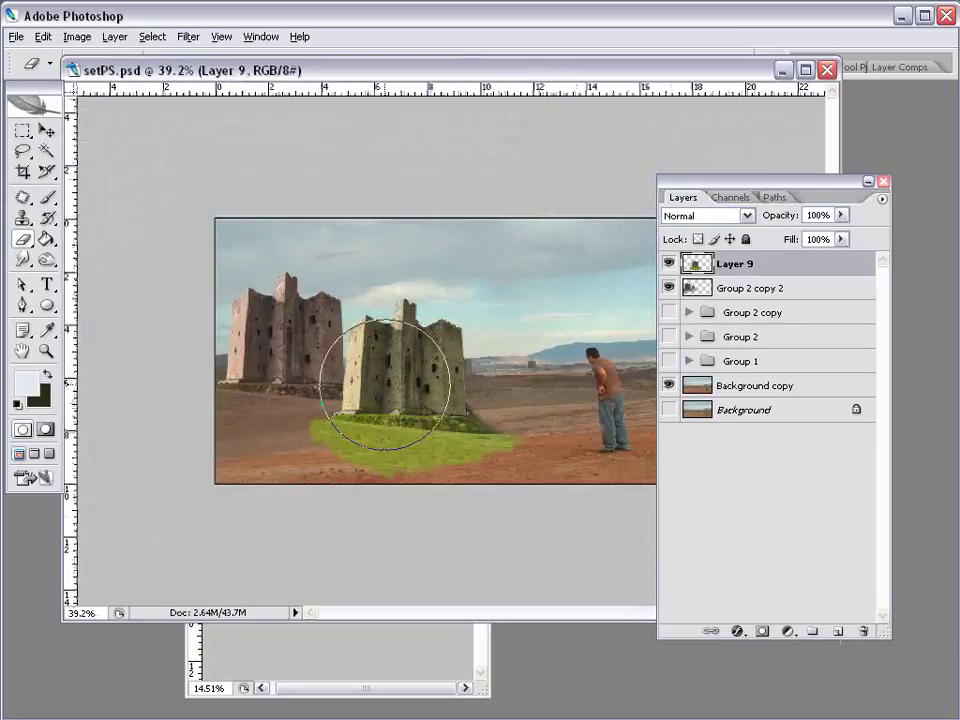
pyautogui.scroll(-2, 385, 385)
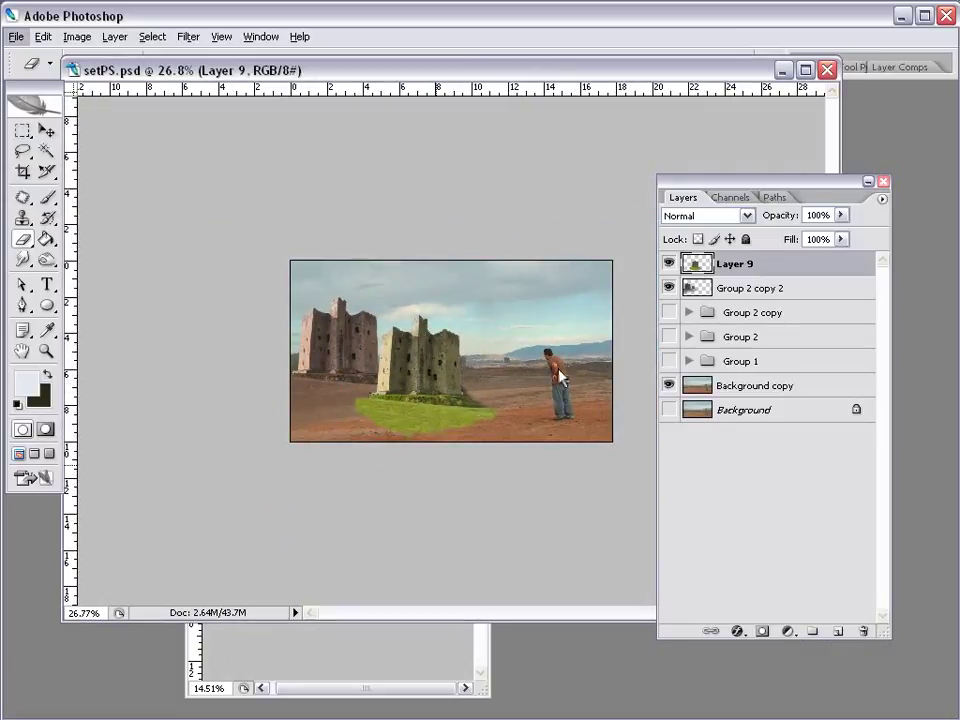
pyautogui.moveTo(429, 482)
pyautogui.mouseDown()
pyautogui.moveTo(549, 531)
pyautogui.moveTo(523, 463)
pyautogui.moveTo(471, 469)
pyautogui.moveTo(478, 473)
pyautogui.moveTo(289, 463)
pyautogui.moveTo(321, 463)
pyautogui.moveTo(291, 399)
pyautogui.moveTo(335, 437)
pyautogui.mouseUp()
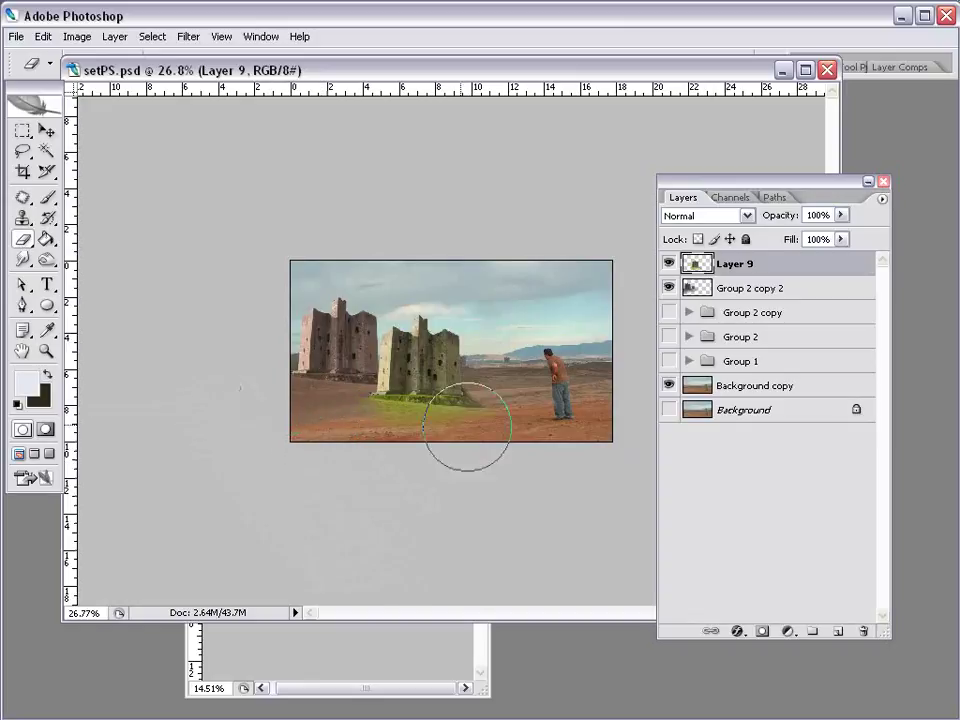
# Step: Hide the Group 2 copy 2 layer and move the castle on Layer 9 left and slightly up, over the distant plain
pyautogui.scroll(4, 440, 427)
pyautogui.click(46, 131)
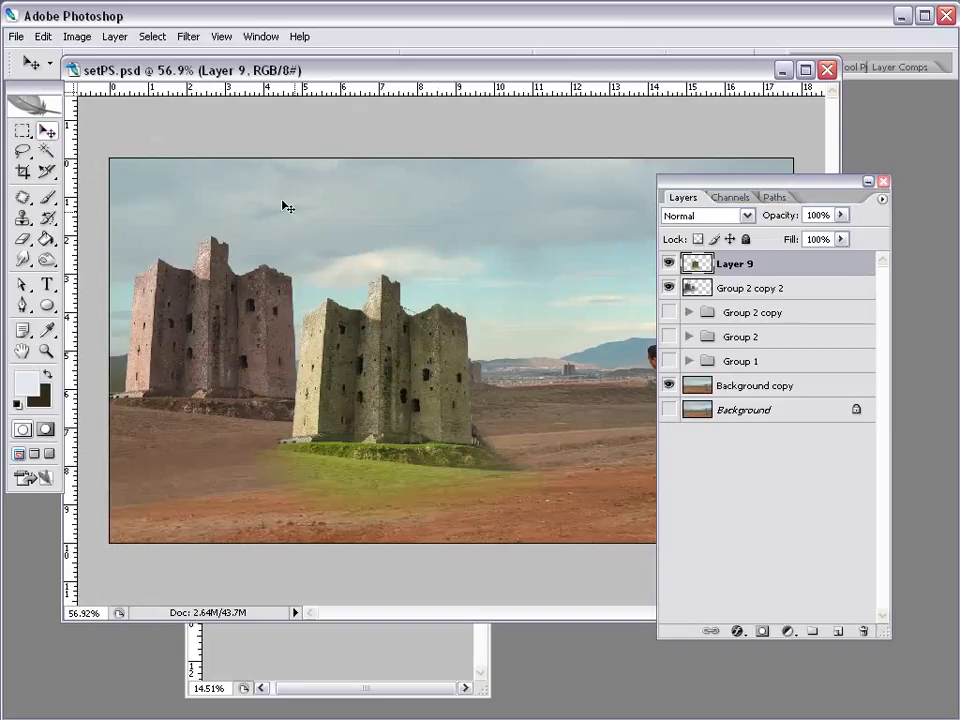
pyautogui.click(669, 288)
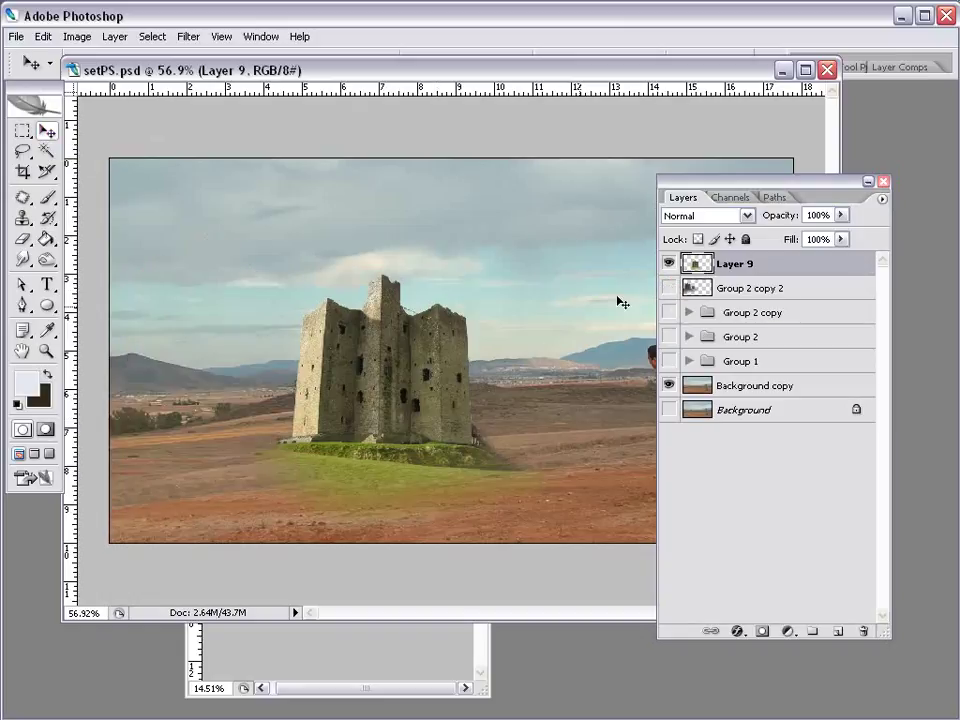
pyautogui.moveTo(327, 382); pyautogui.dragTo(200, 357)
pyautogui.moveTo(267, 402); pyautogui.dragTo(287, 399)
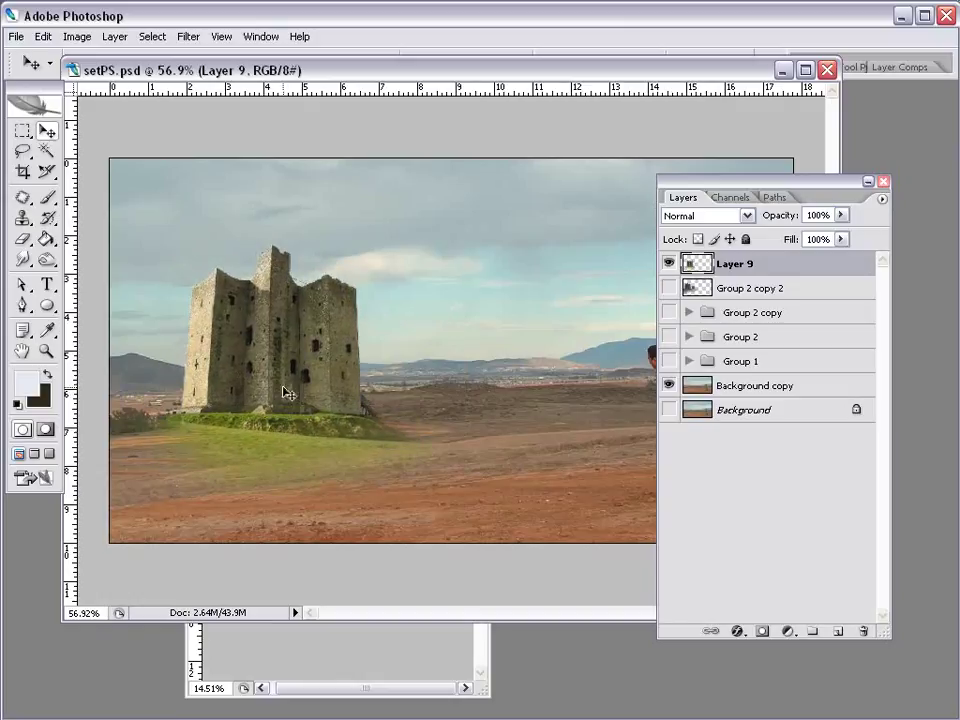
pyautogui.moveTo(281, 342); pyautogui.dragTo(298, 349)
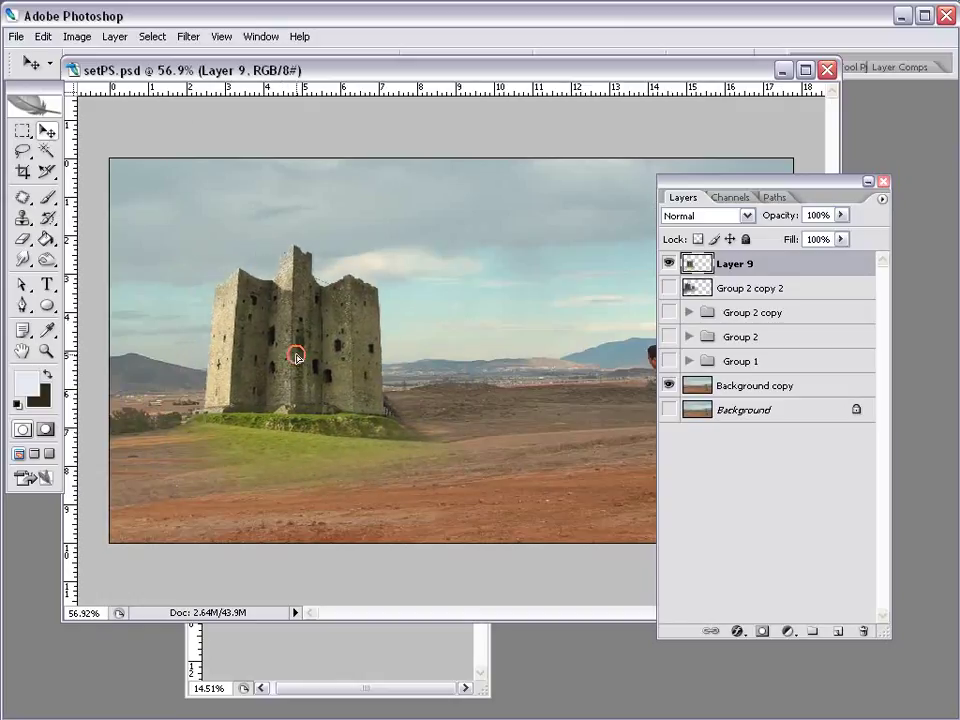
# Step: Apply Hue/Saturation to the castle layer with hue -26 and saturation -16 to match the reddish terrain
pyautogui.click(77, 36)
pyautogui.moveTo(80, 81)
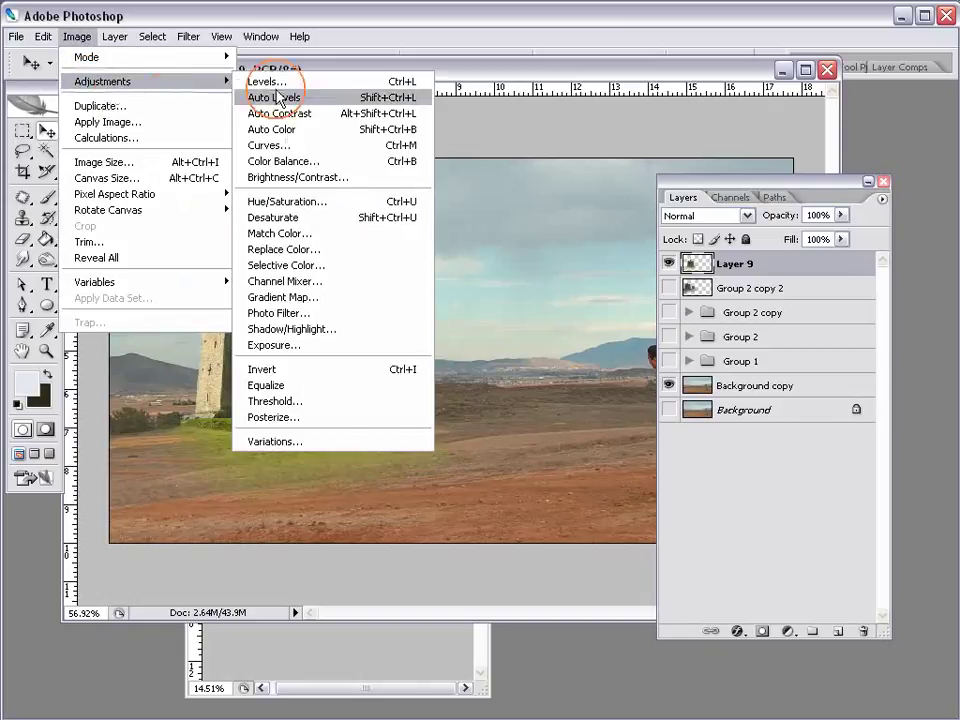
pyautogui.click(279, 199)
pyautogui.moveTo(677, 638); pyautogui.dragTo(580, 402)
pyautogui.moveTo(649, 495); pyautogui.dragTo(623, 489)
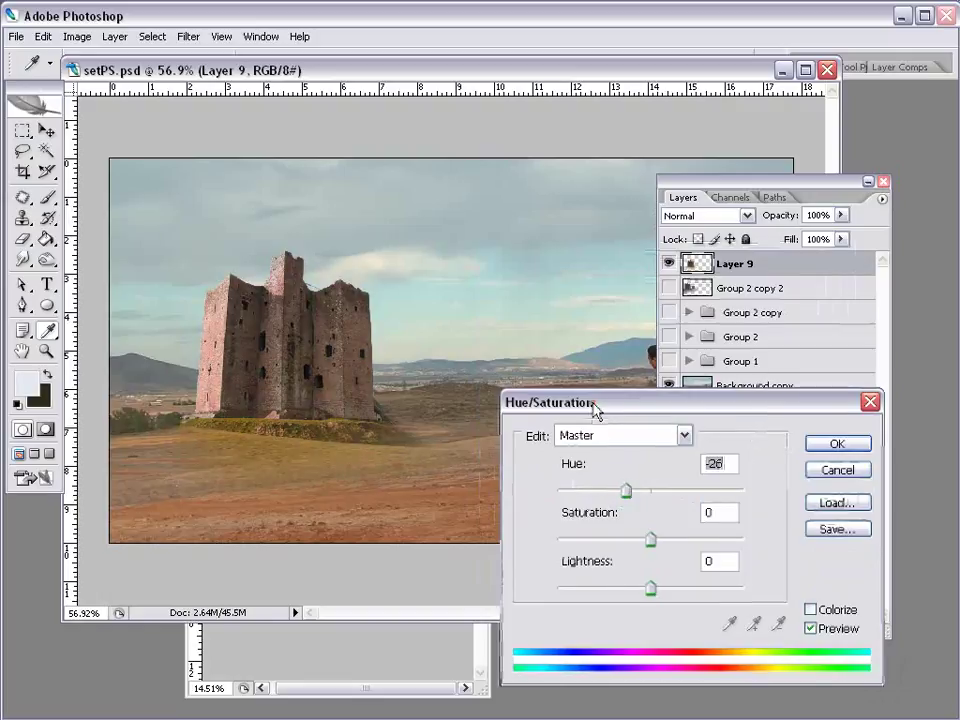
pyautogui.moveTo(595, 410); pyautogui.dragTo(580, 358)
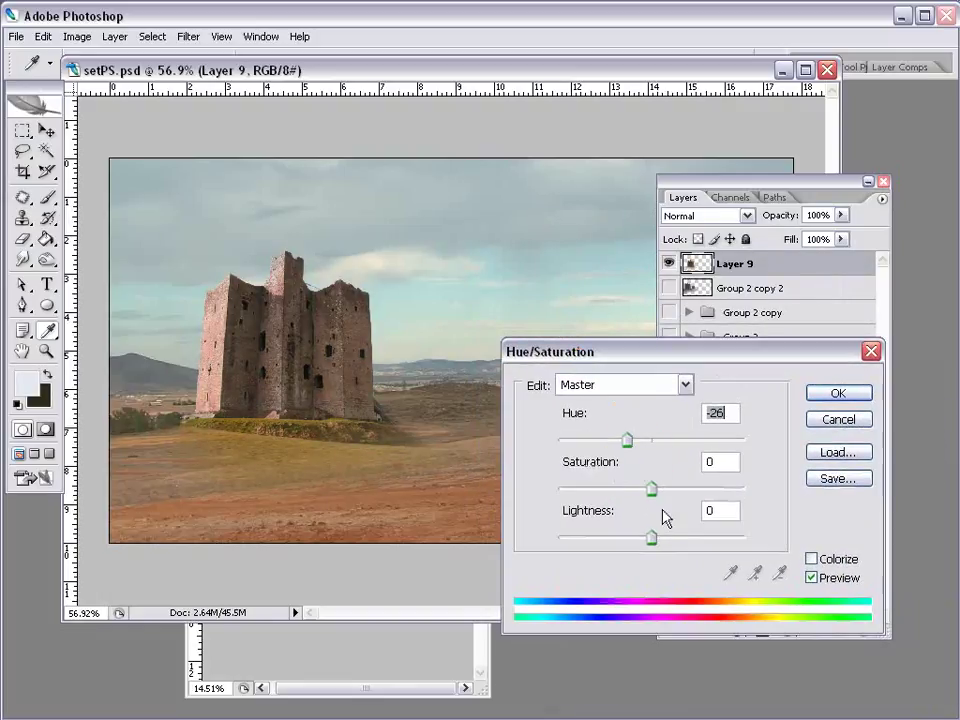
pyautogui.moveTo(651, 489)
pyautogui.mouseDown()
pyautogui.moveTo(632, 493)
pyautogui.moveTo(641, 497)
pyautogui.mouseUp()
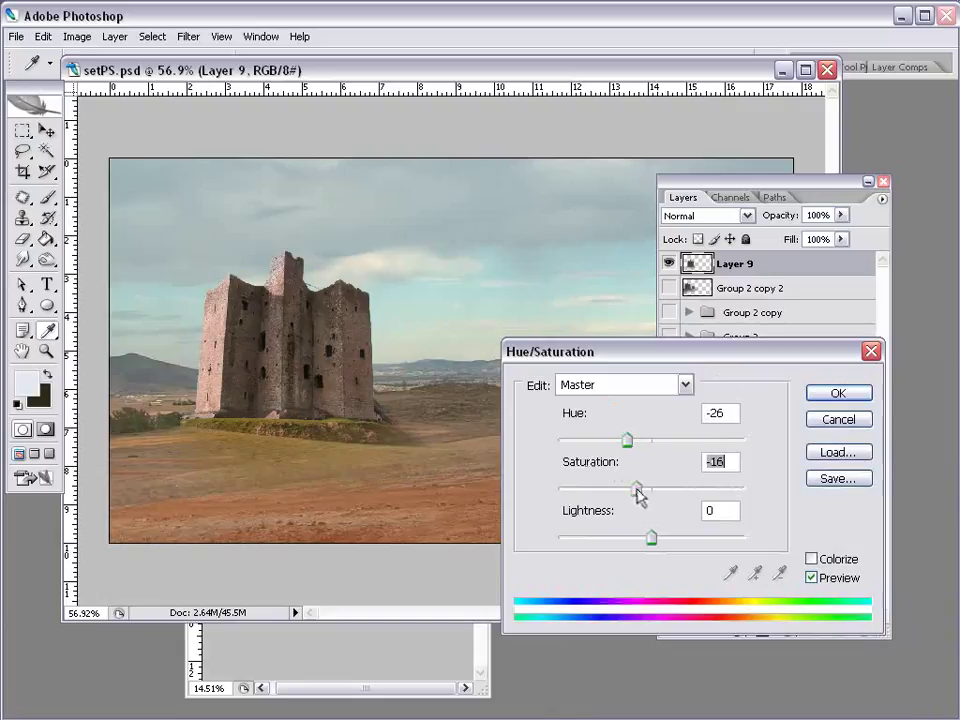
pyautogui.moveTo(641, 358); pyautogui.dragTo(499, 504)
pyautogui.click(700, 545)
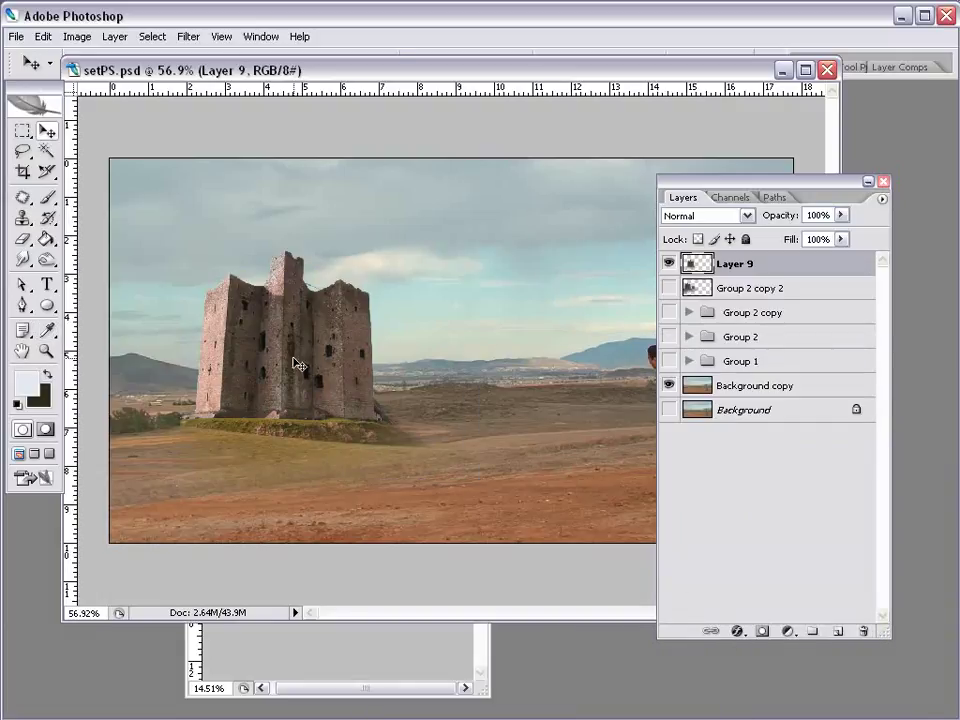
# Step: Move the castle a little further left and rotate it slightly counter-clockwise so its base sits level
pyautogui.moveTo(298, 364); pyautogui.dragTo(270, 362)
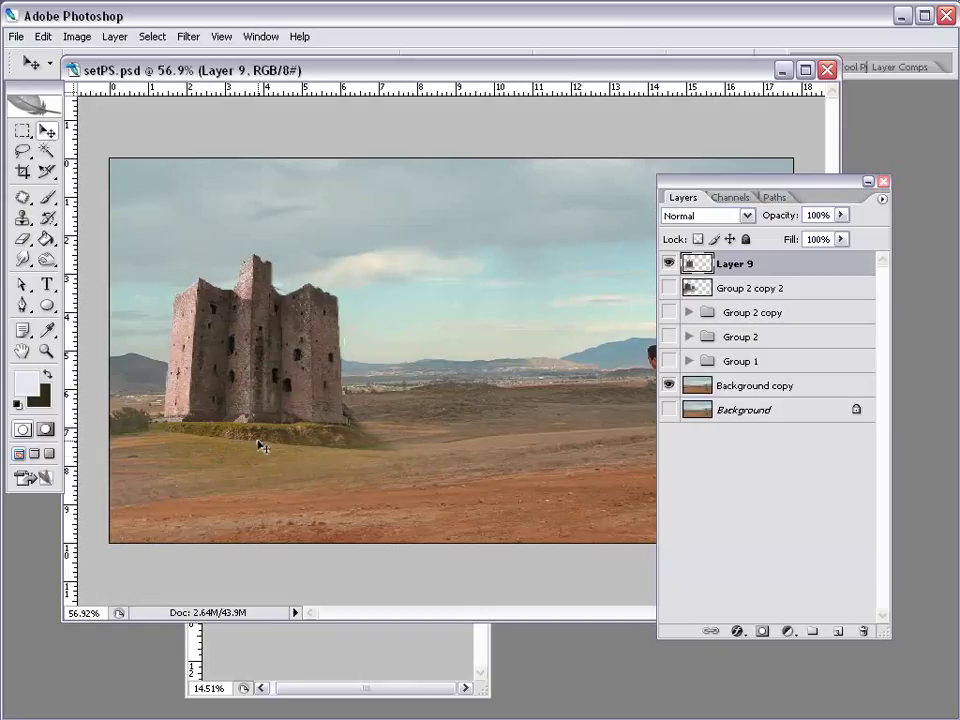
pyautogui.hotkey('ctrl', 't')
pyautogui.press('Escape')
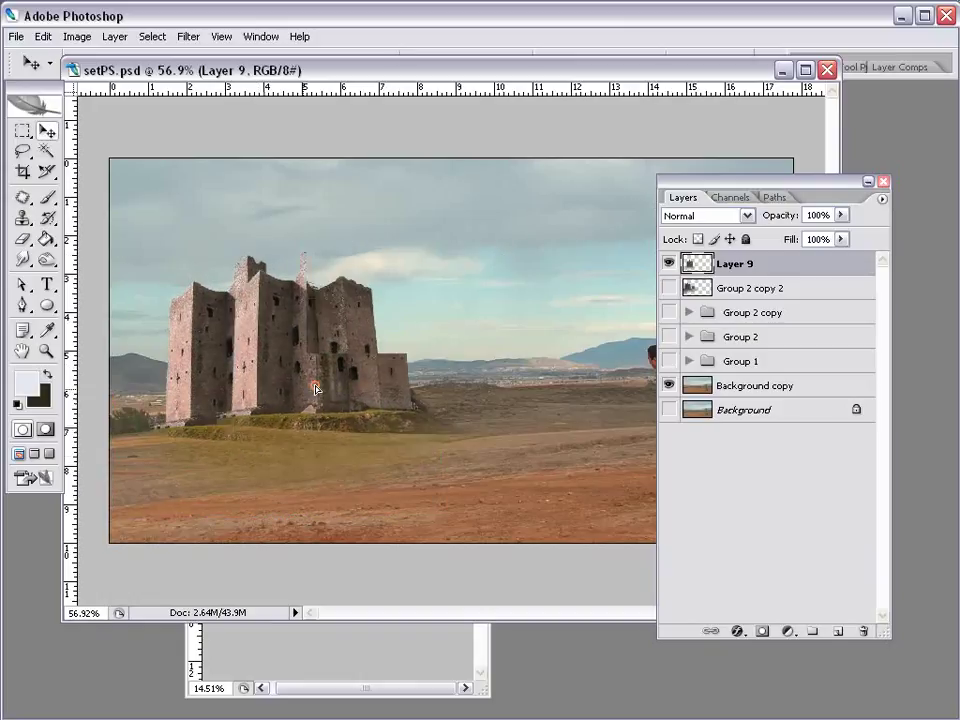
# Step: Duplicate the castle layer, place the copy behind the original, and scale it down as a distant castle beside the large one
pyautogui.keyDown('alt'); pyautogui.moveTo(315, 390); pyautogui.dragTo(375, 354); pyautogui.keyUp('alt')
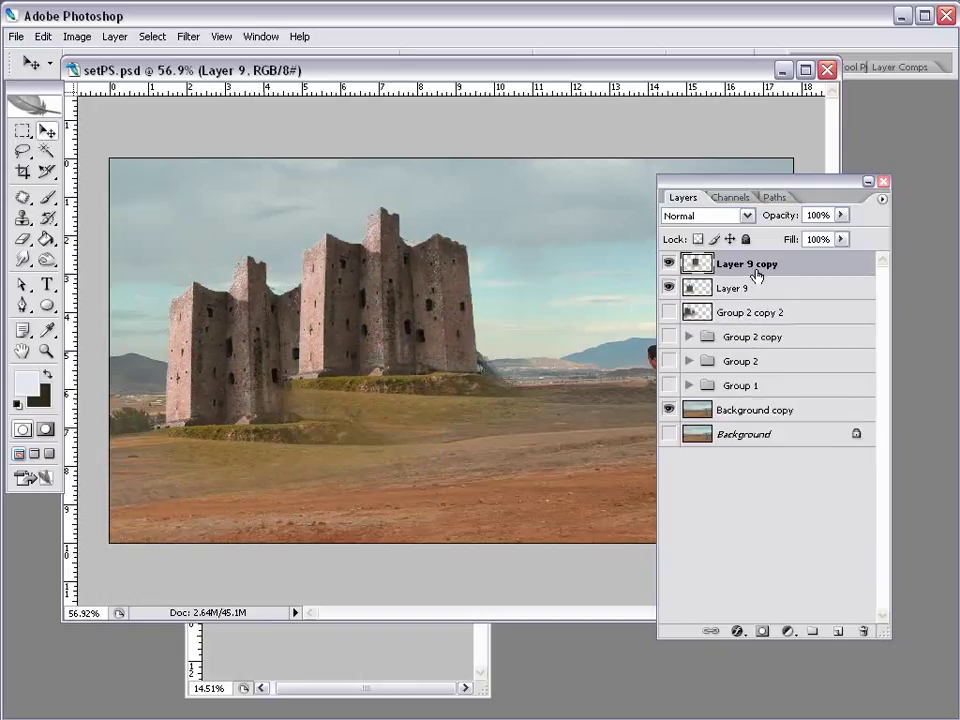
pyautogui.moveTo(754, 274); pyautogui.dragTo(728, 312)
pyautogui.hotkey('ctrl', 't')
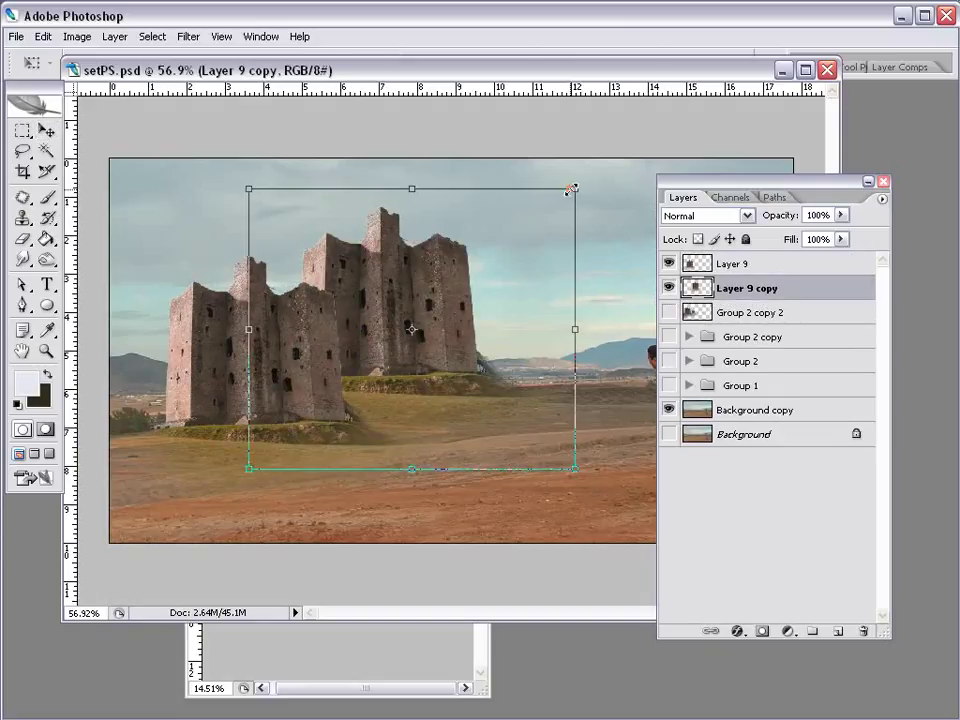
pyautogui.moveTo(571, 188); pyautogui.dragTo(429, 341)
pyautogui.press('Return')
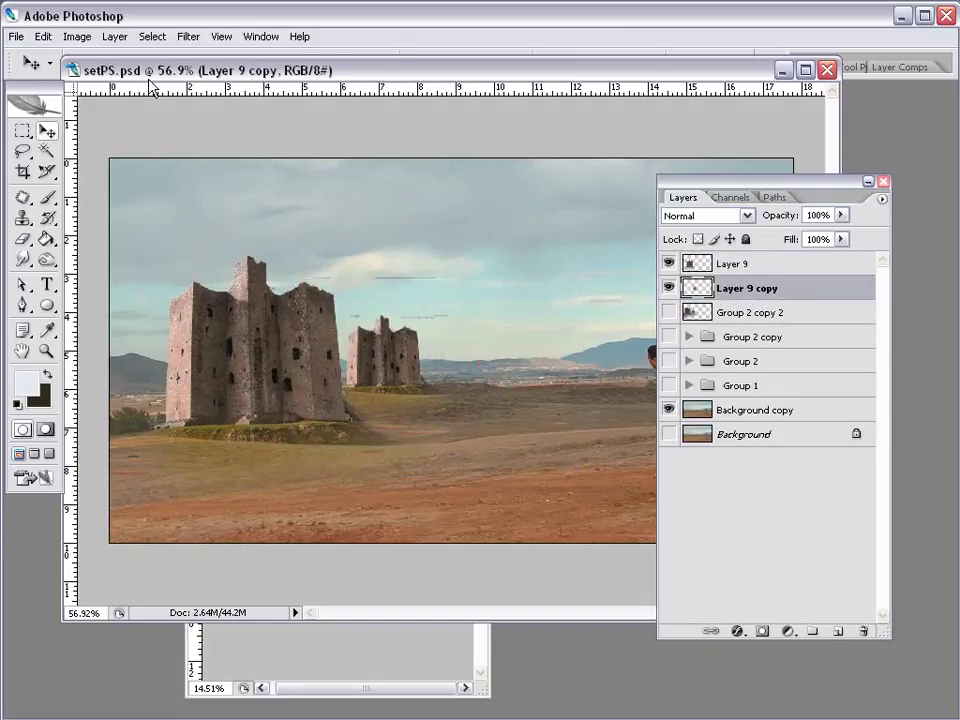
# Step: Add a Color Overlay to the distant castle copy using a blue-grey sampled from the hazy hills on the horizon
pyautogui.click(817, 290)
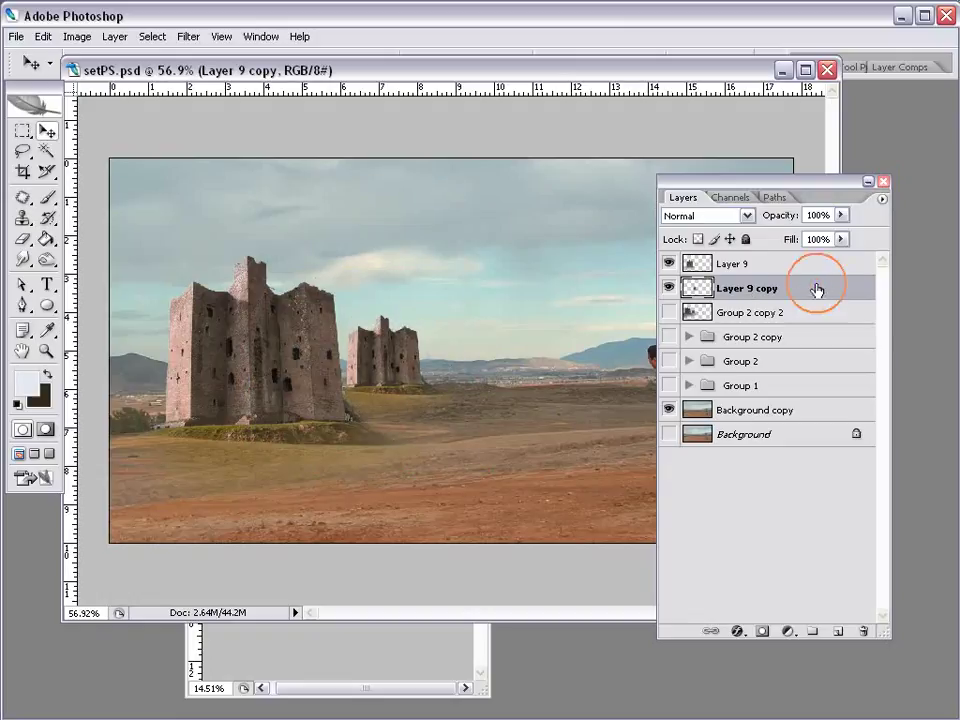
pyautogui.press('h')
pyautogui.doubleClick(800, 288)
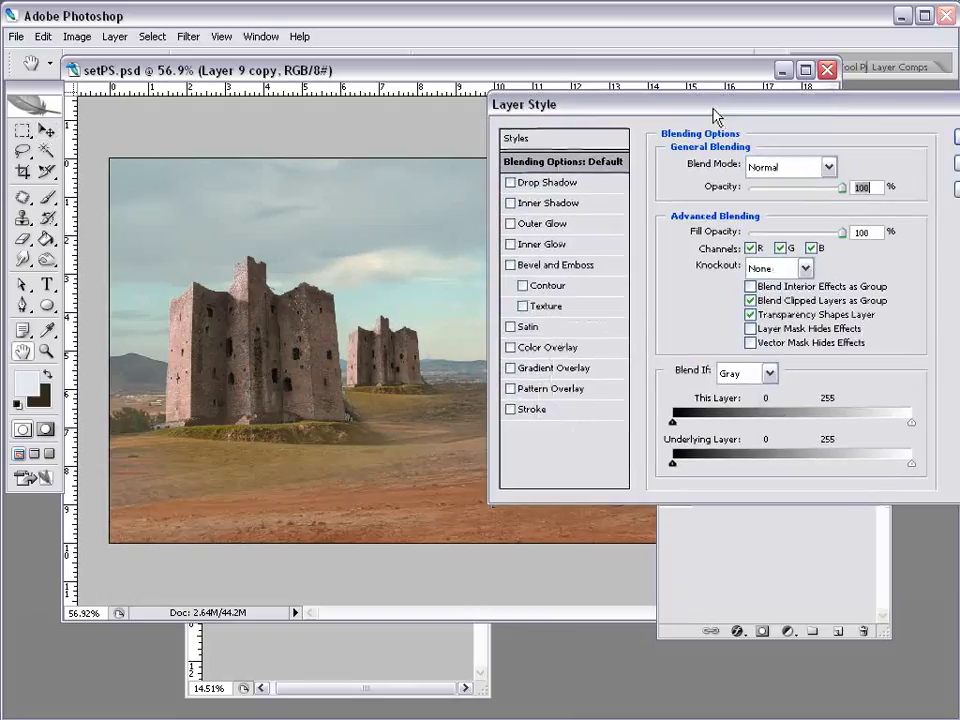
pyautogui.click(513, 347)
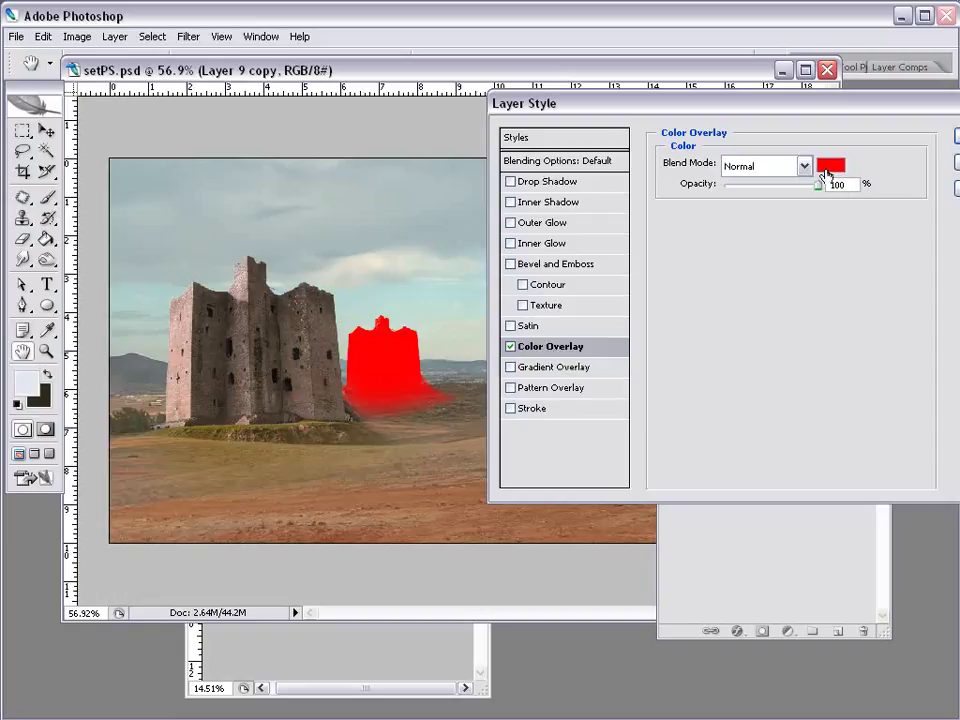
pyautogui.click(452, 360)
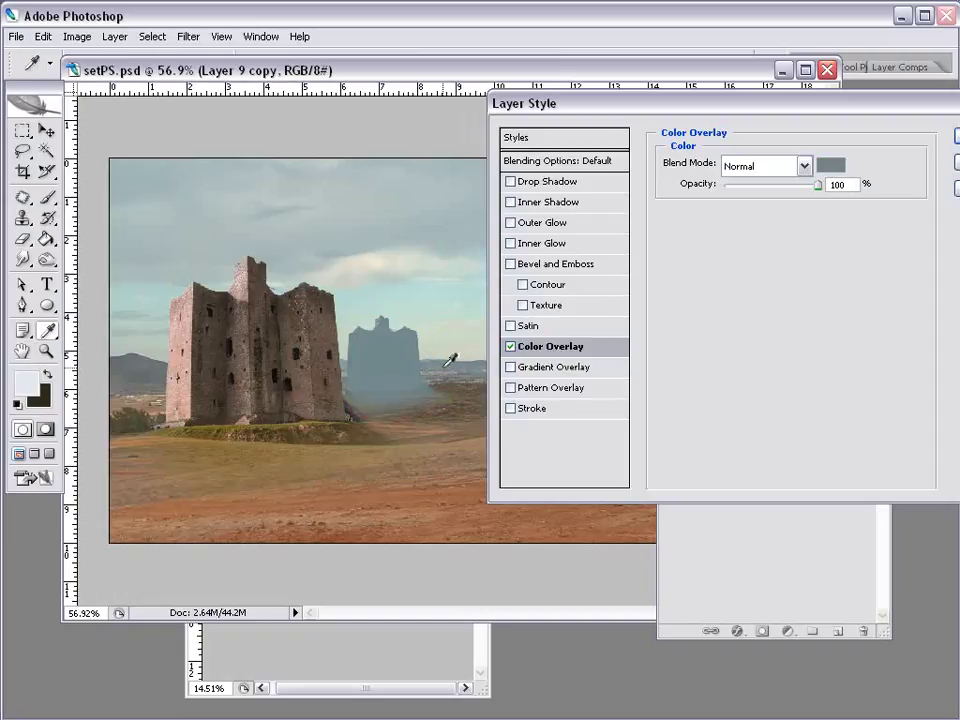
pyautogui.click(831, 165)
pyautogui.moveTo(802, 462); pyautogui.dragTo(740, 288)
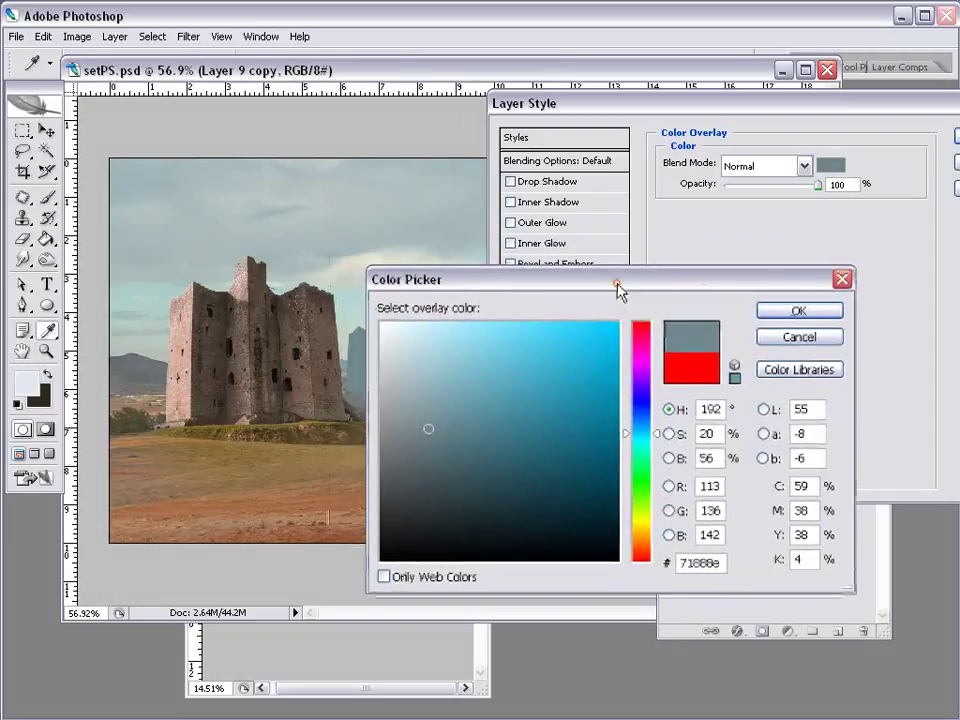
pyautogui.moveTo(617, 289); pyautogui.dragTo(588, 434)
pyautogui.click(456, 357)
pyautogui.click(769, 483)
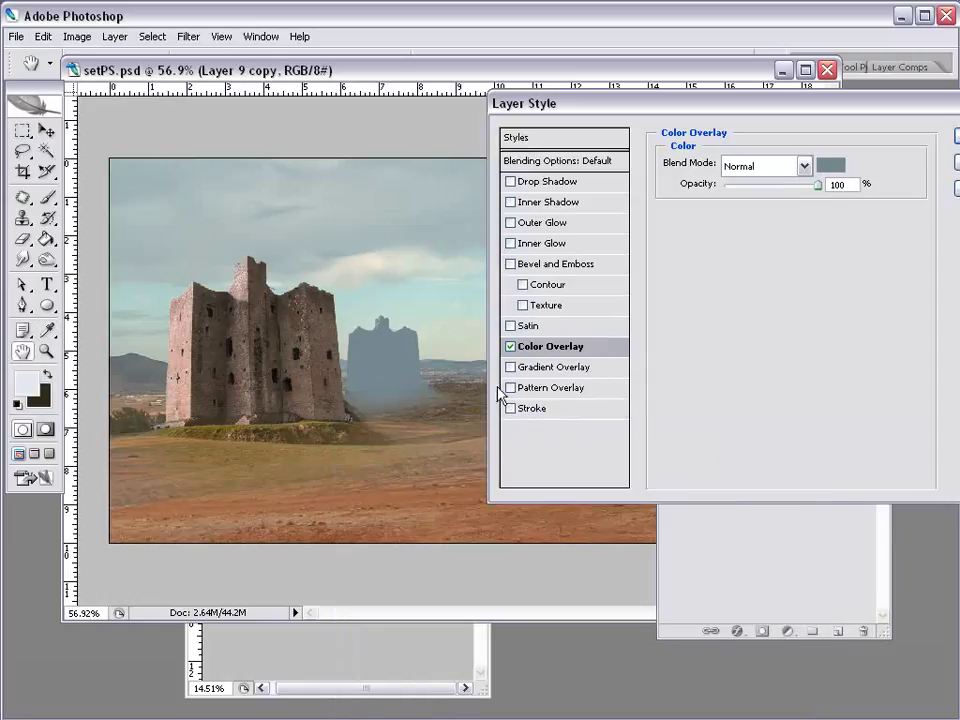
# Step: Lower the distant castle's Color Overlay opacity to about 26% and apply the layer style
pyautogui.moveTo(810, 186); pyautogui.dragTo(746, 188)
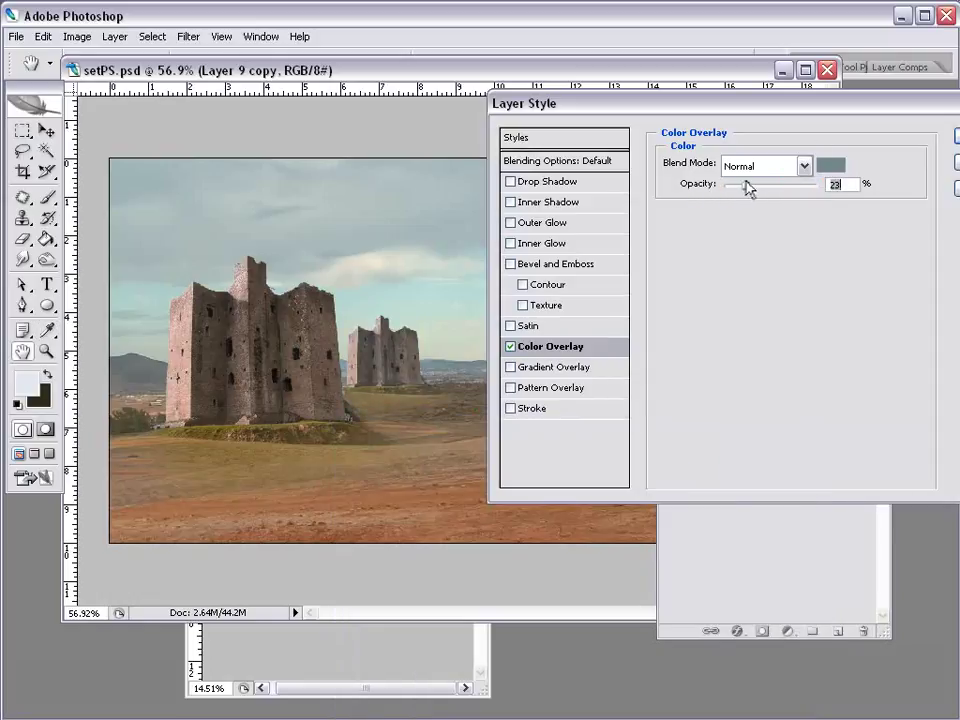
pyautogui.moveTo(645, 124); pyautogui.dragTo(668, 237)
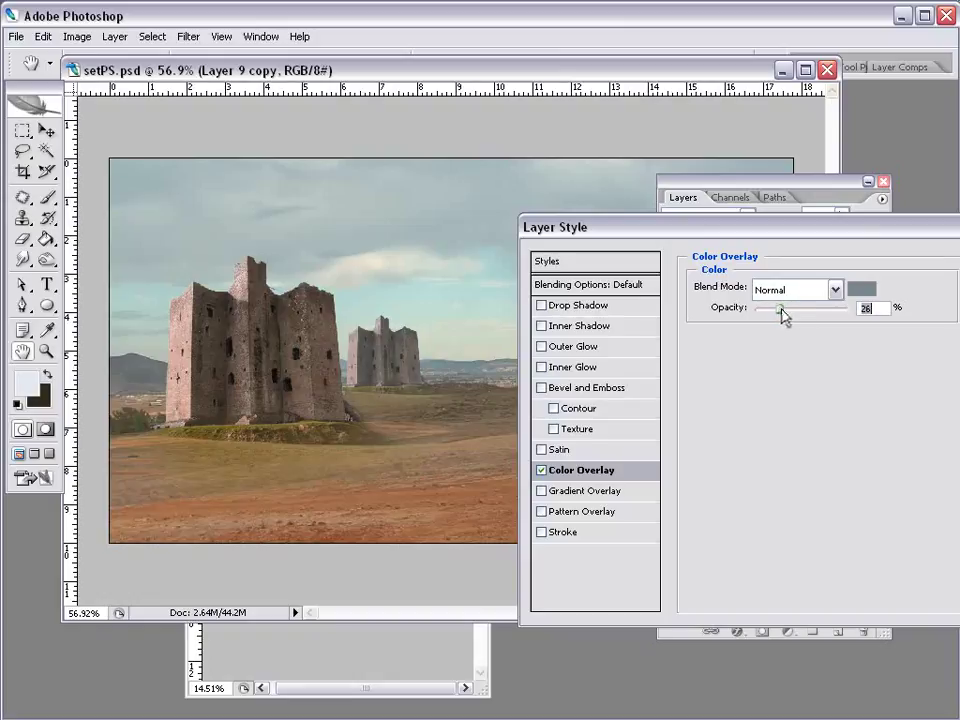
pyautogui.moveTo(783, 316); pyautogui.dragTo(784, 316)
pyautogui.moveTo(668, 235); pyautogui.dragTo(586, 385)
pyautogui.click(934, 420)
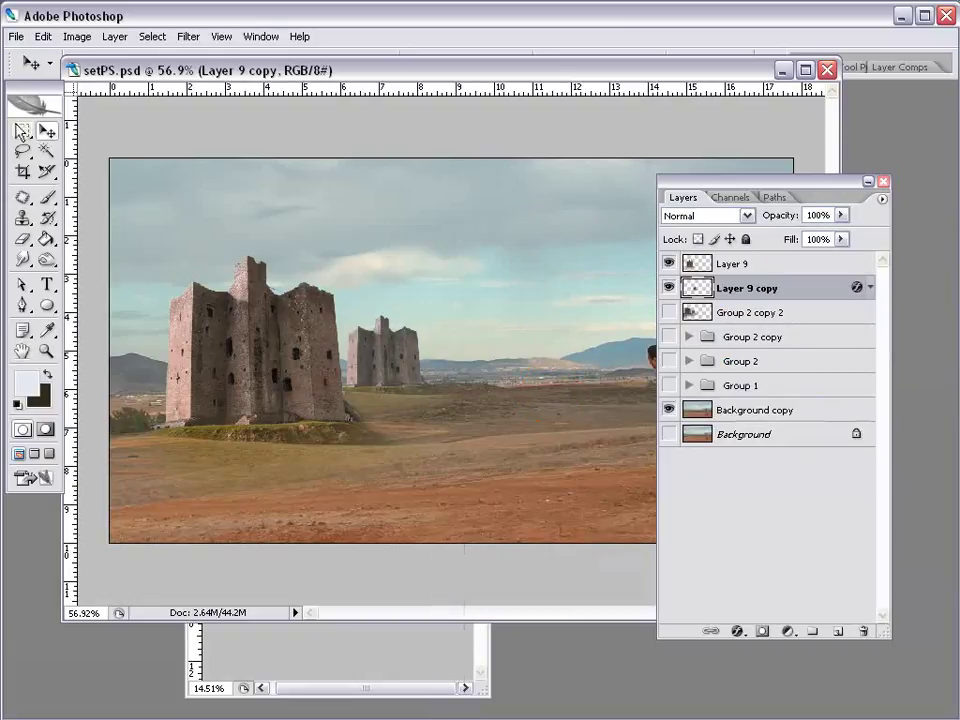
# Step: Duplicate the distant castle, shrink the copy to a tiny tower, and place it near the horizon beyond the second castle
pyautogui.moveTo(397, 375); pyautogui.dragTo(492, 372)
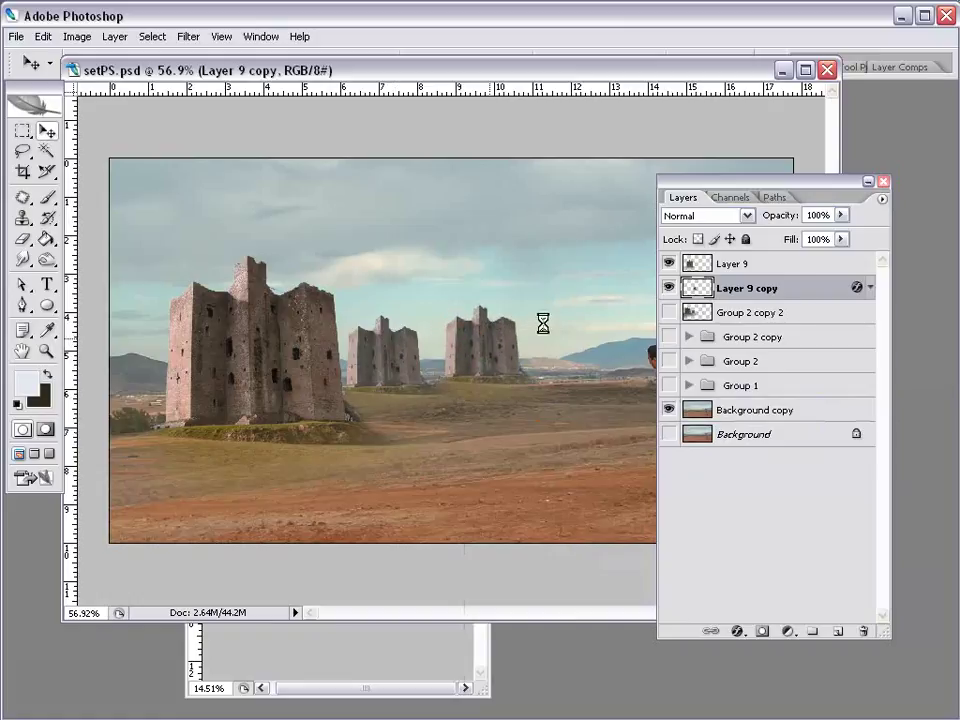
pyautogui.hotkey('ctrl', 't')
pyautogui.moveTo(561, 296); pyautogui.dragTo(476, 368)
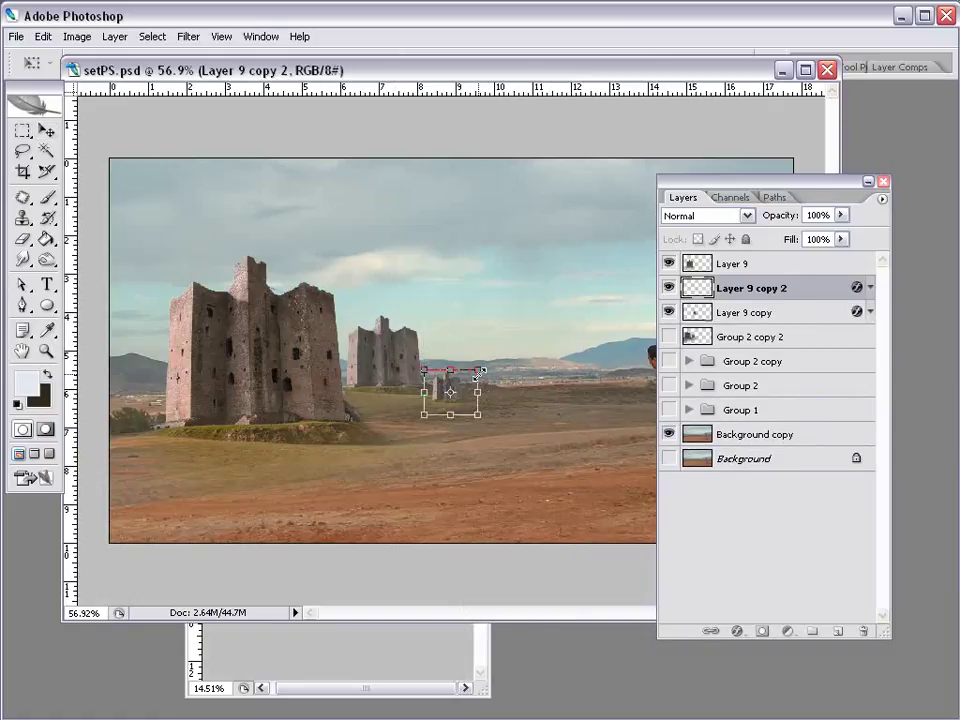
pyautogui.press('Return')
pyautogui.moveTo(458, 420); pyautogui.dragTo(467, 396)
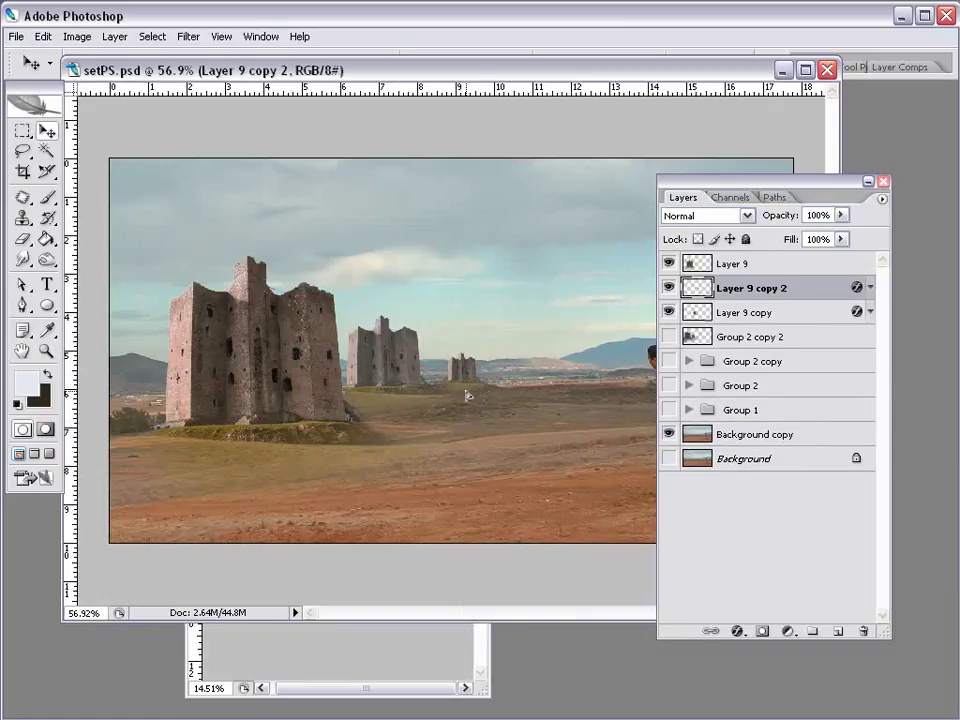
# Step: Raise the smallest castle's Color Overlay opacity to 52% and apply it, uncovering more of the image around the man
pyautogui.doubleClick(856, 289)
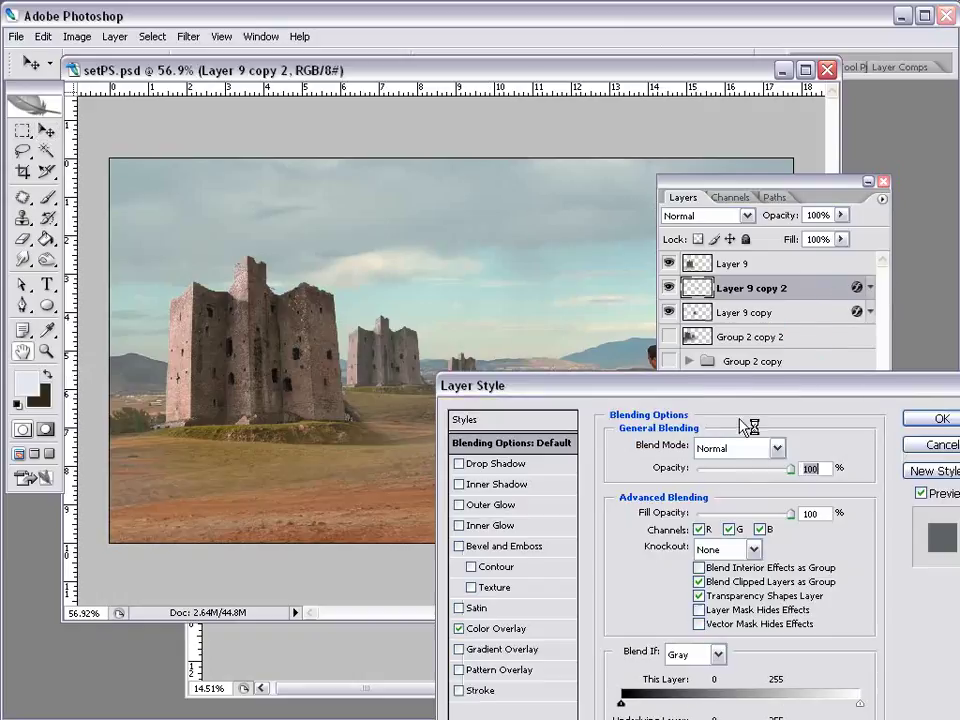
pyautogui.moveTo(647, 392); pyautogui.dragTo(741, 283)
pyautogui.click(563, 552)
pyautogui.moveTo(789, 371); pyautogui.dragTo(820, 369)
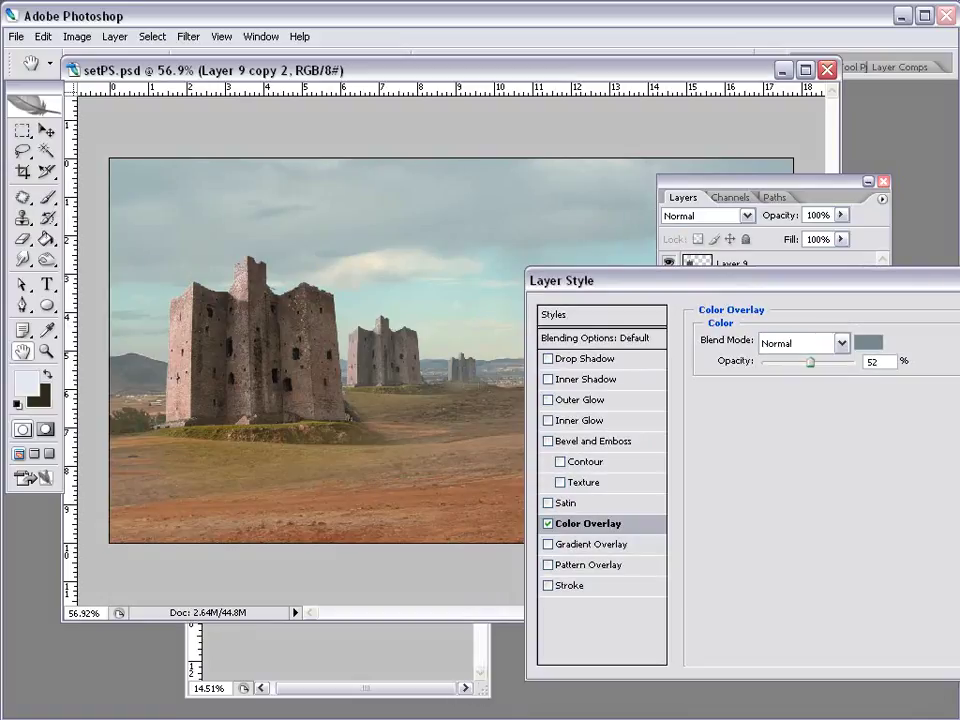
pyautogui.press('Return')
pyautogui.moveTo(714, 184); pyautogui.dragTo(745, 186)
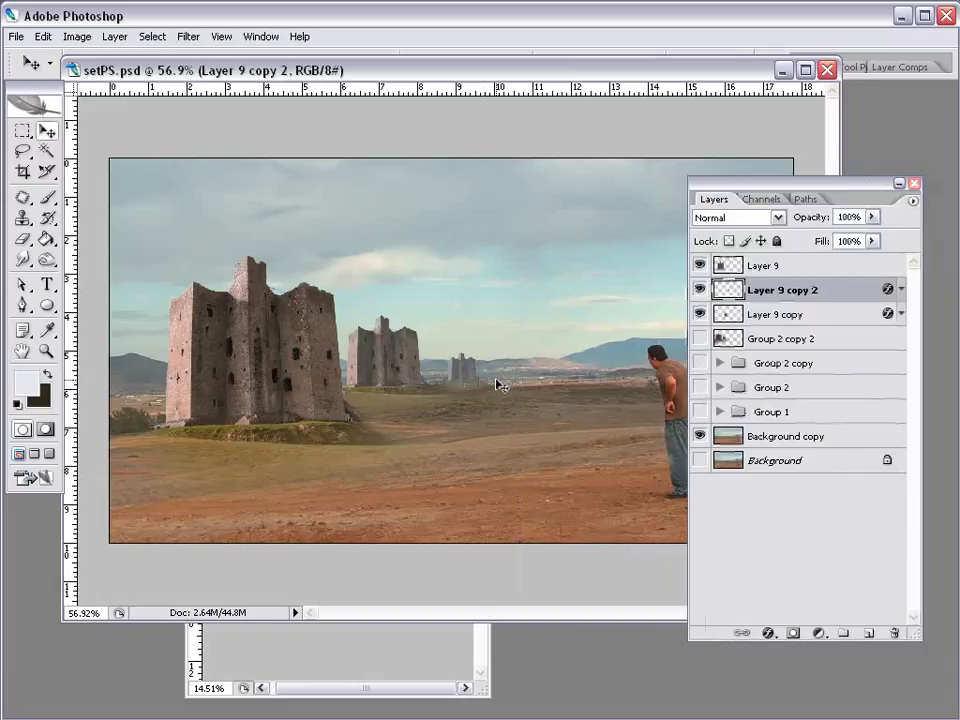
# Step: Clone plain stonework over the dark window in the upper part of the large foreground castle's right-hand wall on Layer 9
pyautogui.click(22, 217)
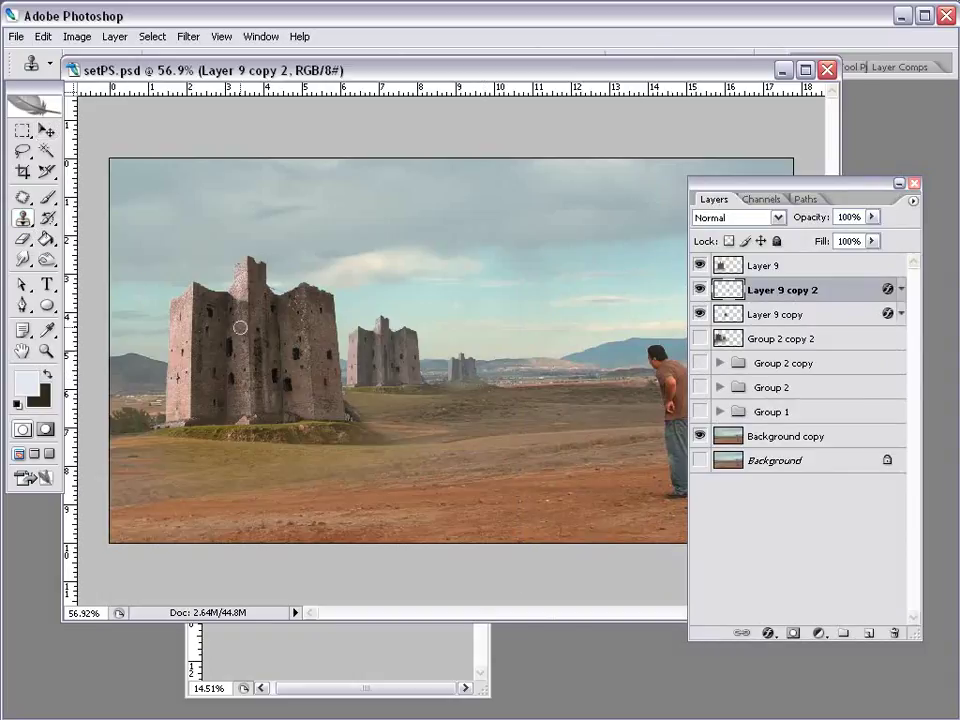
pyautogui.click(760, 266)
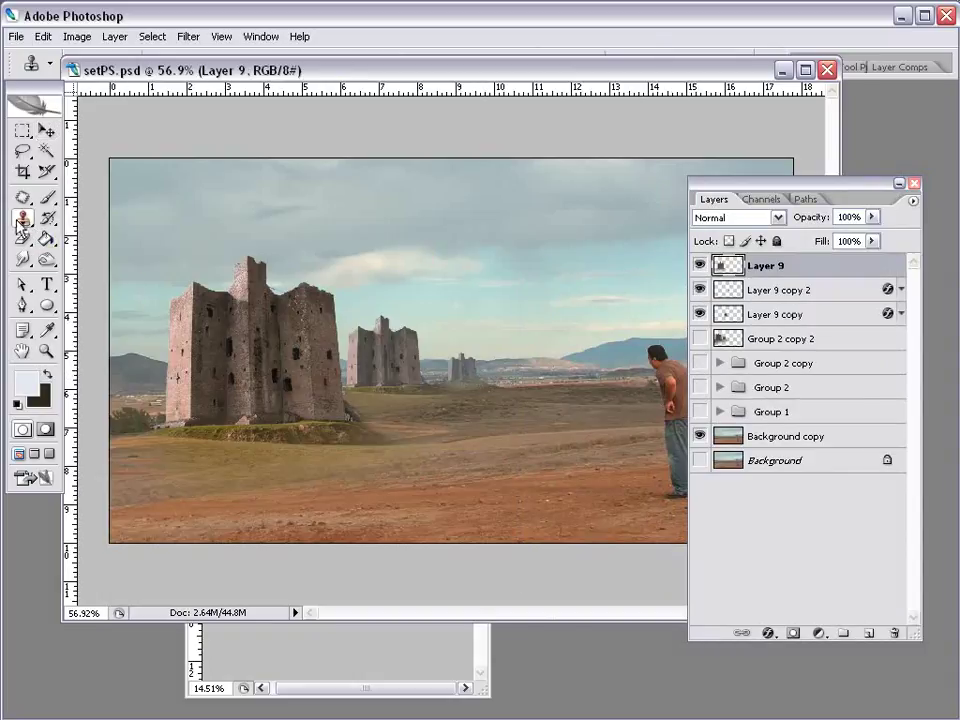
pyautogui.keyDown('ctrl'); pyautogui.click(210, 332); pyautogui.keyUp('ctrl')
pyautogui.keyDown('ctrl'); pyautogui.click(250, 340); pyautogui.keyUp('ctrl')
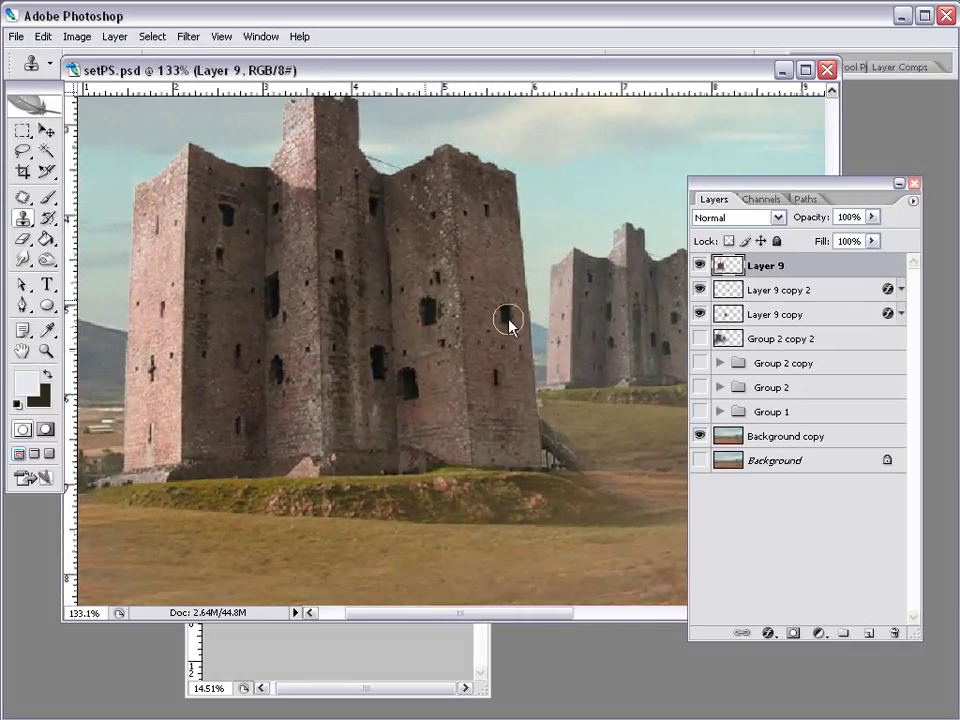
pyautogui.hscroll(3, 507, 320)
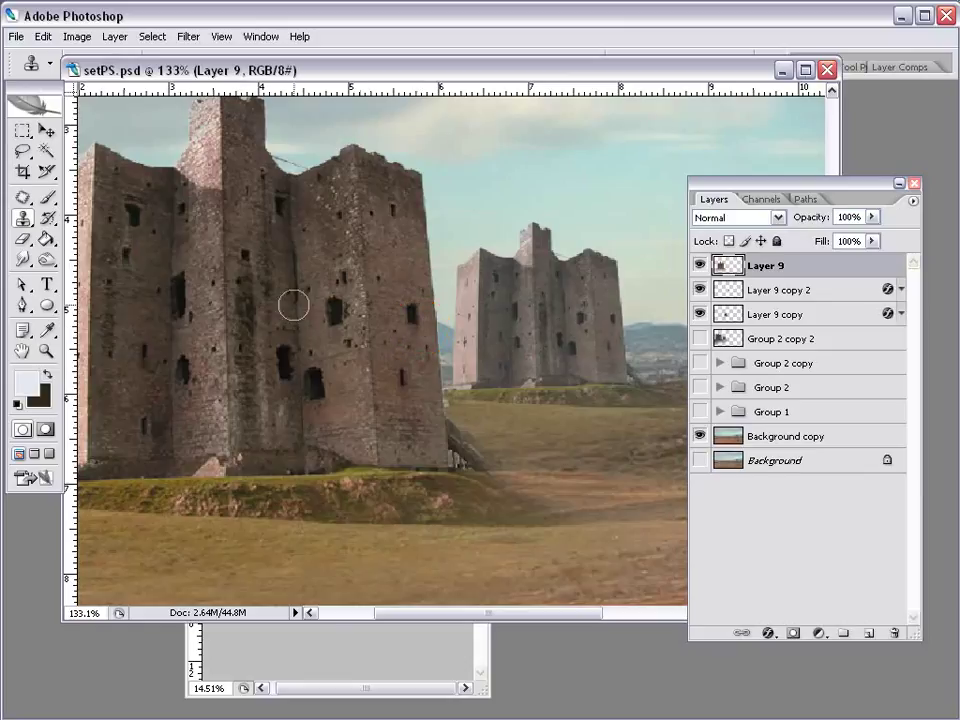
pyautogui.moveTo(293, 305)
pyautogui.mouseDown()
pyautogui.moveTo(339, 369)
pyautogui.moveTo(340, 312)
pyautogui.mouseUp()
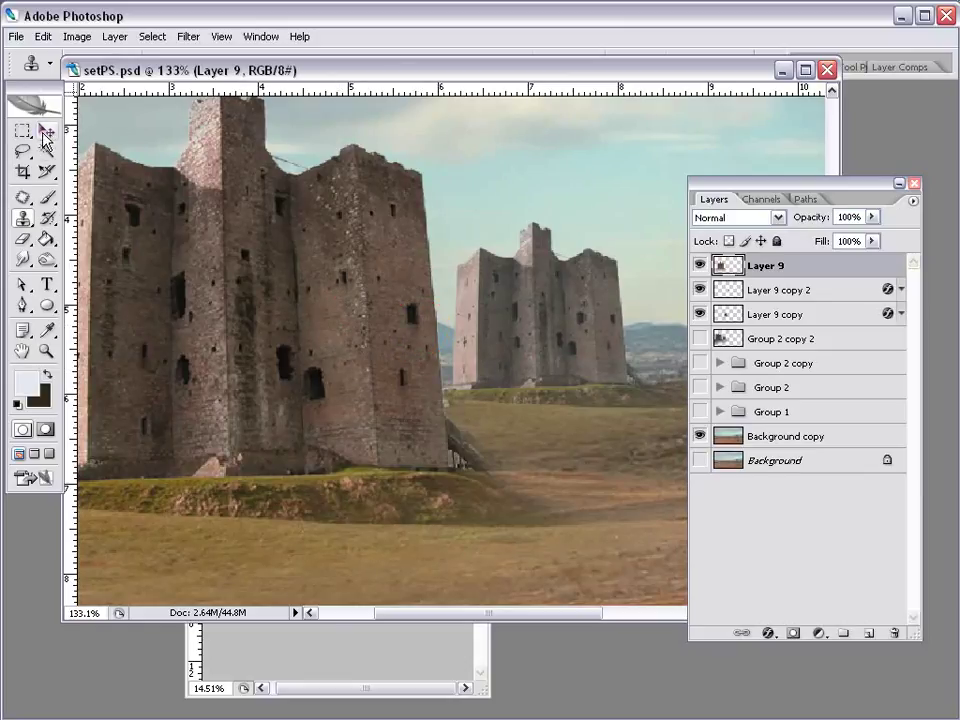
# Step: On Layer 9 copy, clone a window higher up the second castle's right-hand wall and paint out the two windows below it
pyautogui.keyDown('ctrl'); pyautogui.click(508, 326); pyautogui.keyUp('ctrl')
pyautogui.scroll(2, 573, 356)
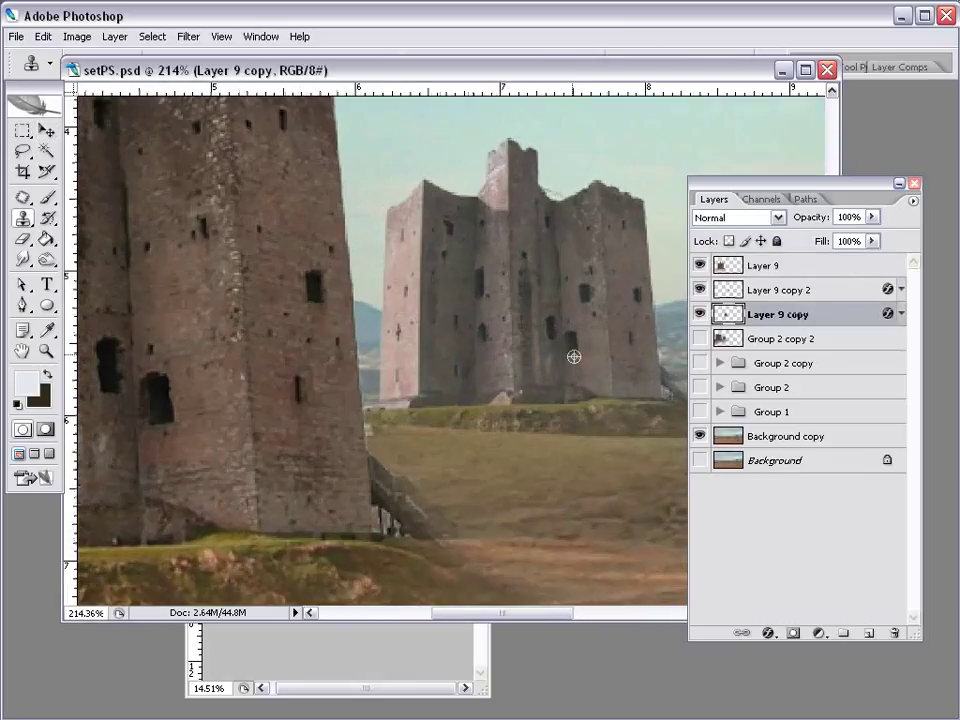
pyautogui.scroll(1, 573, 356)
pyautogui.moveTo(589, 279); pyautogui.dragTo(489, 326)
pyautogui.rightClick(480, 328)
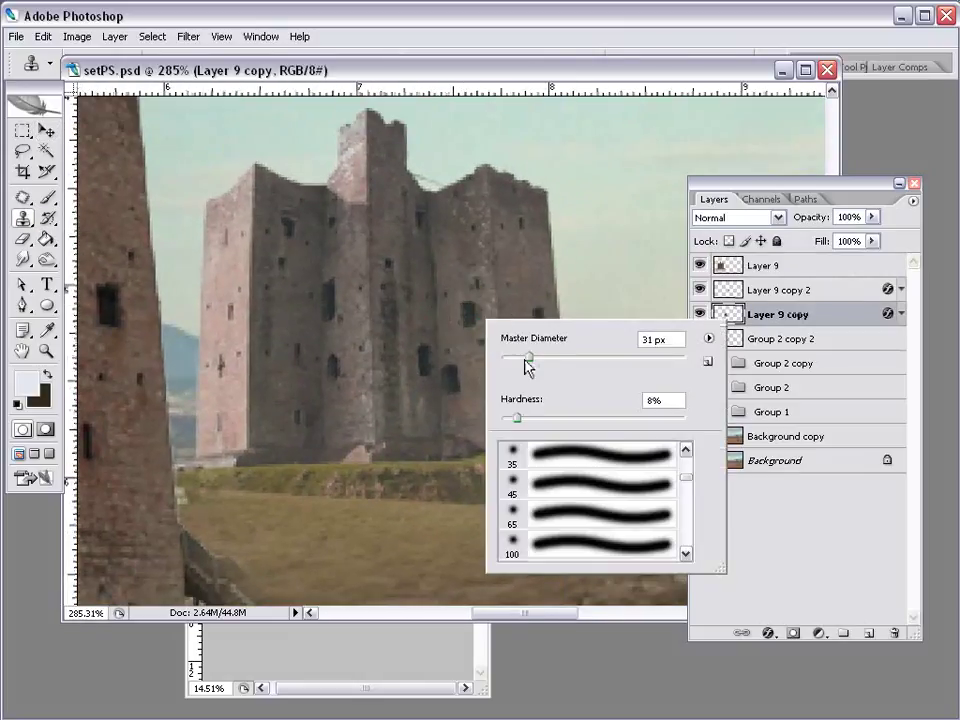
pyautogui.keyDown('alt'); pyautogui.click(460, 306); pyautogui.keyUp('alt')
pyautogui.click(468, 228)
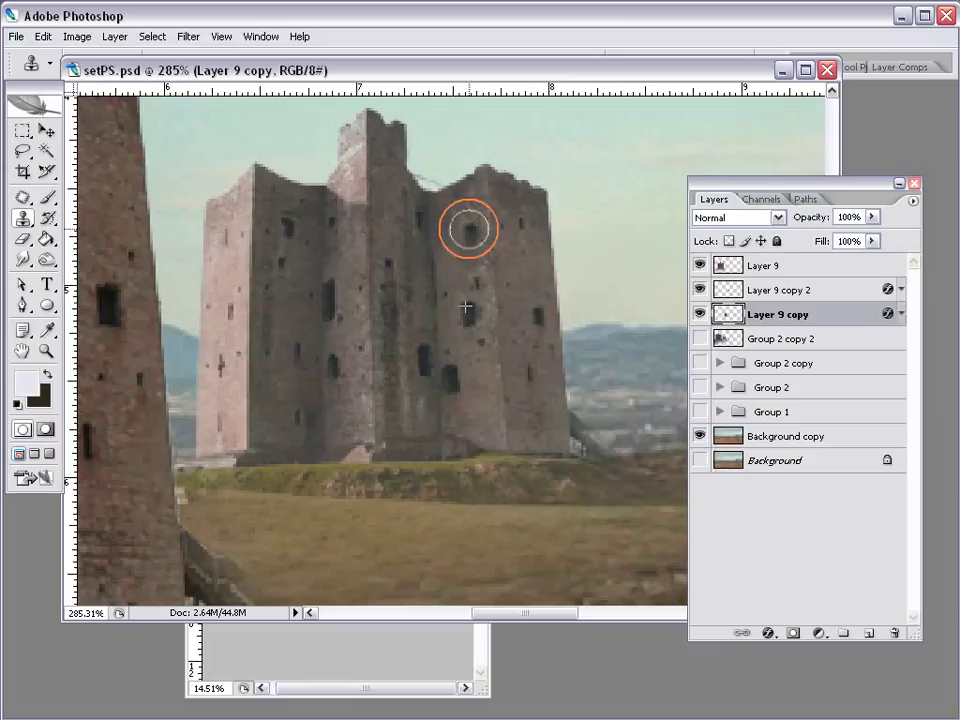
pyautogui.keyDown('alt'); pyautogui.click(493, 425); pyautogui.keyUp('alt')
pyautogui.click(469, 317)
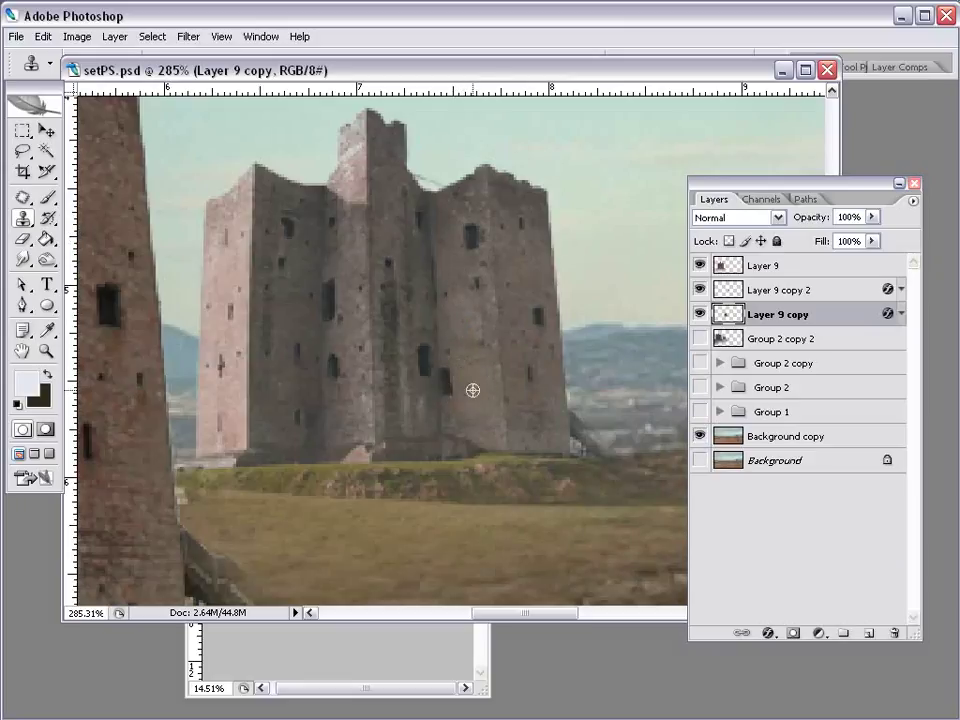
pyautogui.scroll(-3, 422, 441)
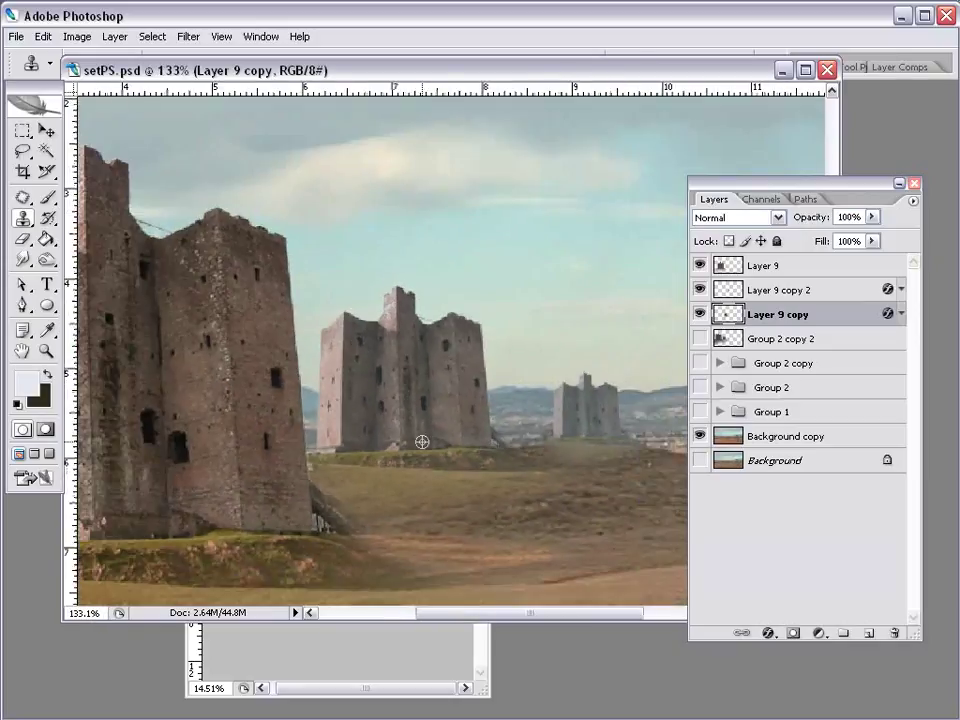
pyautogui.scroll(-2, 422, 441)
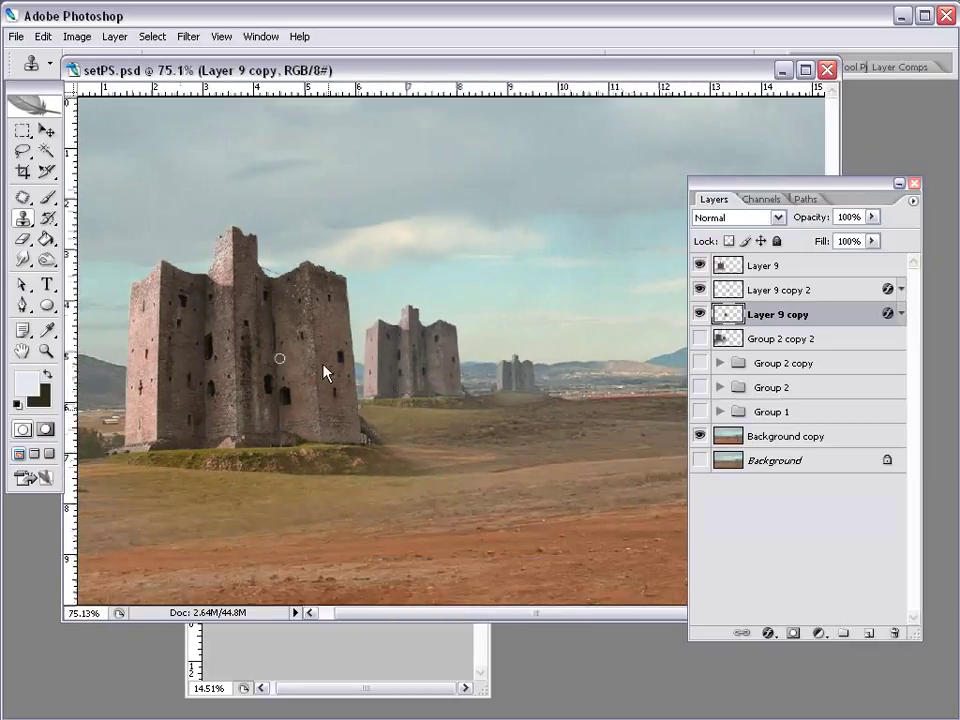
pyautogui.scroll(-2, 286, 385)
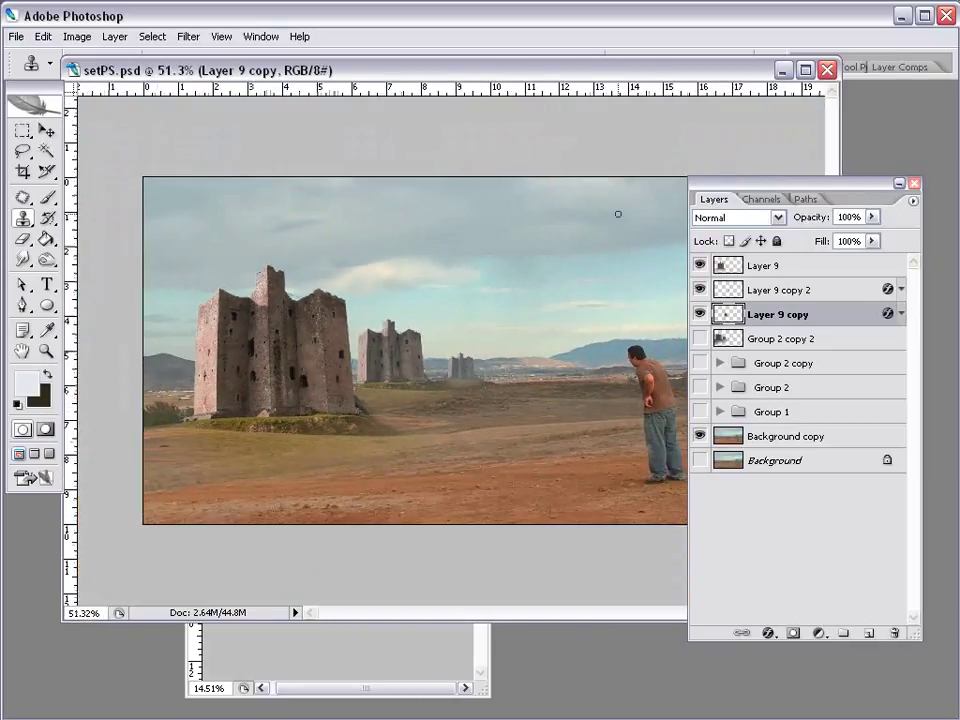
# Step: Gather the three castle layers, Layer 9, Layer 9 copy 2 and Layer 9 copy, into a new layer group
pyautogui.click(46, 131)
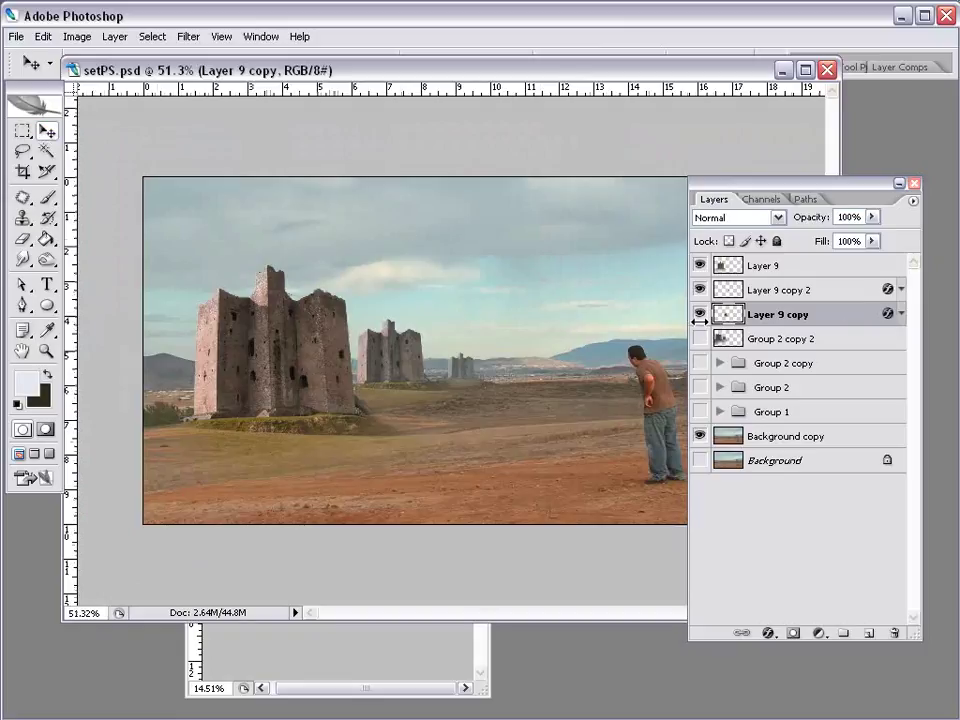
pyautogui.click(700, 266)
pyautogui.click(699, 267)
pyautogui.keyDown('shift'); pyautogui.click(766, 267); pyautogui.keyUp('shift')
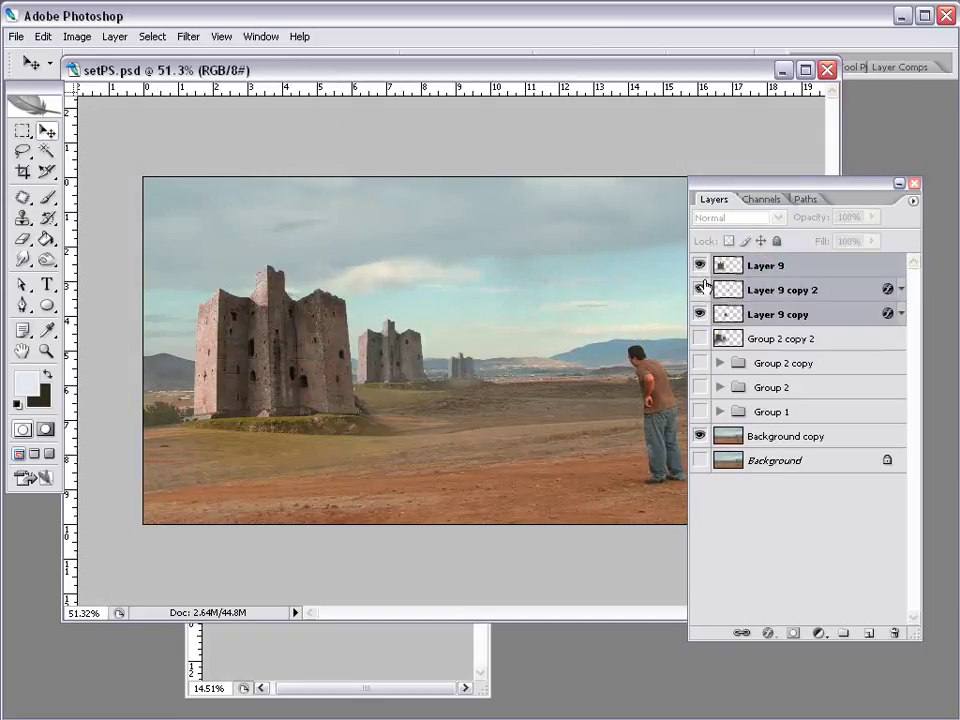
pyautogui.moveTo(767, 322); pyautogui.dragTo(841, 599)
pyautogui.click(845, 632)
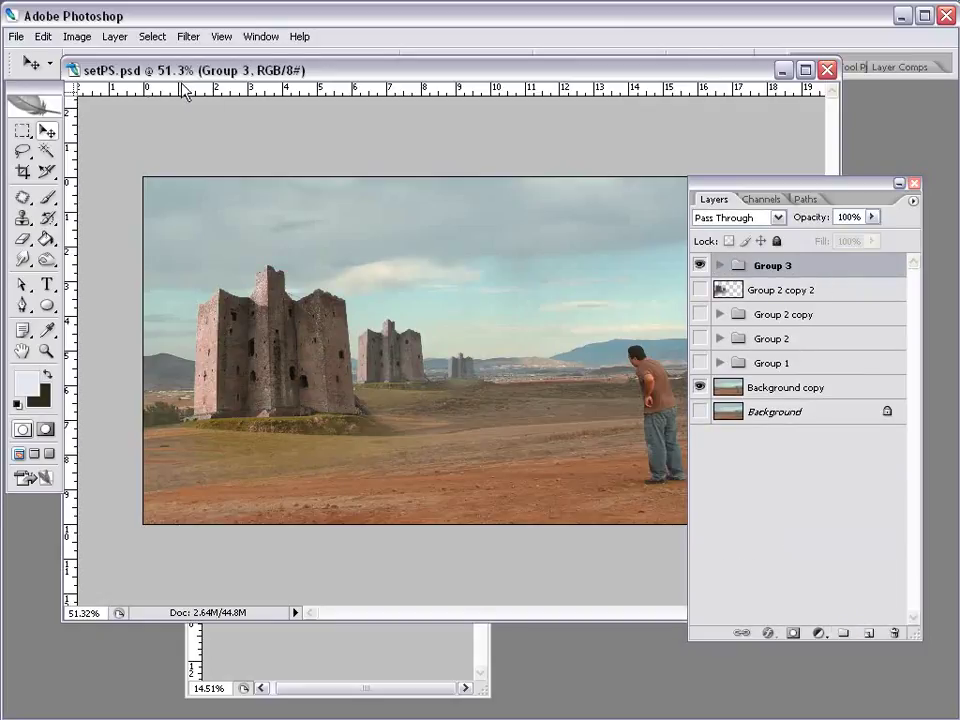
# Step: Duplicate the castle group within setPS.psd as Group 3 copy
pyautogui.click(118, 36)
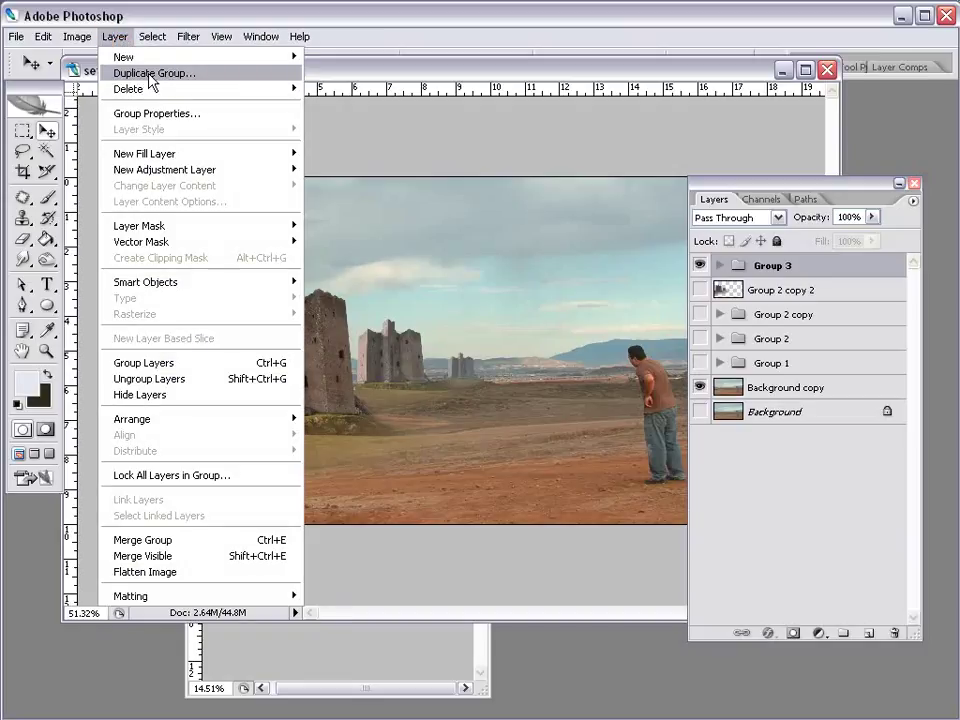
pyautogui.click(150, 74)
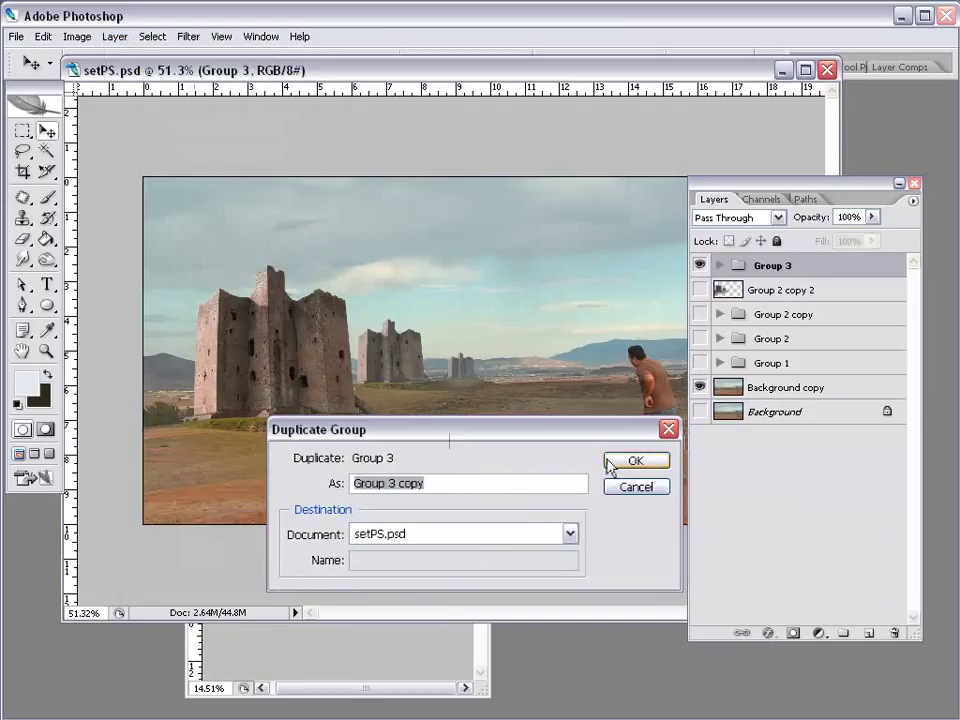
pyautogui.click(625, 459)
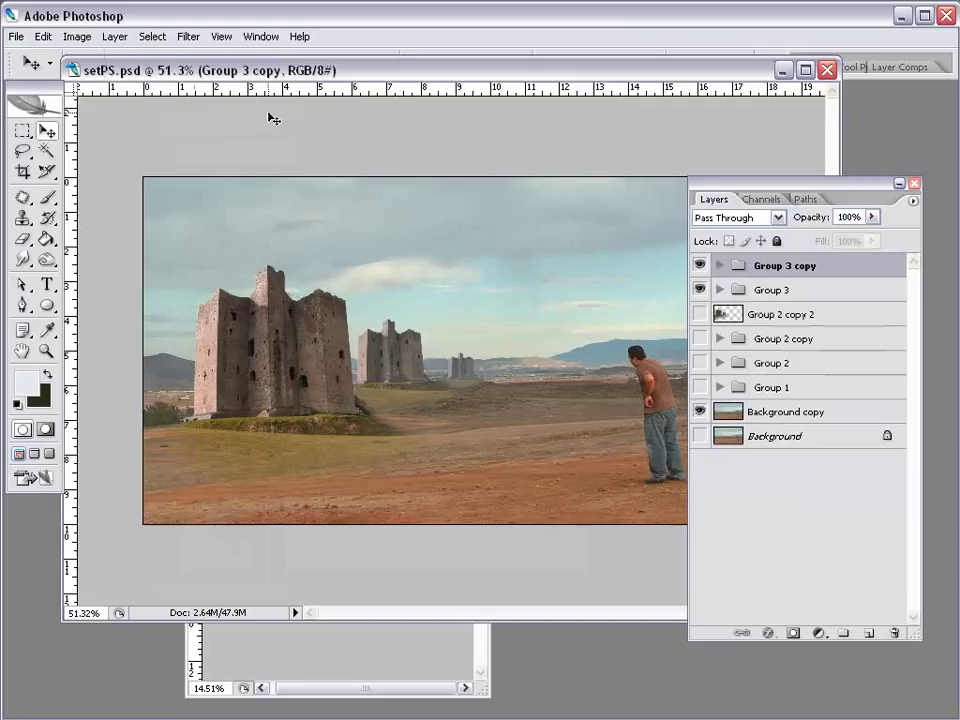
# Step: Merge the duplicated castle group into a single layer and hide the original Group 3
pyautogui.moveTo(864, 194); pyautogui.dragTo(612, 178)
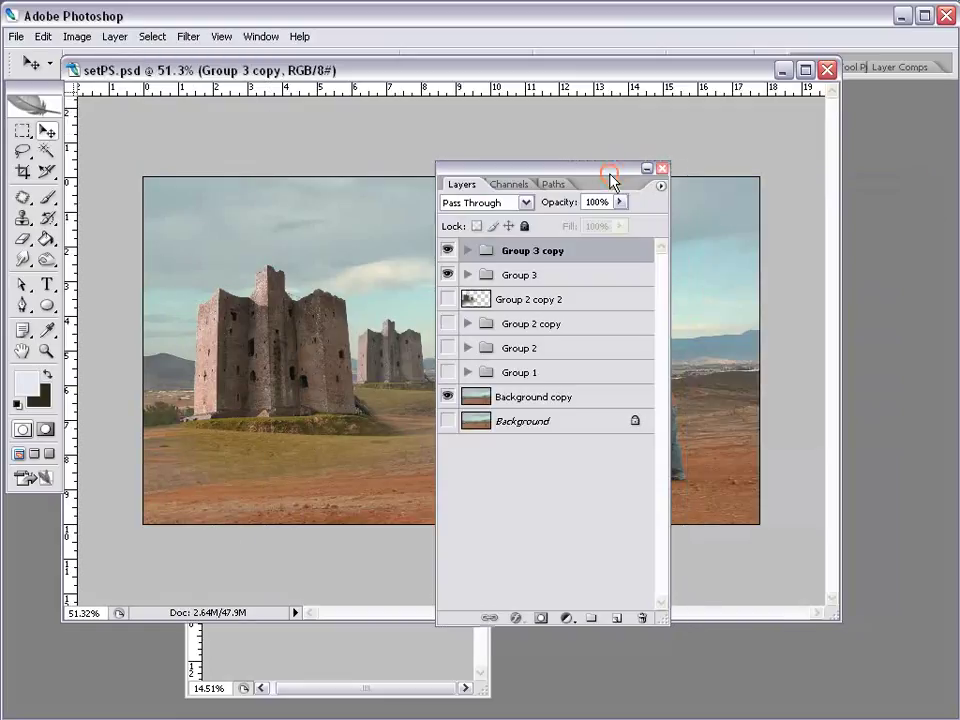
pyautogui.click(660, 186)
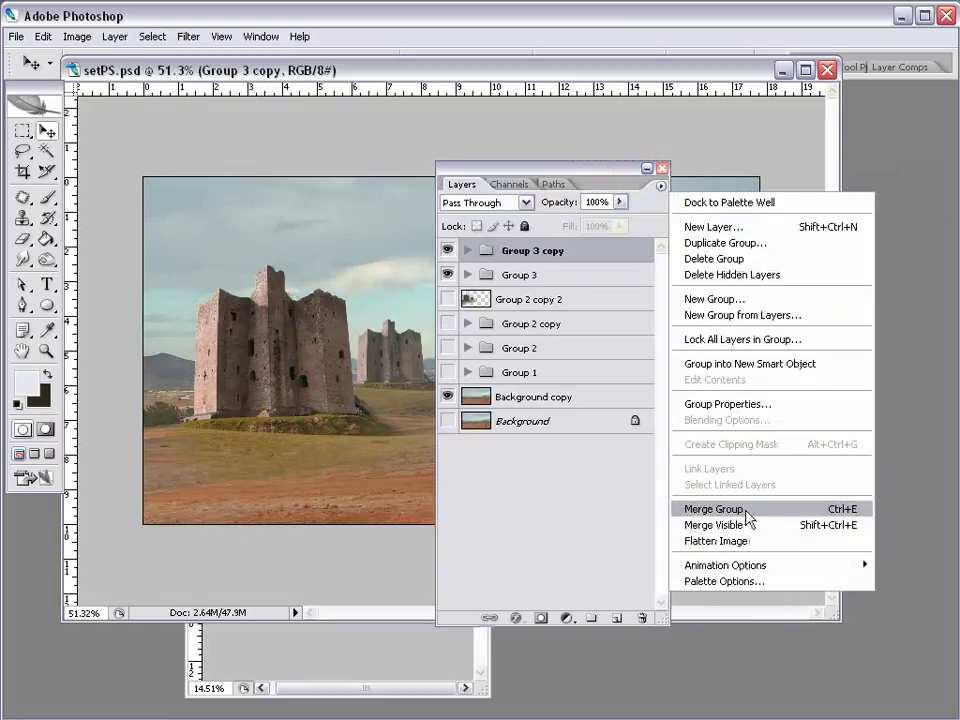
pyautogui.click(740, 509)
pyautogui.click(447, 274)
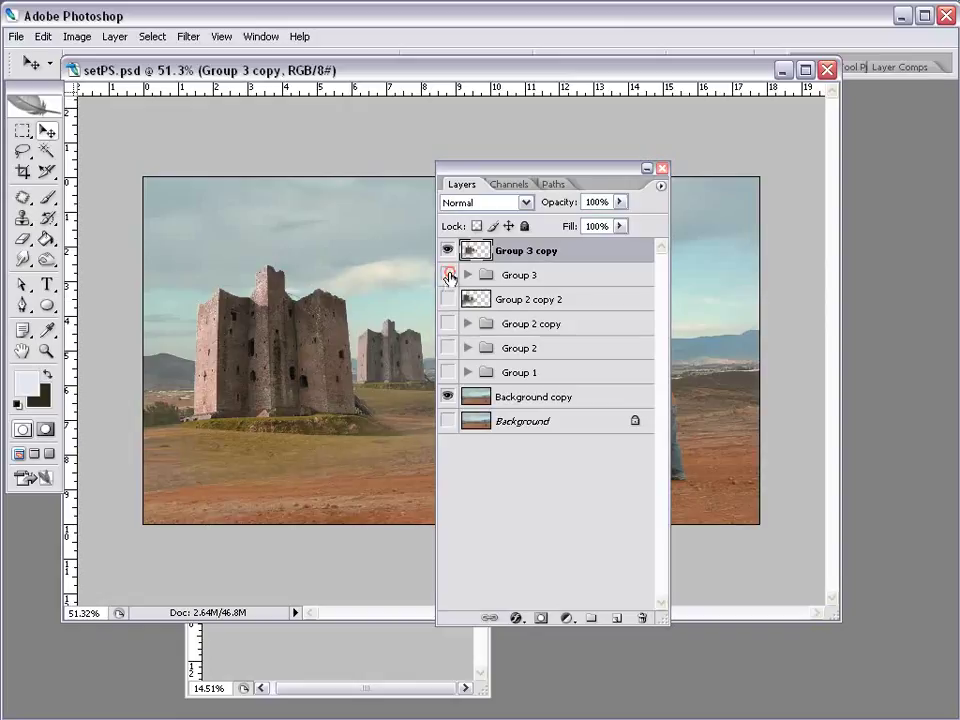
pyautogui.moveTo(503, 171); pyautogui.dragTo(642, 215)
pyautogui.moveTo(305, 400); pyautogui.dragTo(325, 404)
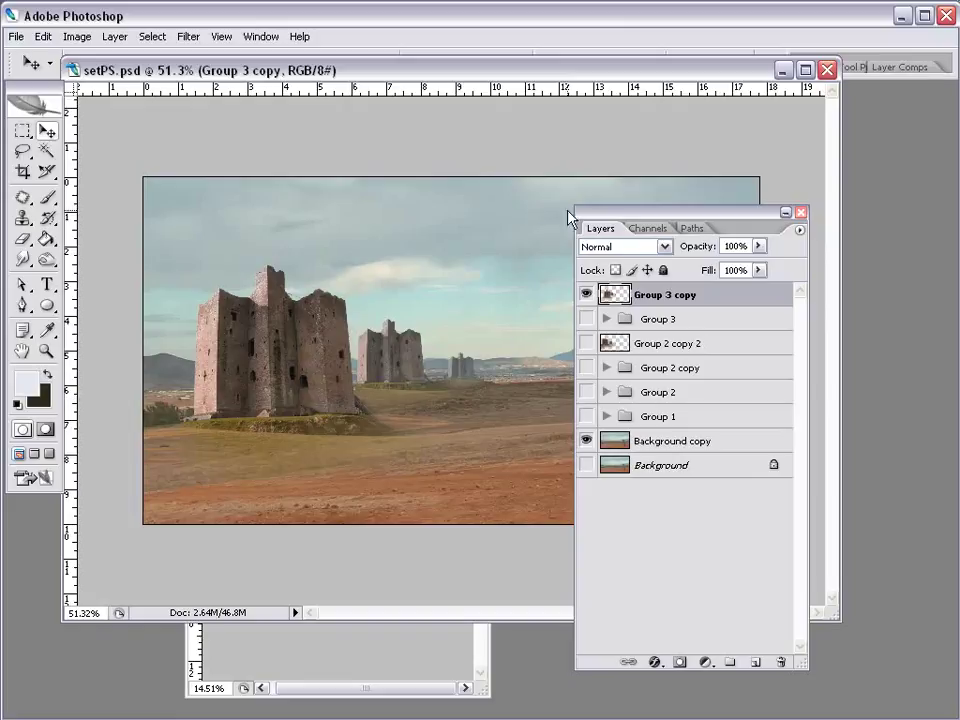
pyautogui.moveTo(649, 213); pyautogui.dragTo(701, 201)
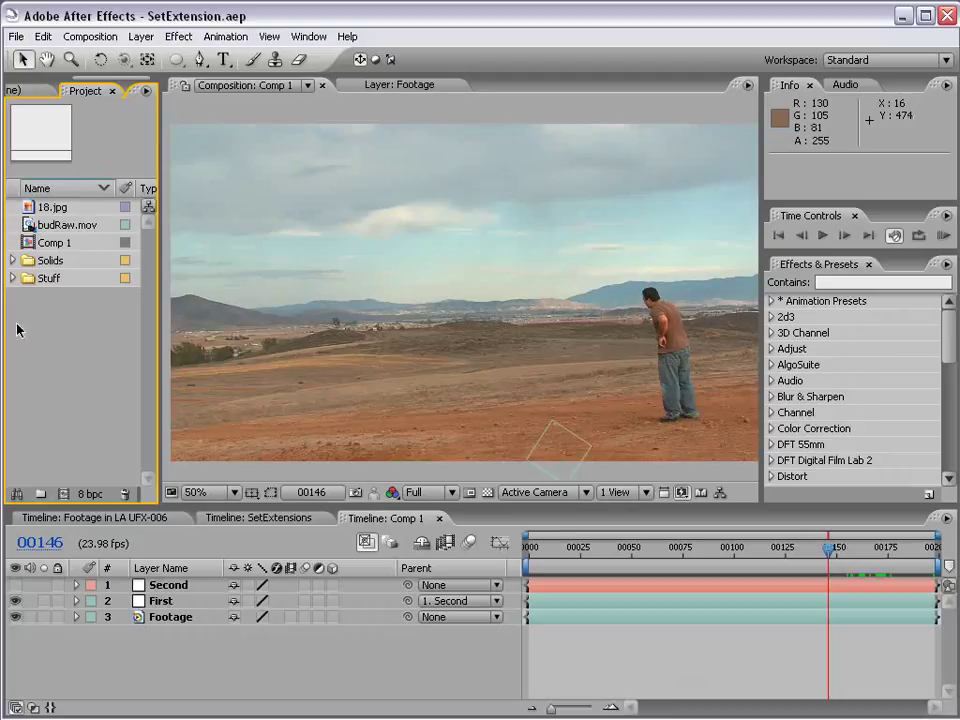
# Step: Switch to After Effects and import setNEW.psd as a Composition with footage dimensions set to Document Size
pyautogui.doubleClick(55, 323)
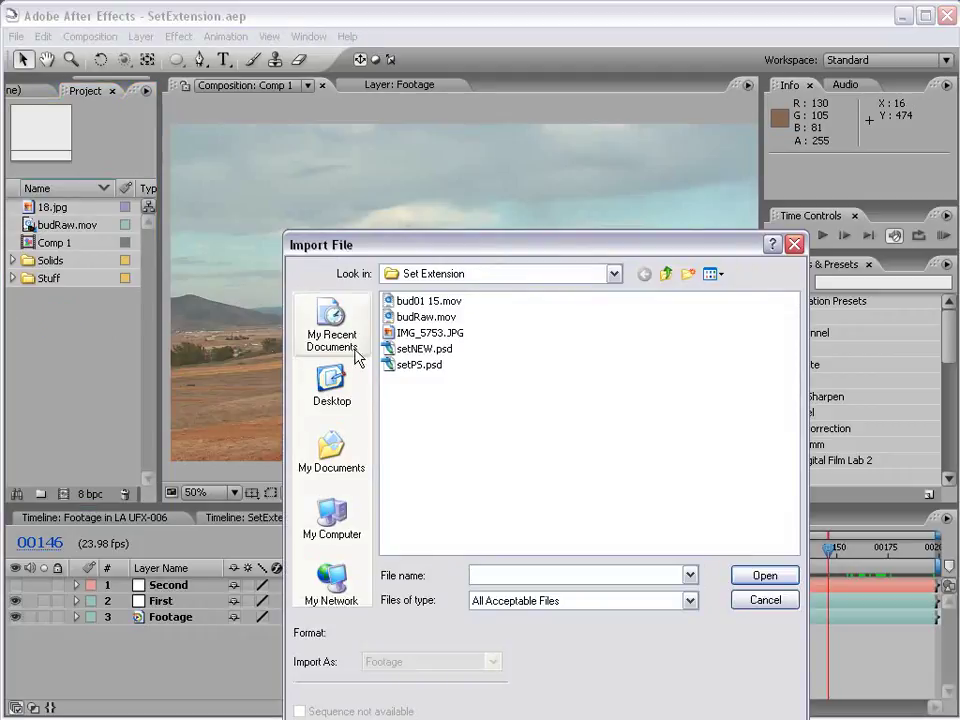
pyautogui.click(422, 348)
pyautogui.click(764, 576)
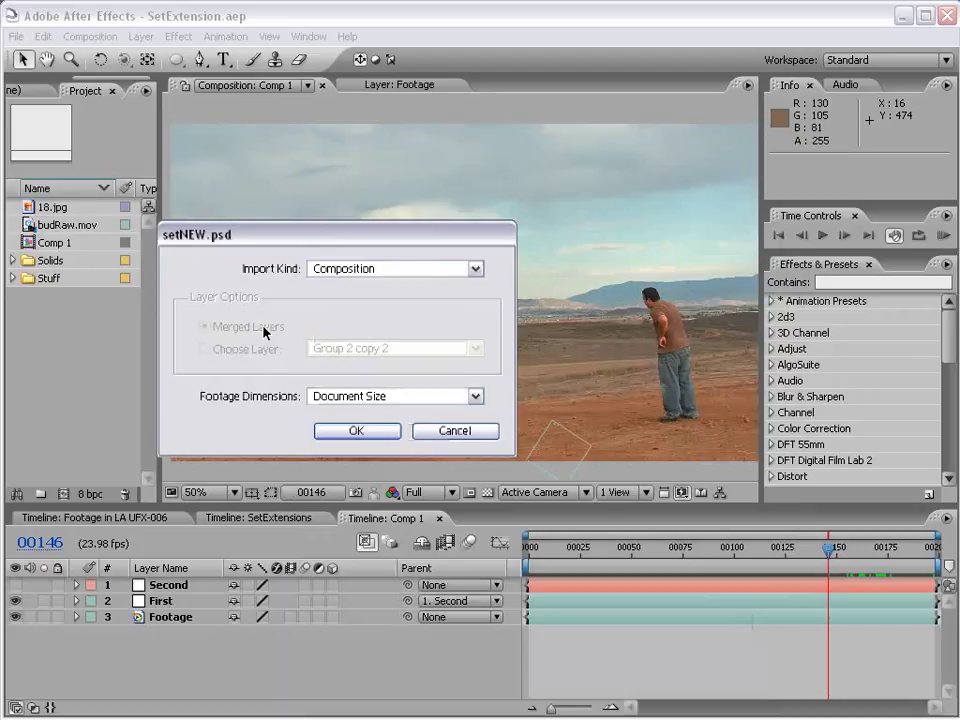
pyautogui.click(342, 270)
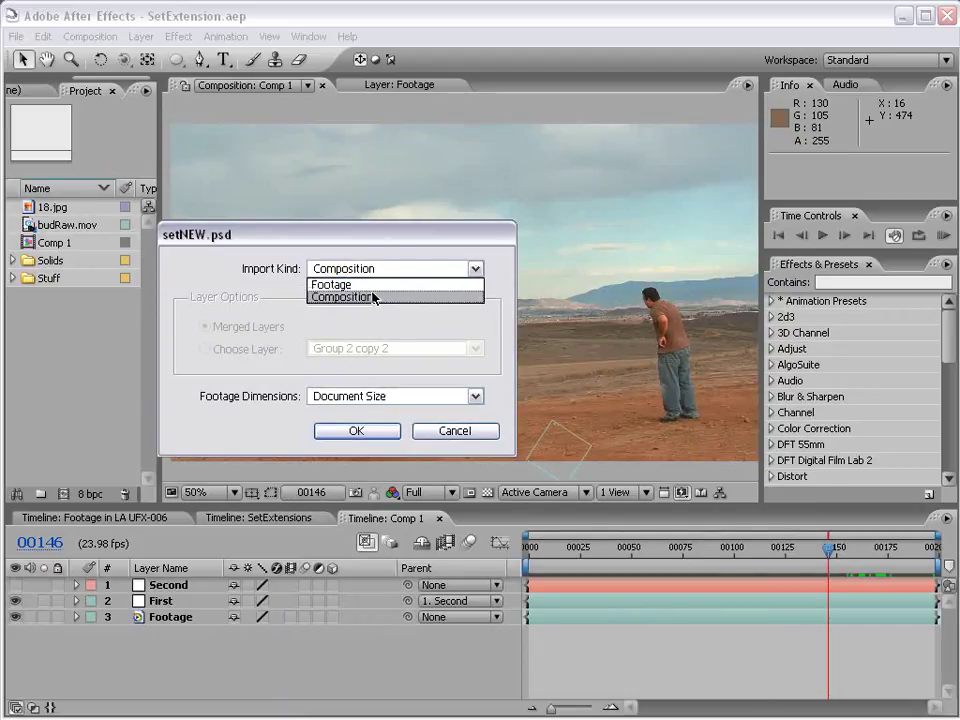
pyautogui.click(412, 297)
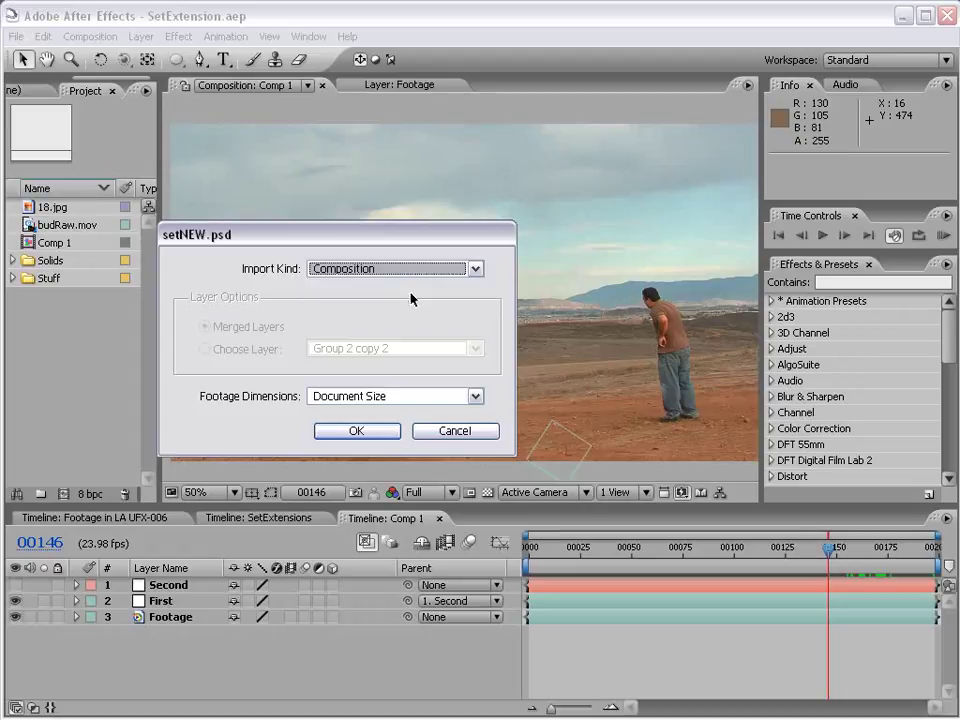
pyautogui.click(356, 431)
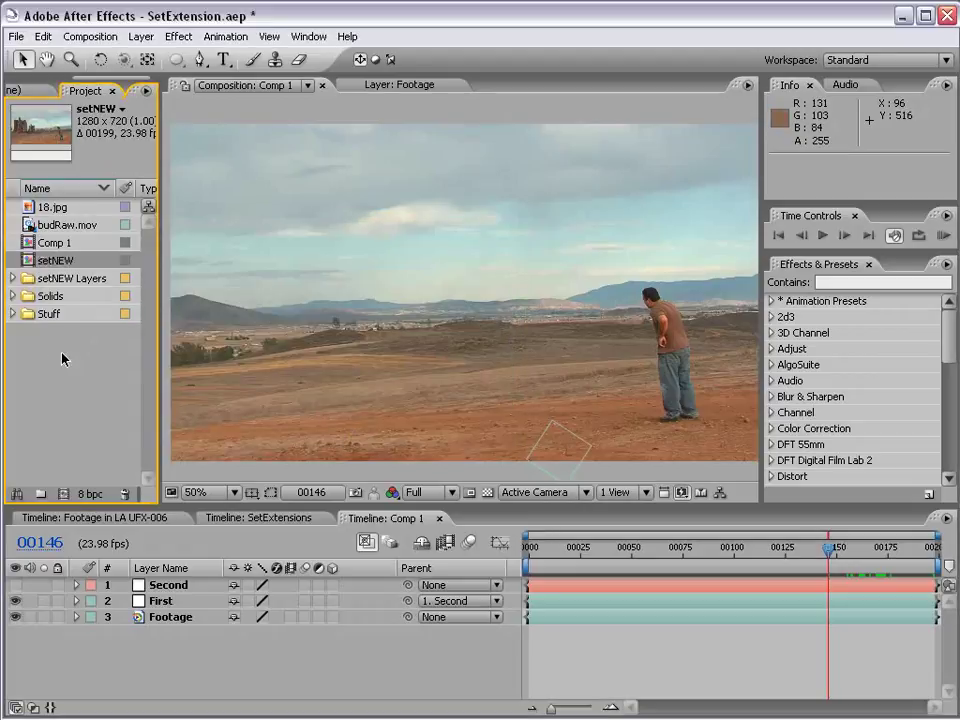
# Step: Copy the castle layer Group 2 copy 2 from the setNEW composition and paste it into Comp 1 above the nulls
pyautogui.doubleClick(30, 262)
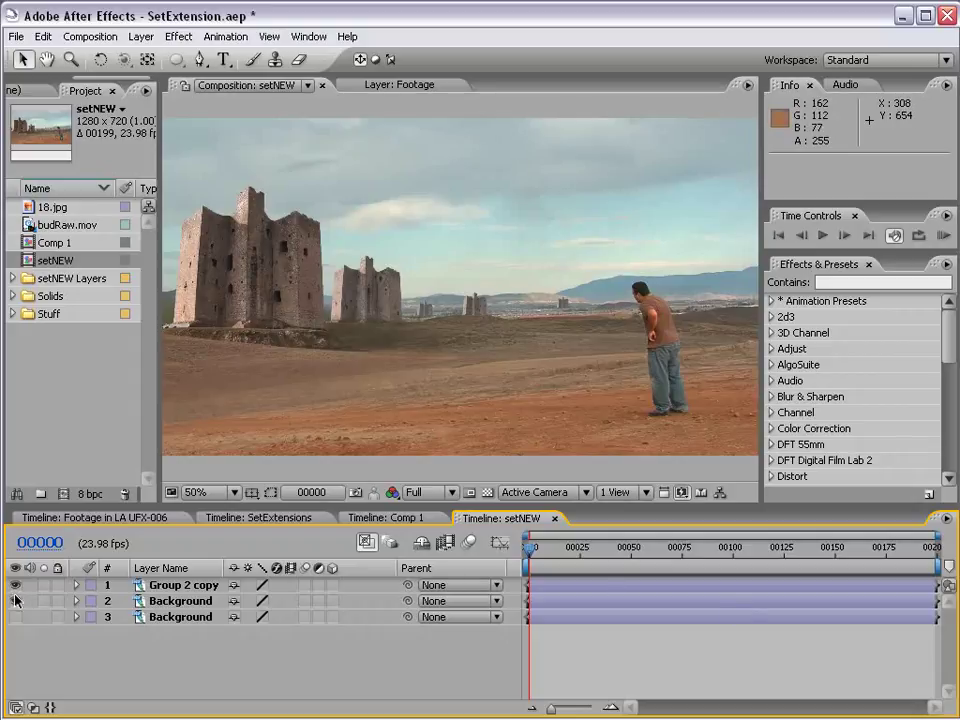
pyautogui.click(15, 600)
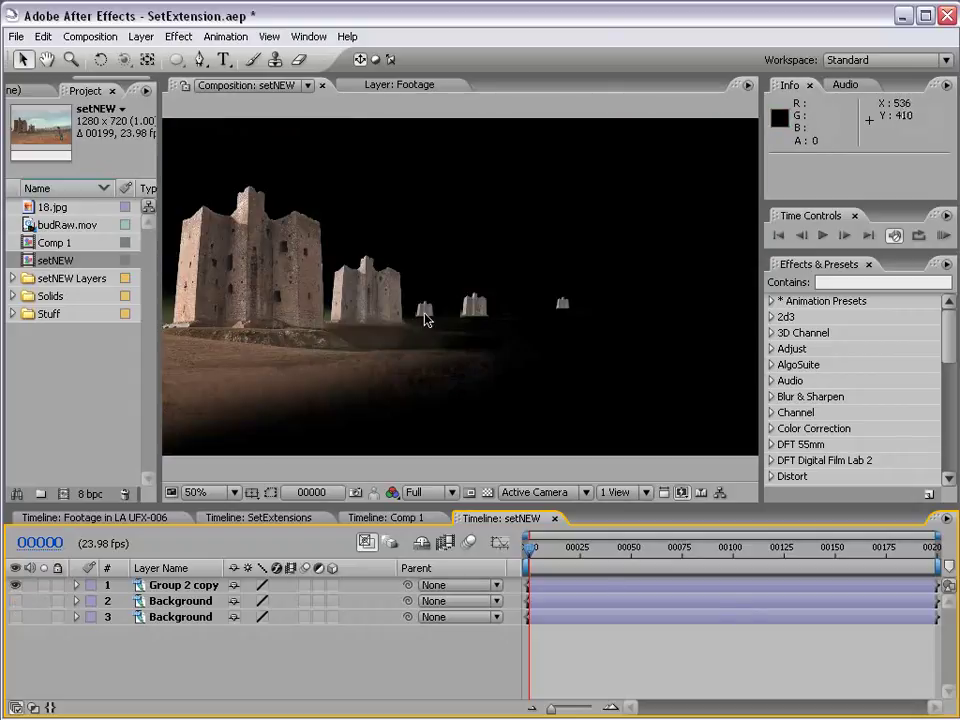
pyautogui.click(160, 589)
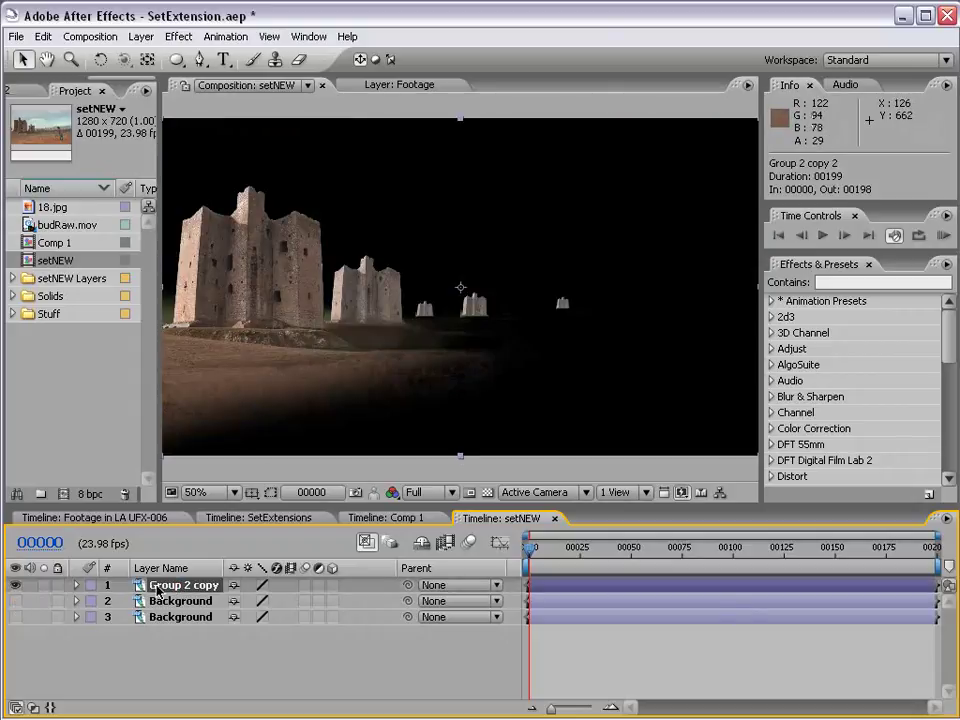
pyautogui.click(15, 601)
pyautogui.click(15, 601)
pyautogui.hotkey('ctrl', 'c')
pyautogui.click(362, 518)
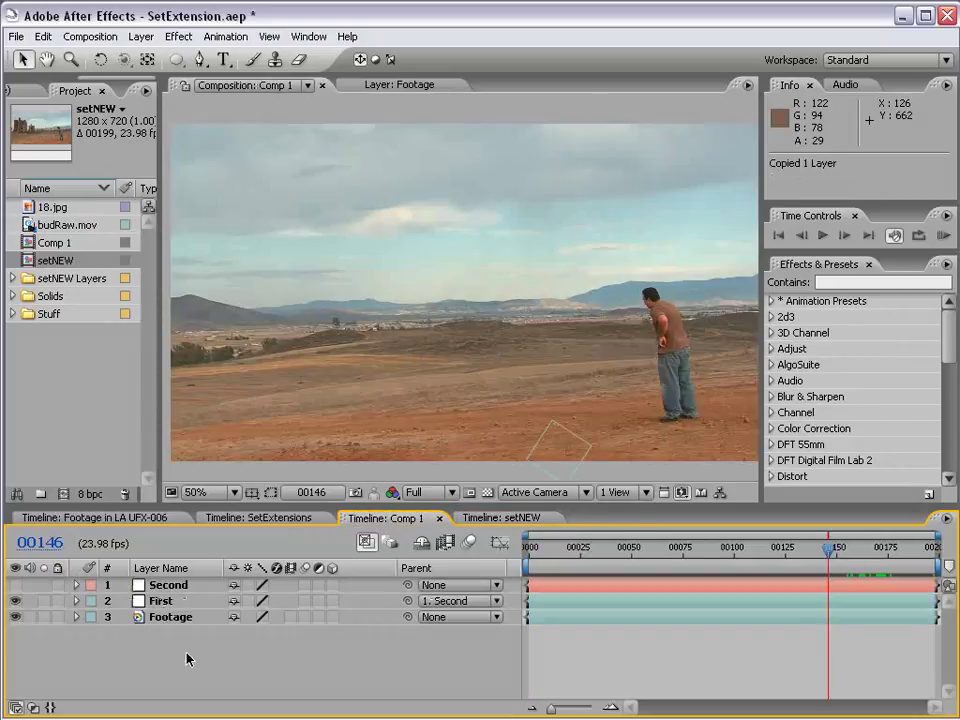
pyautogui.hotkey('ctrl', 'v')
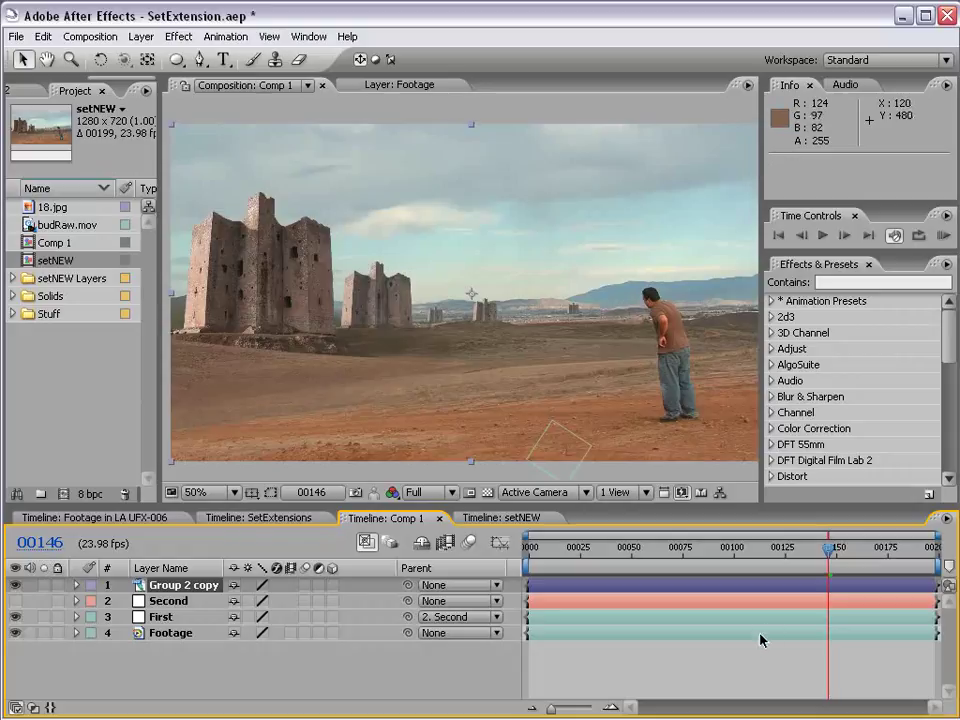
# Step: Parent the pasted castle layer to the First null and scrub to frame 197 to check that it follows the footage
pyautogui.moveTo(828, 550)
pyautogui.mouseDown()
pyautogui.moveTo(753, 552)
pyautogui.moveTo(828, 556)
pyautogui.mouseUp()
pyautogui.moveTo(408, 586); pyautogui.dragTo(166, 620)
pyautogui.click(170, 620)
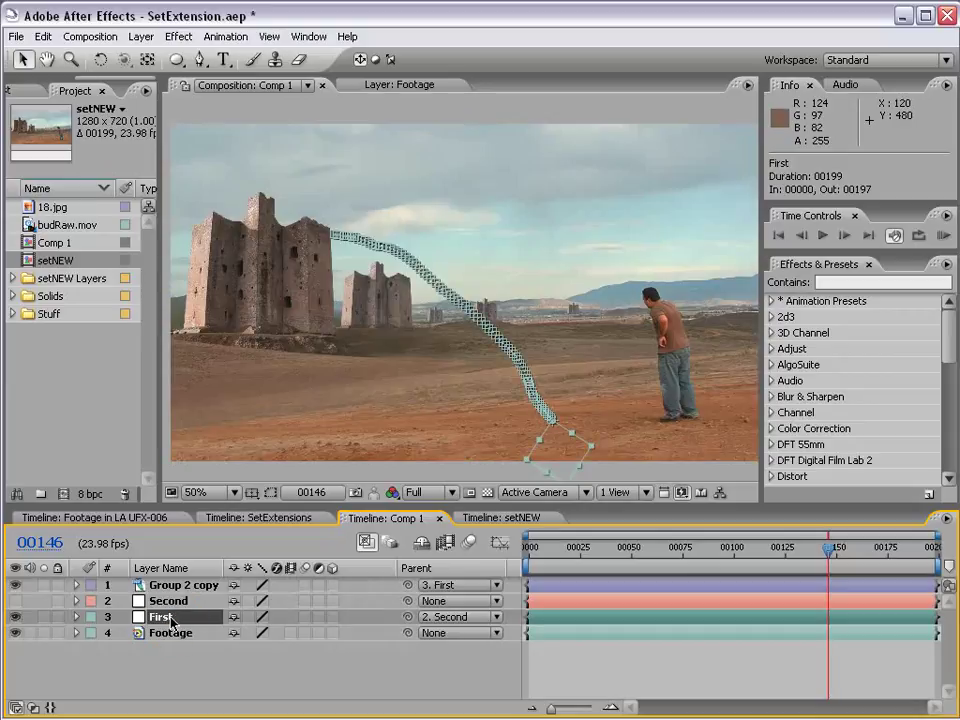
pyautogui.click(761, 686)
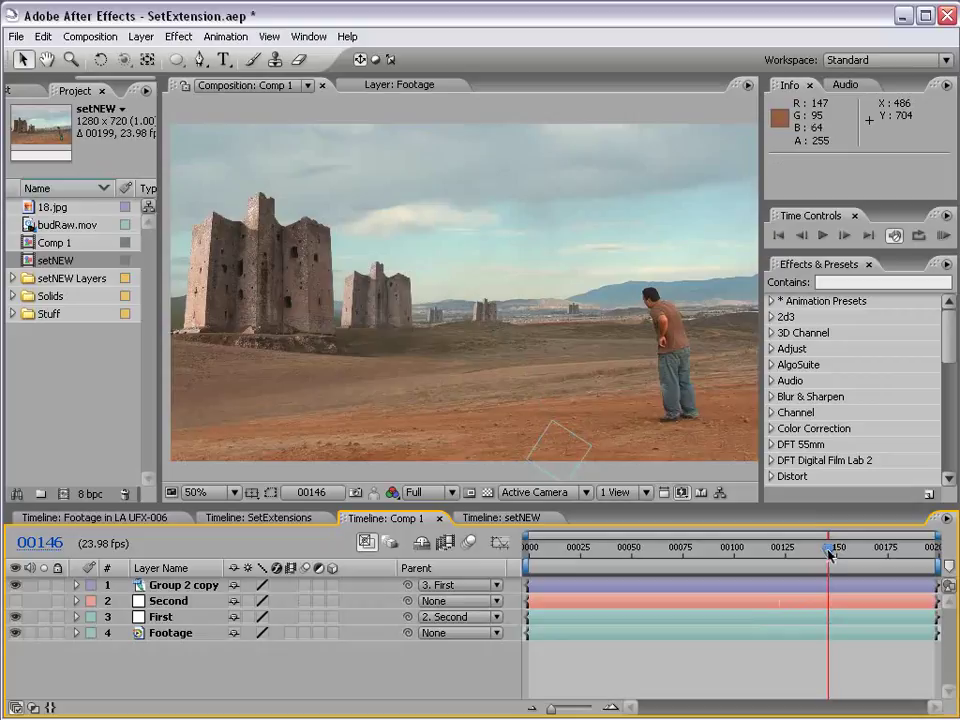
pyautogui.moveTo(829, 552); pyautogui.dragTo(944, 551)
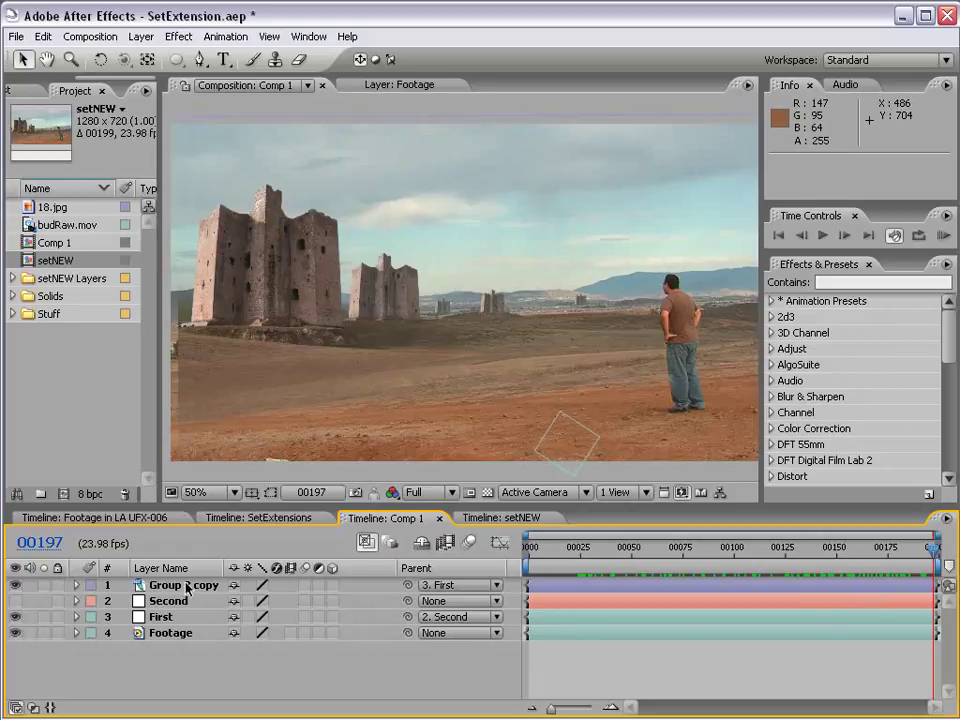
# Step: Shift the Group 2 copy 2 castle layer slightly left to about position -311.5, -120.6, and go to frame 172
pyautogui.click(240, 390)
pyautogui.moveTo(242, 377); pyautogui.dragTo(238, 383)
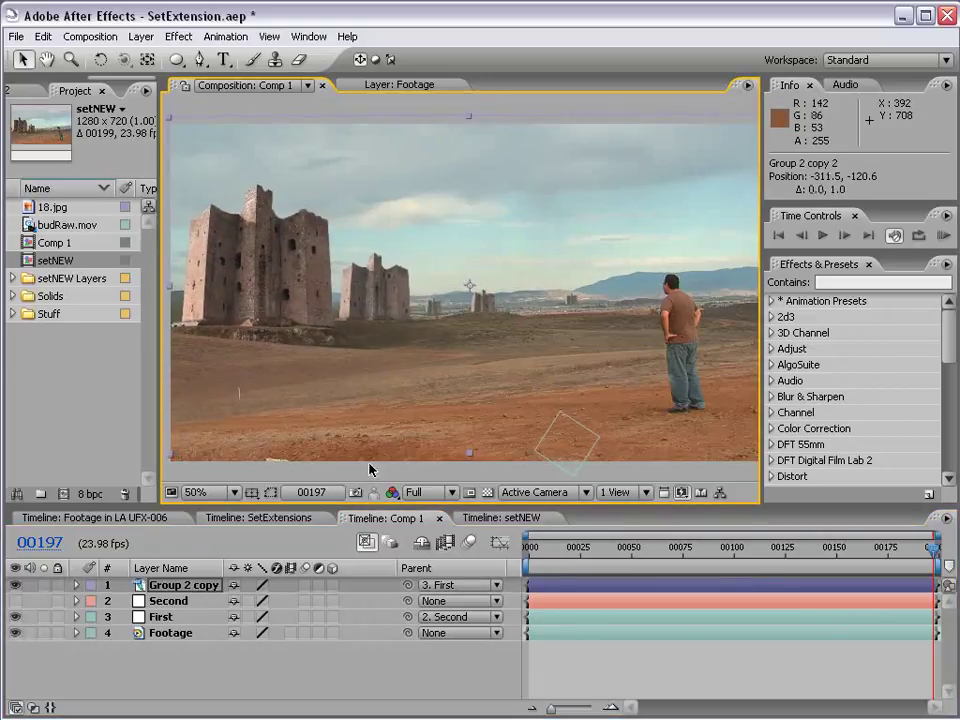
pyautogui.moveTo(920, 548); pyautogui.dragTo(880, 549)
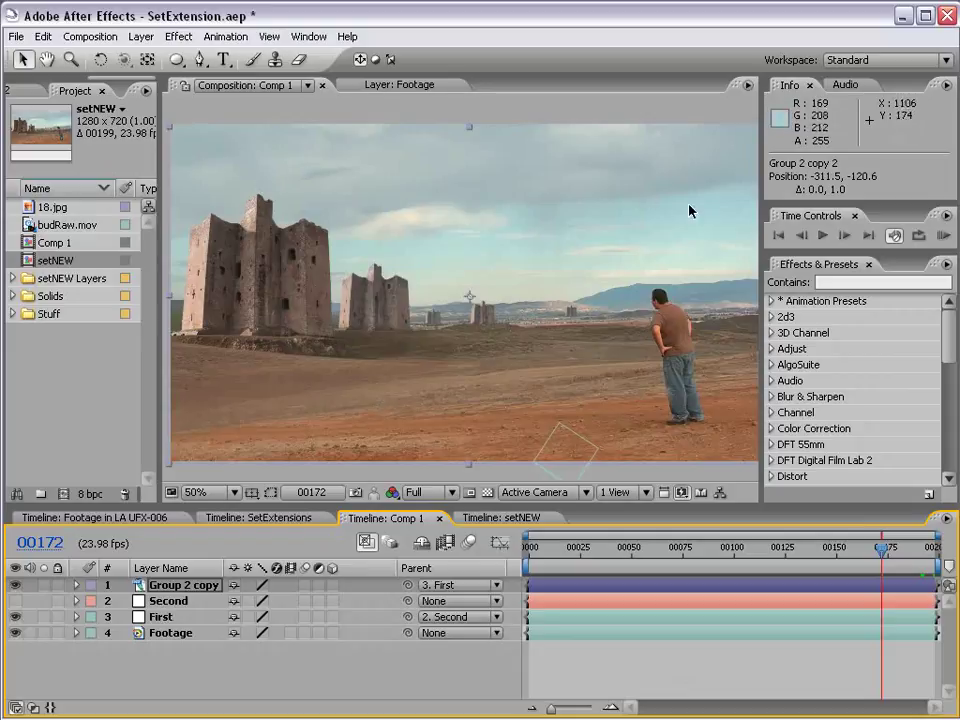
# Step: Add the 18.jpg cloud image to Comp 1 as the uppermost layer and scale it down to about 29%
pyautogui.click(56, 208)
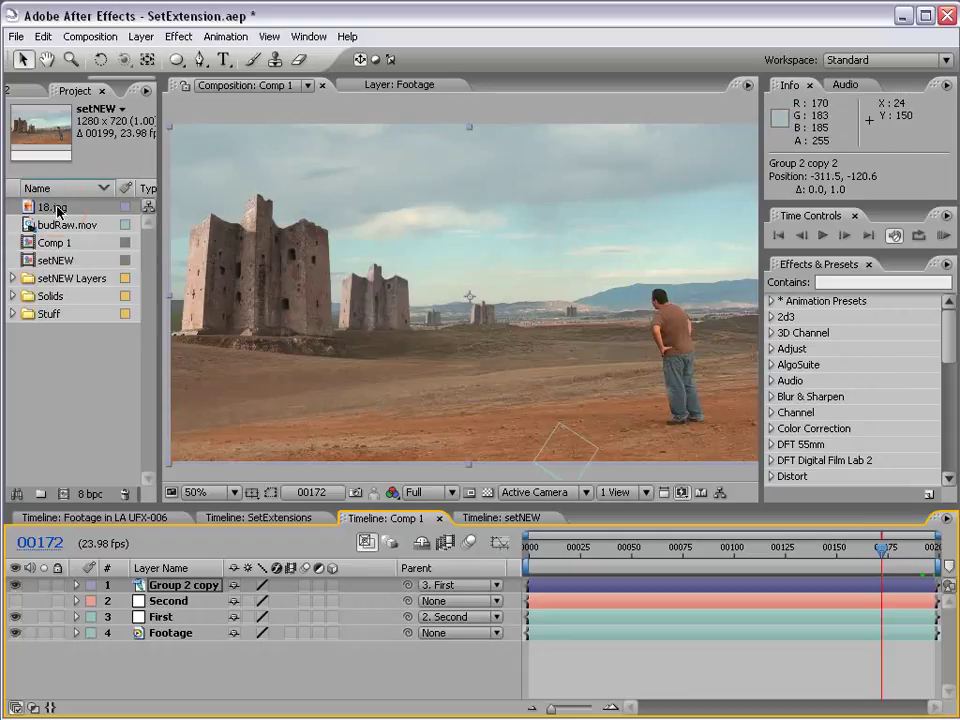
pyautogui.moveTo(58, 210); pyautogui.dragTo(463, 285)
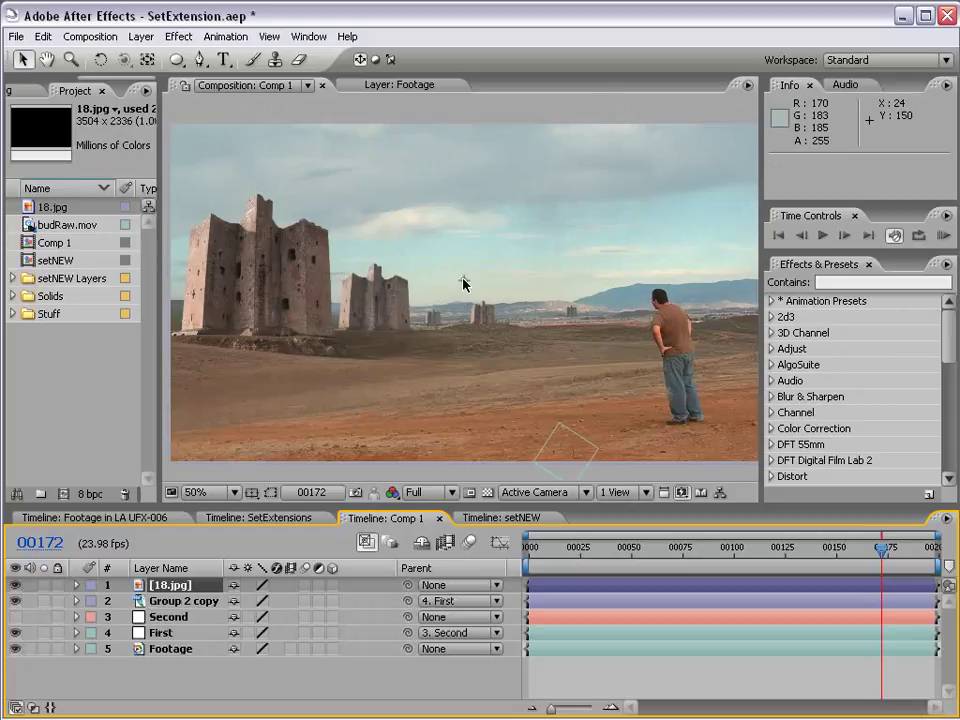
pyautogui.scroll(-2, 463, 285)
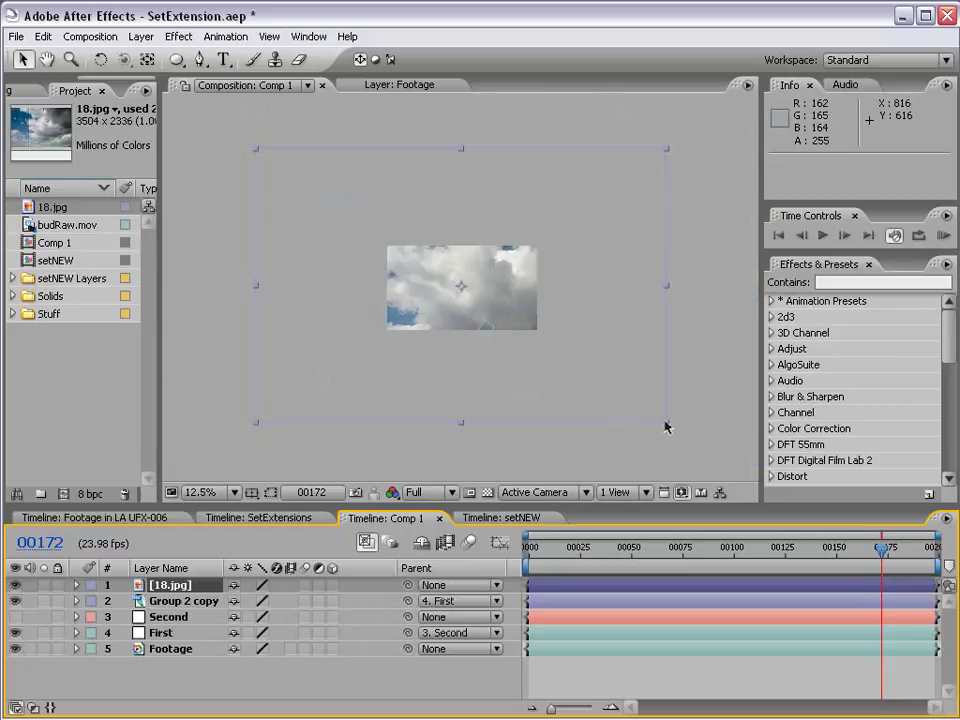
pyautogui.moveTo(666, 427); pyautogui.dragTo(534, 332)
pyautogui.scroll(1, 478, 351)
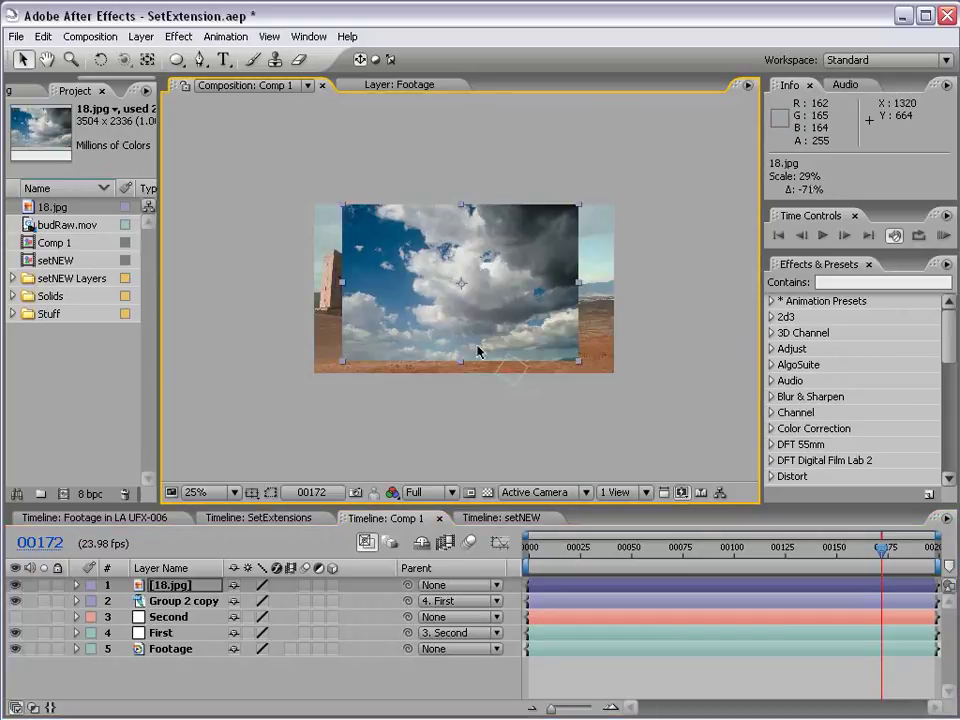
# Step: Move the 18.jpg layer up over the sky to about position 536, 112 and set its opacity to 50%
pyautogui.moveTo(450, 317); pyautogui.dragTo(428, 262)
pyautogui.press('t')
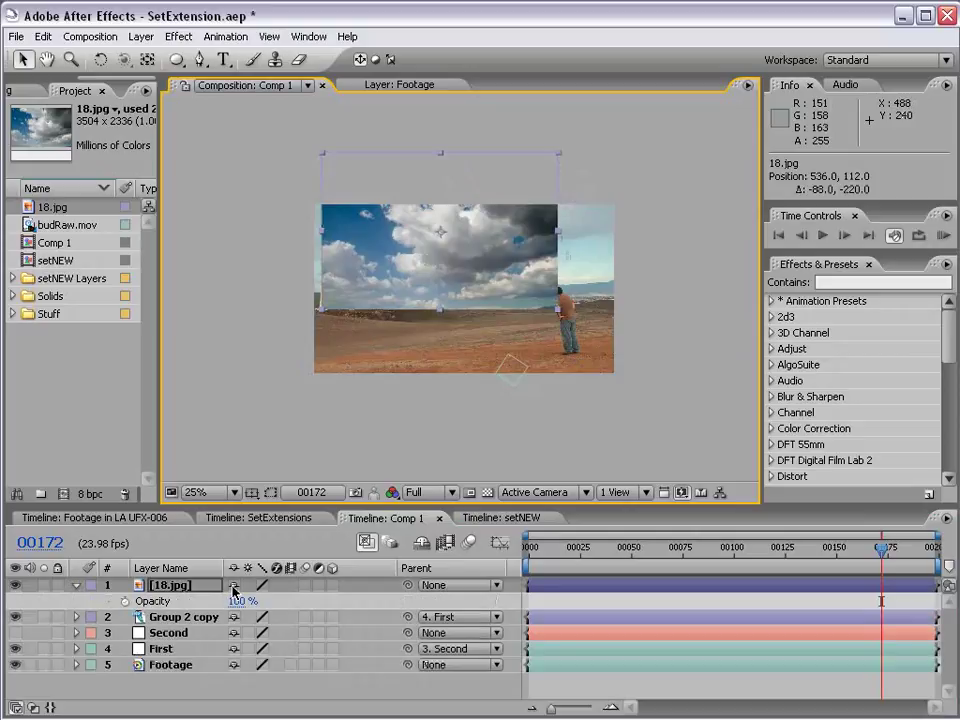
pyautogui.click(240, 601)
pyautogui.write('50')
pyautogui.press('Return')
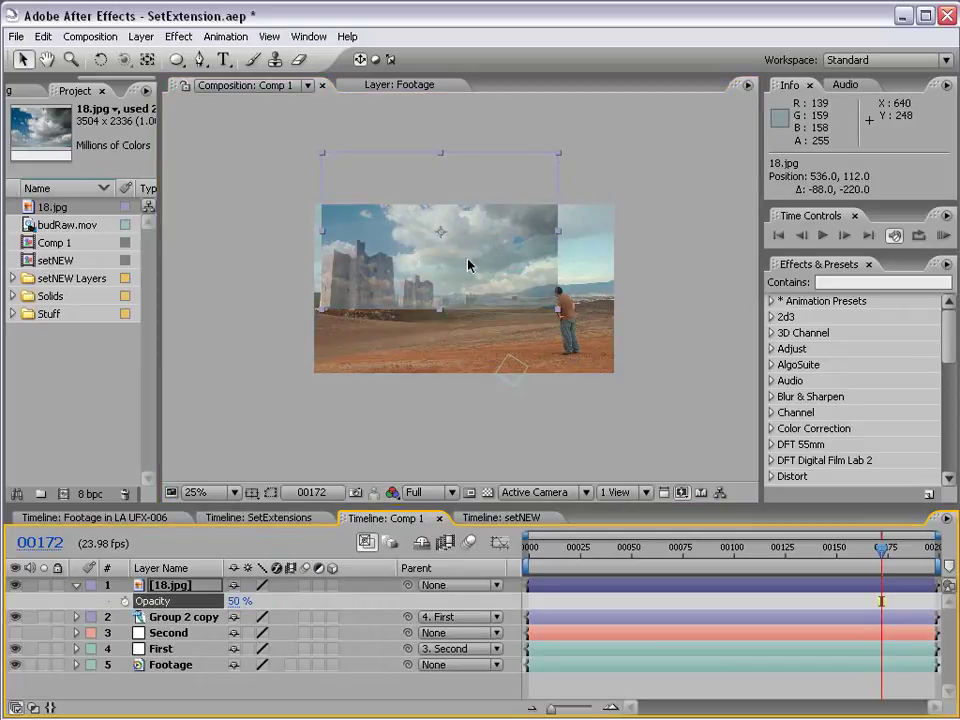
# Step: Enlarge the cloud layer to about 43% and position it over the sky at about 604, -92
pyautogui.scroll(1, 468, 265)
pyautogui.moveTo(656, 334); pyautogui.dragTo(770, 415)
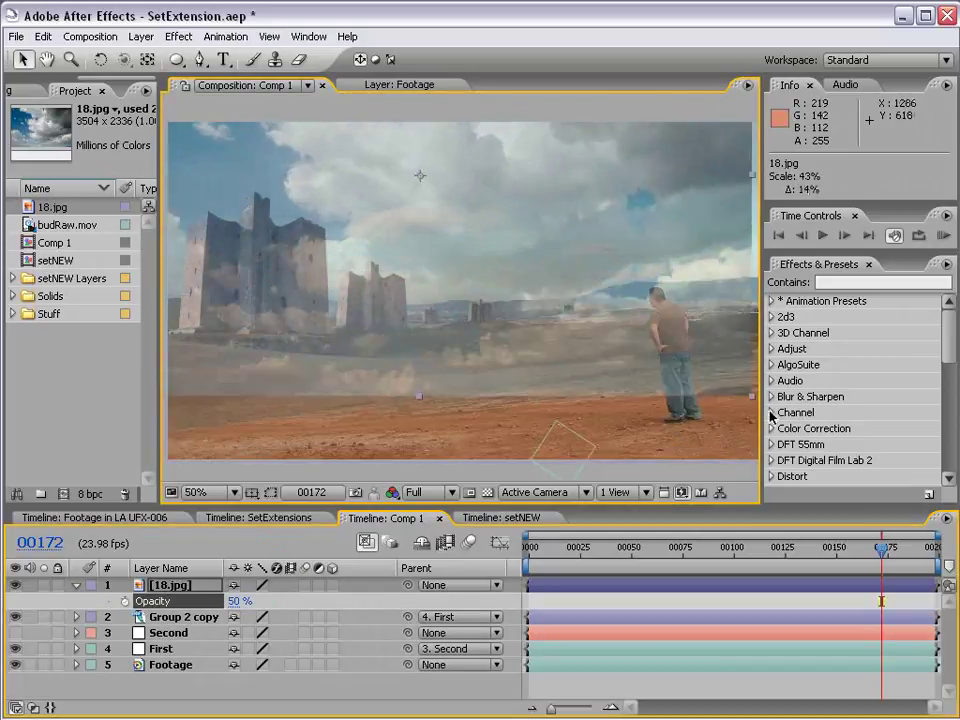
pyautogui.scroll(-1, 458, 282)
pyautogui.moveTo(456, 270); pyautogui.dragTo(461, 236)
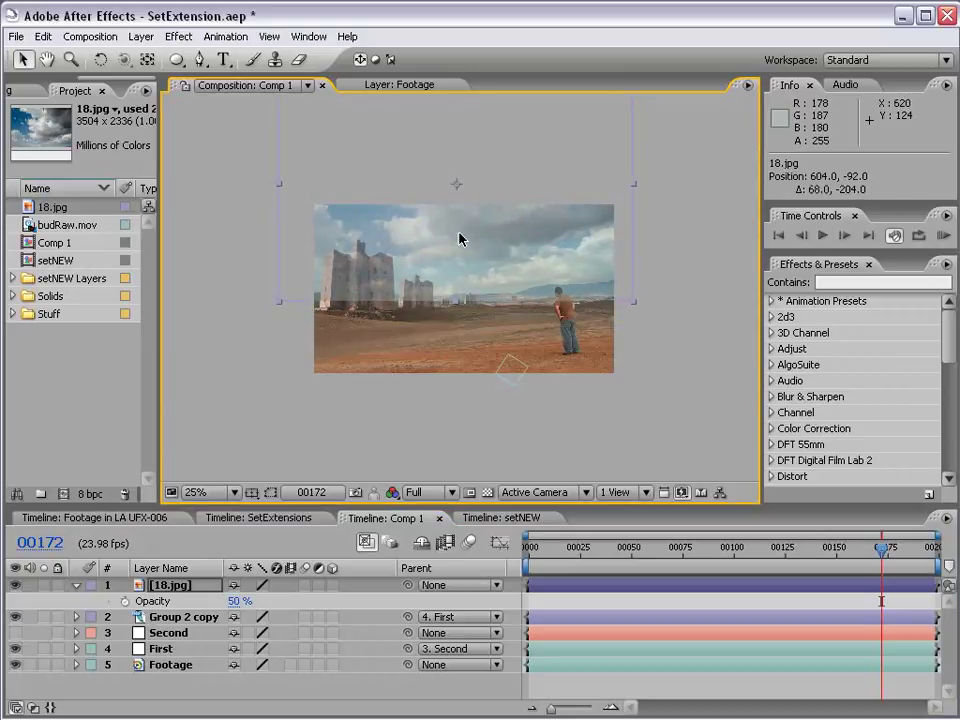
# Step: Place the 18.jpg layer directly beneath the Group 2 copy 2 layer and raise its opacity to 75%
pyautogui.moveTo(172, 591); pyautogui.dragTo(163, 622)
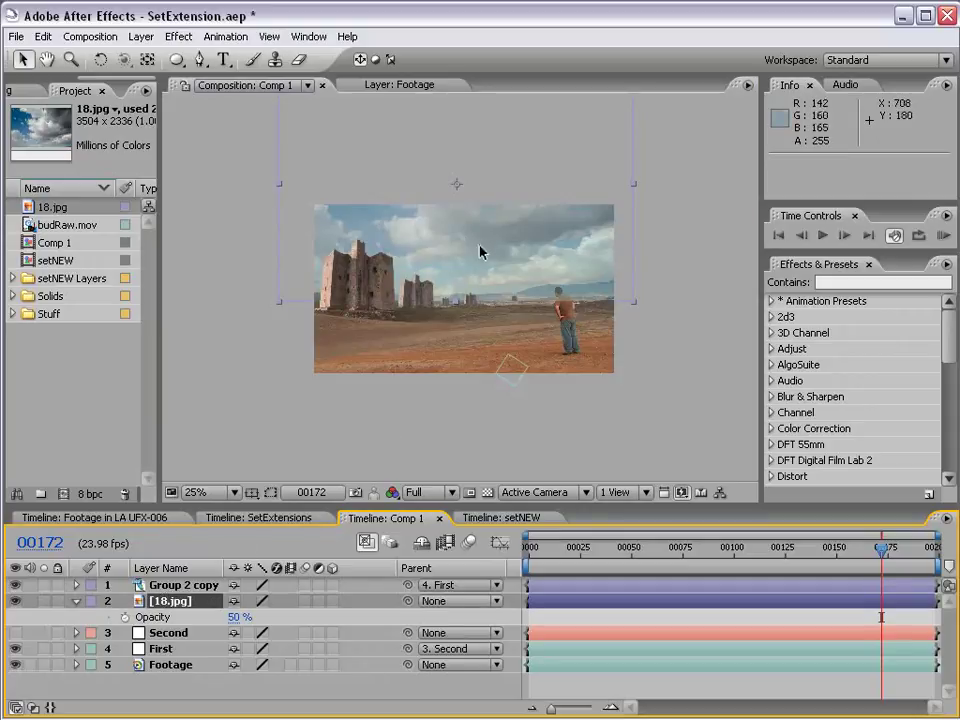
pyautogui.press('.')
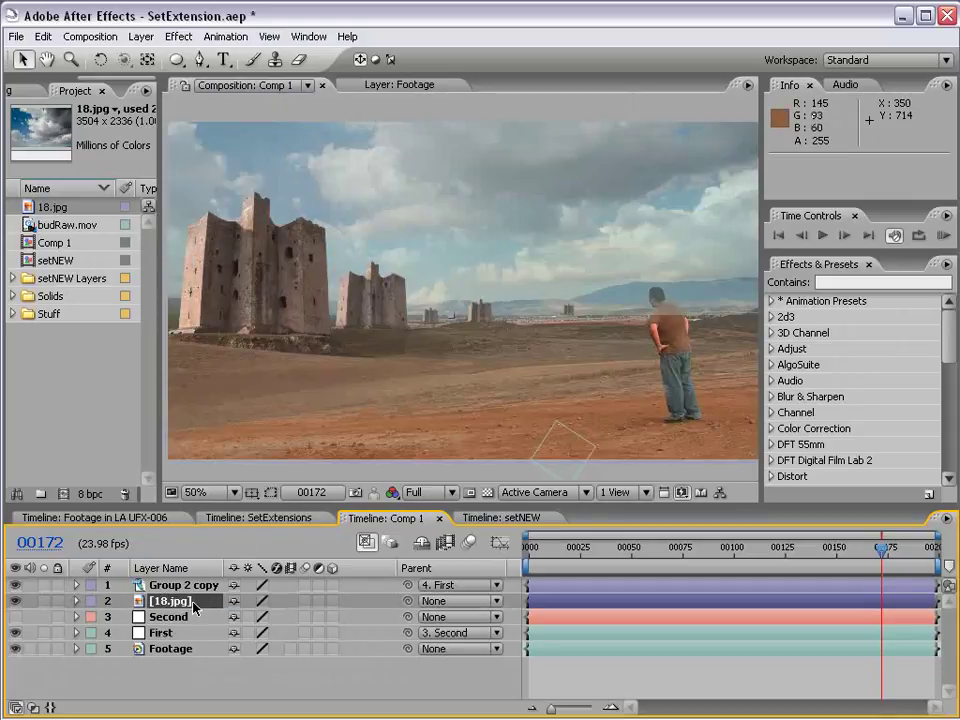
pyautogui.moveTo(237, 617); pyautogui.dragTo(257, 616)
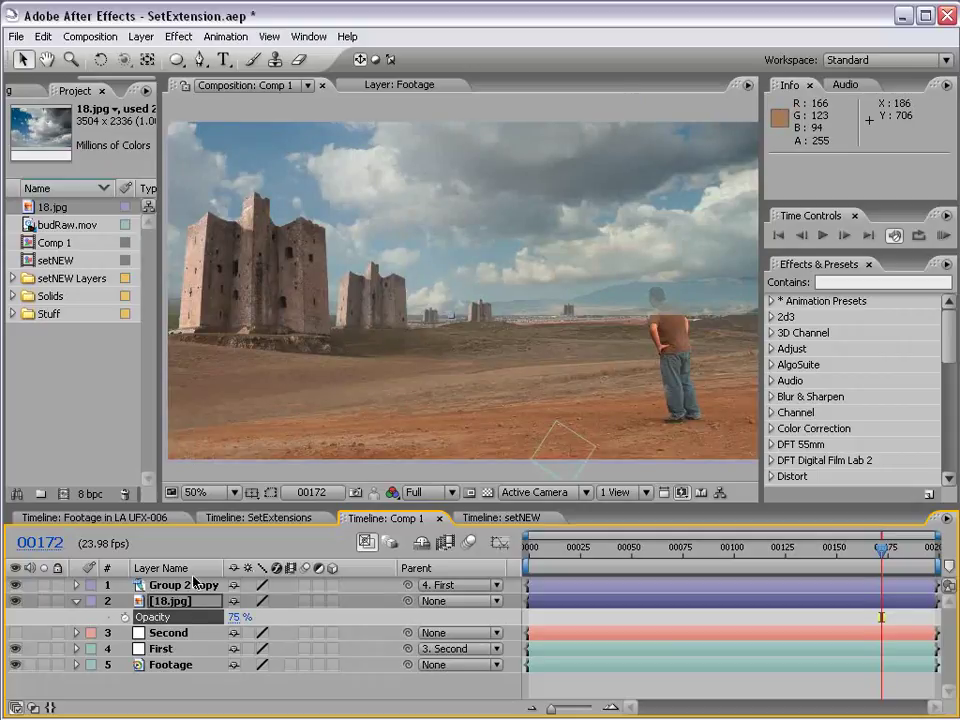
# Step: Parent the 18.jpg layer to the First null and scrub through the shot to check the sky's tracking, stopping at frame 78
pyautogui.moveTo(881, 548)
pyautogui.mouseDown()
pyautogui.moveTo(795, 555)
pyautogui.moveTo(880, 557)
pyautogui.mouseUp()
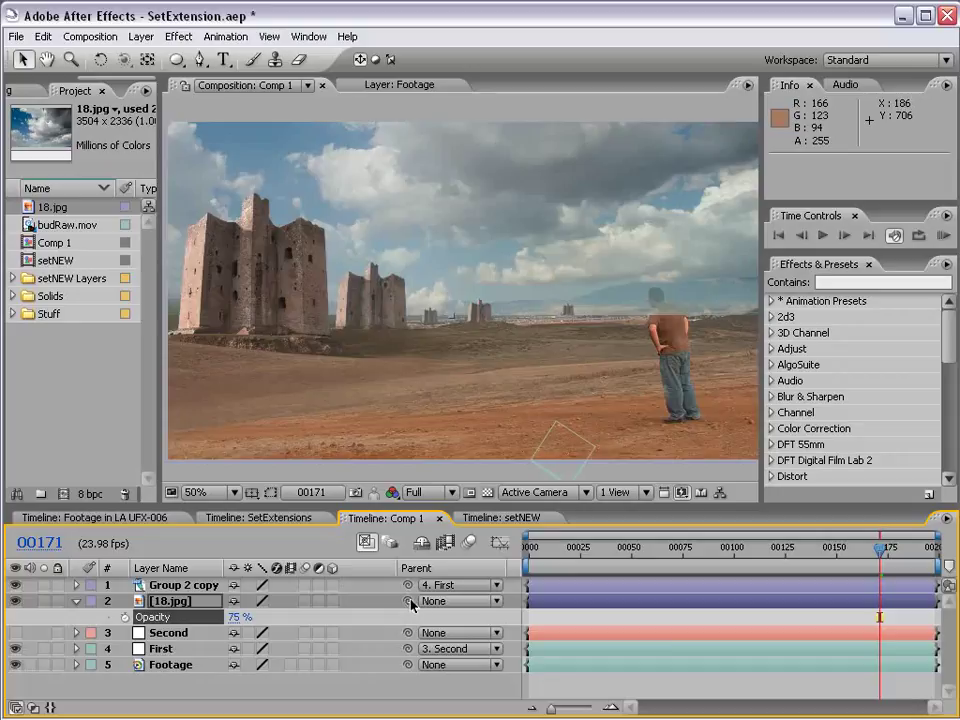
pyautogui.moveTo(407, 601); pyautogui.dragTo(172, 649)
pyautogui.moveTo(880, 549); pyautogui.dragTo(677, 551)
pyautogui.scroll(-2, 487, 380)
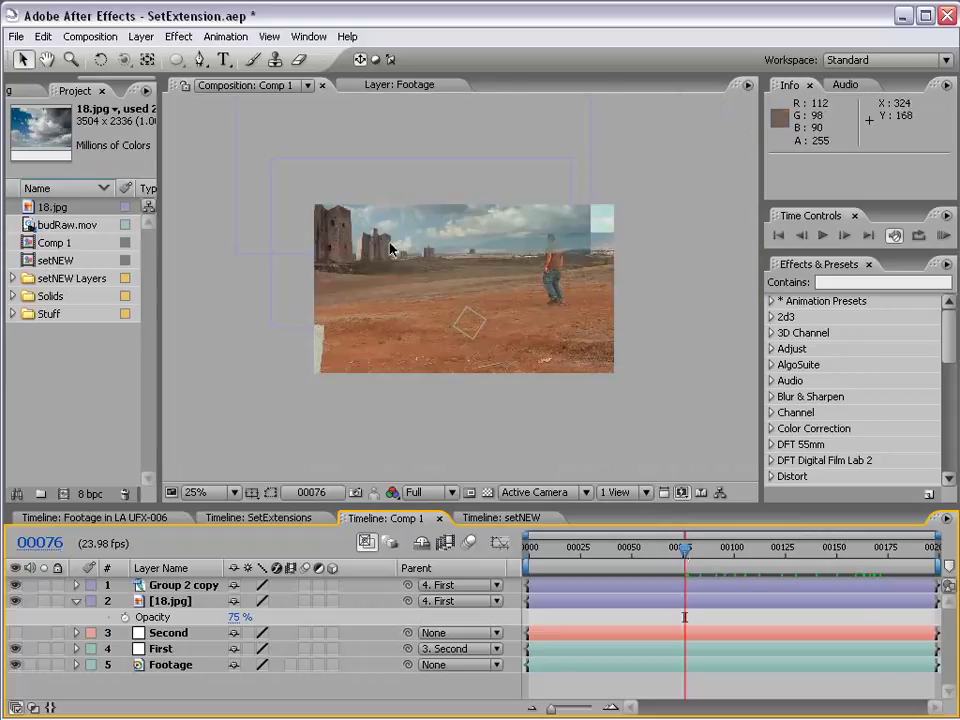
pyautogui.click(835, 553)
pyautogui.moveTo(835, 553); pyautogui.dragTo(659, 551)
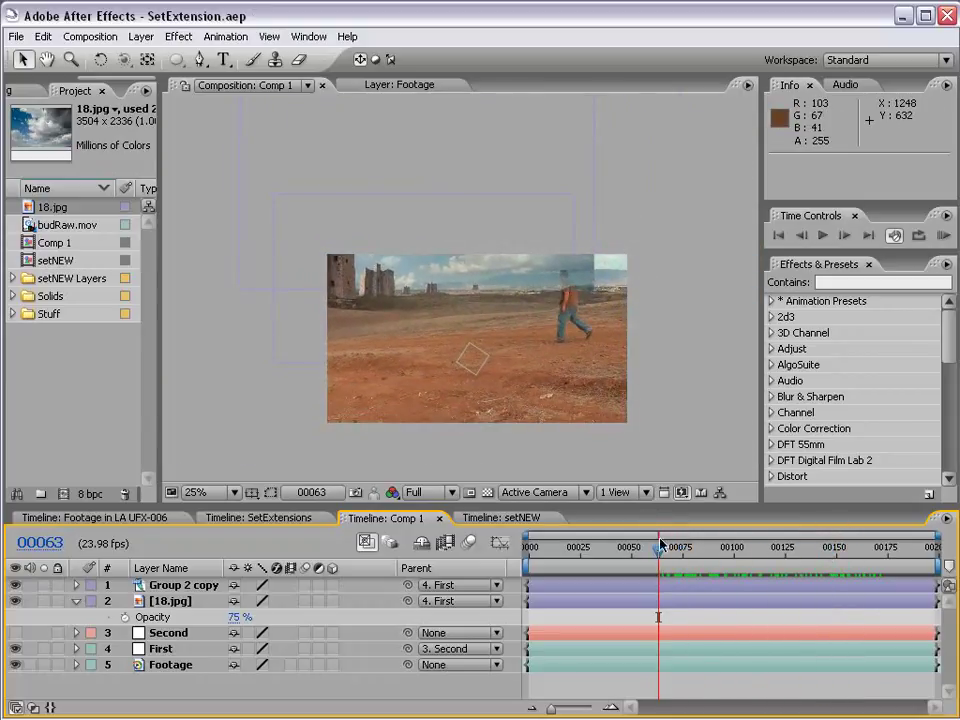
pyautogui.click(697, 552)
pyautogui.moveTo(700, 565)
pyautogui.mouseDown()
pyautogui.moveTo(737, 561)
pyautogui.moveTo(672, 561)
pyautogui.moveTo(689, 561)
pyautogui.mouseUp()
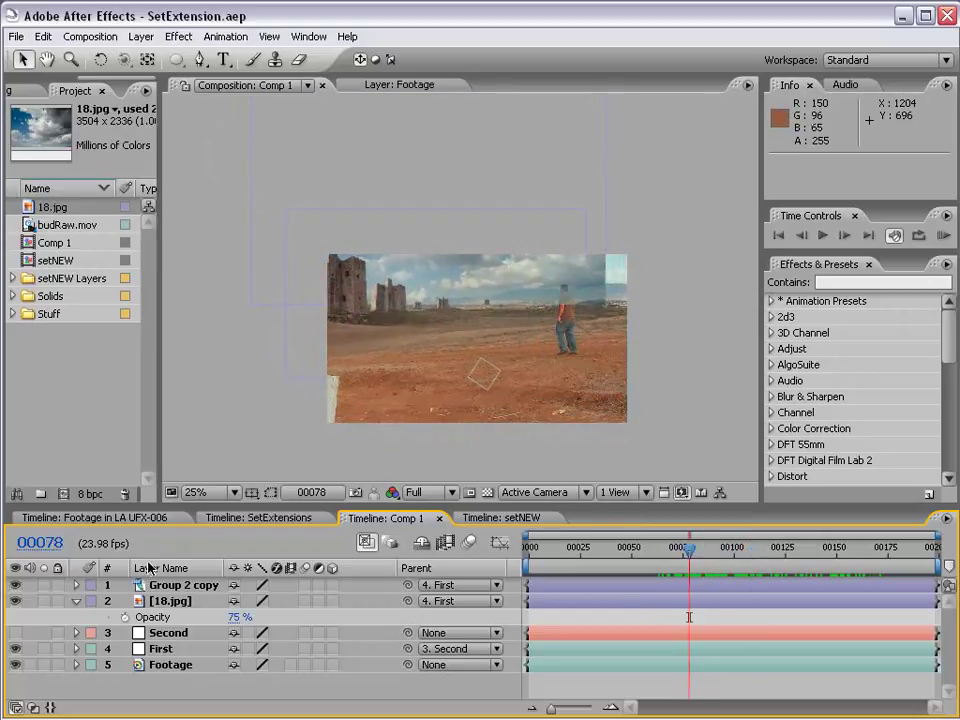
# Step: Draw a tall rectangular mask on the 18.jpg layer around the standing man, extending beyond the frame's right edge
pyautogui.click(176, 602)
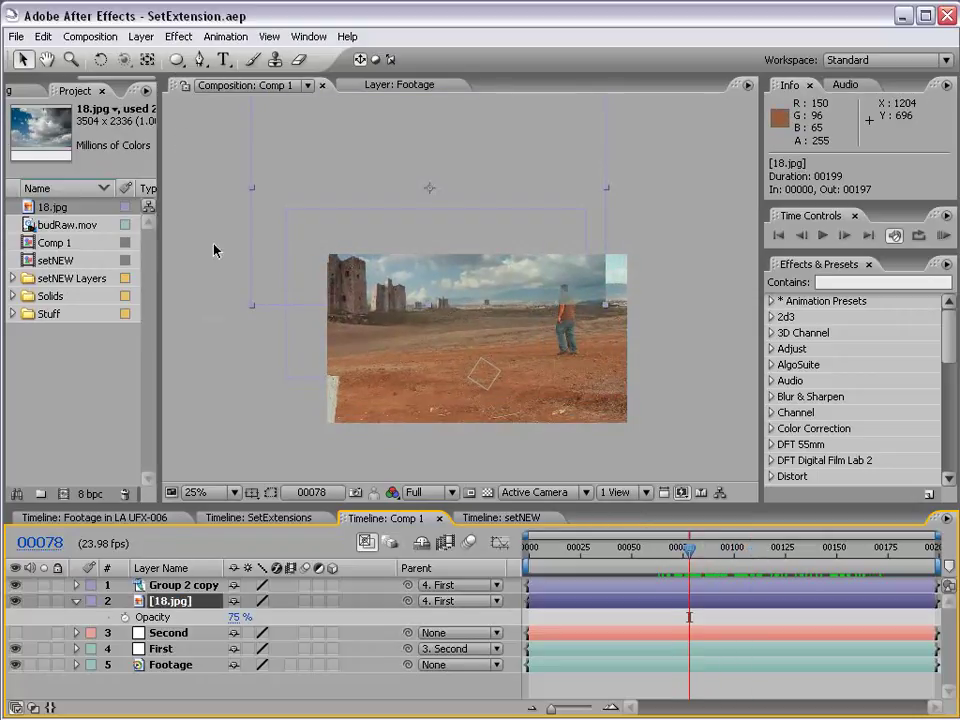
pyautogui.click(178, 60)
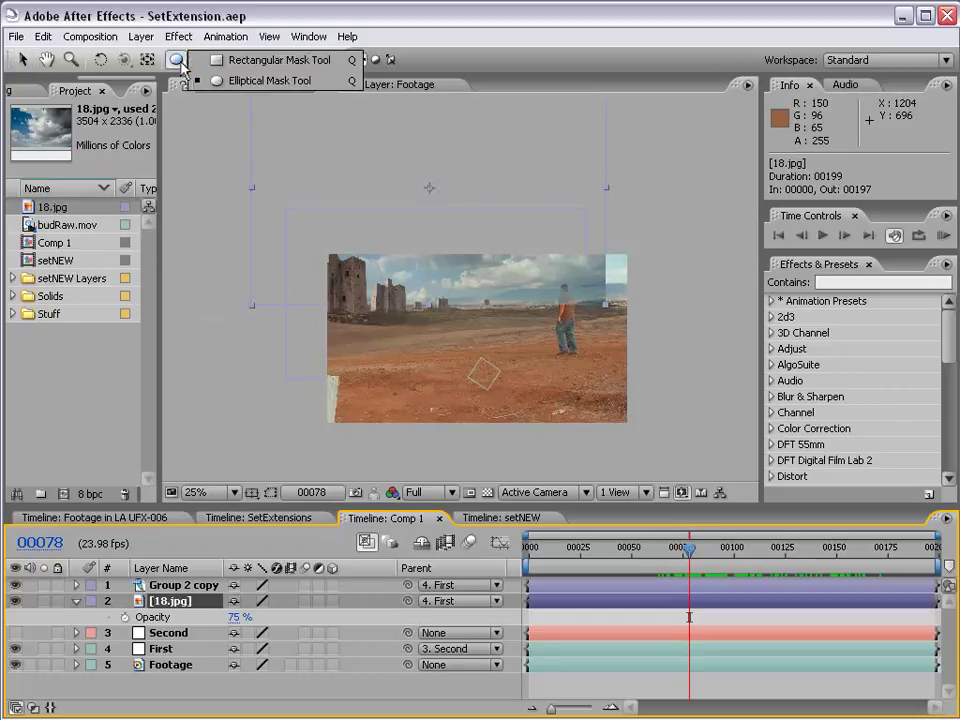
pyautogui.click(262, 60)
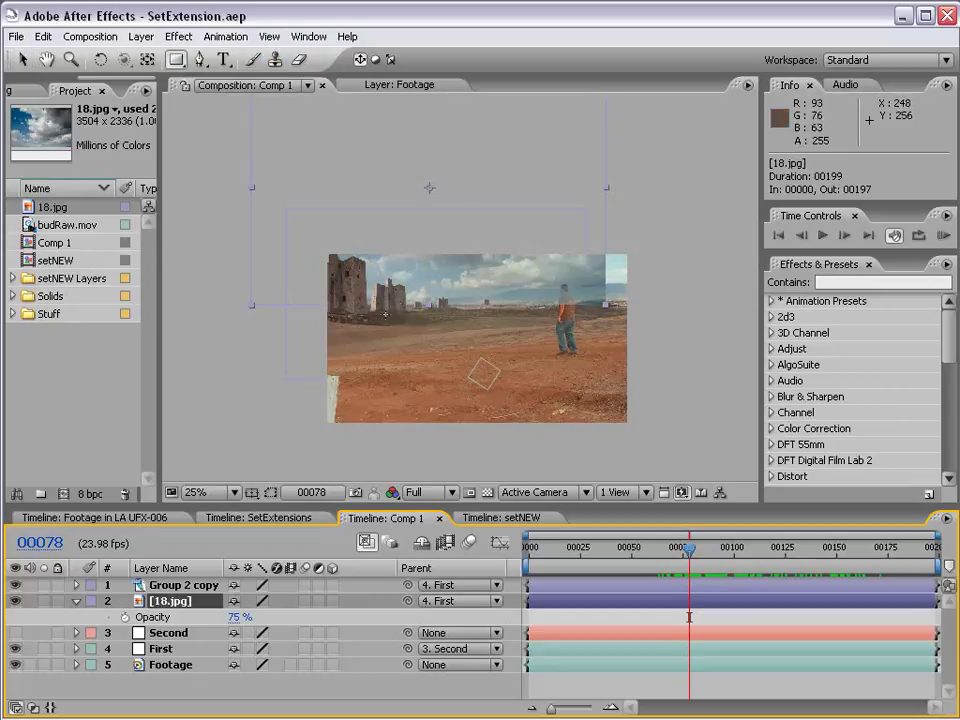
pyautogui.moveTo(385, 314); pyautogui.dragTo(345, 396)
pyautogui.moveTo(684, 131); pyautogui.dragTo(499, 431)
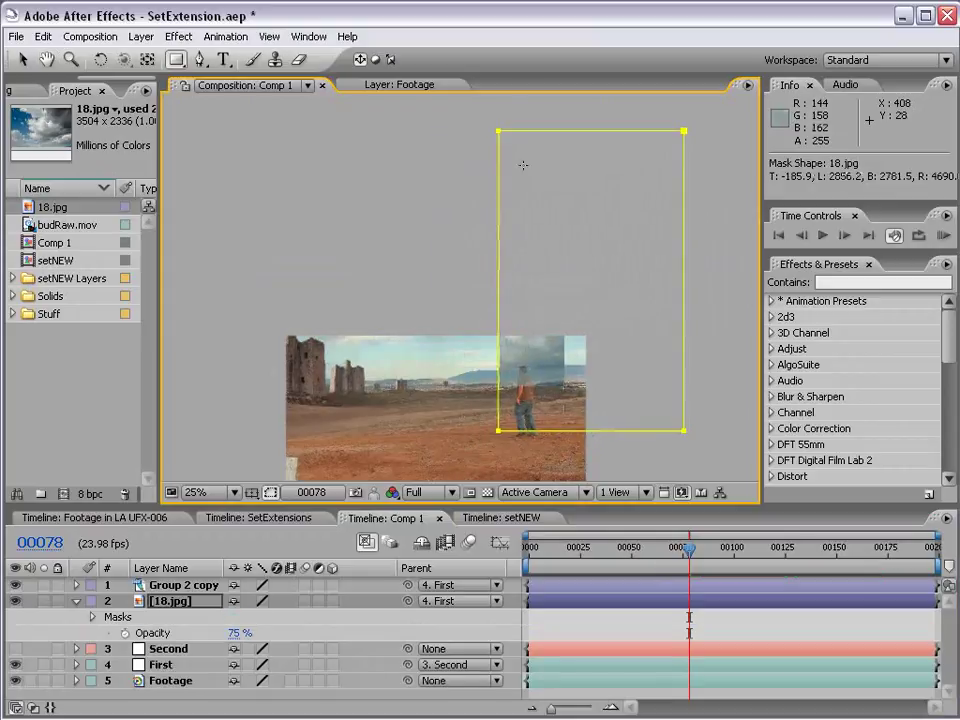
# Step: Set the mode of the 18.jpg layer's mask to Subtract
pyautogui.click(172, 601)
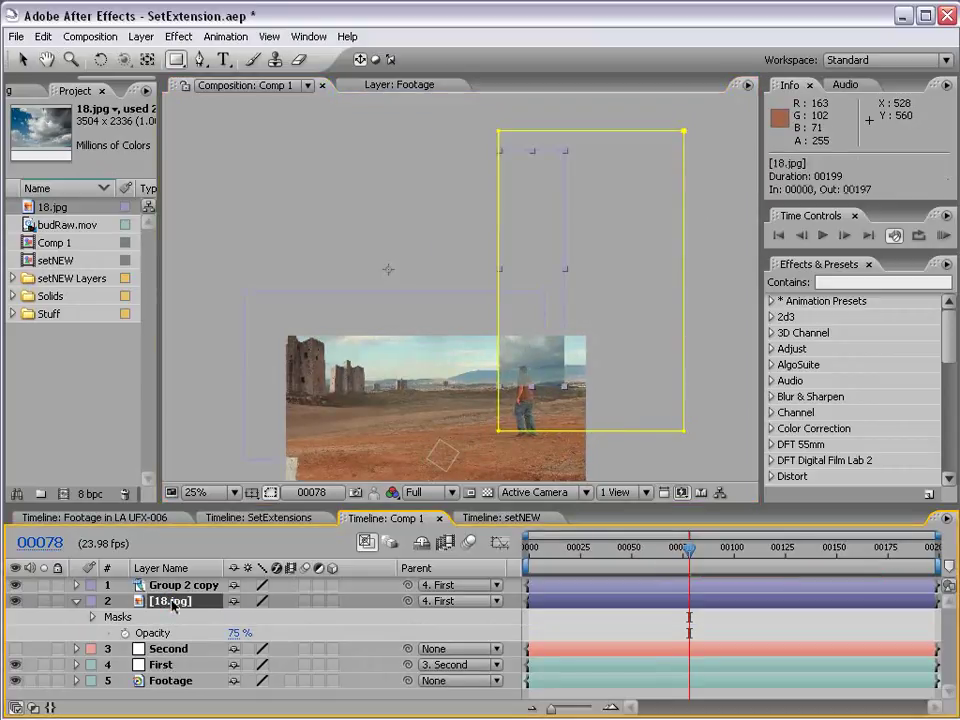
pyautogui.press('m')
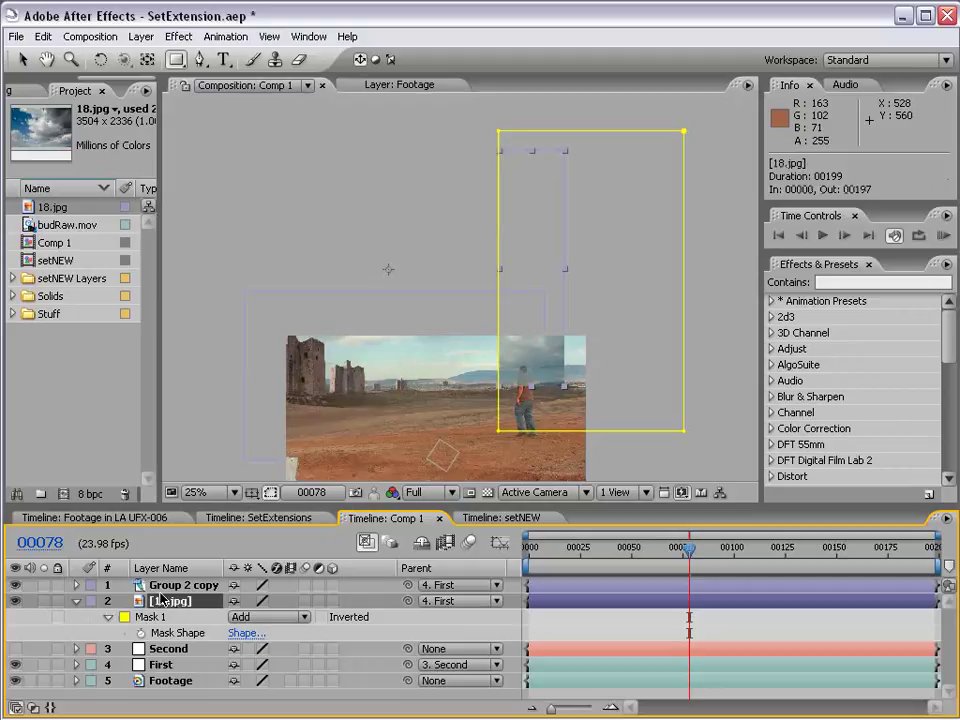
pyautogui.click(265, 617)
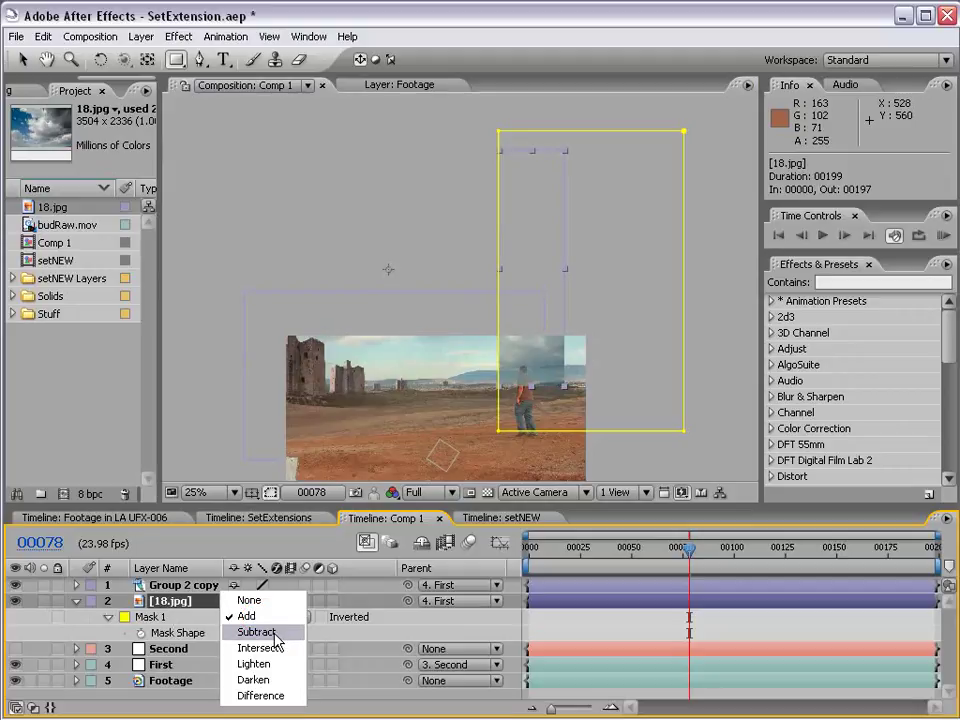
pyautogui.click(280, 570)
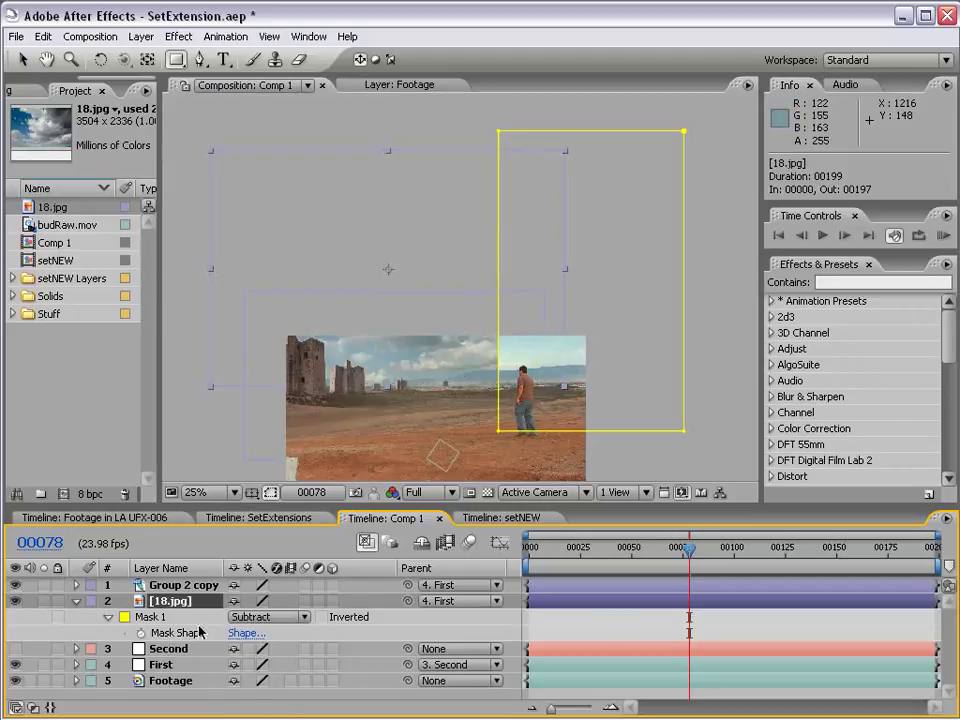
# Step: Widen the layer name column to read the mask properties and set the mask feather on 18.jpg to 780 pixels
pyautogui.press('m')
pyautogui.press('m')
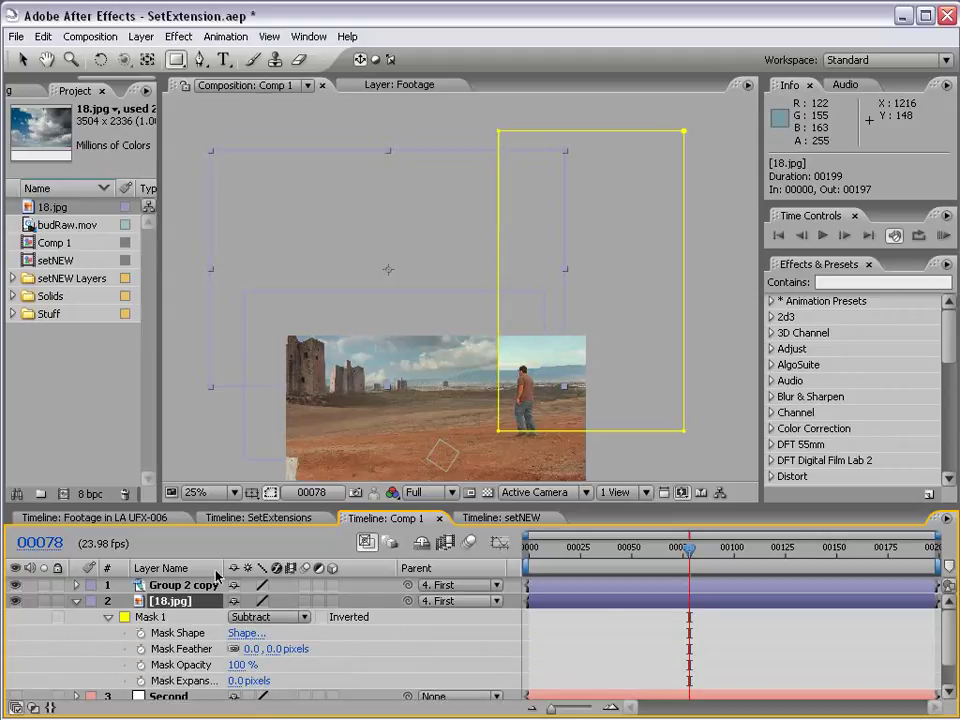
pyautogui.moveTo(222, 568); pyautogui.dragTo(243, 568)
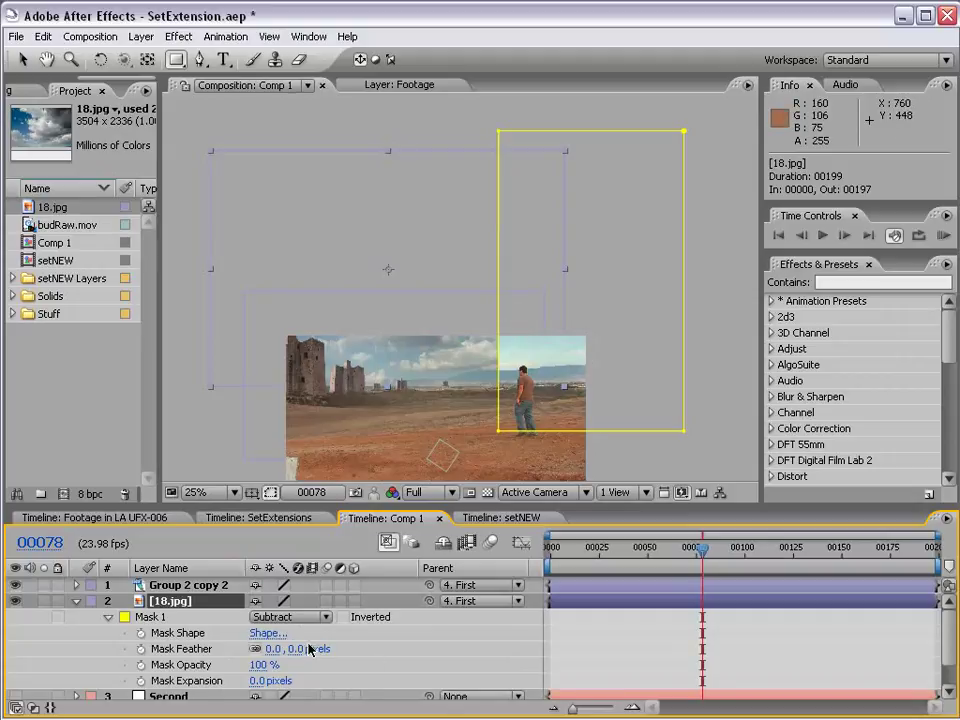
pyautogui.moveTo(296, 649); pyautogui.dragTo(489, 457)
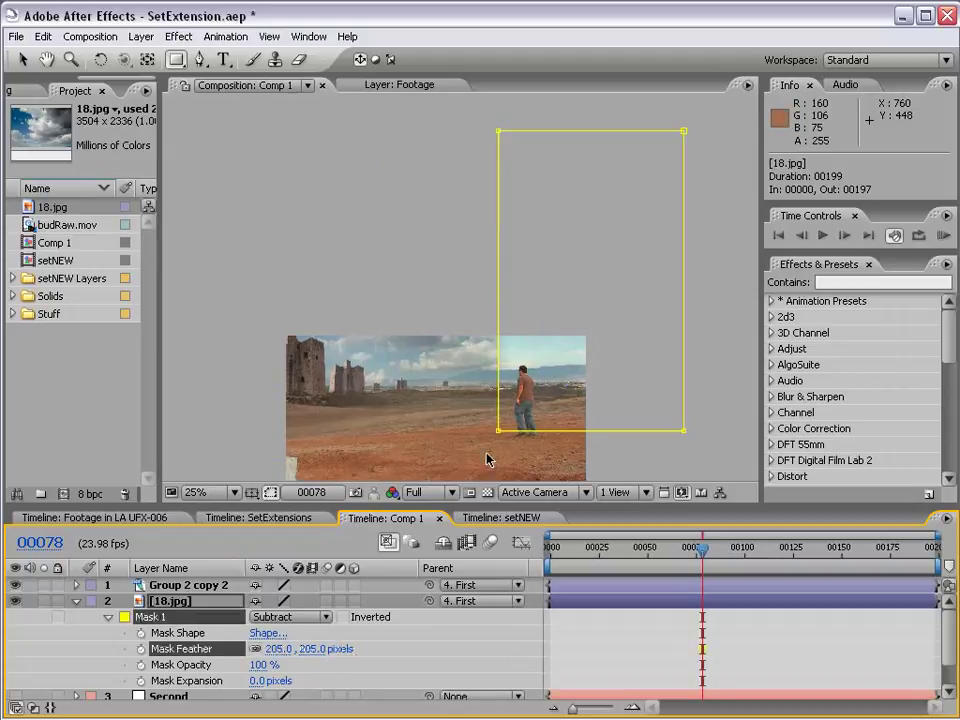
pyautogui.moveTo(396, 418); pyautogui.dragTo(439, 311)
pyautogui.scroll(2, 438, 300)
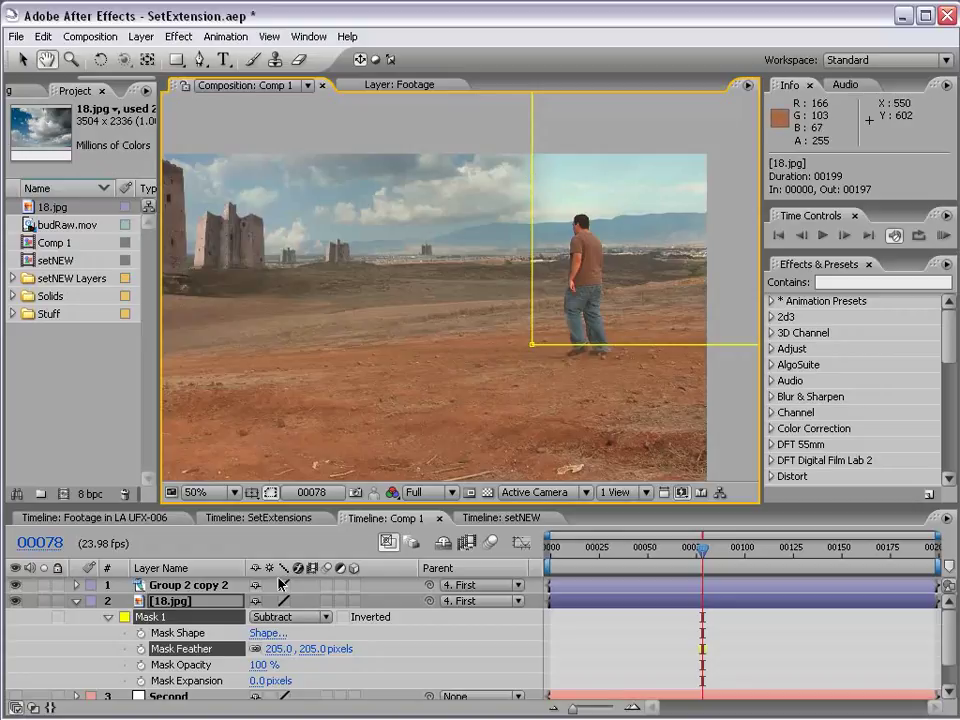
pyautogui.moveTo(305, 652); pyautogui.dragTo(422, 648)
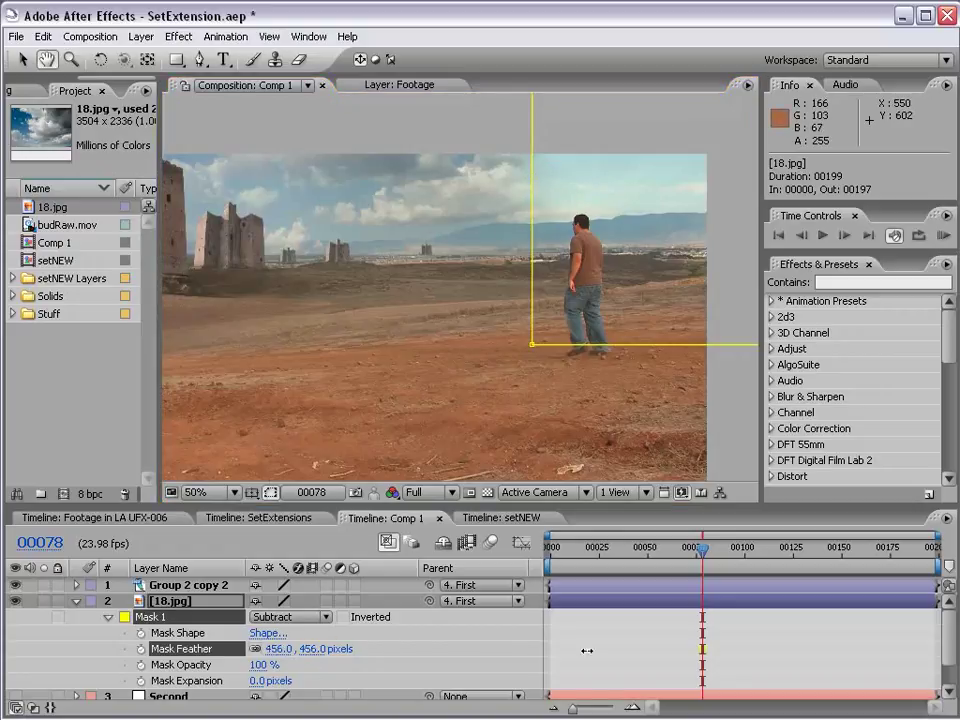
pyautogui.moveTo(659, 652); pyautogui.dragTo(747, 657)
pyautogui.moveTo(322, 655); pyautogui.dragTo(425, 649)
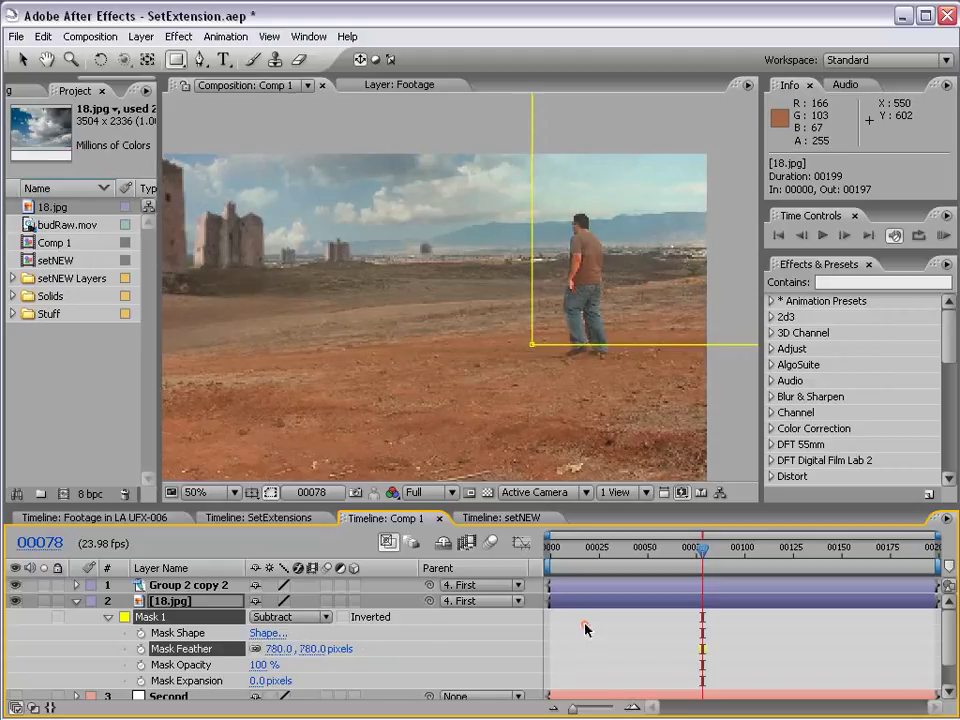
pyautogui.press('v')
pyautogui.press(',')
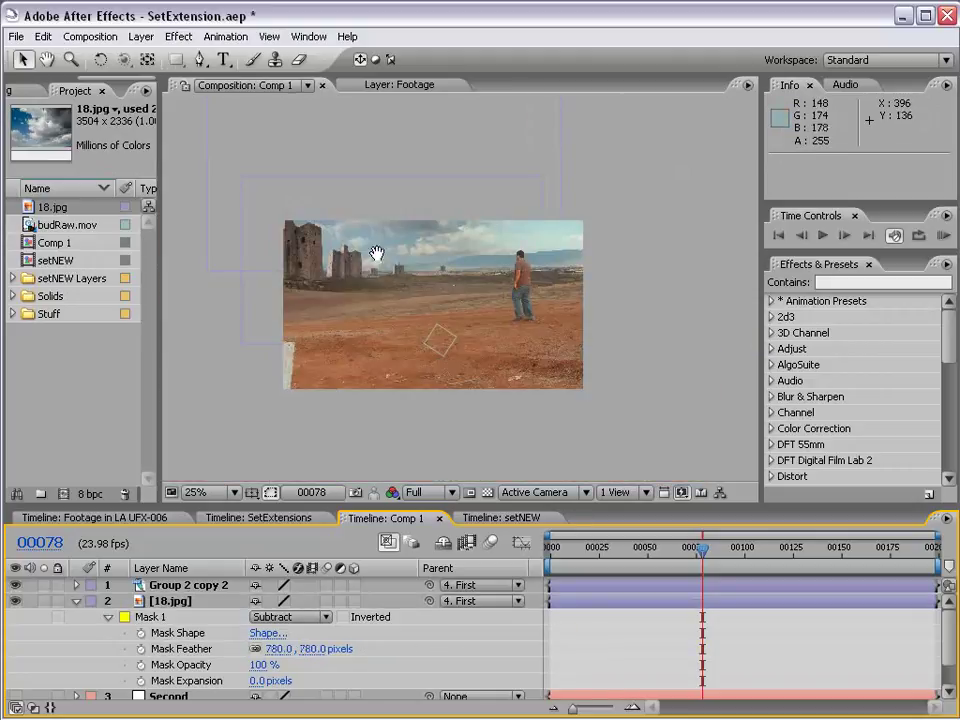
# Step: Draw a second rectangular mask on the 18.jpg layer, about 6220 by 1320 pixels, spanning the full frame width over the horizon and ground
pyautogui.press('h')
pyautogui.moveTo(375, 255); pyautogui.dragTo(438, 288)
pyautogui.moveTo(702, 547)
pyautogui.mouseDown()
pyautogui.moveTo(881, 555)
pyautogui.moveTo(702, 555)
pyautogui.mouseUp()
pyautogui.click(22, 59)
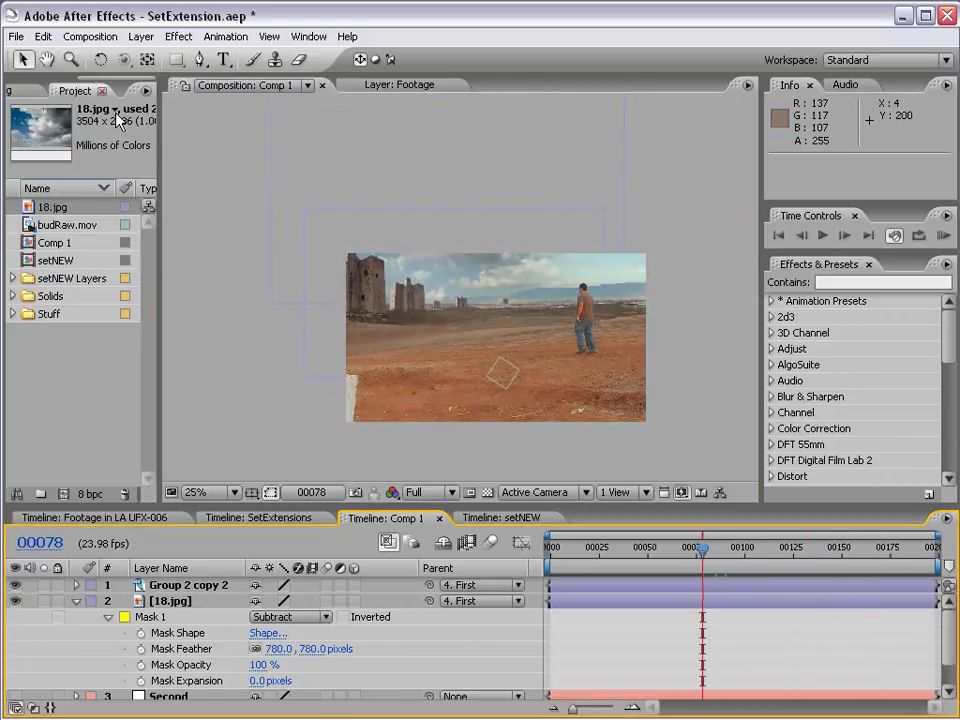
pyautogui.click(587, 603)
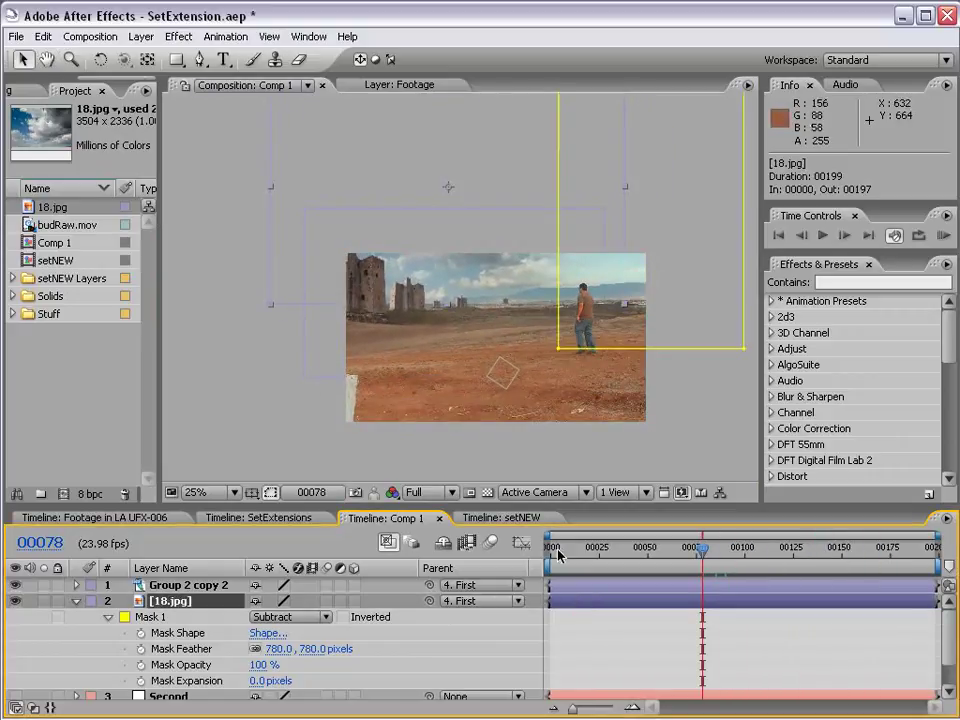
pyautogui.moveTo(176, 59)
pyautogui.mouseDown()
pyautogui.moveTo(186, 99)
pyautogui.moveTo(176, 60)
pyautogui.mouseUp()
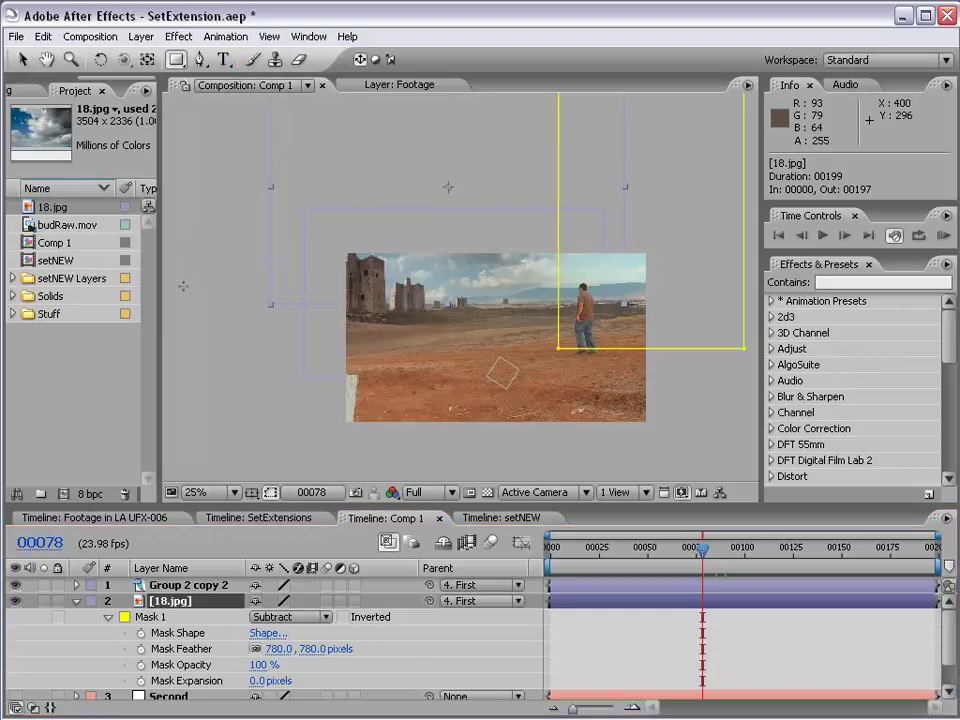
pyautogui.moveTo(170, 273); pyautogui.dragTo(798, 410)
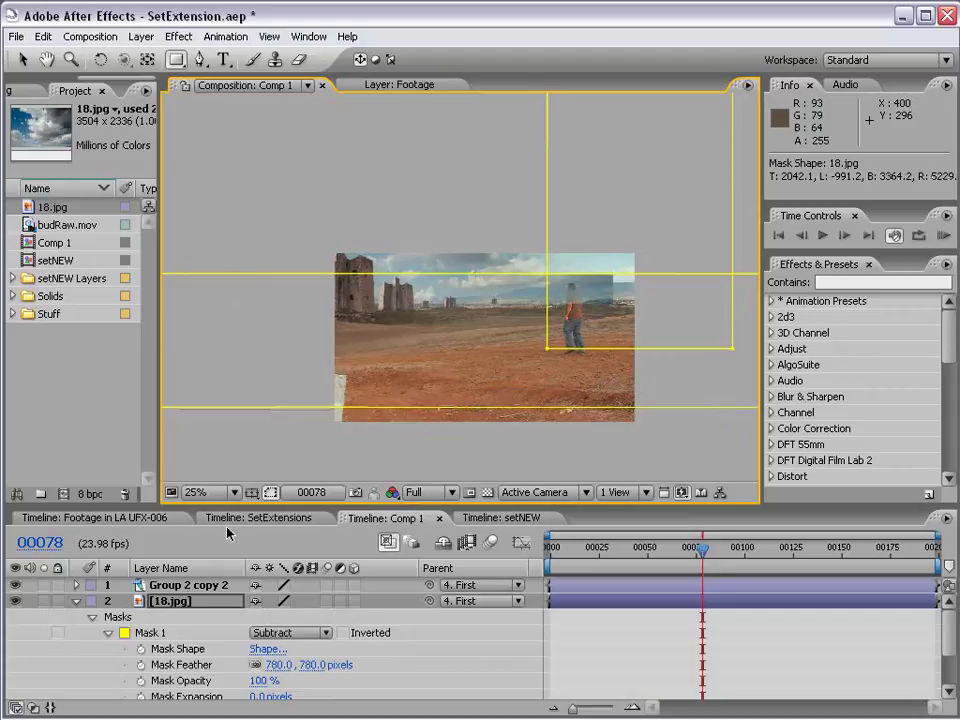
# Step: Set the second mask on the 18.jpg layer to Subtract with a mask feather of 500 pixels
pyautogui.scroll(-3, 197, 612)
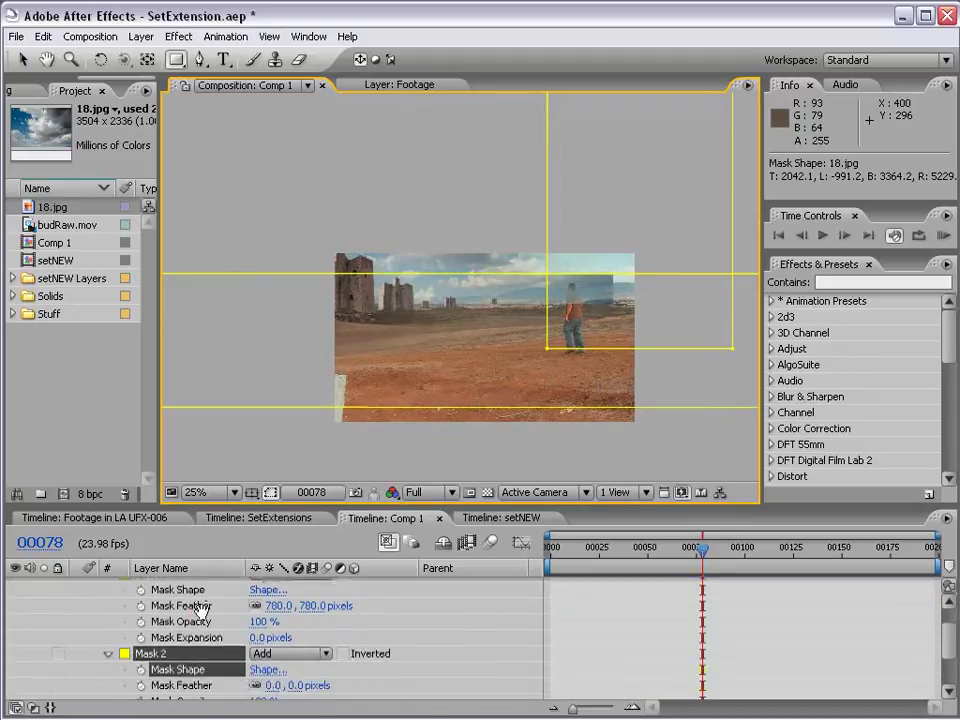
pyautogui.press('h')
pyautogui.scroll(-1, 203, 647)
pyautogui.click(290, 597)
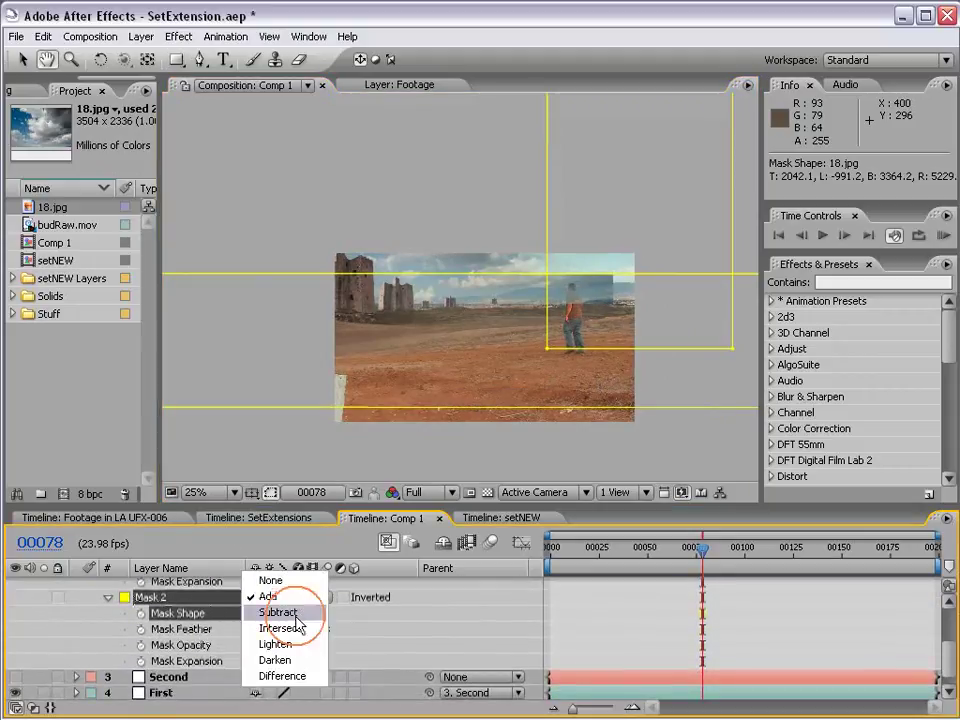
pyautogui.click(280, 553)
pyautogui.moveTo(296, 628); pyautogui.dragTo(349, 632)
pyautogui.click(628, 619)
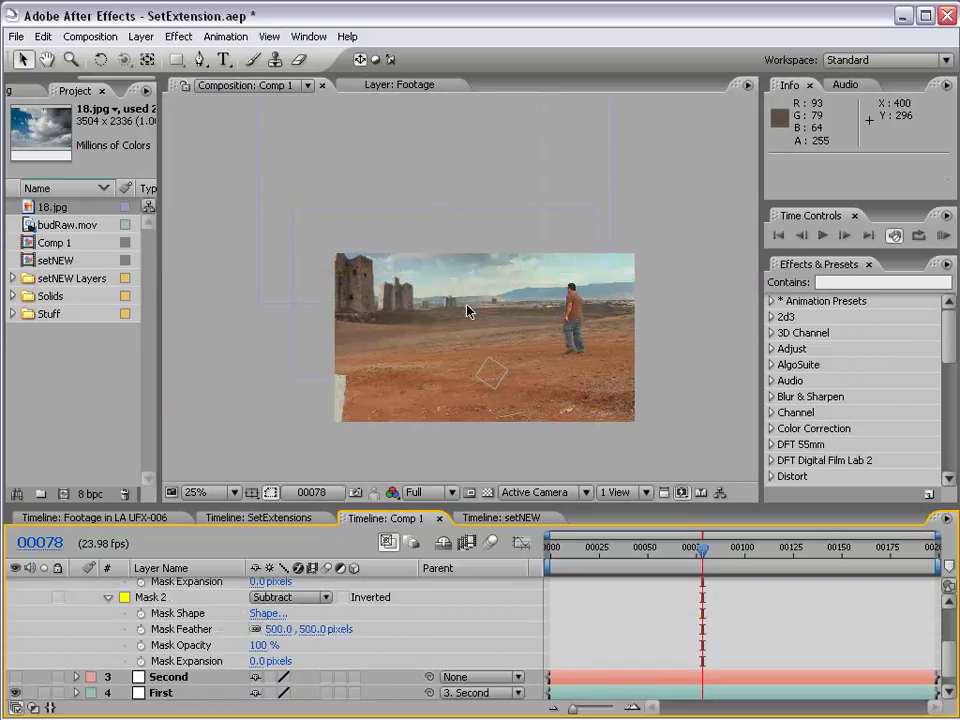
# Step: Scrub to frame 197 and zoom in to 50% to inspect the sky's blend along the horizon
pyautogui.press('space')
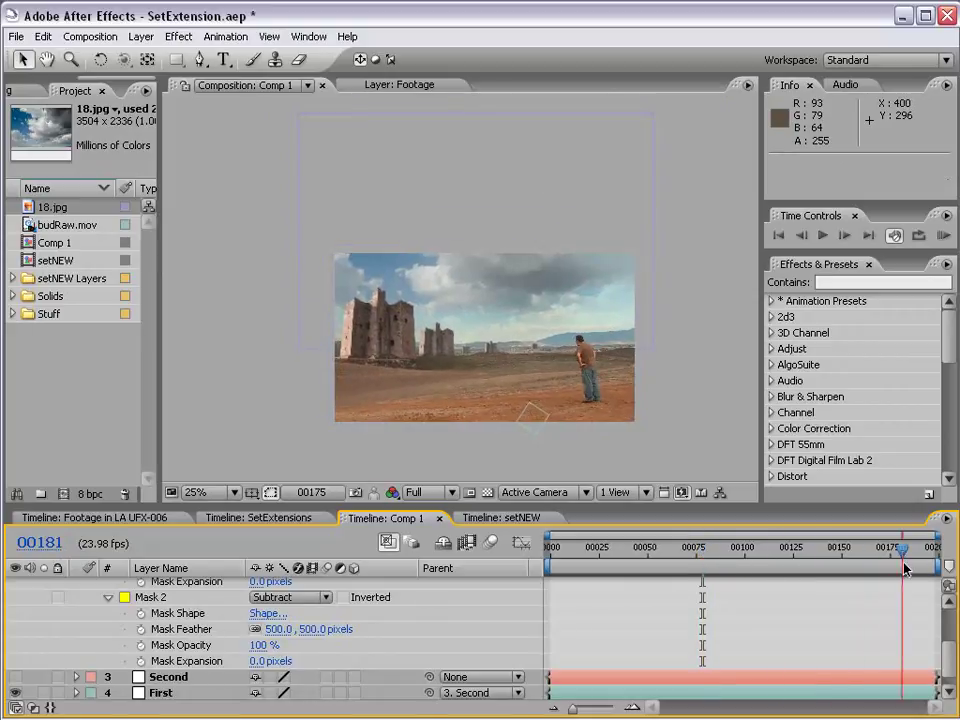
pyautogui.scroll(1, 429, 375)
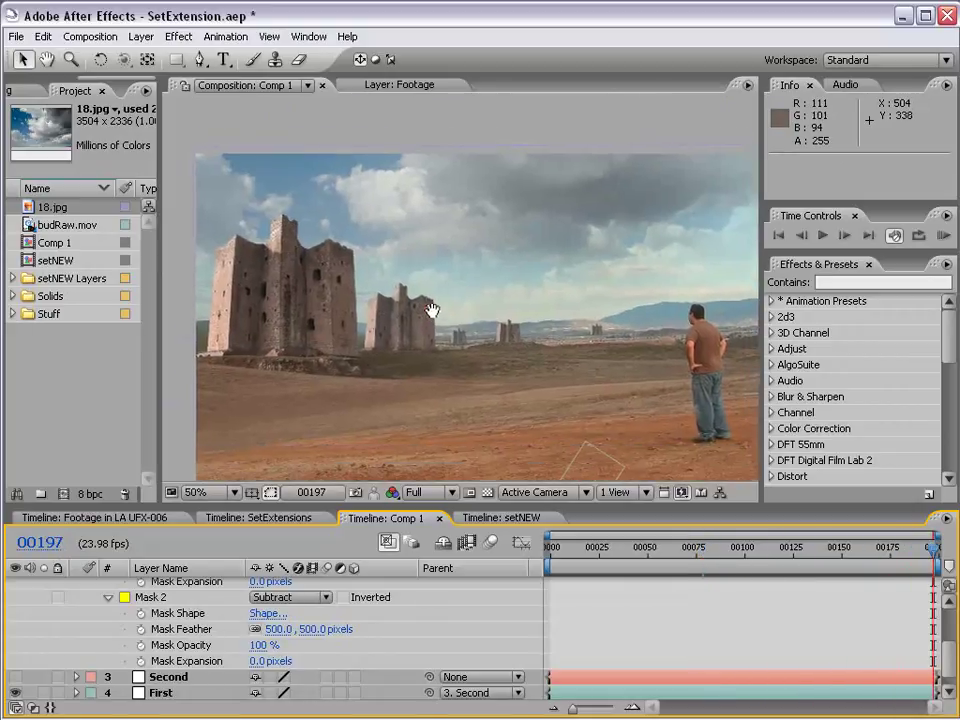
pyautogui.moveTo(429, 311); pyautogui.dragTo(396, 279)
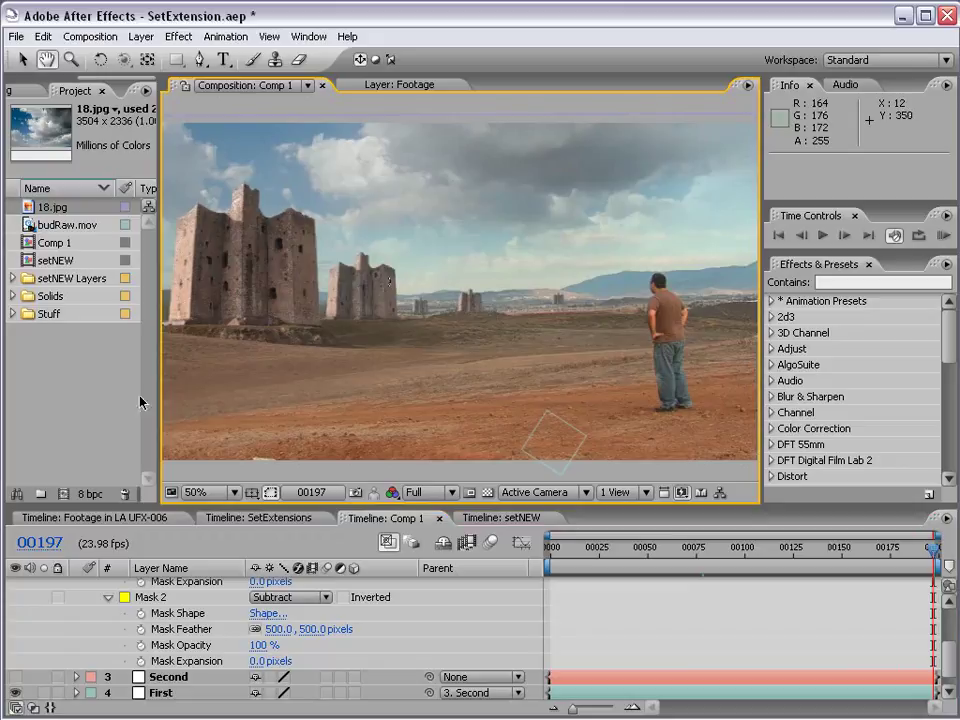
# Step: Collapse the 18.jpg layer's mask properties and save the project
pyautogui.scroll(3, 117, 600)
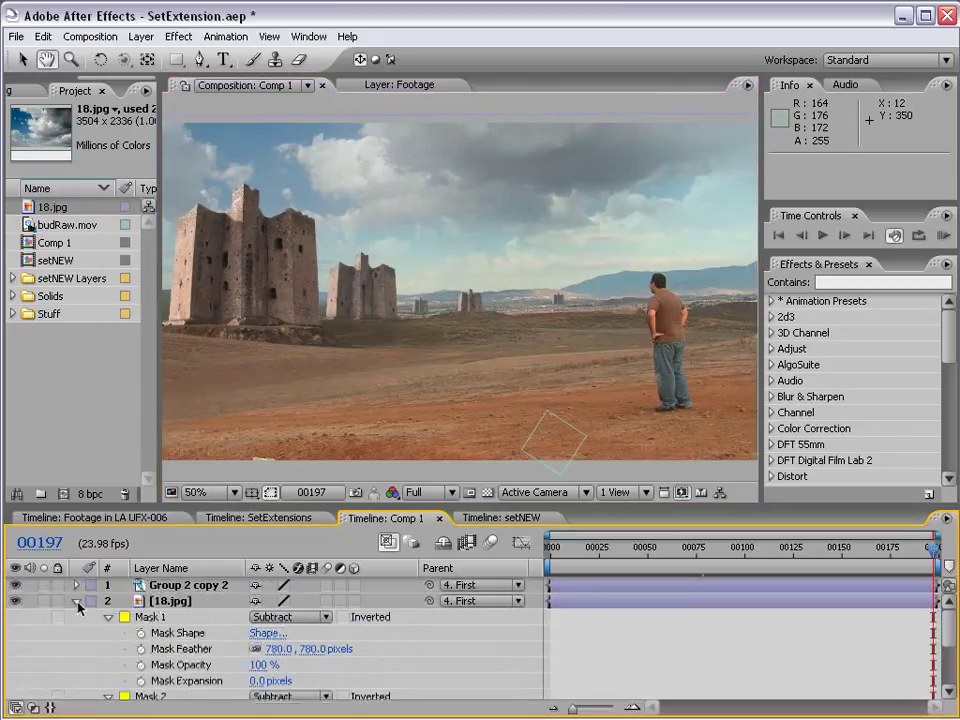
pyautogui.click(76, 602)
pyautogui.press('v')
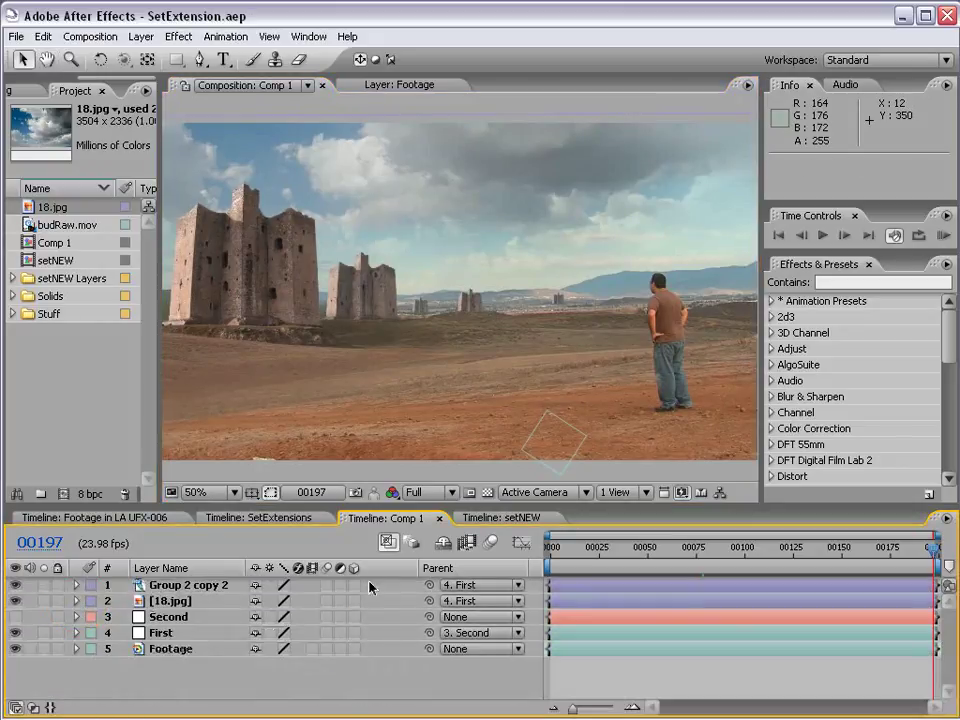
# Step: Start the work area at about frame 50 and scrub to frame 172 to review the tracked sky and castles
pyautogui.moveTo(159, 337); pyautogui.dragTo(117, 337)
pyautogui.click(903, 562)
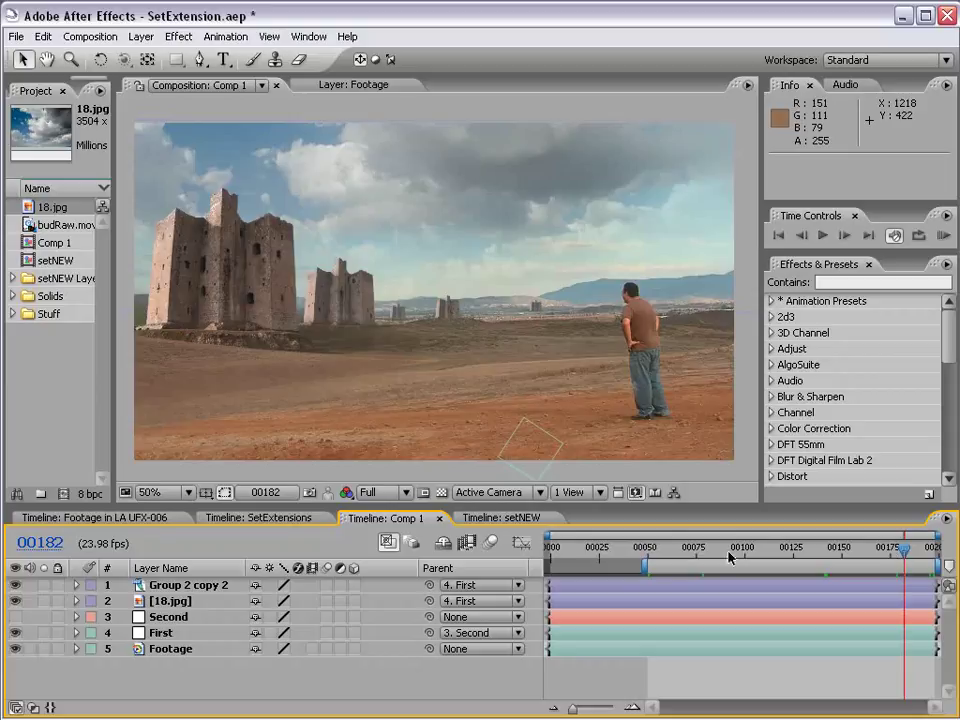
pyautogui.click(688, 548)
pyautogui.moveTo(688, 548); pyautogui.dragTo(874, 569)
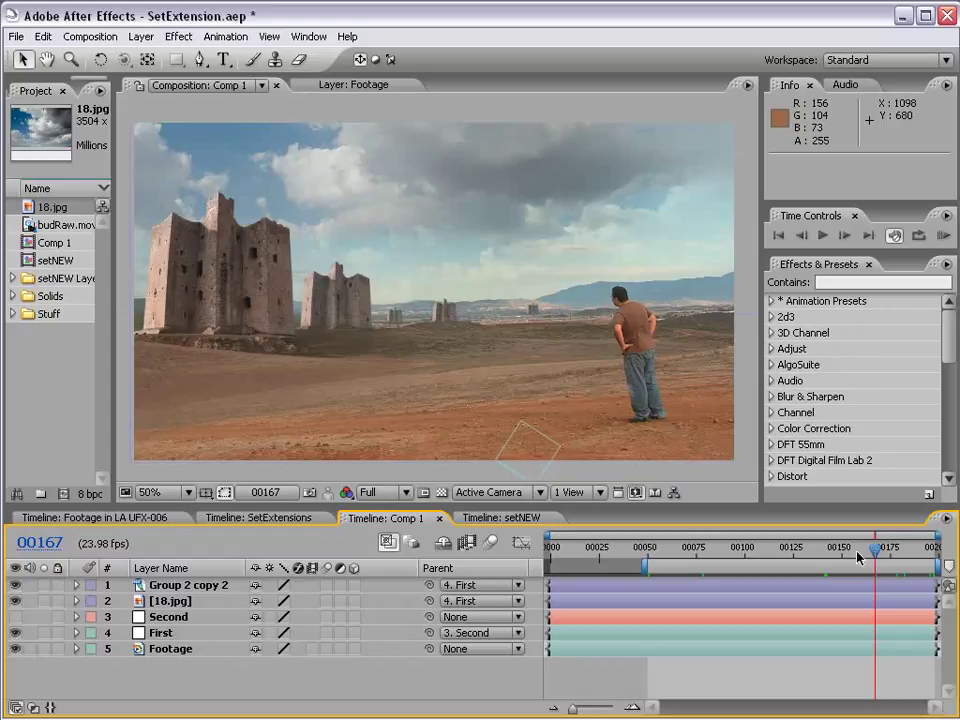
pyautogui.moveTo(873, 551)
pyautogui.mouseDown()
pyautogui.moveTo(916, 557)
pyautogui.moveTo(883, 557)
pyautogui.mouseUp()
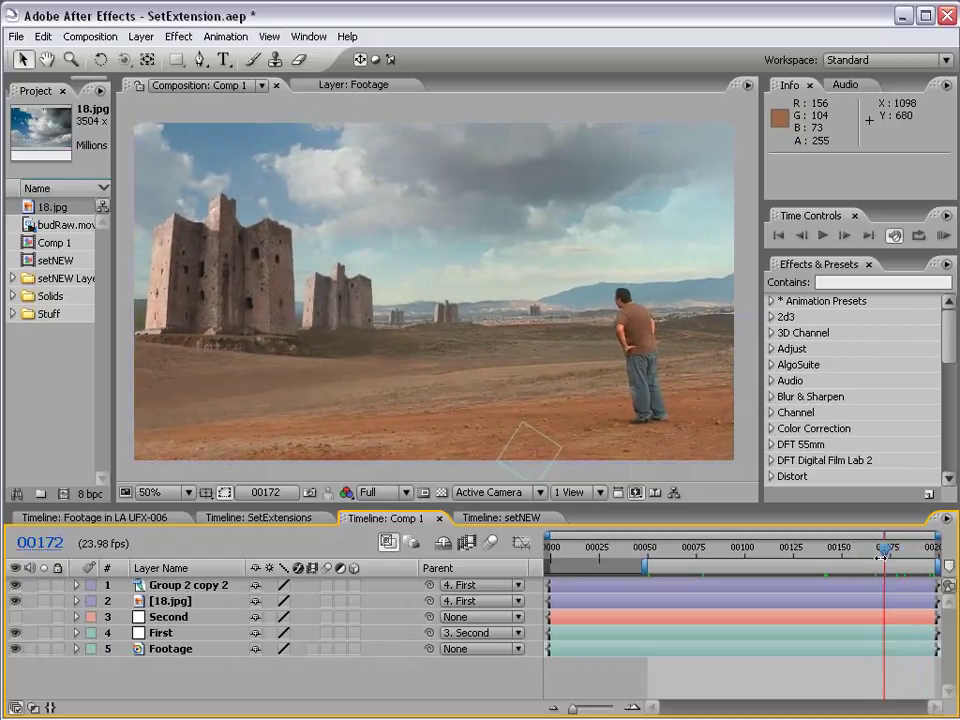
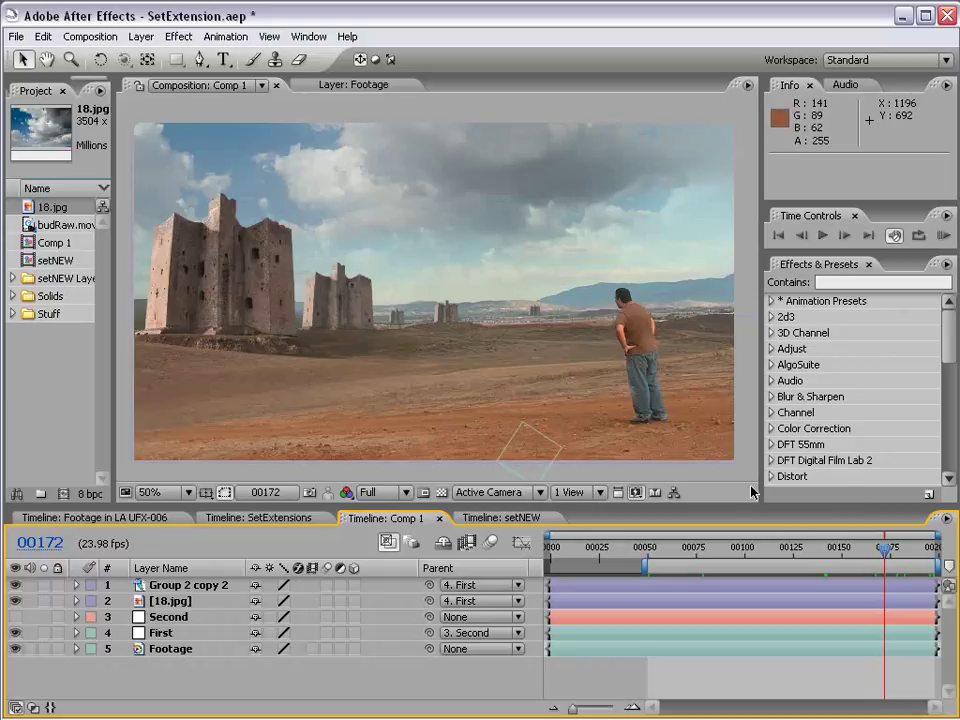
# Step: Go to frame 160 and toggle the Group 2 copy 2 layer's visibility to compare the shot with and without the castles
pyautogui.click(860, 561)
pyautogui.moveTo(860, 561)
pyautogui.mouseDown()
pyautogui.moveTo(804, 561)
pyautogui.moveTo(869, 558)
pyautogui.mouseUp()
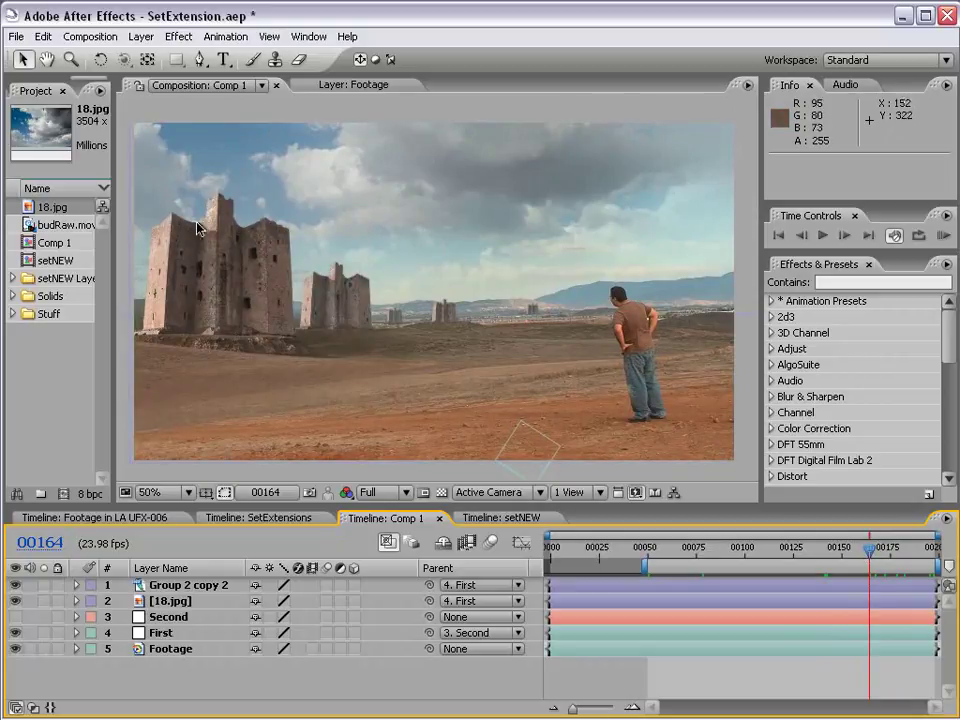
pyautogui.click(862, 560)
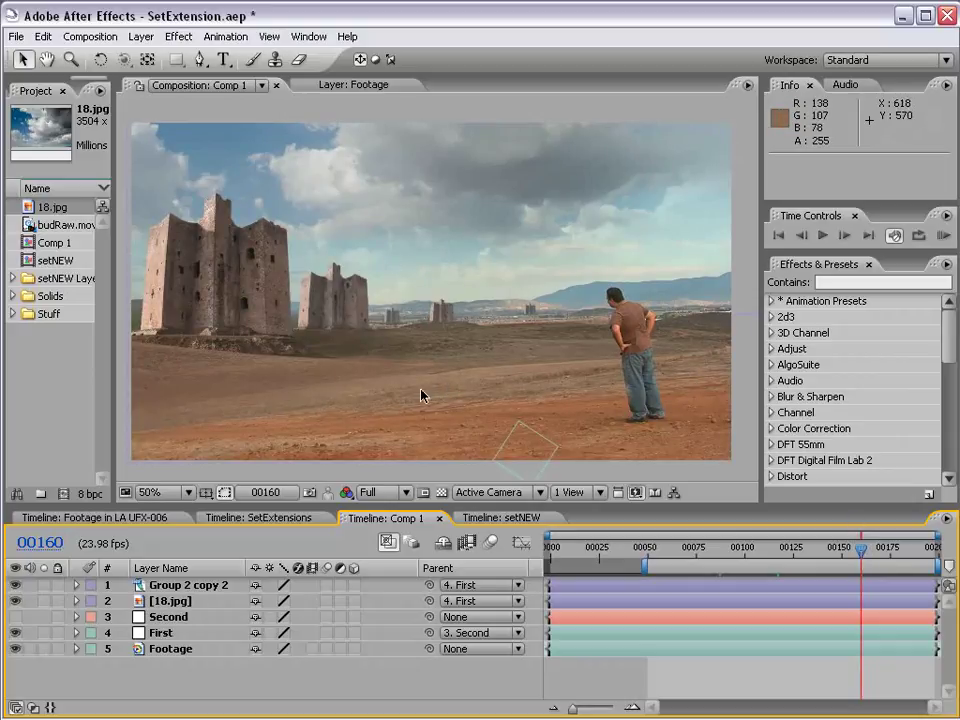
pyautogui.click(15, 585)
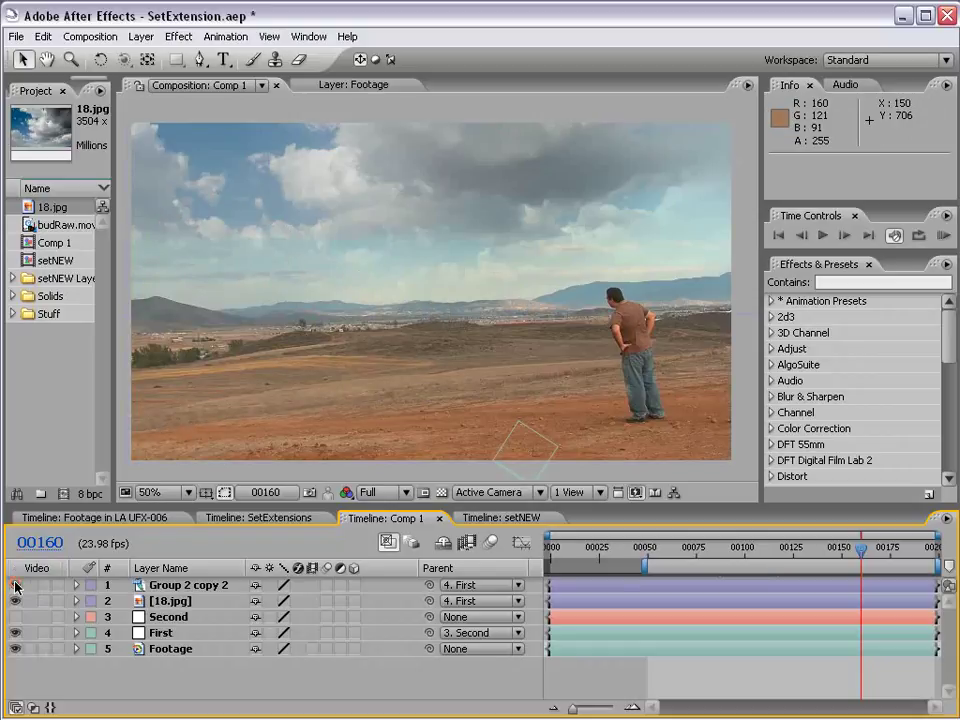
pyautogui.click(15, 585)
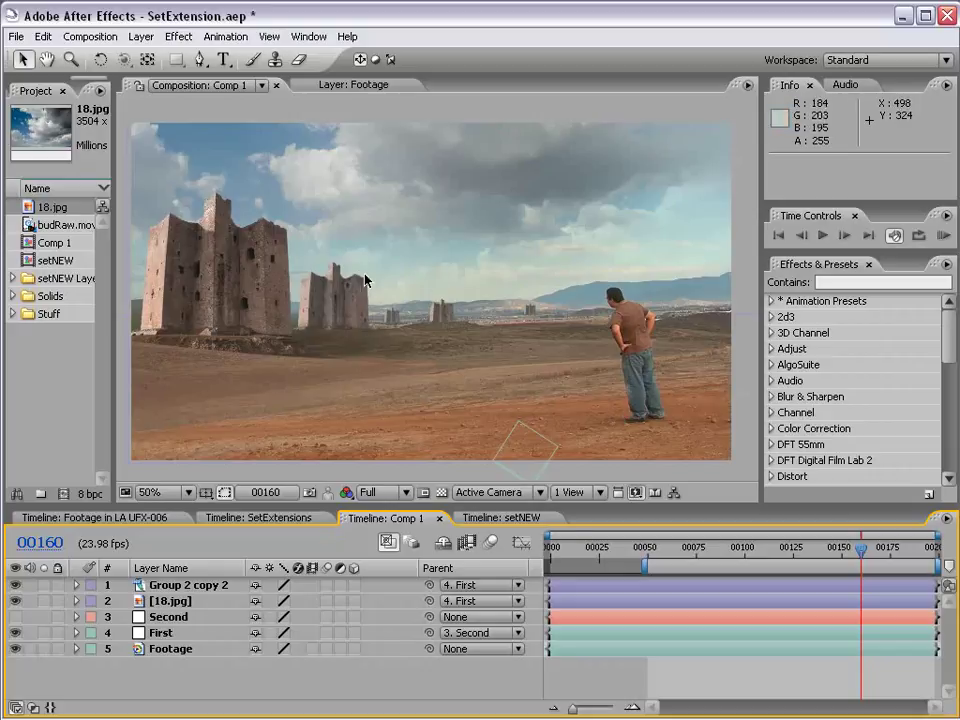
# Step: Add an adjustment layer above all the other layers and apply the Curves effect to it
pyautogui.click(141, 36)
pyautogui.moveTo(300, 56)
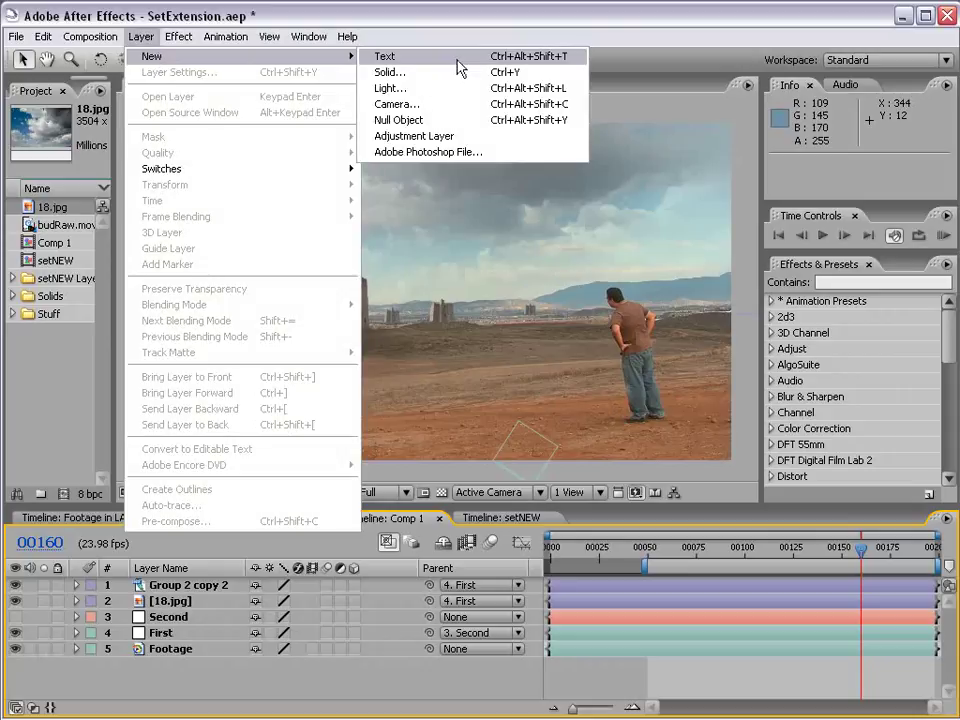
pyautogui.click(450, 136)
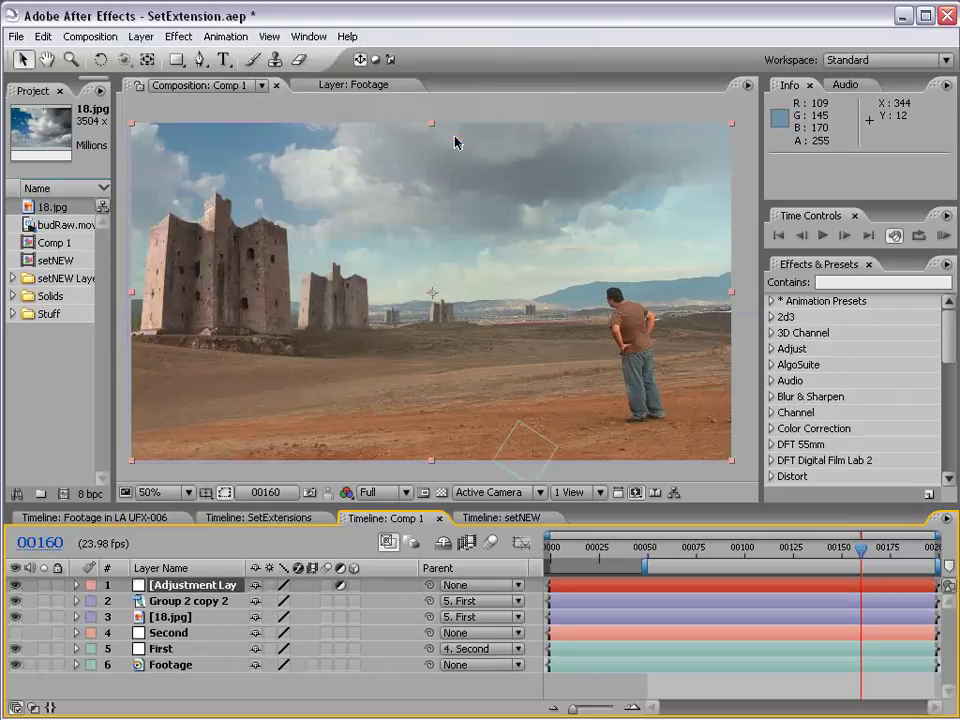
pyautogui.click(174, 42)
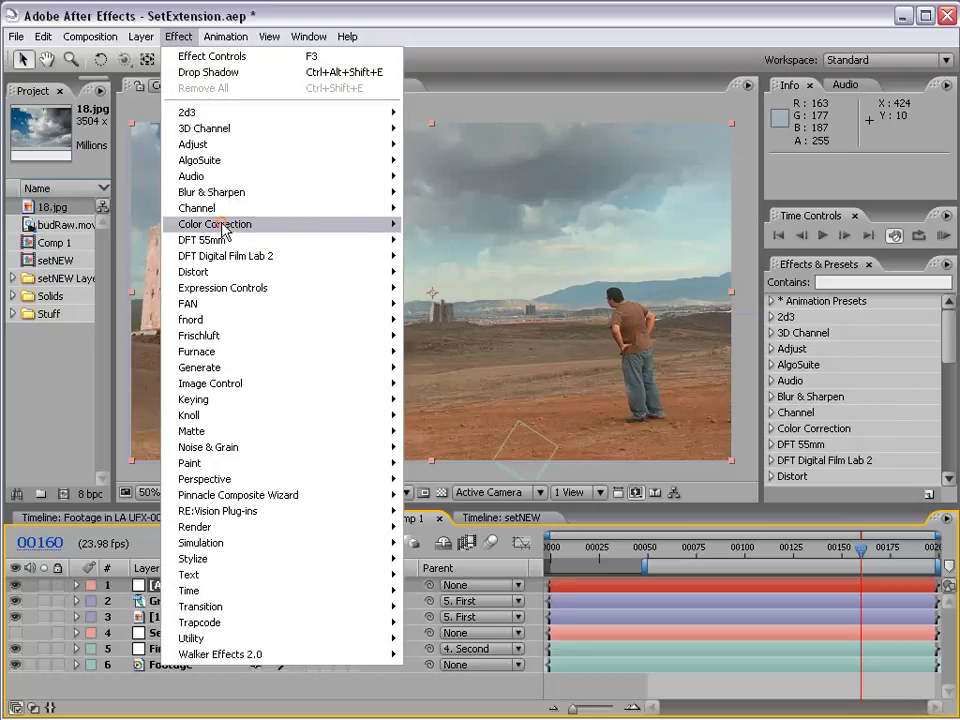
pyautogui.moveTo(221, 228)
pyautogui.click(450, 434)
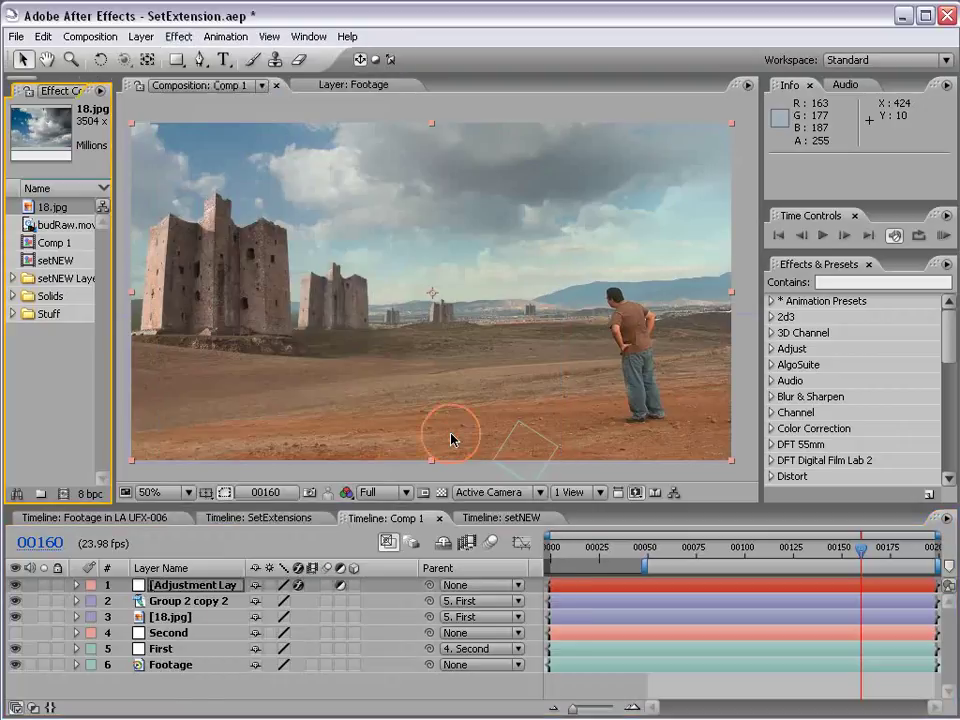
# Step: Pull the middle of the RGB curve downward to darken the image, resizing the effect controls as needed
pyautogui.moveTo(111, 197); pyautogui.dragTo(290, 205)
pyautogui.moveTo(142, 258); pyautogui.dragTo(154, 283)
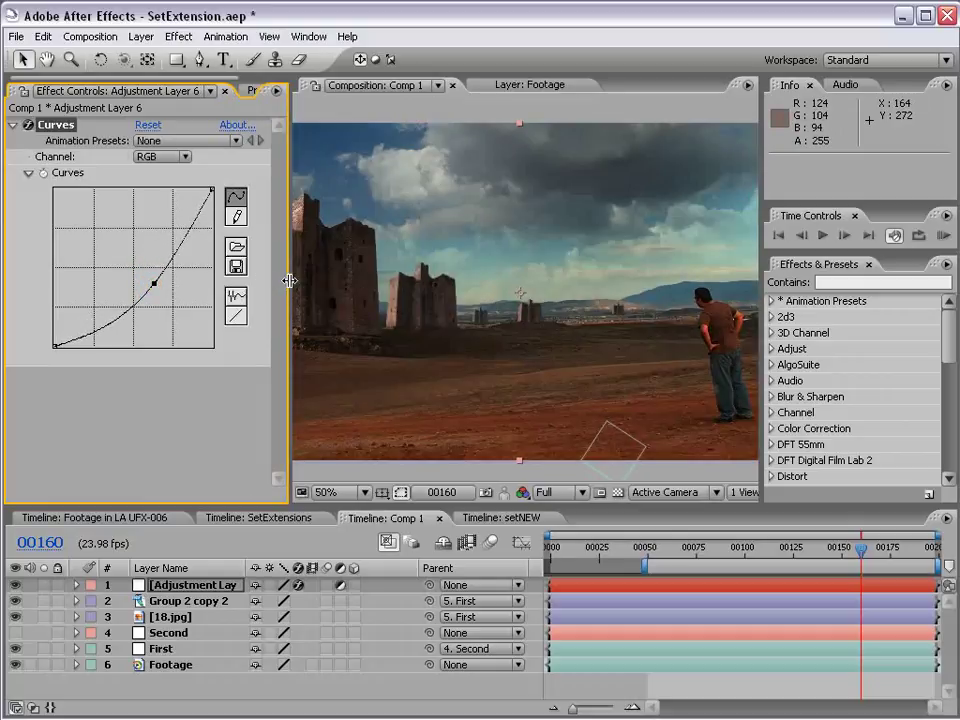
pyautogui.moveTo(289, 281); pyautogui.dragTo(178, 281)
# Step: Add a full-frame elliptical mask to the adjustment layer and set the composition's preview resolution to Half
pyautogui.moveTo(176, 59); pyautogui.dragTo(268, 81)
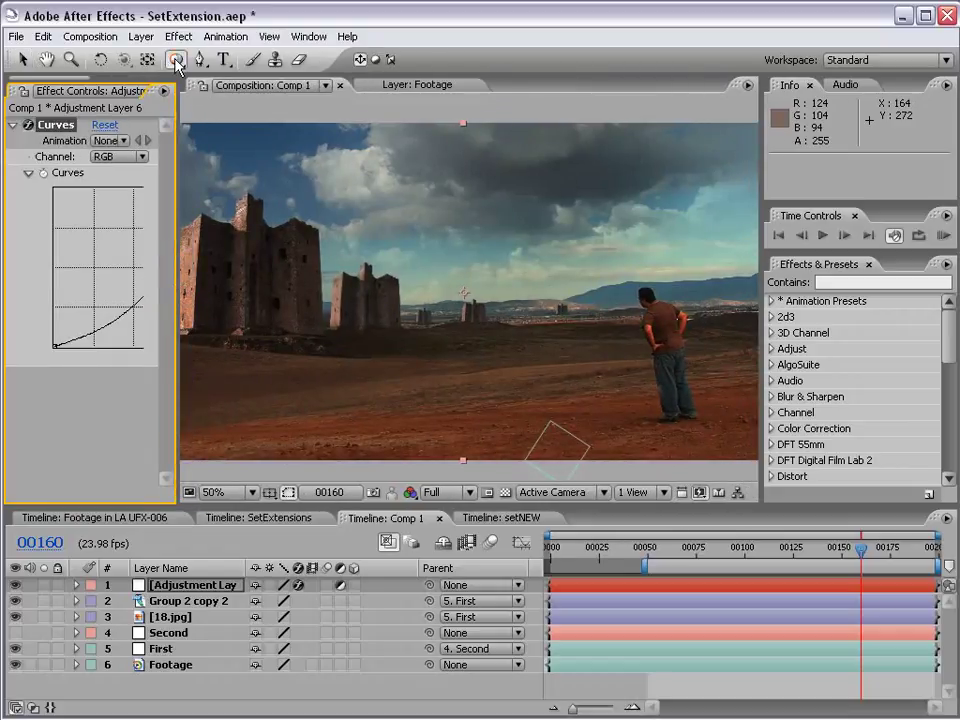
pyautogui.doubleClick(176, 60)
pyautogui.press('v')
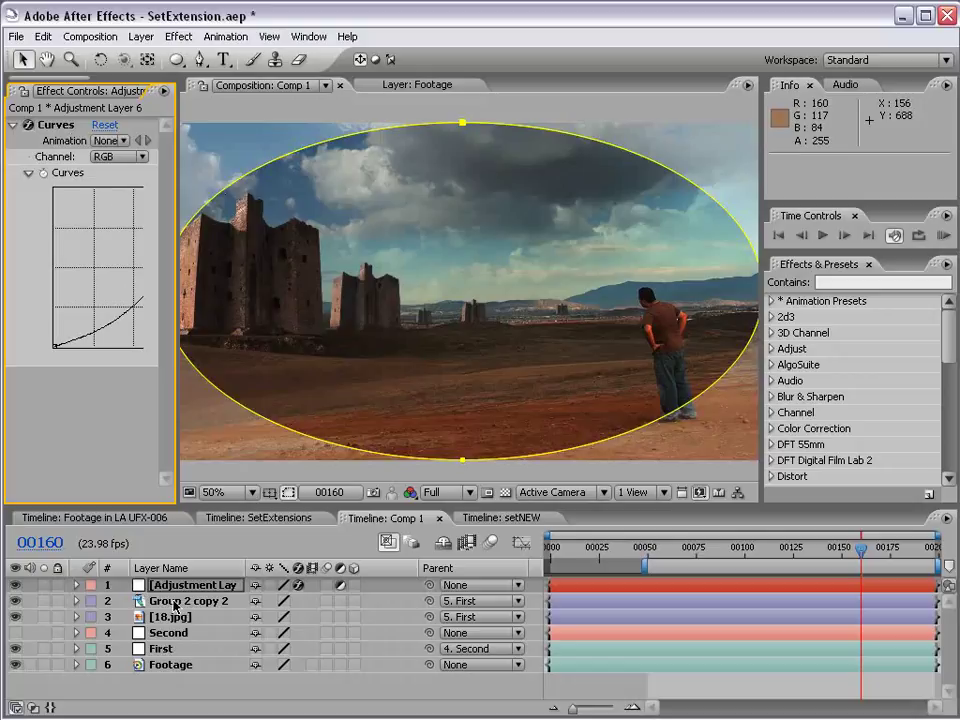
pyautogui.click(455, 492)
pyautogui.click(450, 525)
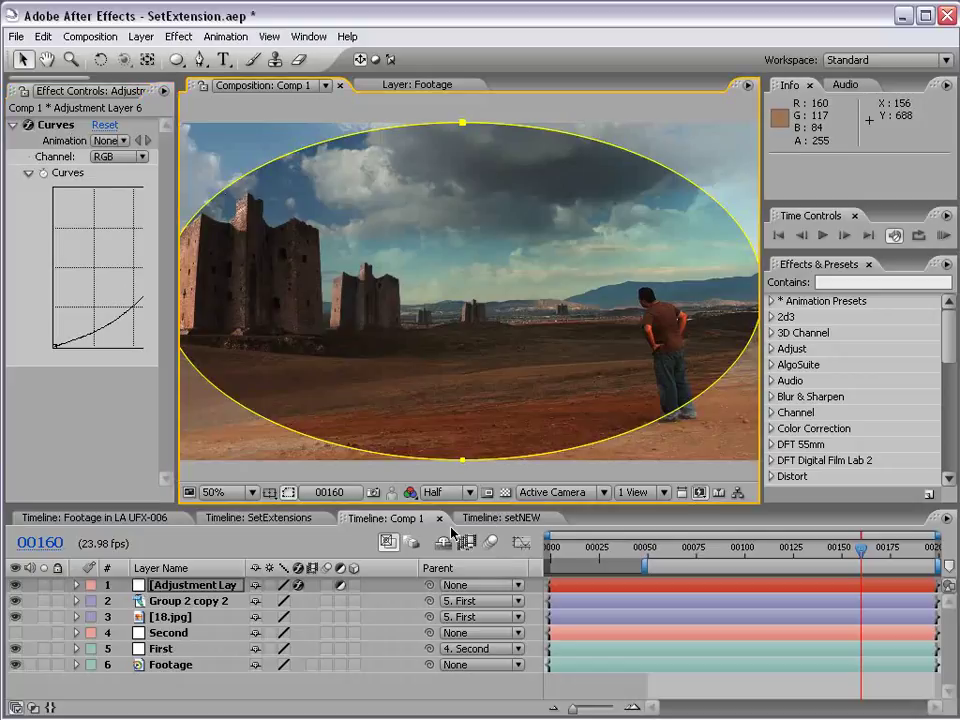
# Step: Reveal the adjustment layer's mask properties and set its elliptical mask to Subtract
pyautogui.click(172, 590)
pyautogui.press('m')
pyautogui.press('m')
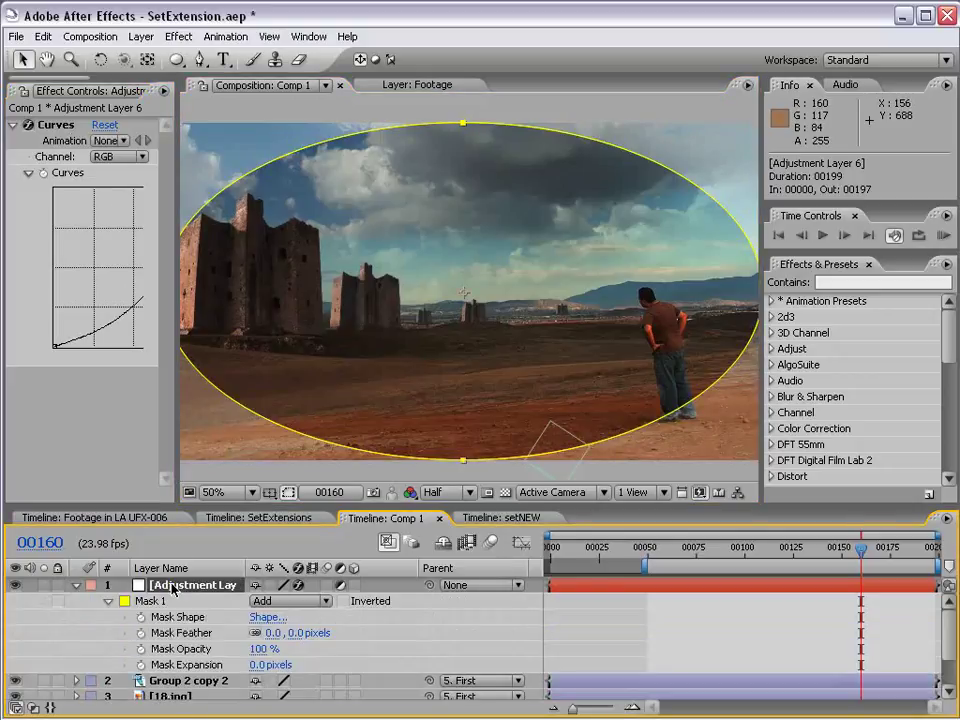
pyautogui.click(289, 601)
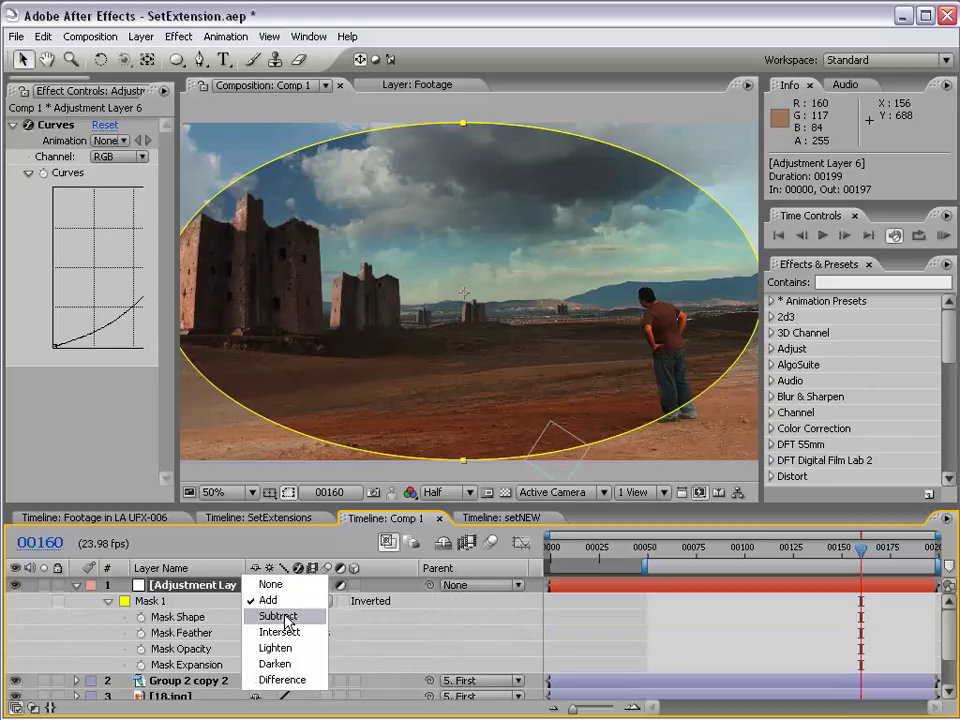
pyautogui.click(280, 616)
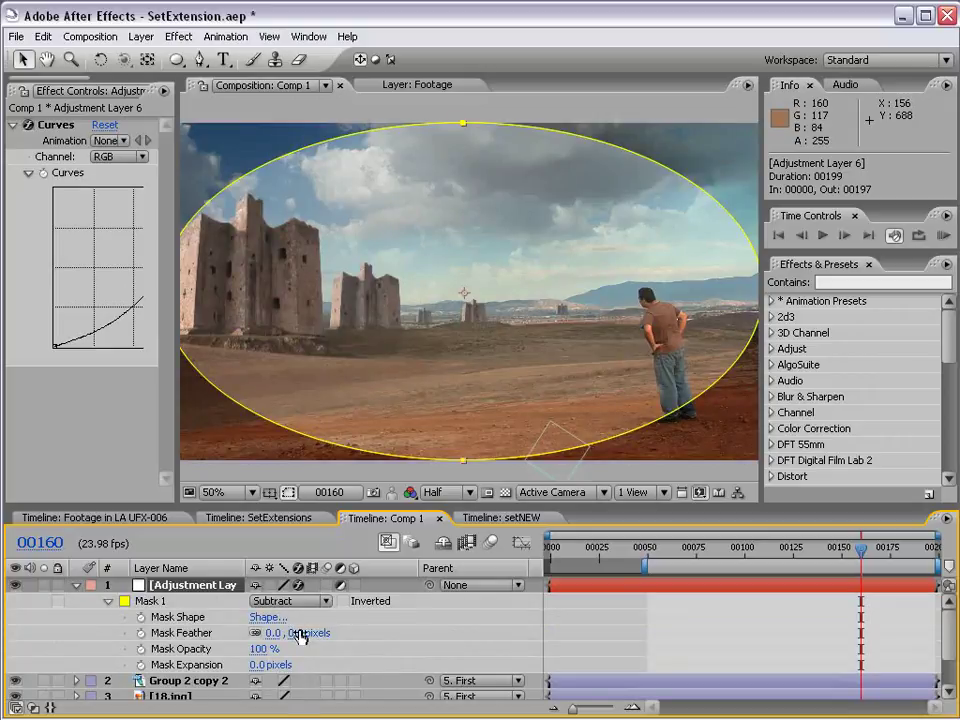
# Step: Set the elliptical mask's feather to 249 pixels to soften the vignette and collapse the adjustment layer's properties
pyautogui.moveTo(298, 636); pyautogui.dragTo(686, 643)
pyautogui.click(686, 643)
pyautogui.press(',')
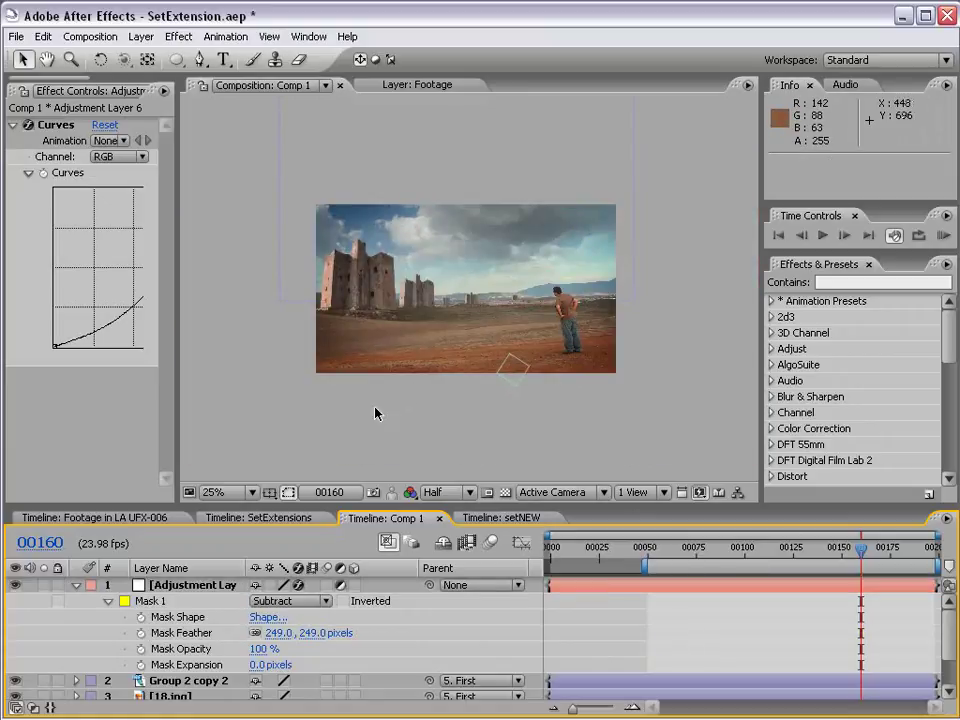
pyautogui.click(77, 585)
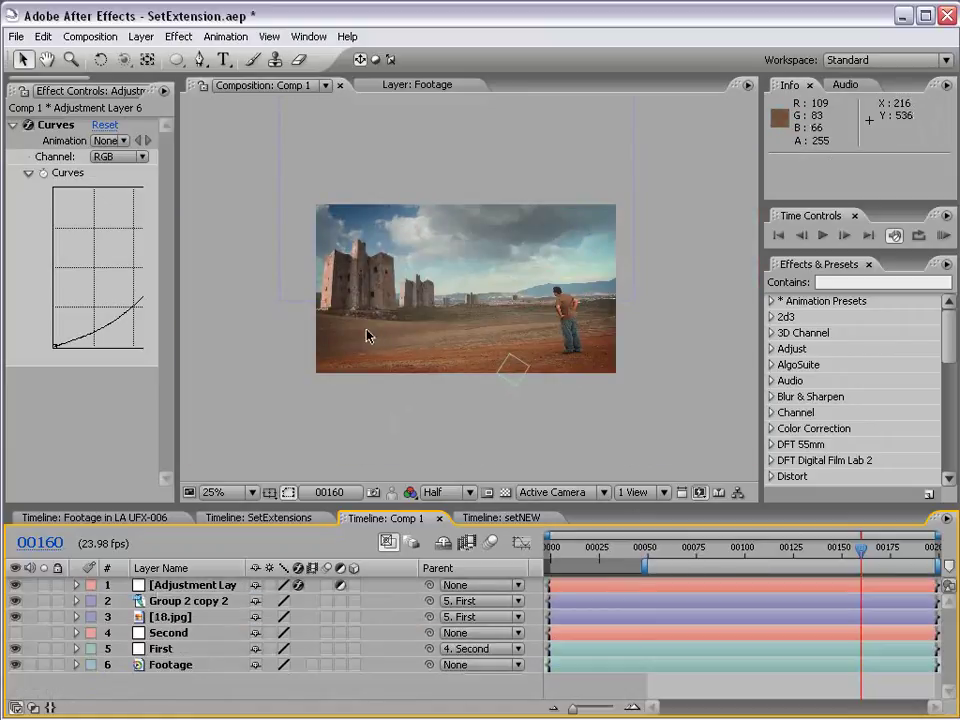
# Step: Add a second adjustment layer on top of the layer stack
pyautogui.click(141, 36)
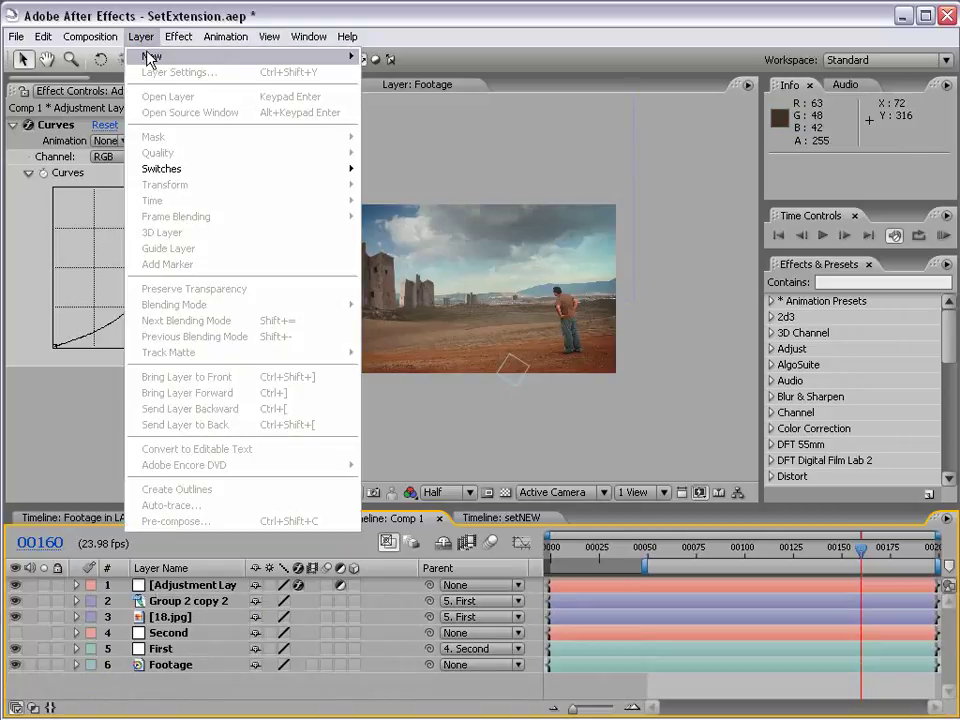
pyautogui.moveTo(150, 56)
pyautogui.click(414, 137)
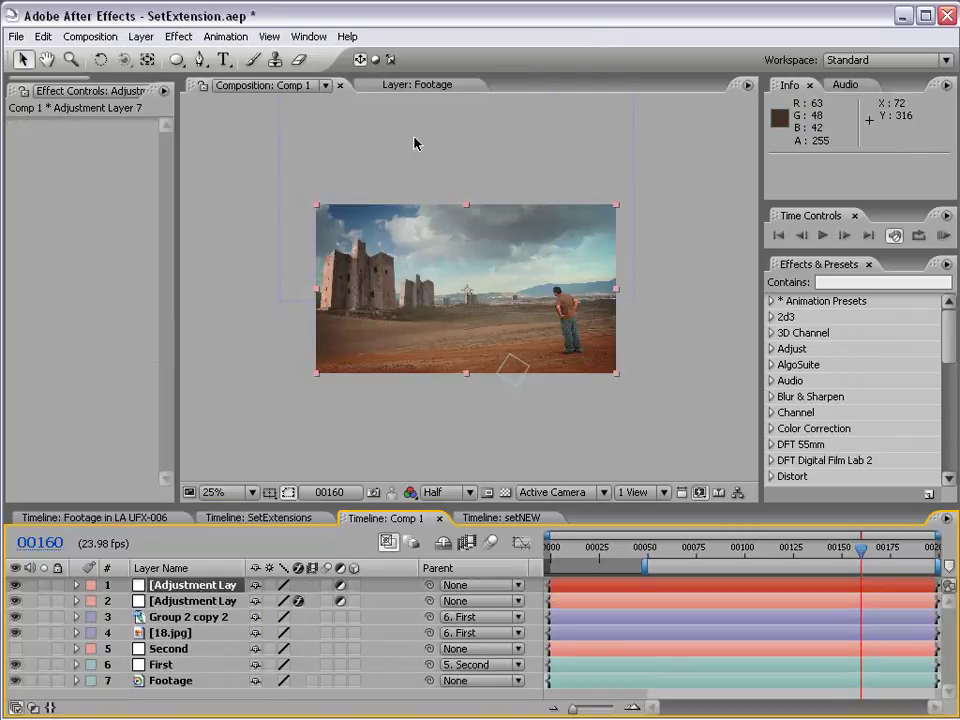
# Step: Start the work area at frame 0 and copy the vignette layer's Curves effect onto the new top adjustment layer
pyautogui.moveTo(644, 564); pyautogui.dragTo(524, 558)
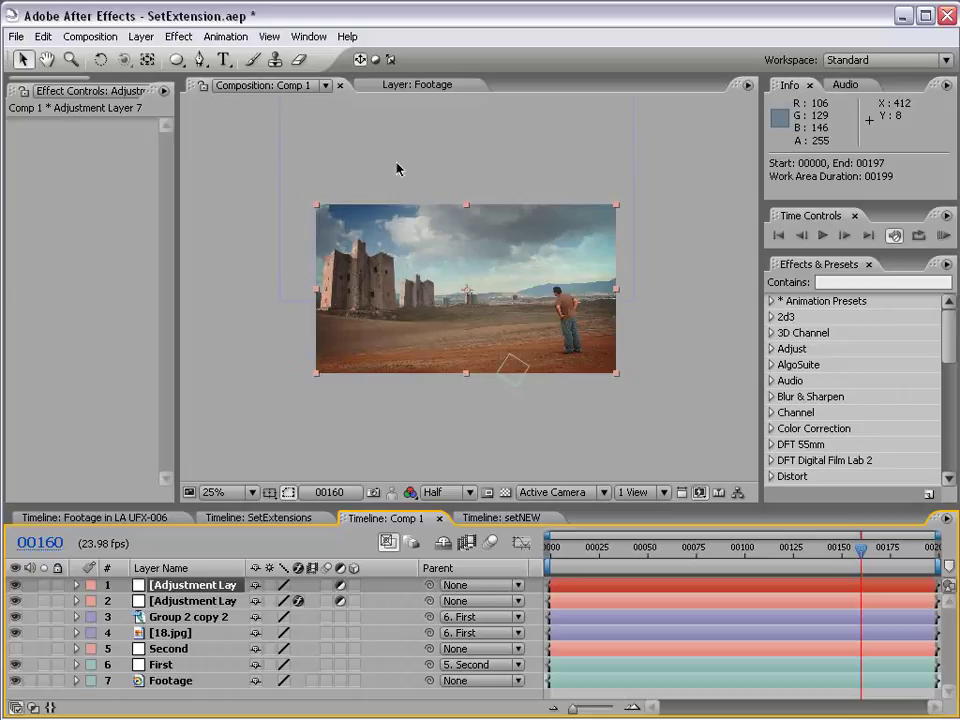
pyautogui.click(162, 601)
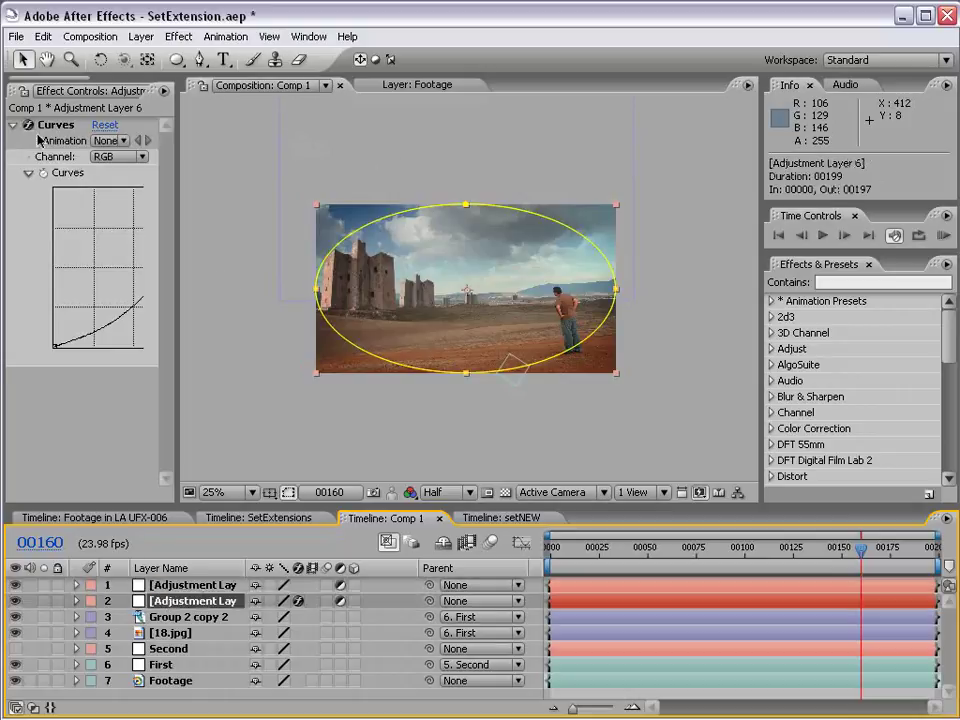
pyautogui.click(48, 125)
pyautogui.click(181, 588)
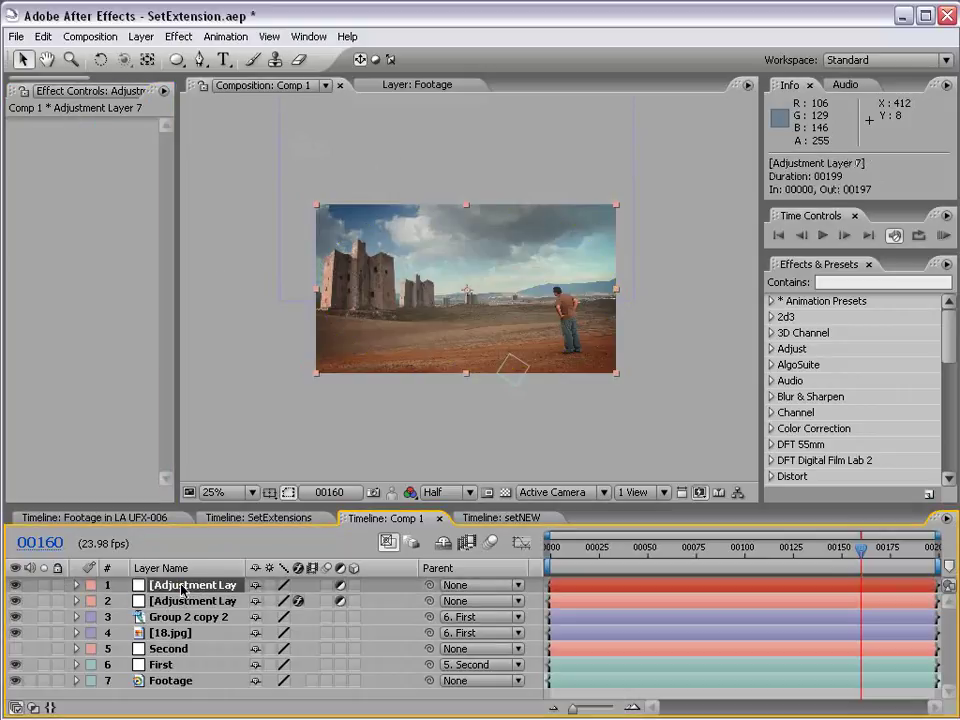
pyautogui.click(164, 603)
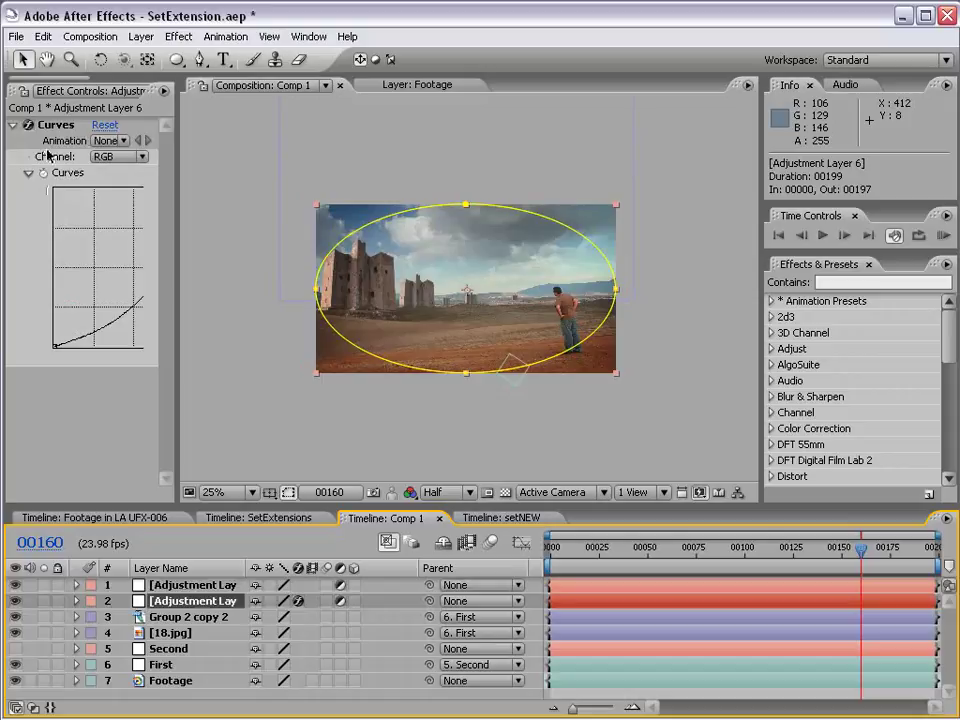
pyautogui.click(175, 588)
pyautogui.hotkey('ctrl', 'v')
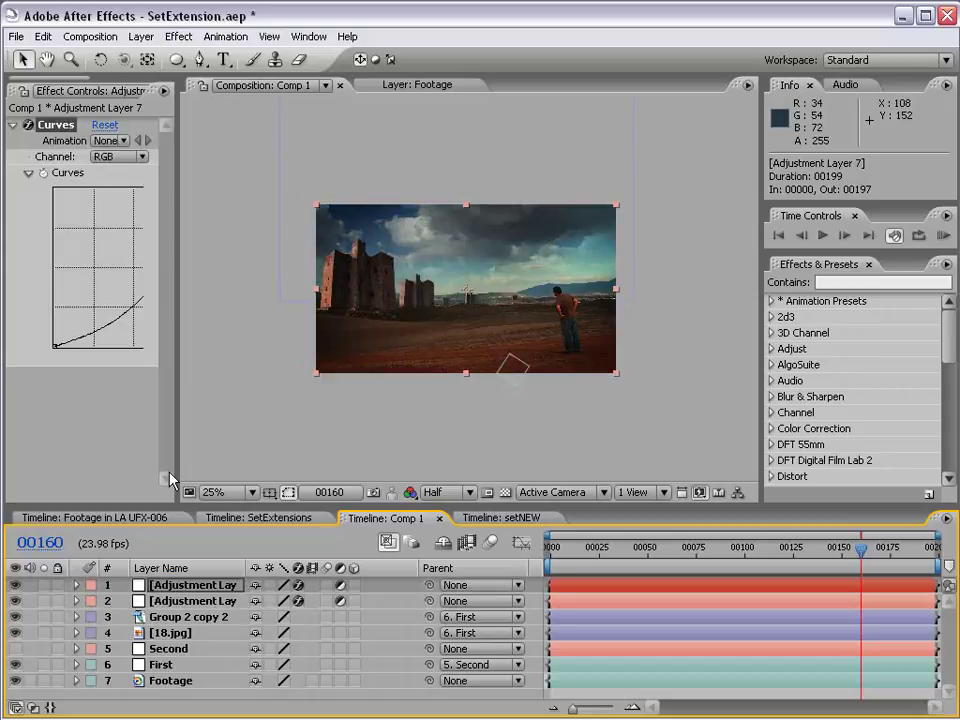
# Step: Hide the vignette layer, scale the top adjustment layer to 156%, 176%, and move it to position 604, 440
pyautogui.click(15, 601)
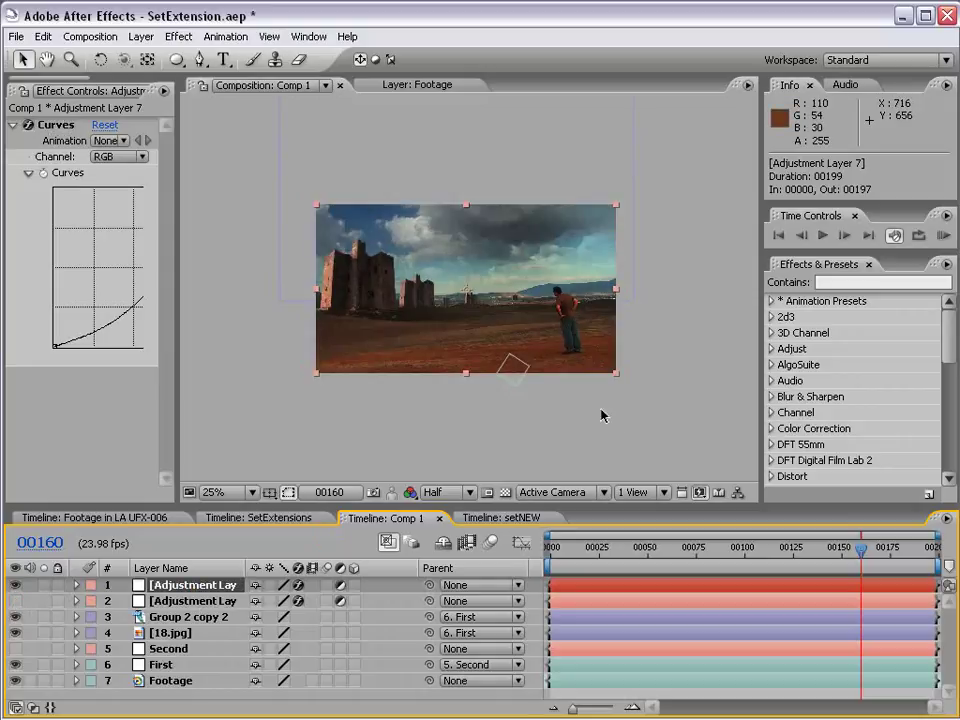
pyautogui.moveTo(616, 377); pyautogui.dragTo(700, 437)
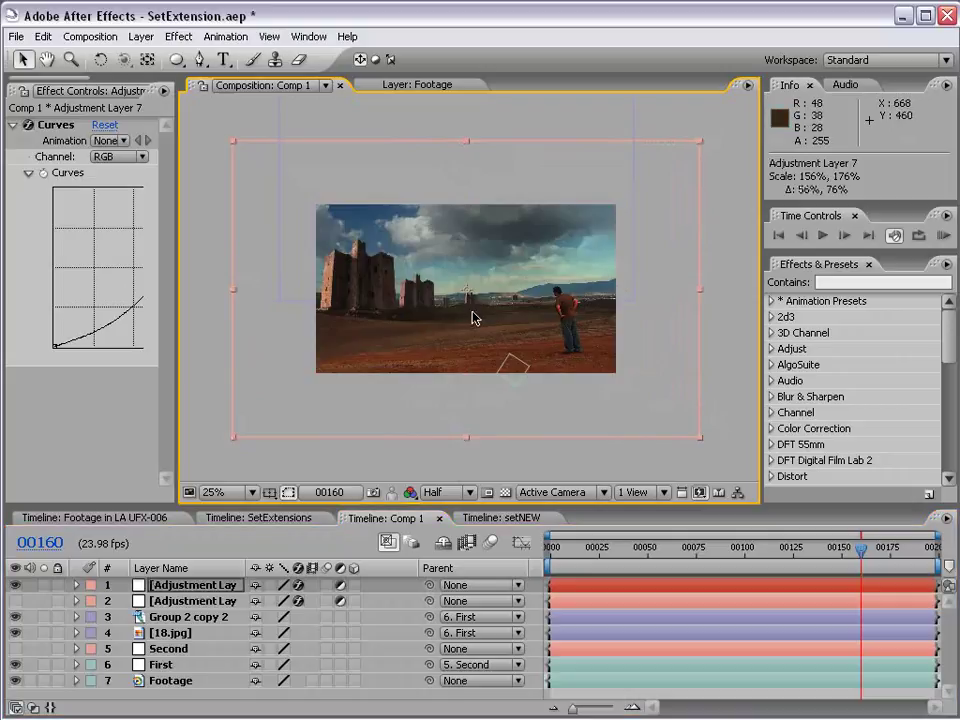
pyautogui.moveTo(341, 342)
pyautogui.mouseDown()
pyautogui.moveTo(414, 334)
pyautogui.moveTo(354, 358)
pyautogui.moveTo(401, 364)
pyautogui.moveTo(559, 364)
pyautogui.moveTo(348, 360)
pyautogui.mouseUp()
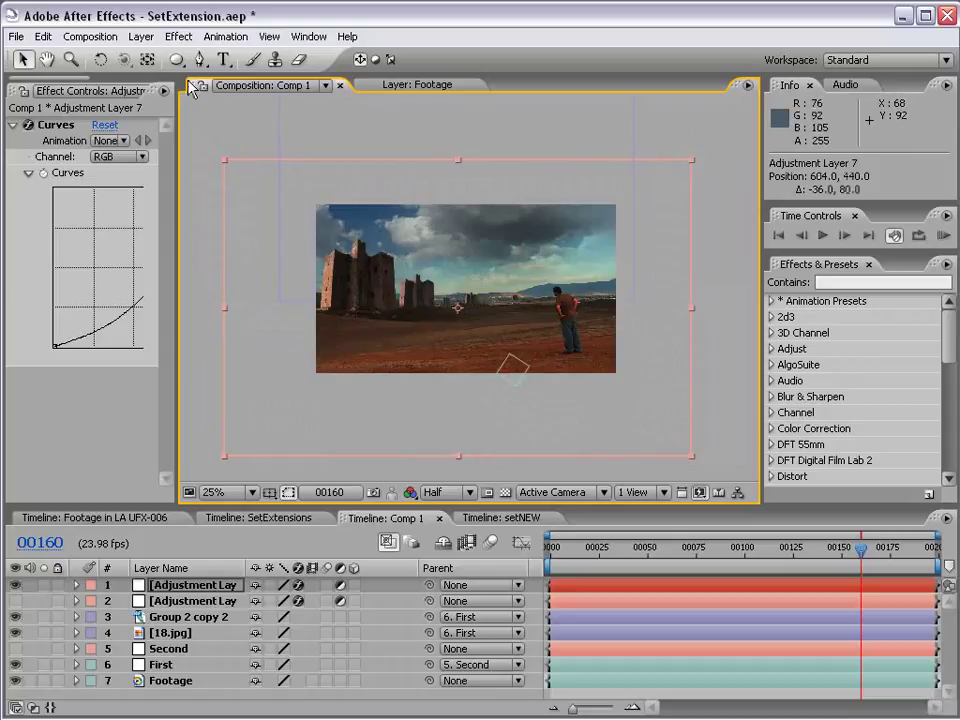
# Step: Draw a wide rectangular mask on the top adjustment layer, covering the foreground ground and extending well past the frame edges
pyautogui.moveTo(176, 59); pyautogui.dragTo(213, 70)
pyautogui.moveTo(298, 66); pyautogui.dragTo(299, 62)
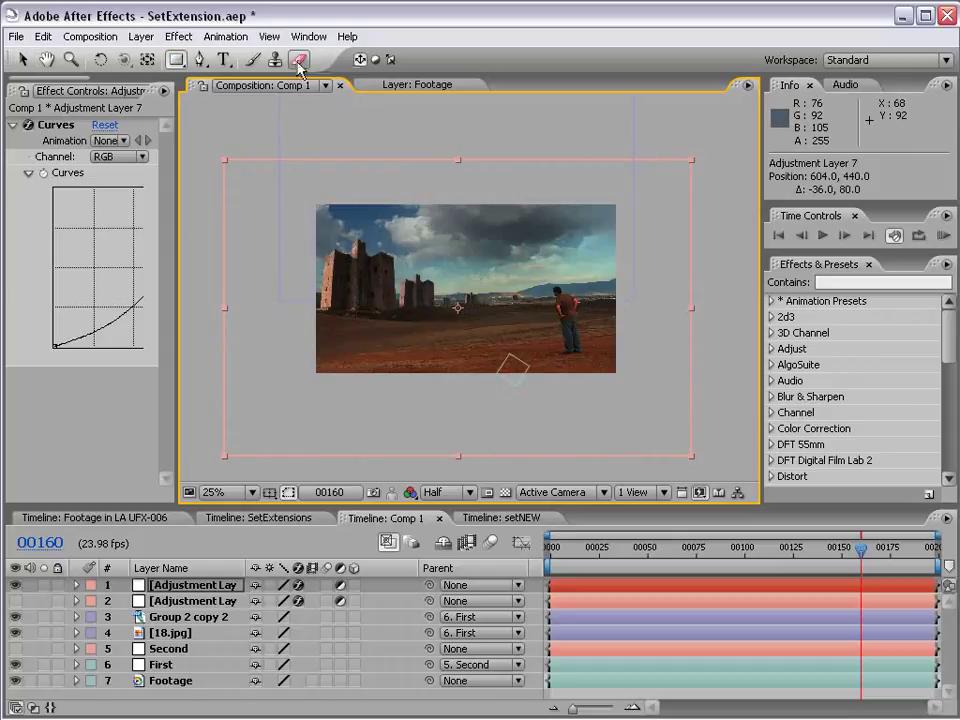
pyautogui.press(',')
pyautogui.moveTo(244, 309); pyautogui.dragTo(698, 413)
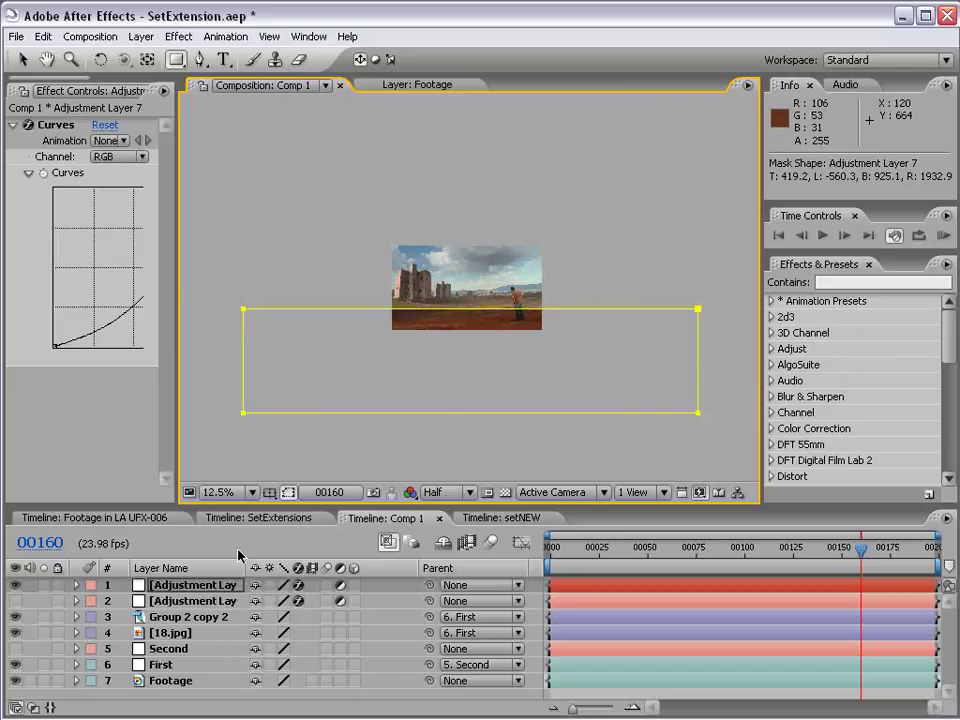
# Step: Reveal the rectangular mask's properties and set its feather to 84 pixels
pyautogui.click(189, 588)
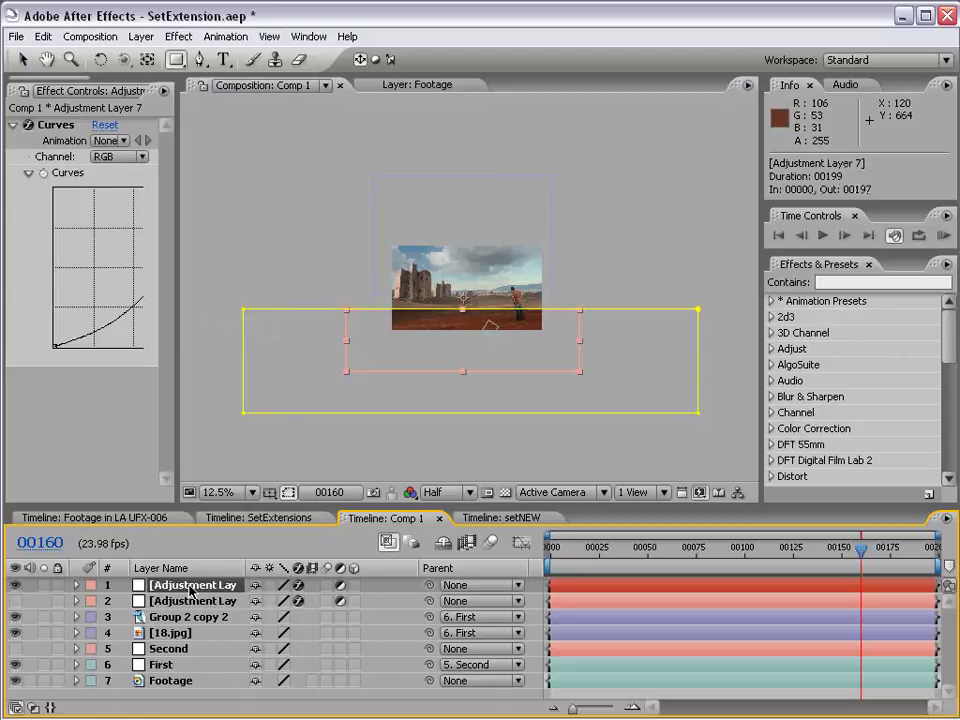
pyautogui.press('m')
pyautogui.press('m')
pyautogui.moveTo(296, 638); pyautogui.dragTo(373, 632)
pyautogui.press('v')
pyautogui.click(509, 464)
pyautogui.press('.')
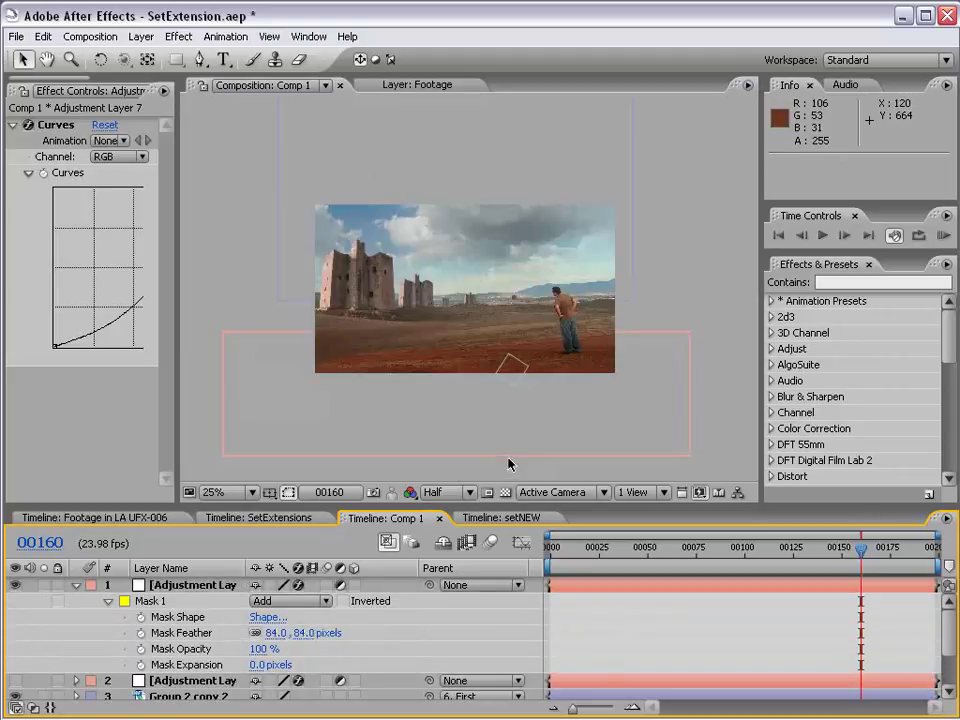
# Step: At frame 58, set the mask feather to 169 pixels and raise the mask's upper-right corner to slope its upper edge
pyautogui.moveTo(838, 558); pyautogui.dragTo(660, 553)
pyautogui.click(237, 598)
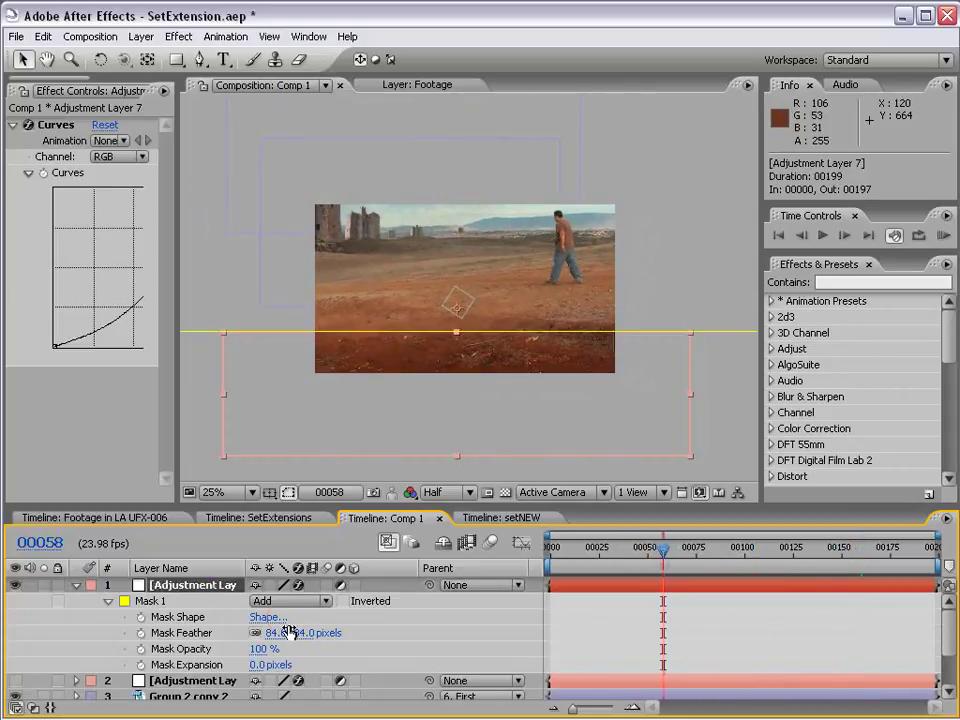
pyautogui.moveTo(289, 632); pyautogui.dragTo(355, 634)
pyautogui.press(',')
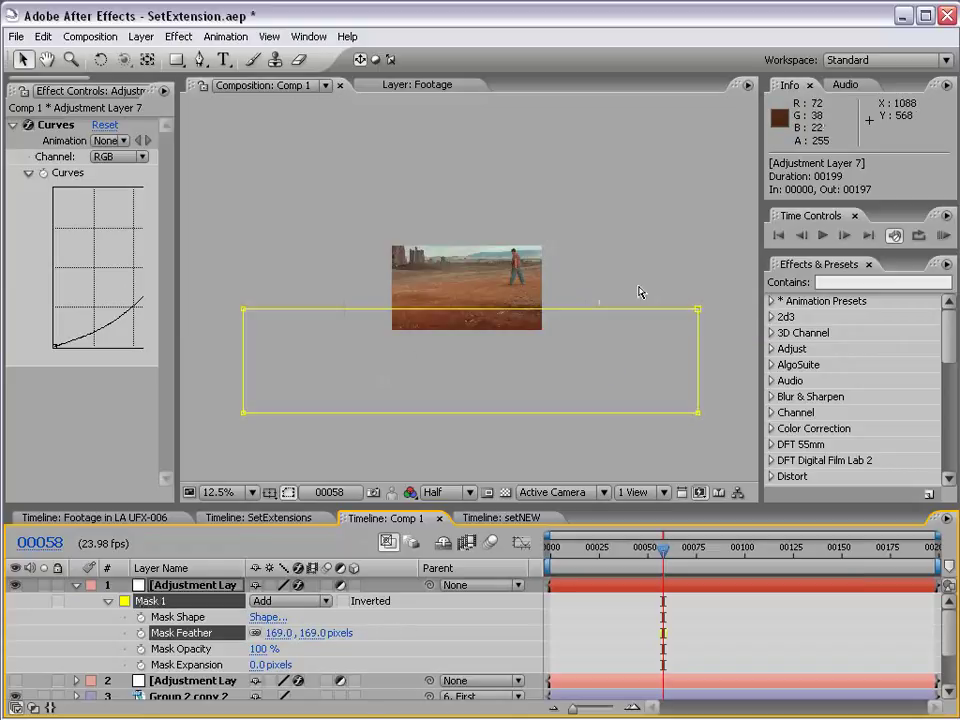
pyautogui.moveTo(695, 314); pyautogui.dragTo(713, 284)
pyautogui.click(189, 583)
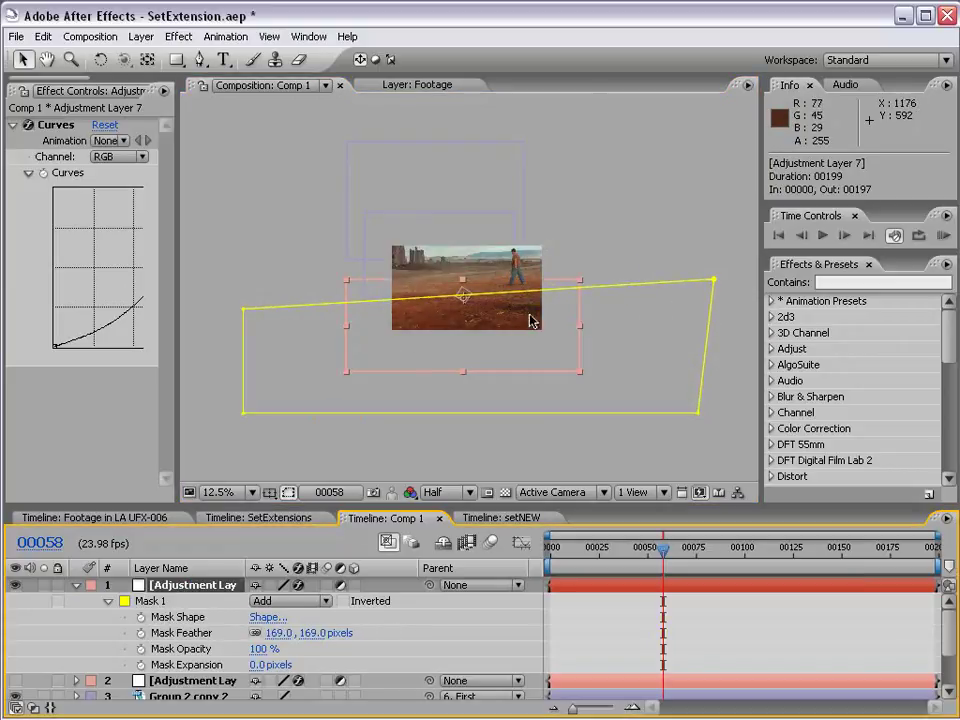
pyautogui.press('.')
# Step: Set the top adjustment layer's opacity to 71% and hide the mask outlines in the composition view
pyautogui.press('t')
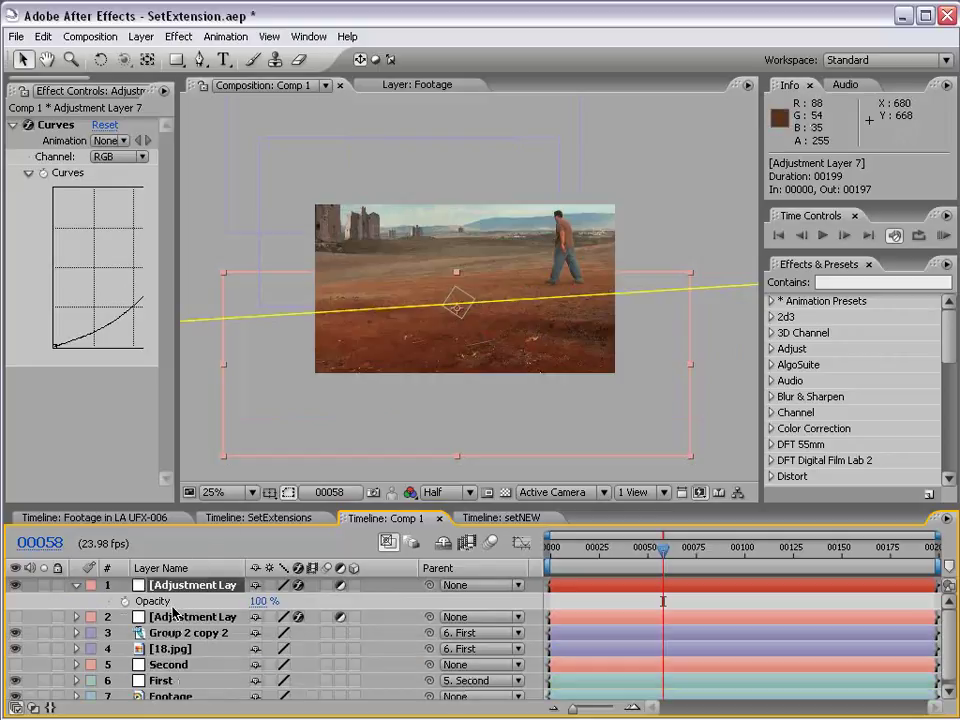
pyautogui.click(263, 601)
pyautogui.write('50')
pyautogui.press('Return')
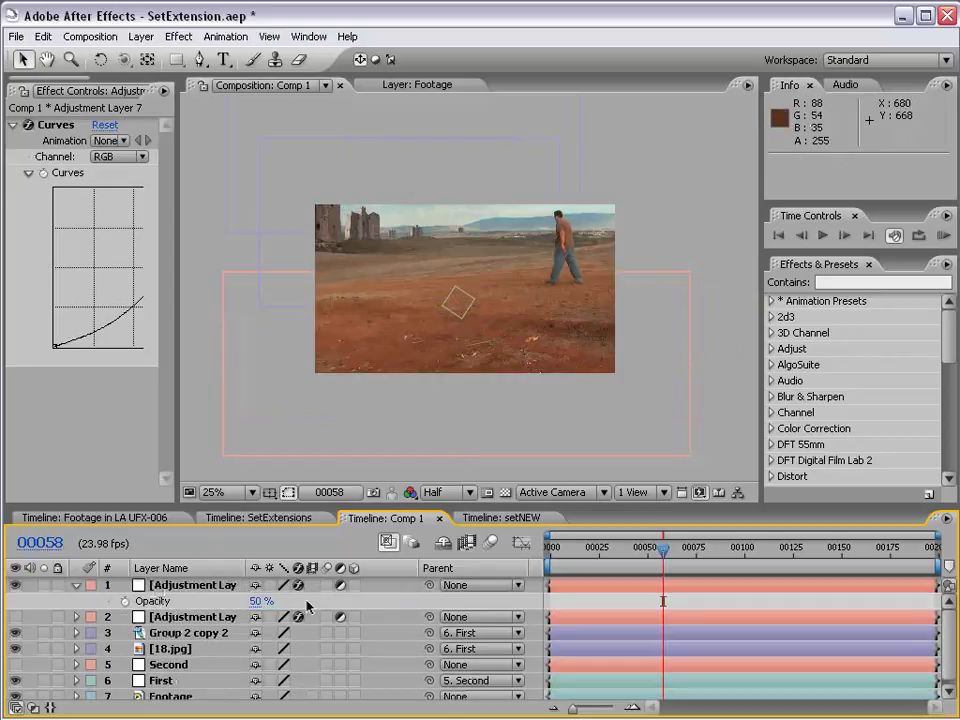
pyautogui.moveTo(257, 609); pyautogui.dragTo(278, 609)
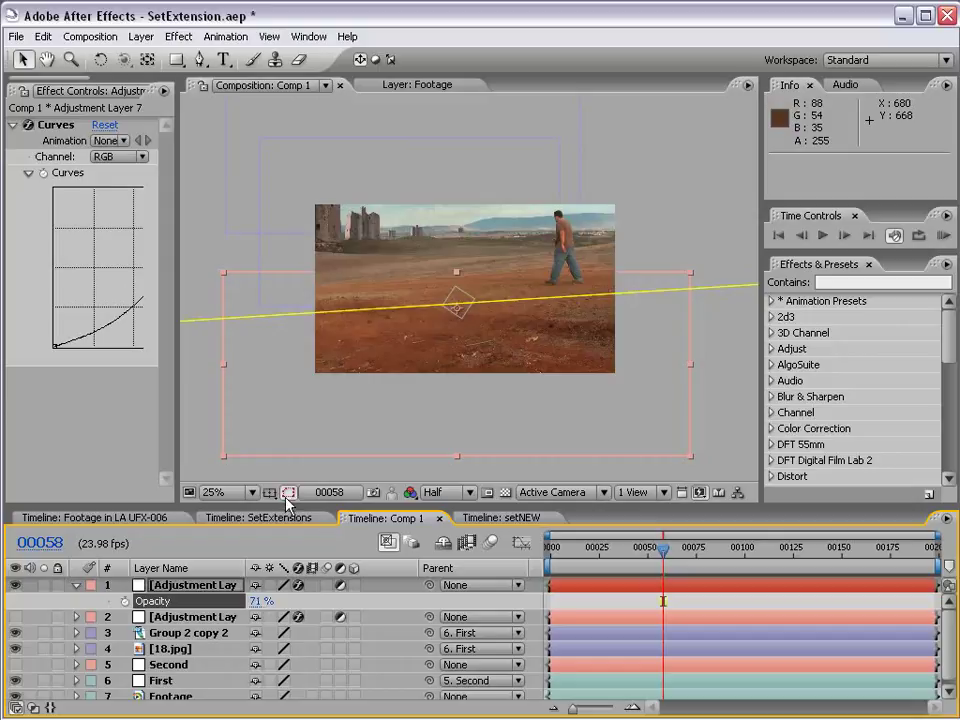
pyautogui.click(288, 493)
pyautogui.click(578, 582)
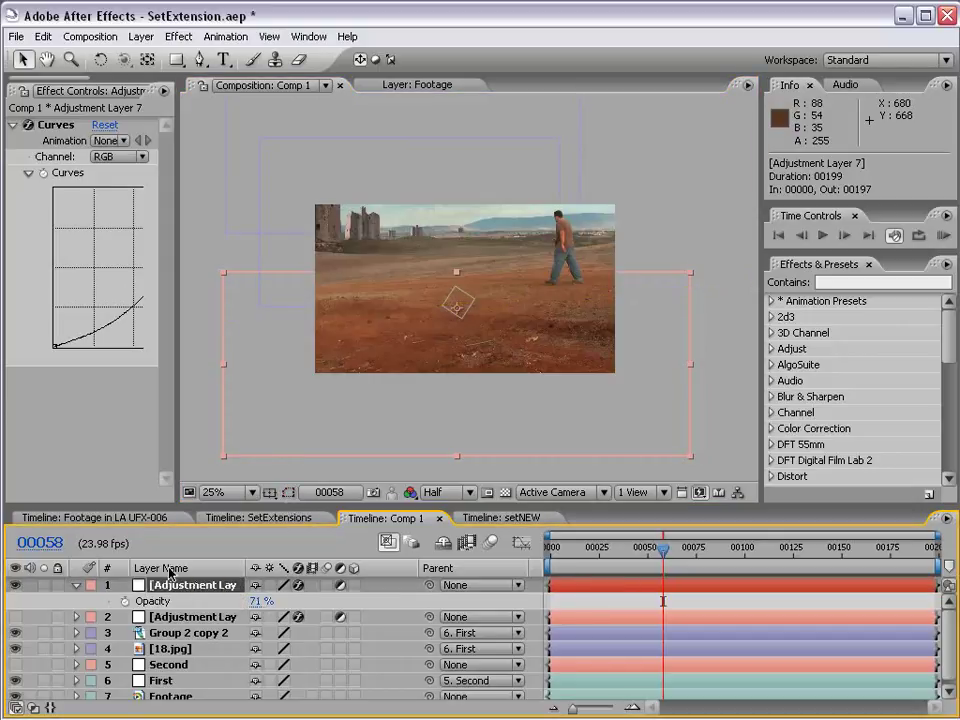
# Step: Move the masked adjustment layer to position 628, 508, collapse its properties, and enlarge the timeline area
pyautogui.moveTo(455, 405); pyautogui.dragTo(521, 420)
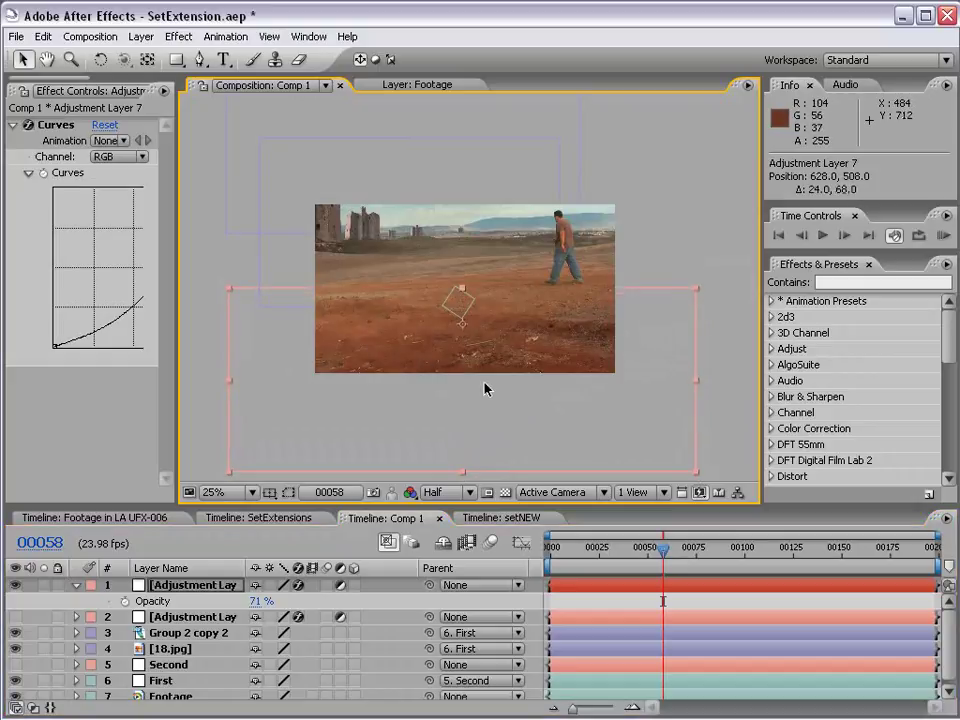
pyautogui.click(77, 590)
pyautogui.moveTo(583, 507); pyautogui.dragTo(583, 441)
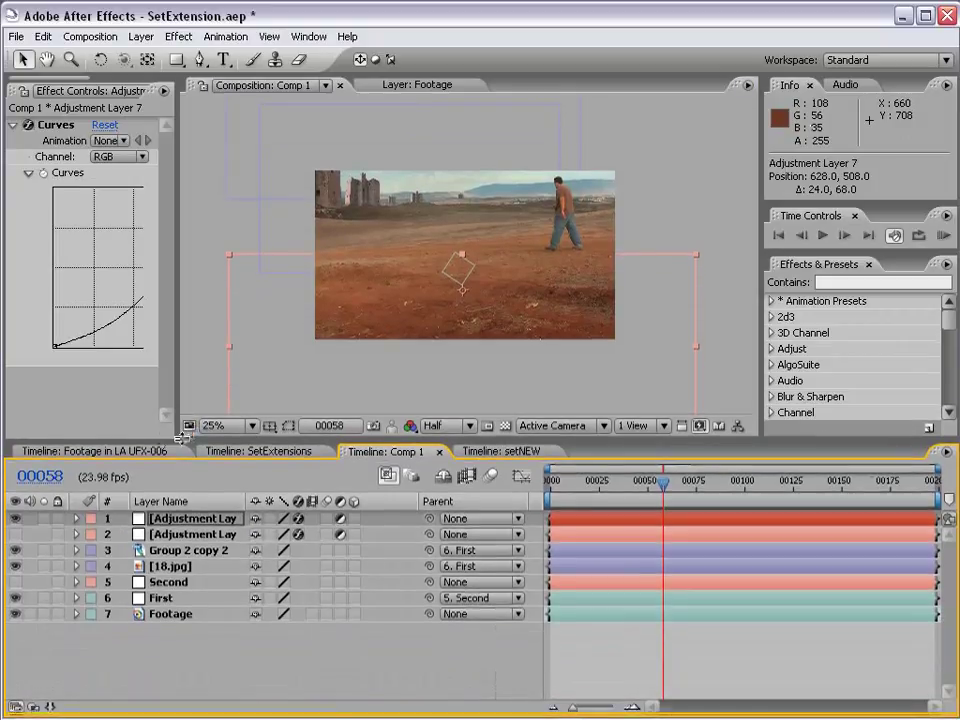
# Step: Parent the masked adjustment layer to the First layer and check its tracking back at frame 0
pyautogui.moveTo(665, 487); pyautogui.dragTo(632, 493)
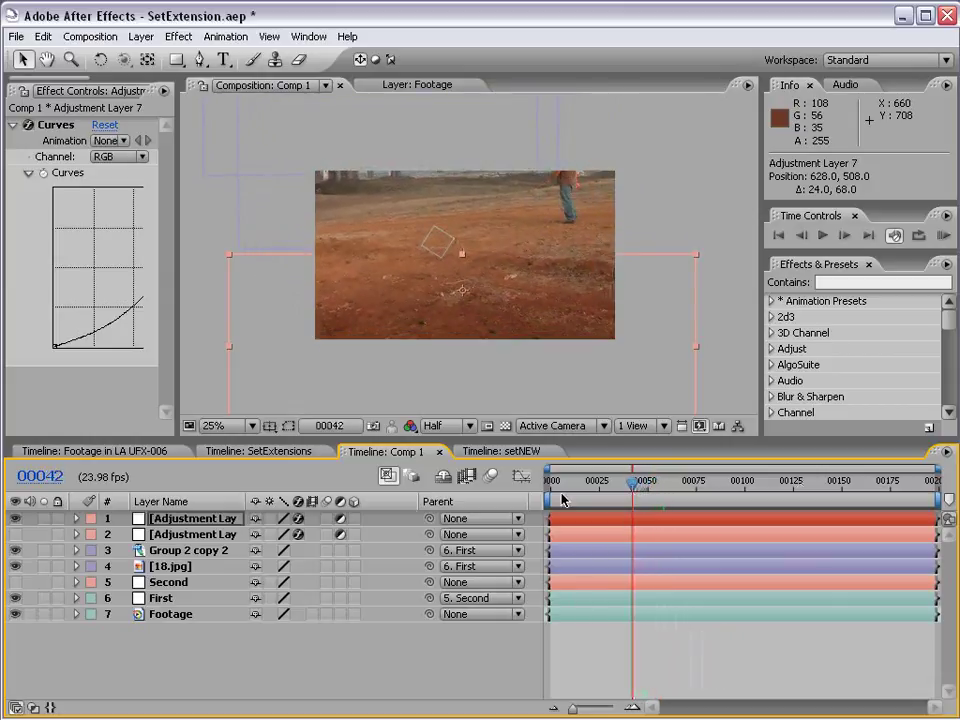
pyautogui.moveTo(428, 519); pyautogui.dragTo(183, 598)
pyautogui.moveTo(618, 488); pyautogui.dragTo(540, 510)
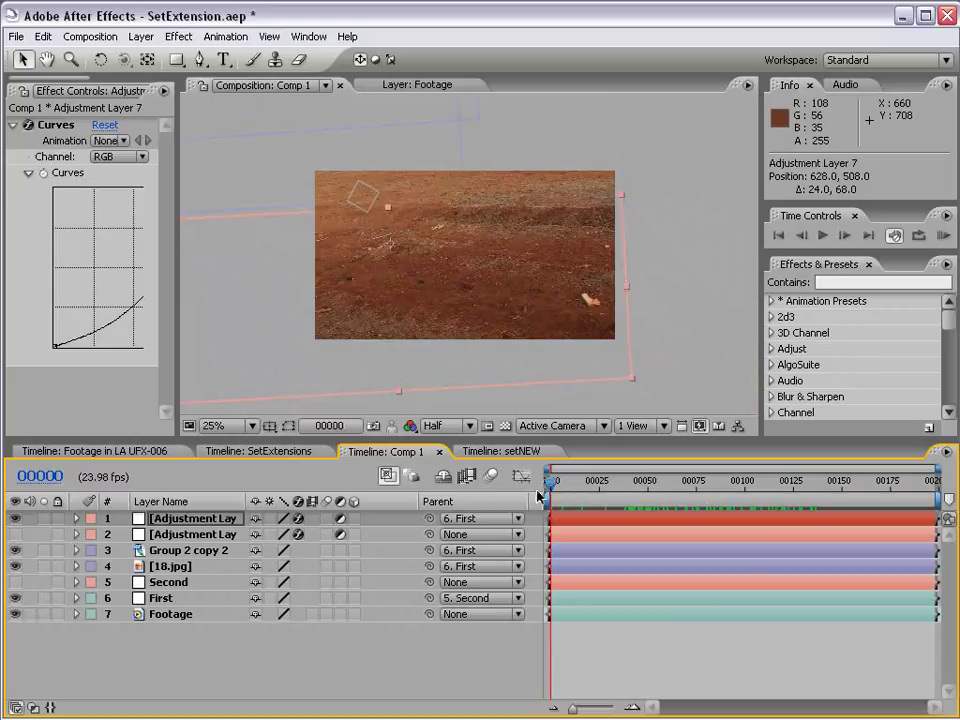
# Step: Reposition the parented adjustment layer while checking other frames, placing it at 15.2, 93.6 over the foreground at frame 126
pyautogui.click(555, 400)
pyautogui.moveTo(527, 327); pyautogui.dragTo(478, 364)
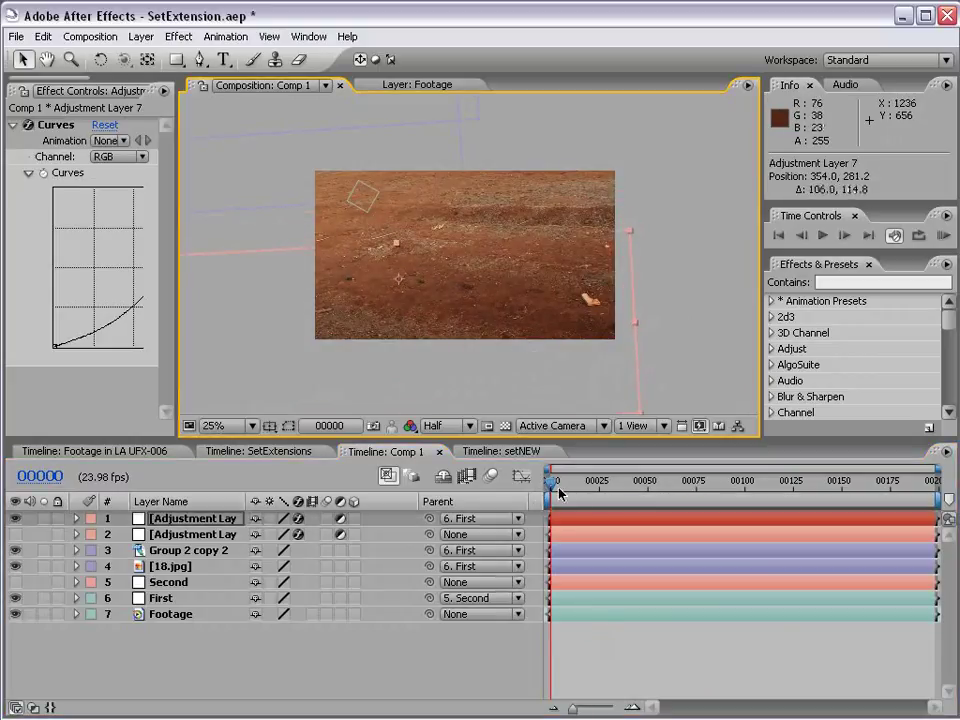
pyautogui.moveTo(553, 490)
pyautogui.mouseDown()
pyautogui.moveTo(688, 490)
pyautogui.moveTo(557, 490)
pyautogui.mouseUp()
pyautogui.moveTo(561, 371); pyautogui.dragTo(586, 333)
pyautogui.moveTo(574, 489); pyautogui.dragTo(793, 488)
pyautogui.moveTo(514, 372); pyautogui.dragTo(506, 377)
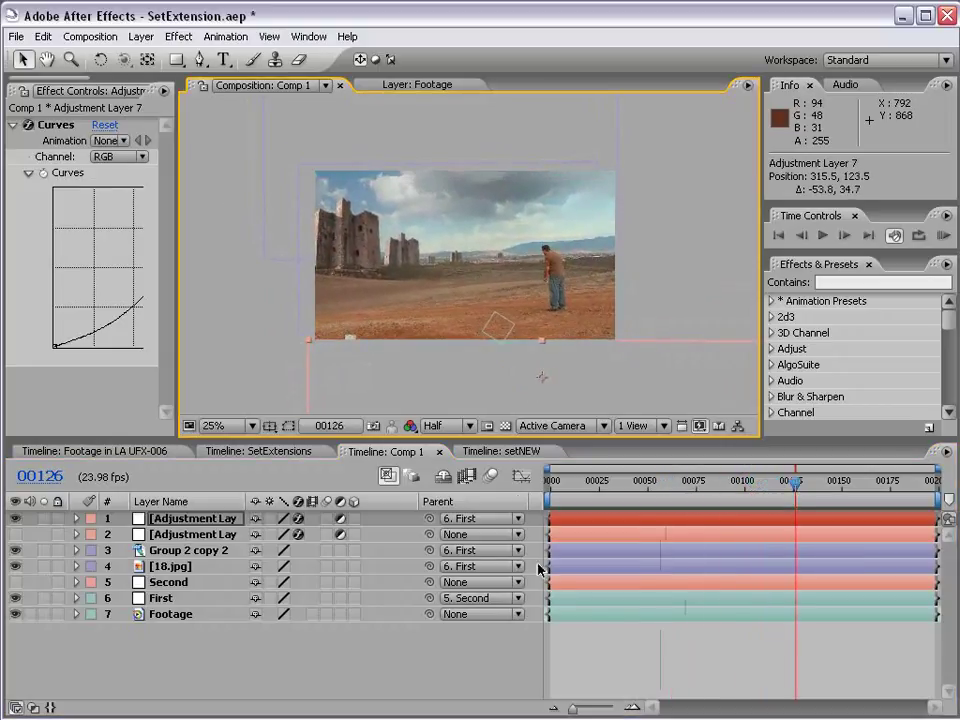
pyautogui.press('.')
pyautogui.press(',')
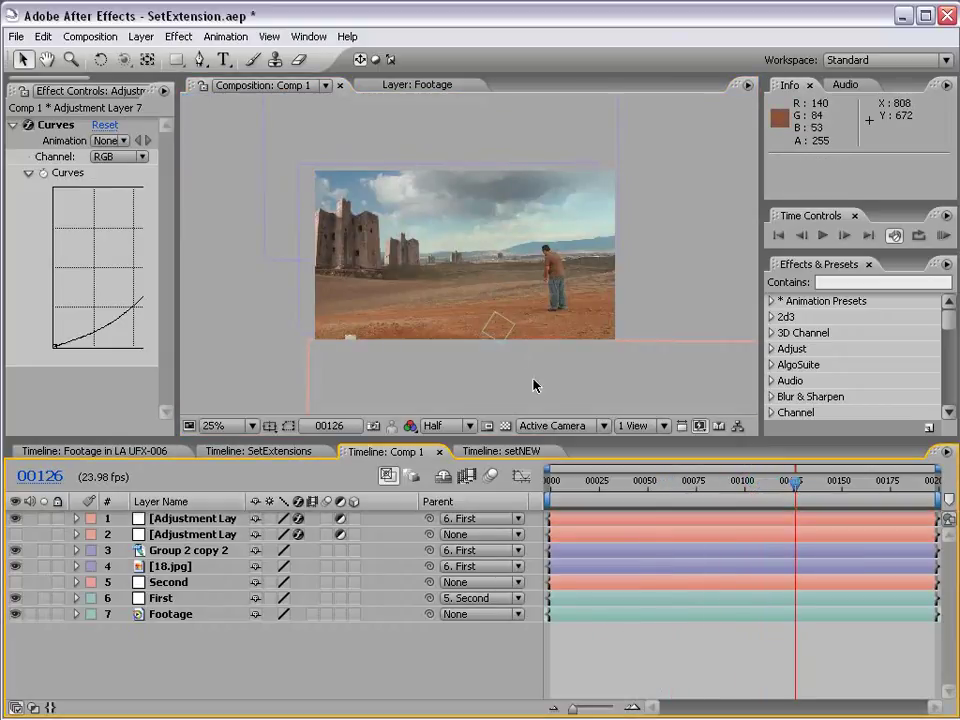
pyautogui.moveTo(620, 361); pyautogui.dragTo(547, 367)
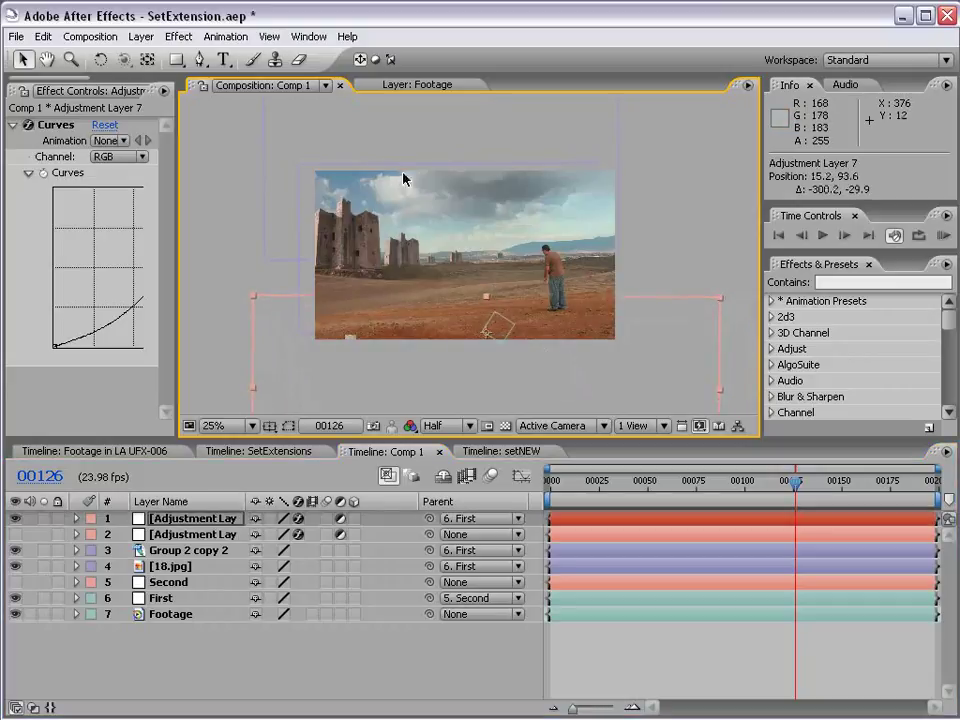
# Step: Add another adjustment layer on top, enlarge it well beyond the frame, and place it at position 616, 296
pyautogui.click(141, 36)
pyautogui.moveTo(155, 56)
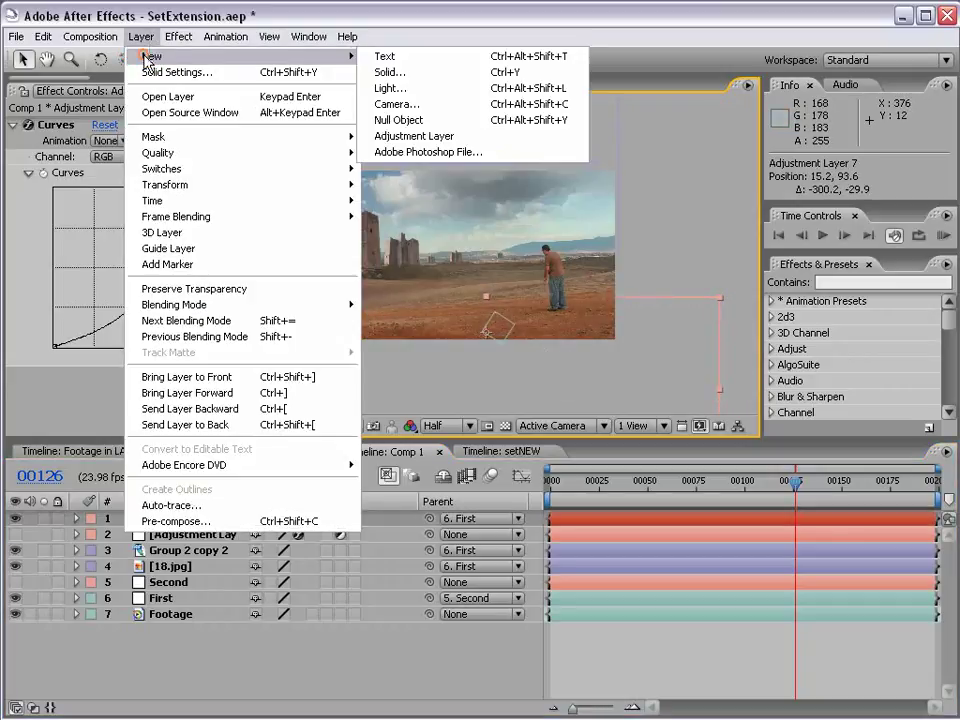
pyautogui.click(430, 135)
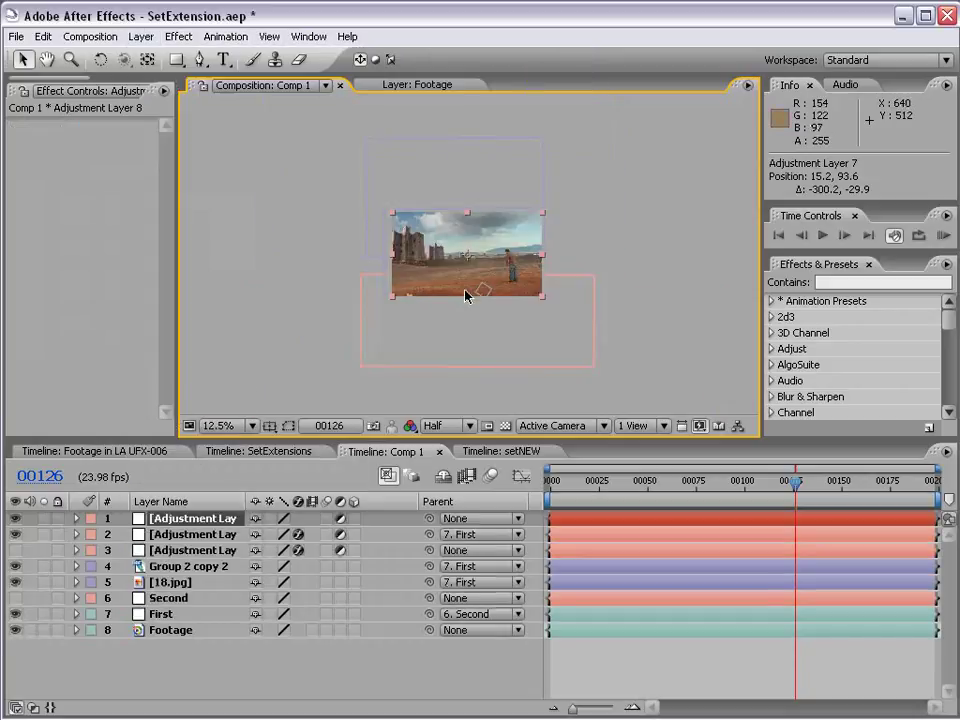
pyautogui.scroll(-1, 414, 248)
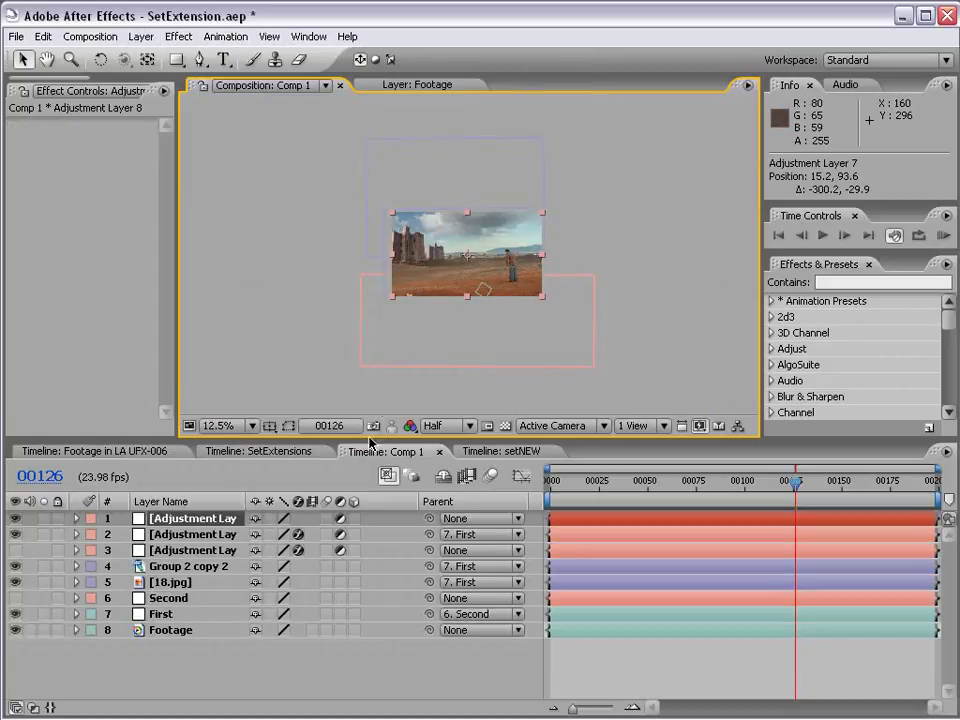
pyautogui.moveTo(541, 300); pyautogui.dragTo(524, 283)
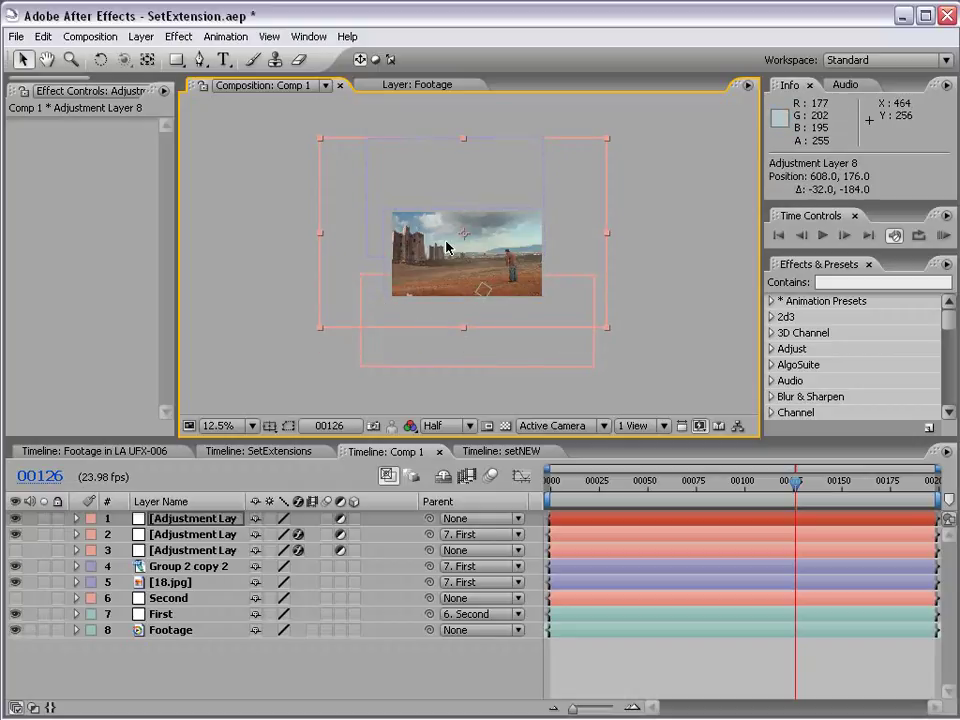
pyautogui.moveTo(607, 328); pyautogui.dragTo(556, 318)
# Step: Apply a Photo Filter effect to the new adjustment layer and set its filter type to Custom
pyautogui.click(180, 36)
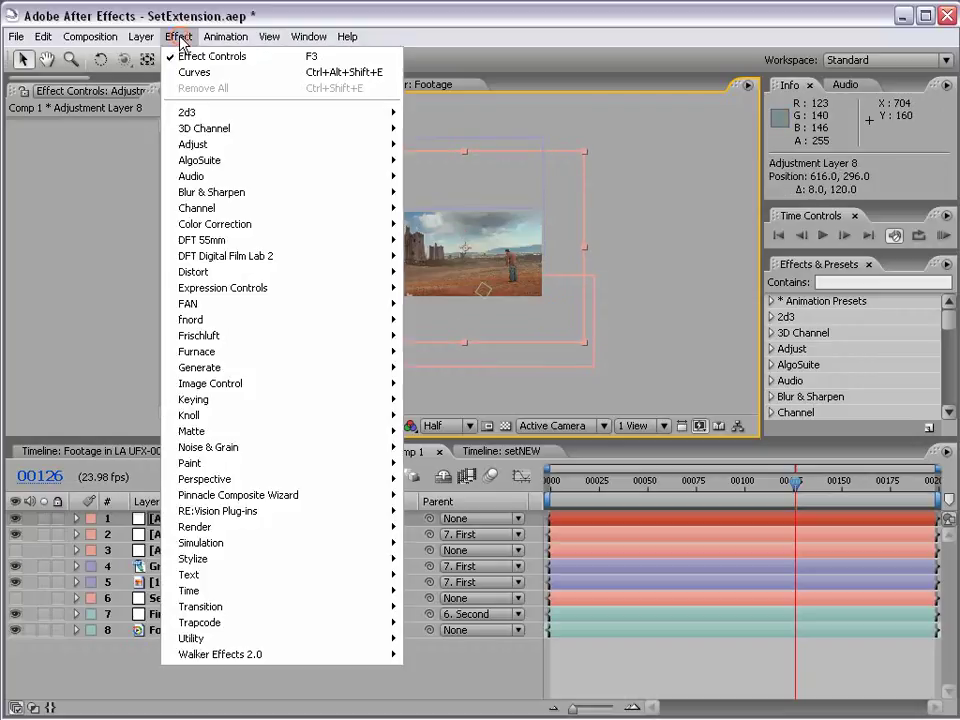
pyautogui.moveTo(190, 226)
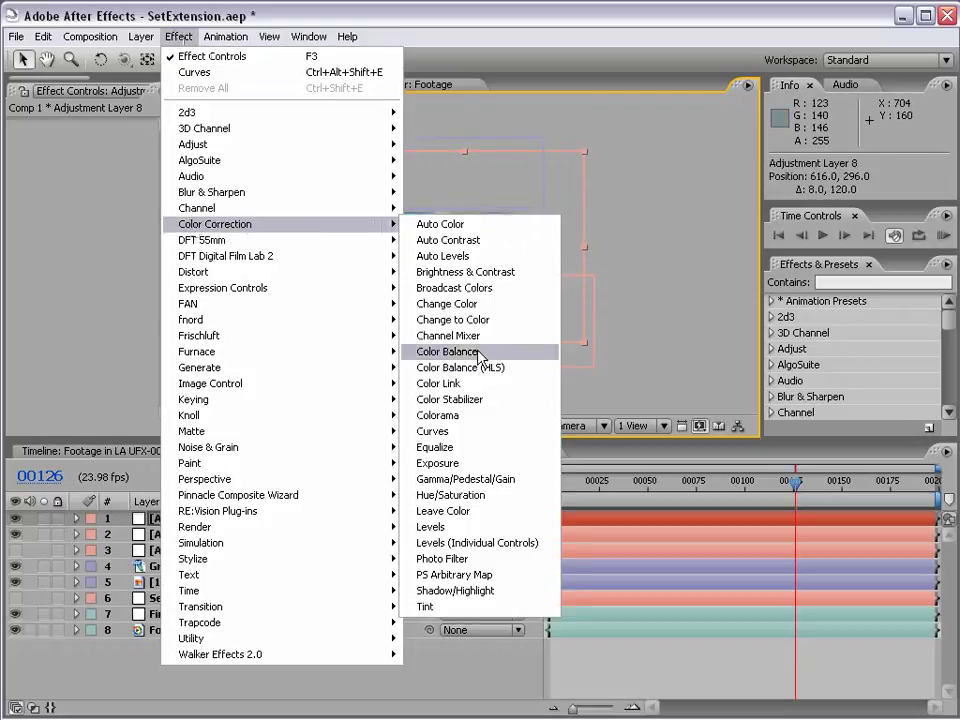
pyautogui.click(502, 570)
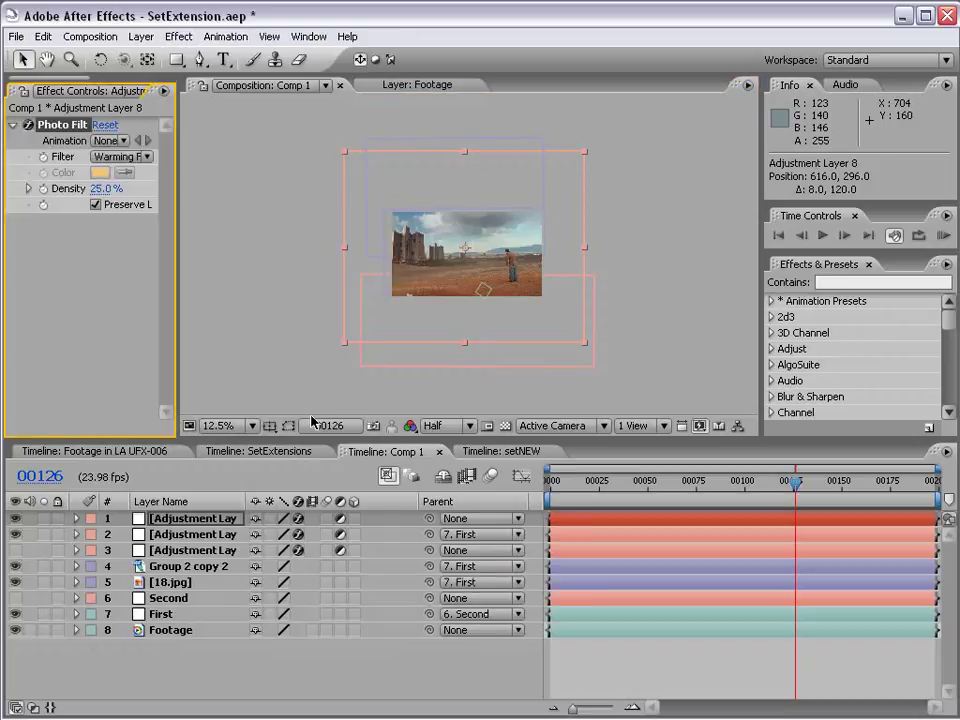
pyautogui.click(124, 157)
pyautogui.click(112, 454)
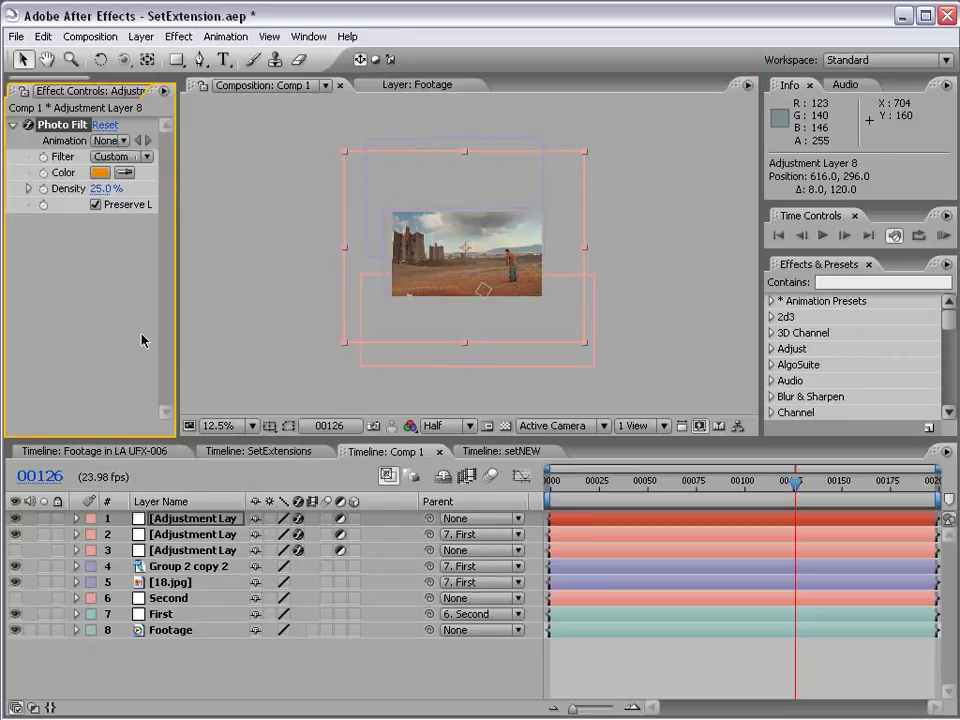
# Step: Set the Photo Filter's custom colour to a light orange and its density to 81%
pyautogui.moveTo(178, 235); pyautogui.dragTo(237, 235)
pyautogui.click(118, 172)
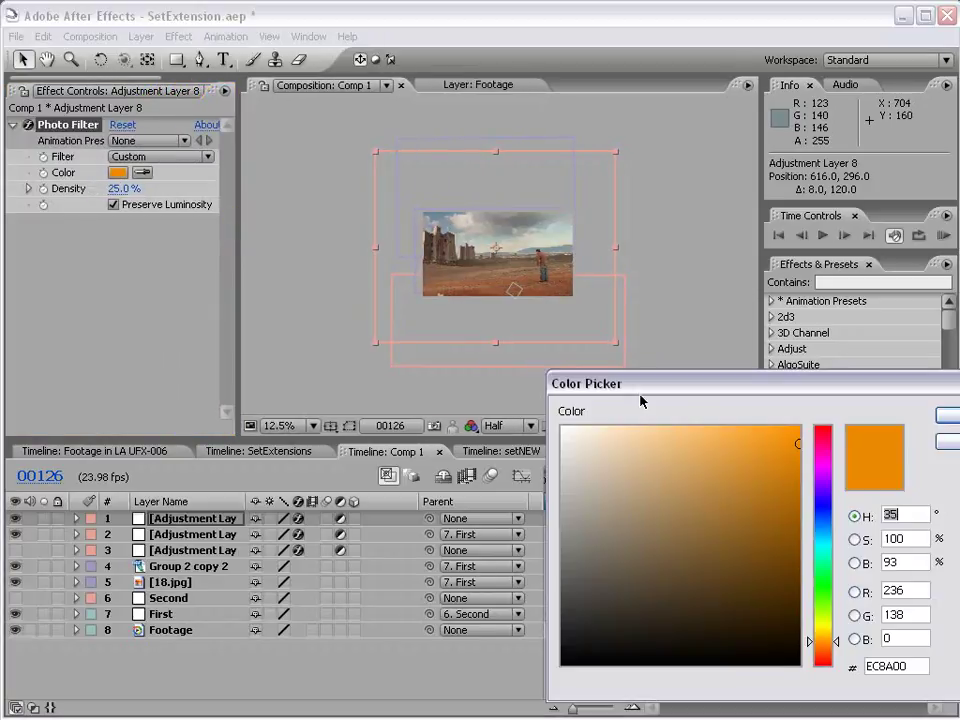
pyautogui.moveTo(731, 447)
pyautogui.mouseDown()
pyautogui.moveTo(731, 426)
pyautogui.moveTo(536, 395)
pyautogui.mouseUp()
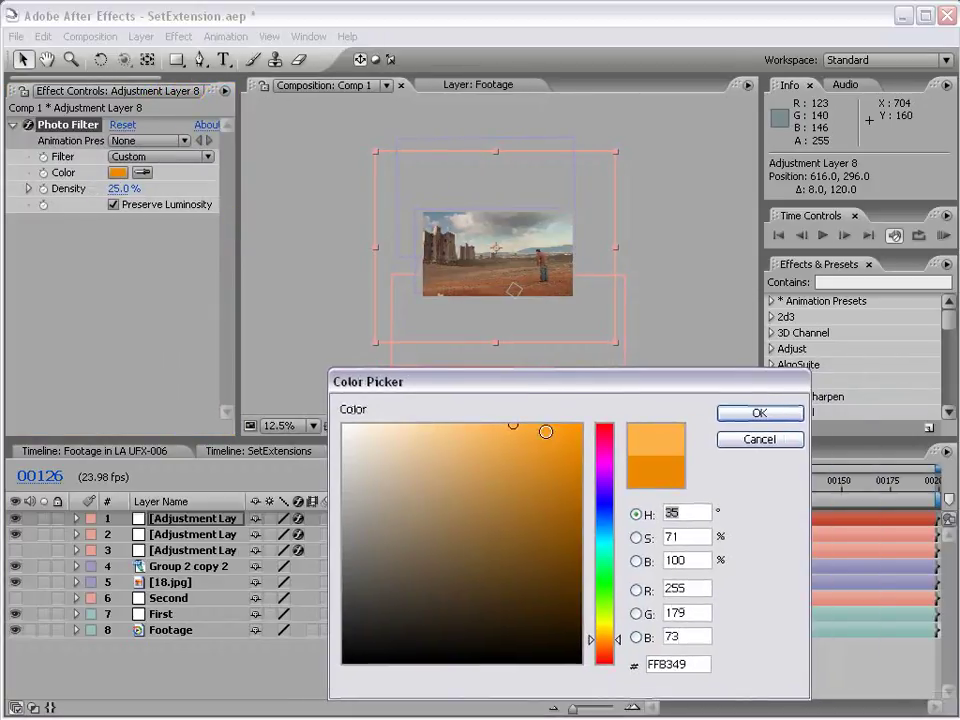
pyautogui.click(731, 409)
pyautogui.scroll(1, 529, 287)
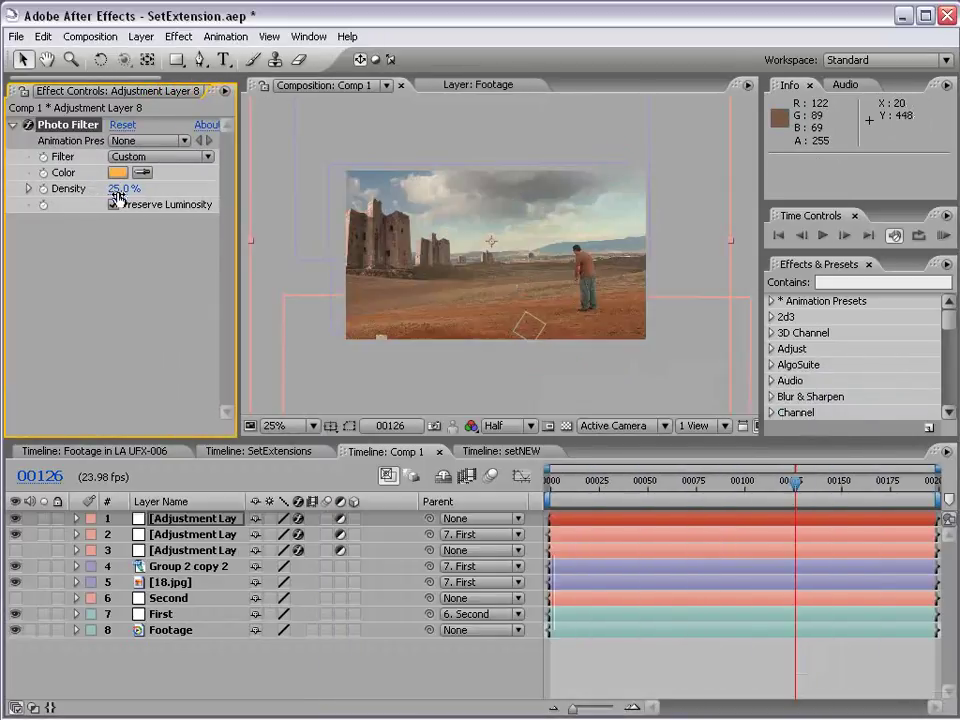
pyautogui.moveTo(117, 192); pyautogui.dragTo(174, 187)
pyautogui.scroll(-1, 474, 275)
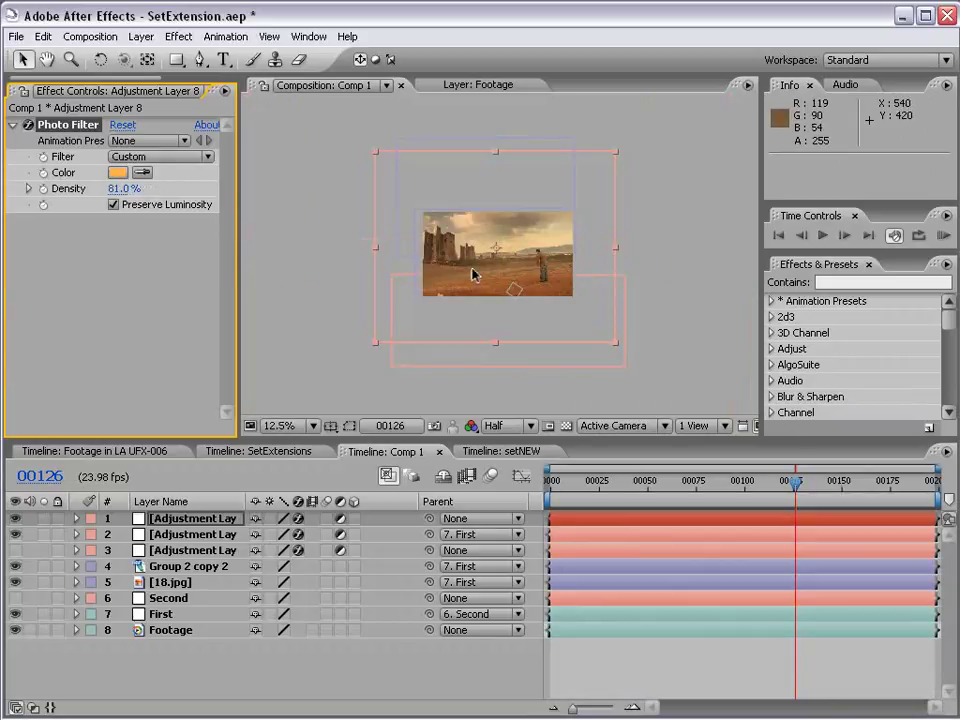
pyautogui.scroll(1, 498, 252)
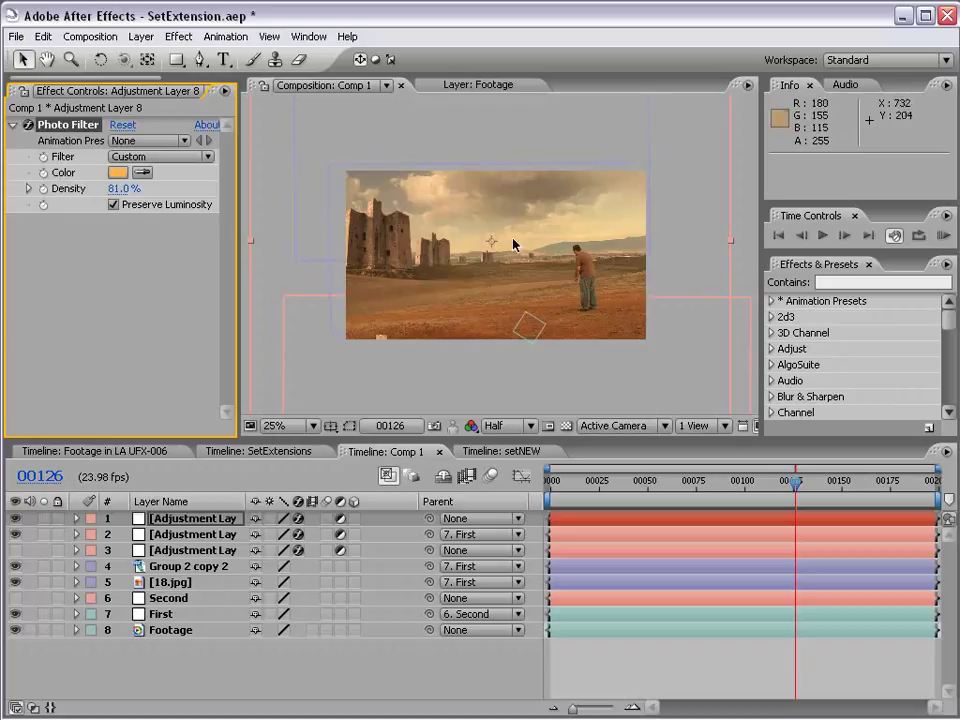
# Step: Draw a wide rectangular mask on the Photo Filter layer, covering the sky and extending well past the frame's sides
pyautogui.moveTo(177, 59); pyautogui.dragTo(252, 66)
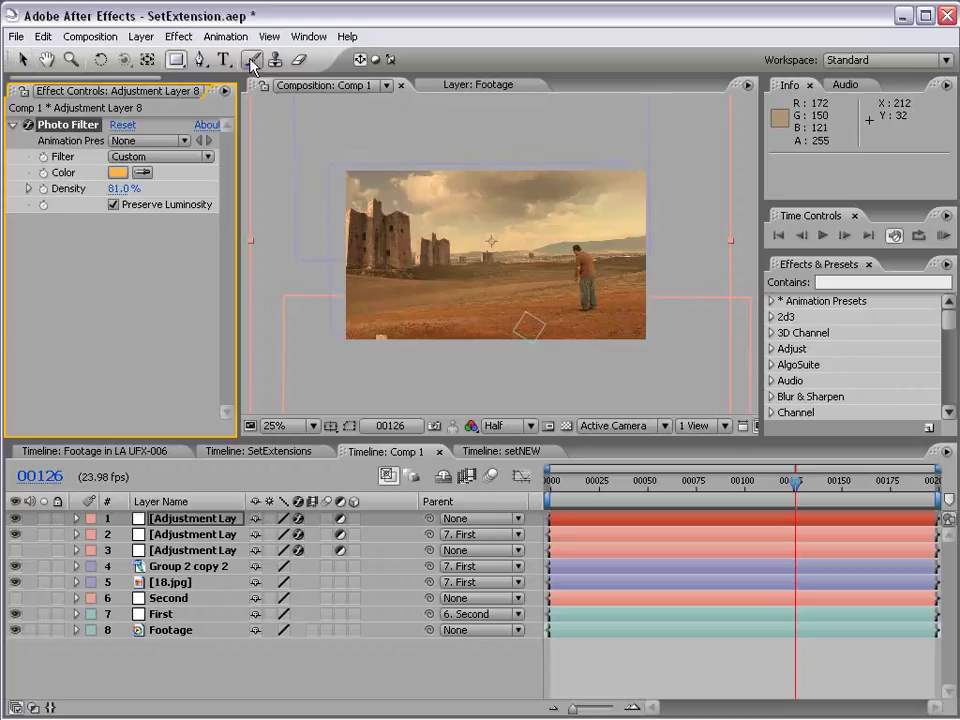
pyautogui.scroll(-1, 335, 169)
pyautogui.moveTo(316, 133); pyautogui.dragTo(677, 238)
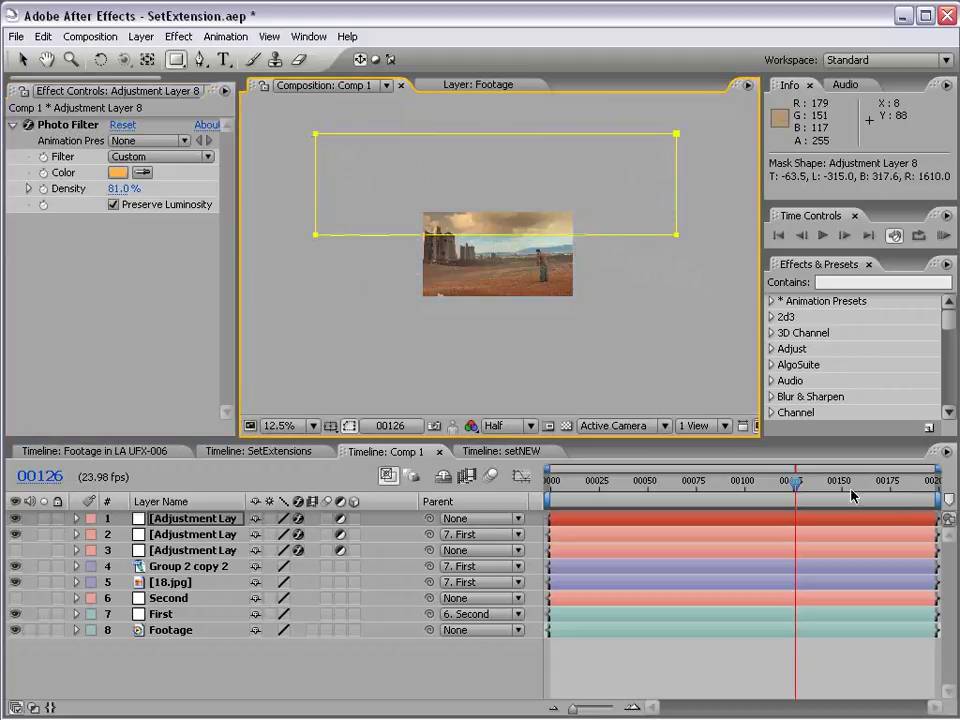
# Step: Feather the sky mask of the Photo Filter layer by 360 pixels, judging it at frame 197
pyautogui.moveTo(795, 483); pyautogui.dragTo(934, 485)
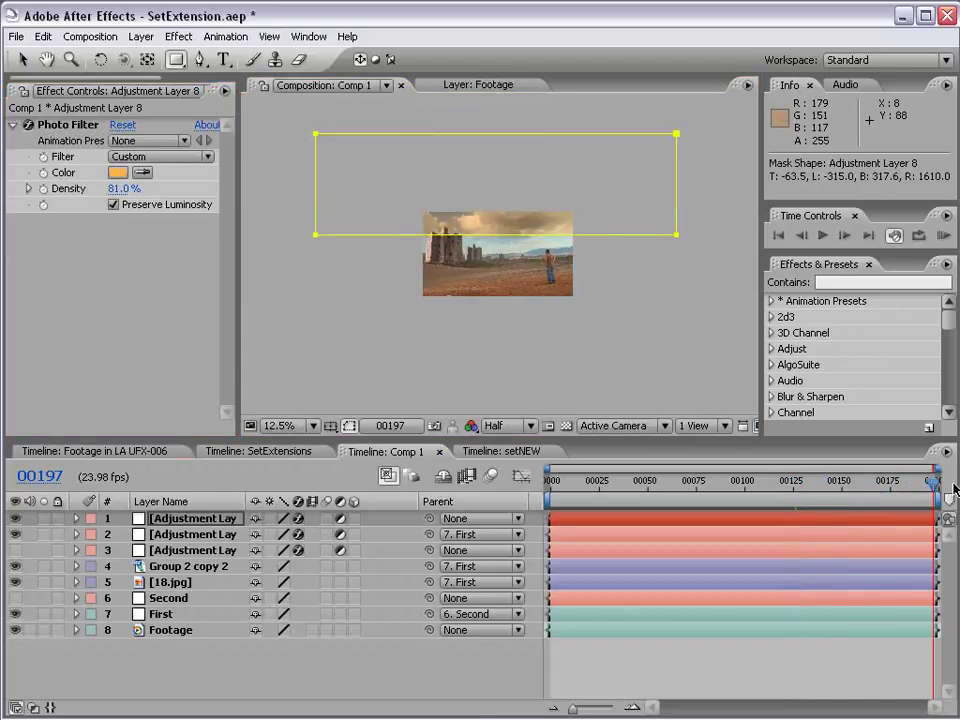
pyautogui.click(170, 517)
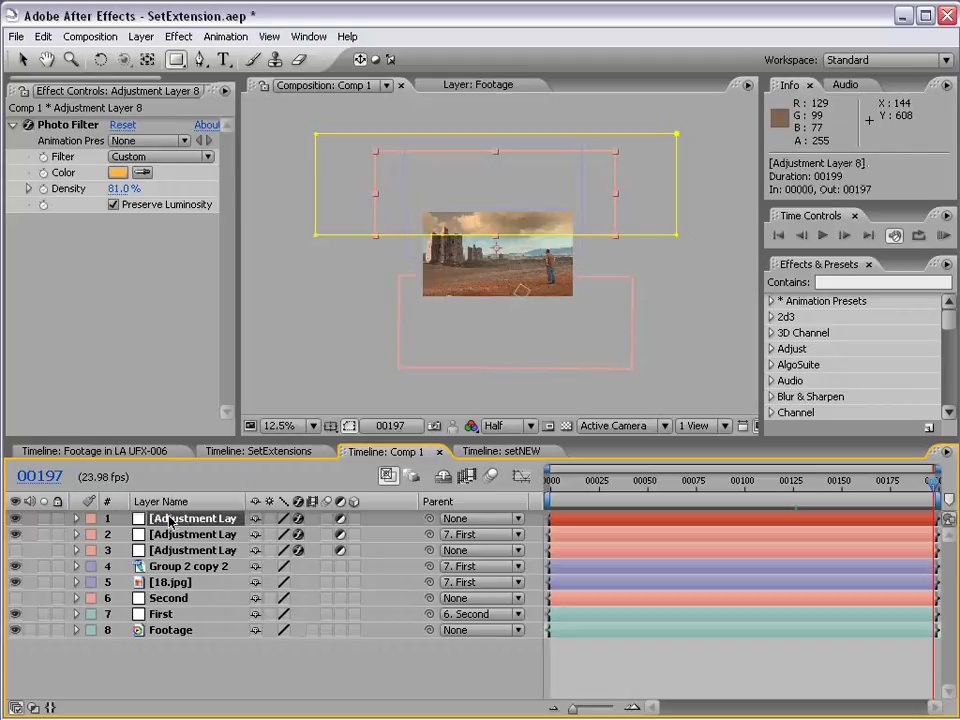
pyautogui.press('m')
pyautogui.press('m')
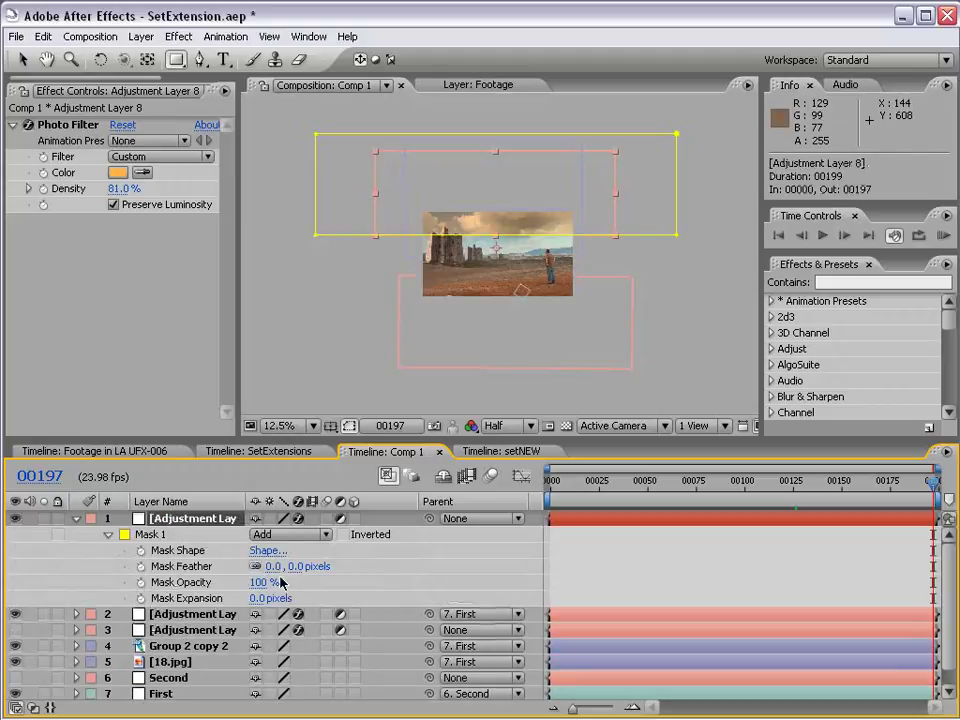
pyautogui.moveTo(295, 569); pyautogui.dragTo(490, 564)
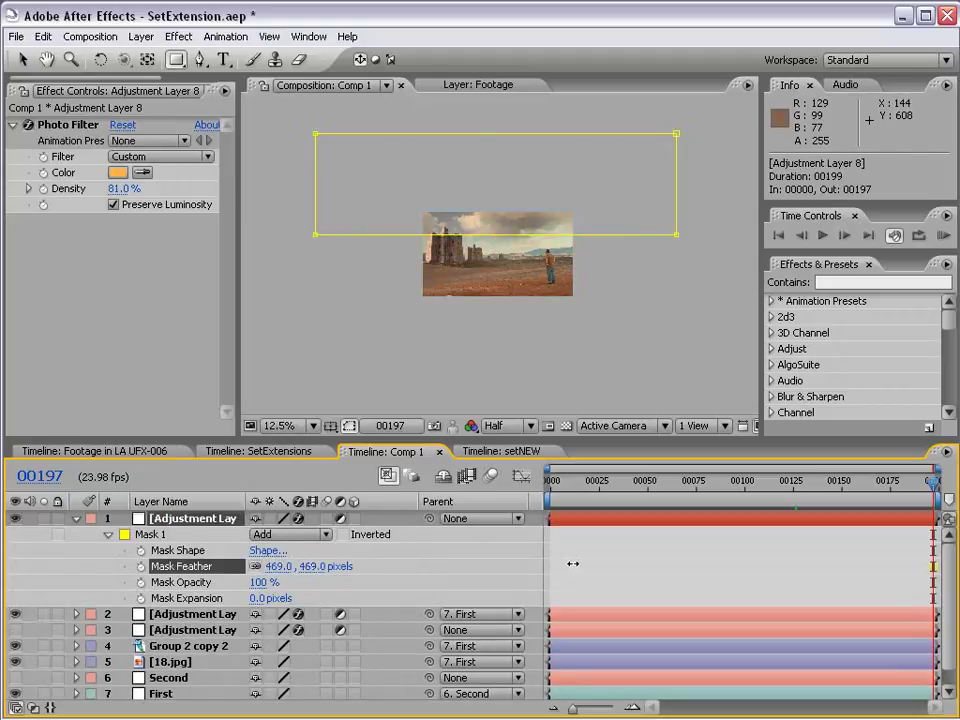
pyautogui.moveTo(572, 564); pyautogui.dragTo(540, 568)
pyautogui.press('v')
pyautogui.press('.')
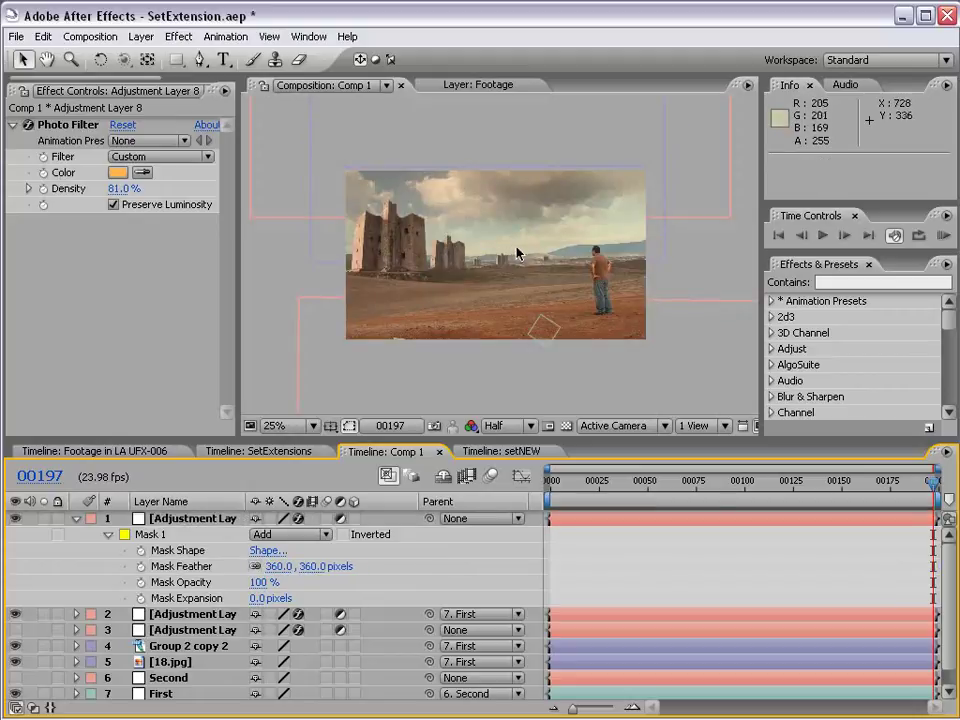
# Step: Shift the masked Photo Filter layer slightly up and left over the sky and check it at frame 172
pyautogui.click(811, 517)
pyautogui.moveTo(655, 160)
pyautogui.mouseDown()
pyautogui.moveTo(655, 184)
pyautogui.moveTo(650, 133)
pyautogui.moveTo(651, 167)
pyautogui.mouseUp()
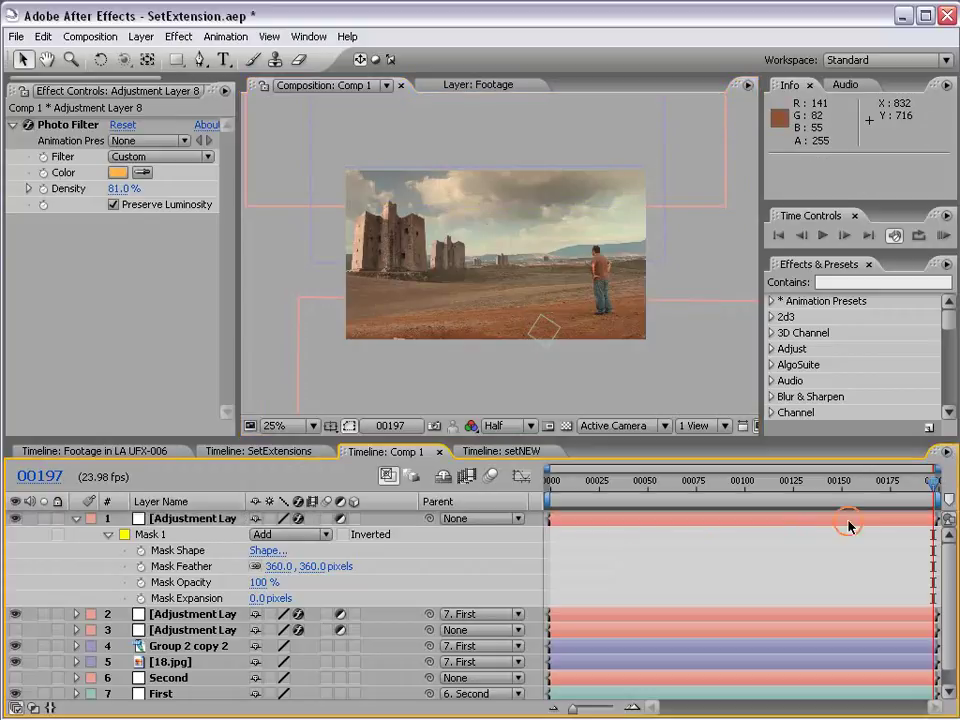
pyautogui.moveTo(860, 484); pyautogui.dragTo(884, 487)
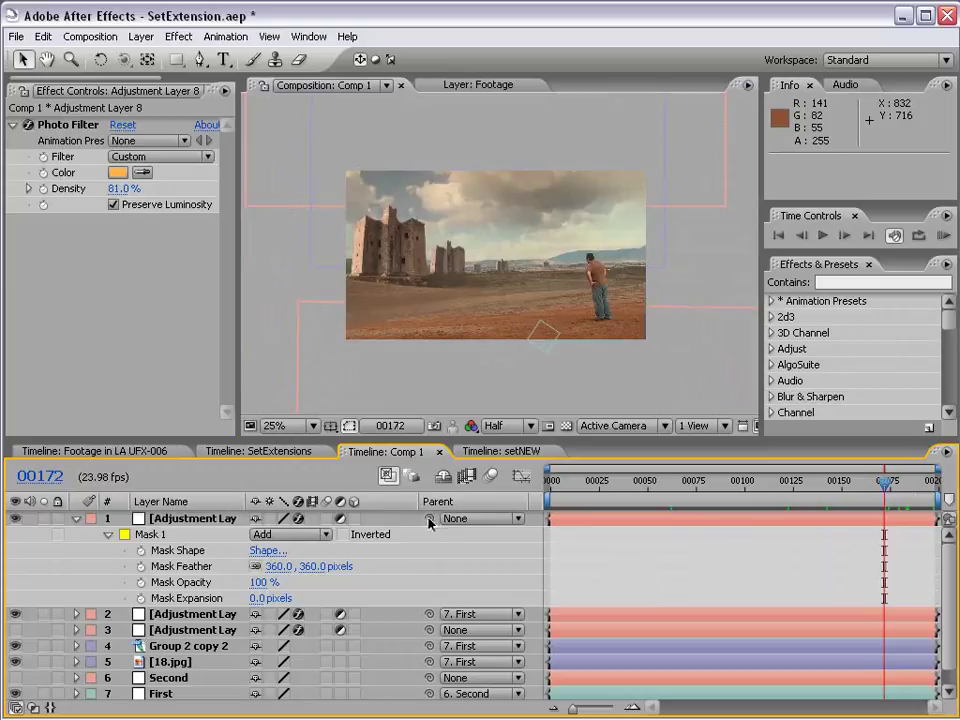
# Step: Parent the masked Photo Filter layer to the First layer at frame 172 and check its tracking at frame 111
pyautogui.scroll(-1, 375, 578)
pyautogui.scroll(1, 374, 591)
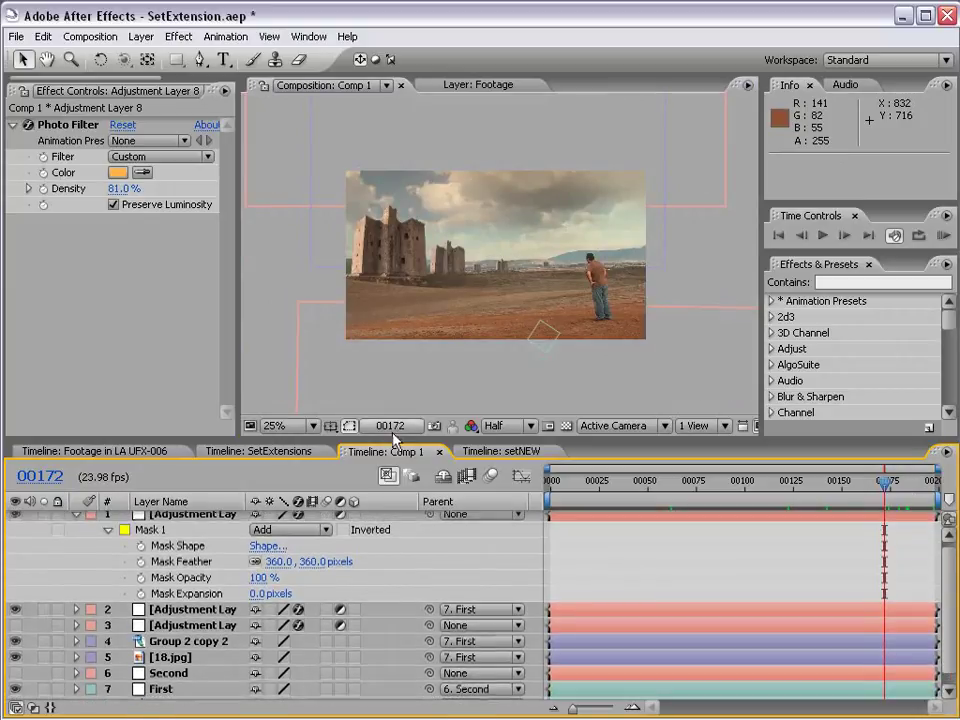
pyautogui.moveTo(393, 440); pyautogui.dragTo(393, 392)
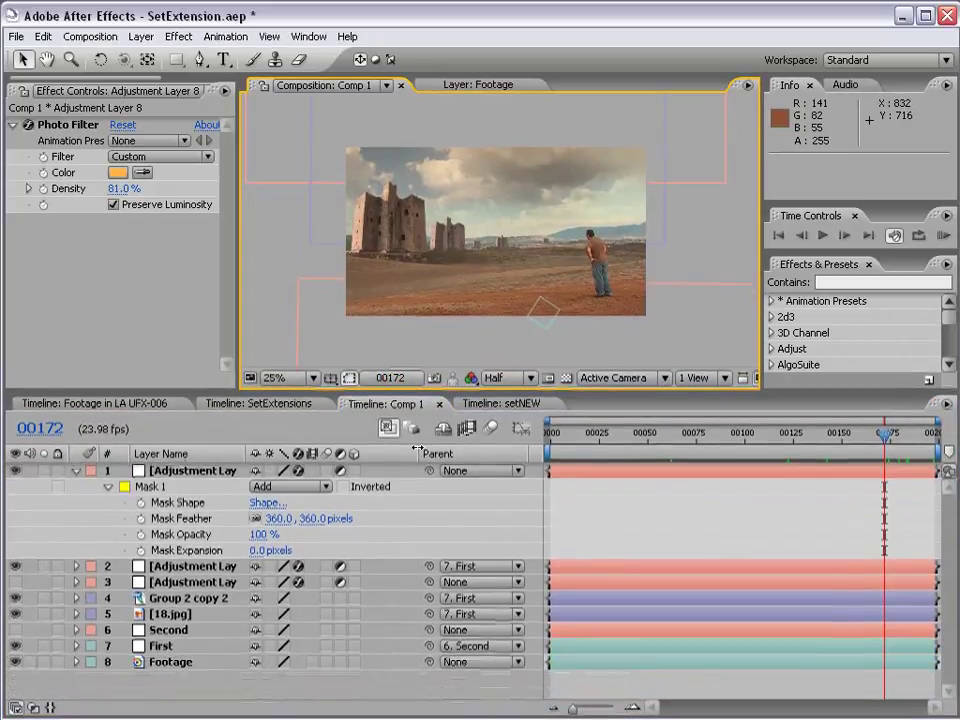
pyautogui.moveTo(429, 472); pyautogui.dragTo(172, 650)
pyautogui.scroll(-1, 625, 293)
pyautogui.press('space')
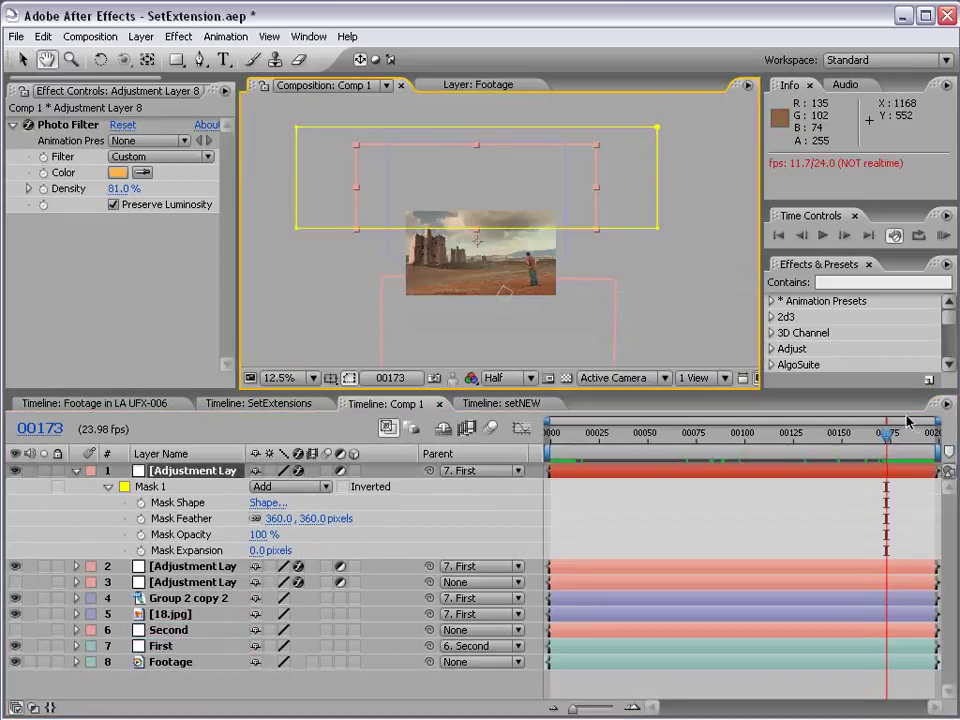
pyautogui.moveTo(883, 443); pyautogui.dragTo(767, 443)
pyautogui.scroll(1, 489, 294)
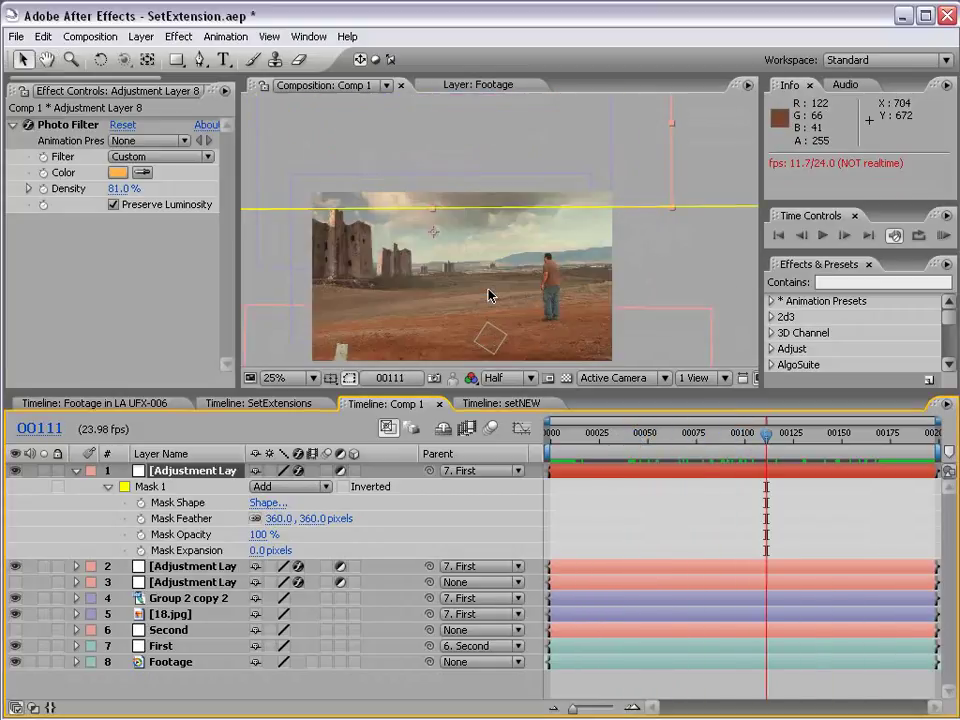
# Step: At frame 0, enlarge the foreground Curves adjustment layer and place it at 47.9, 102.8 so it covers the frame's right edge
pyautogui.moveTo(520, 300); pyautogui.dragTo(493, 246)
pyautogui.moveTo(621, 440); pyautogui.dragTo(550, 440)
pyautogui.hotkey('ctrl', 'Down')
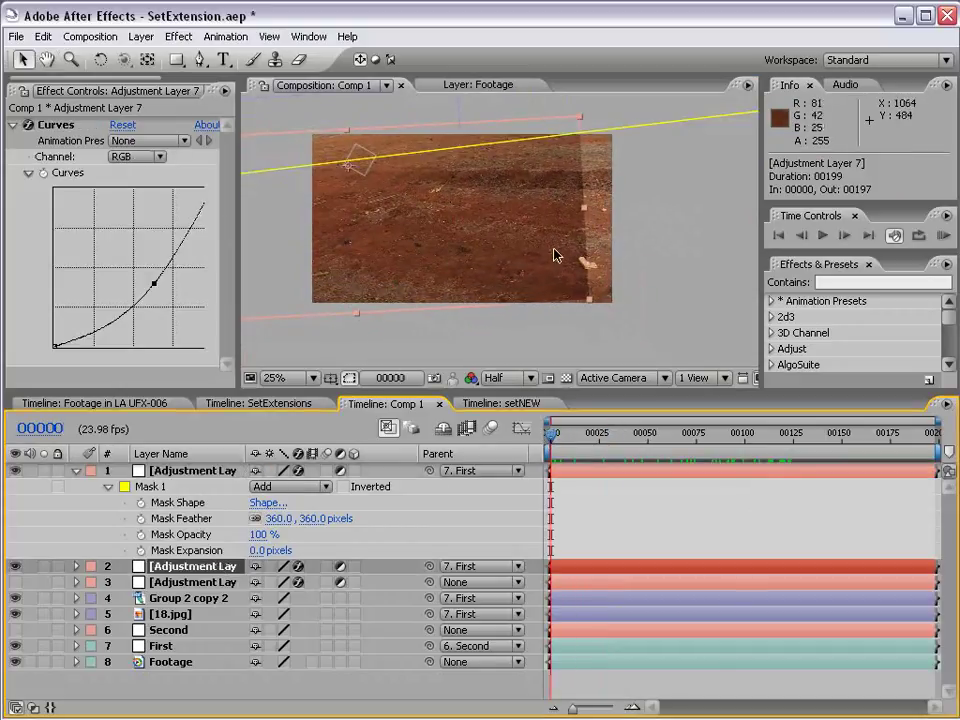
pyautogui.moveTo(590, 305); pyautogui.dragTo(629, 323)
pyautogui.moveTo(529, 253); pyautogui.dragTo(536, 259)
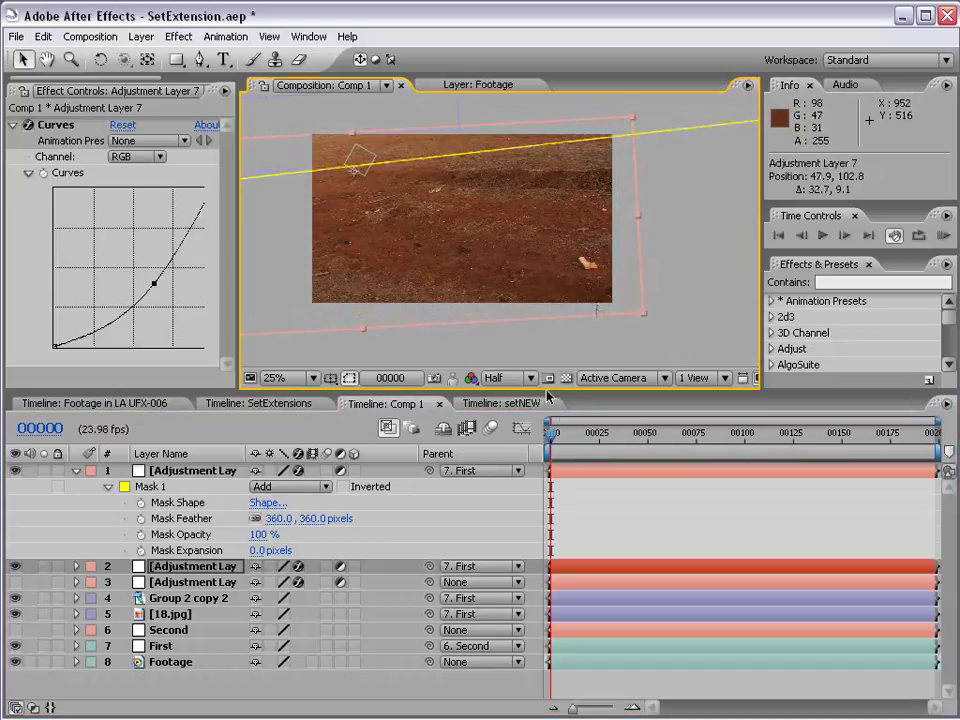
pyautogui.click(585, 514)
# Step: Collapse the Photo Filter layer's mask properties and examine the composite at frame 152 in an enlarged view
pyautogui.moveTo(550, 437); pyautogui.dragTo(845, 445)
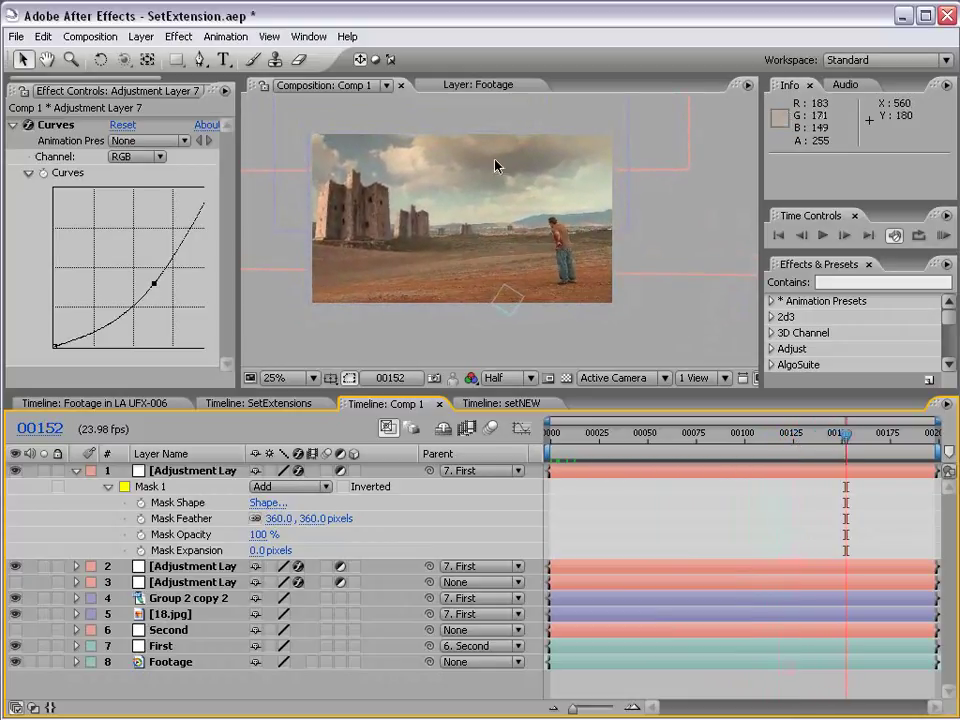
pyautogui.click(75, 471)
pyautogui.press('`')
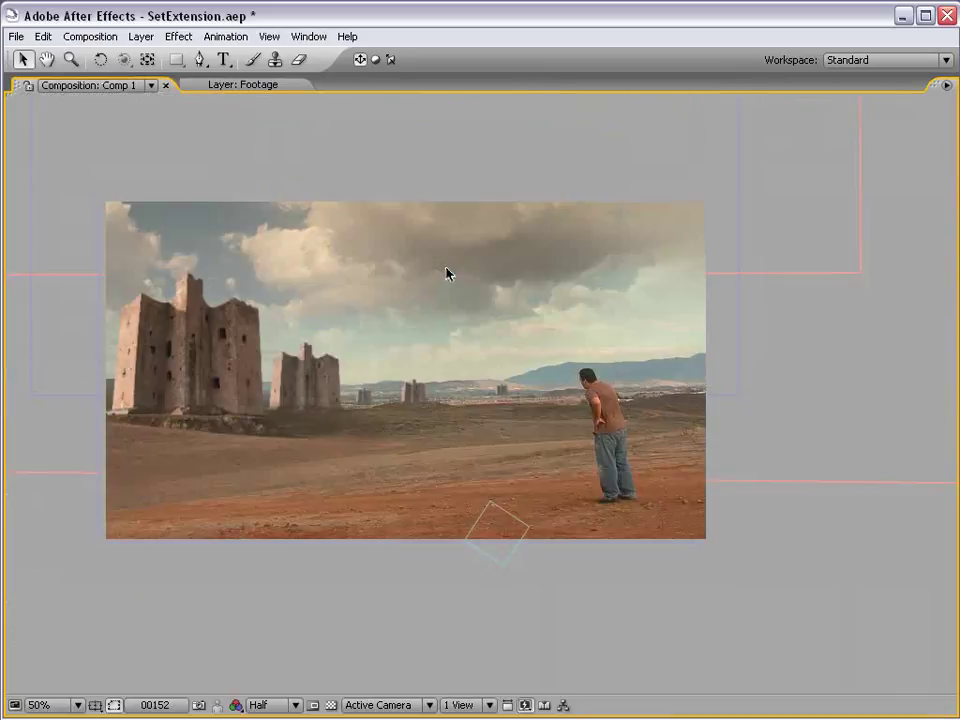
pyautogui.press('`')
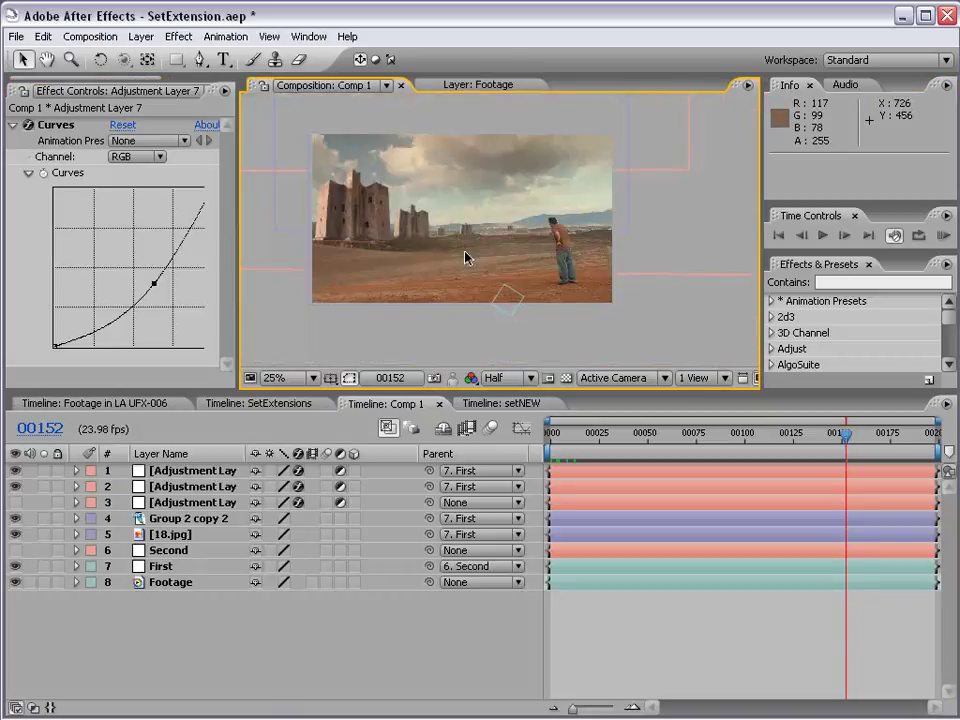
pyautogui.scroll(2, 468, 245)
pyautogui.press('`')
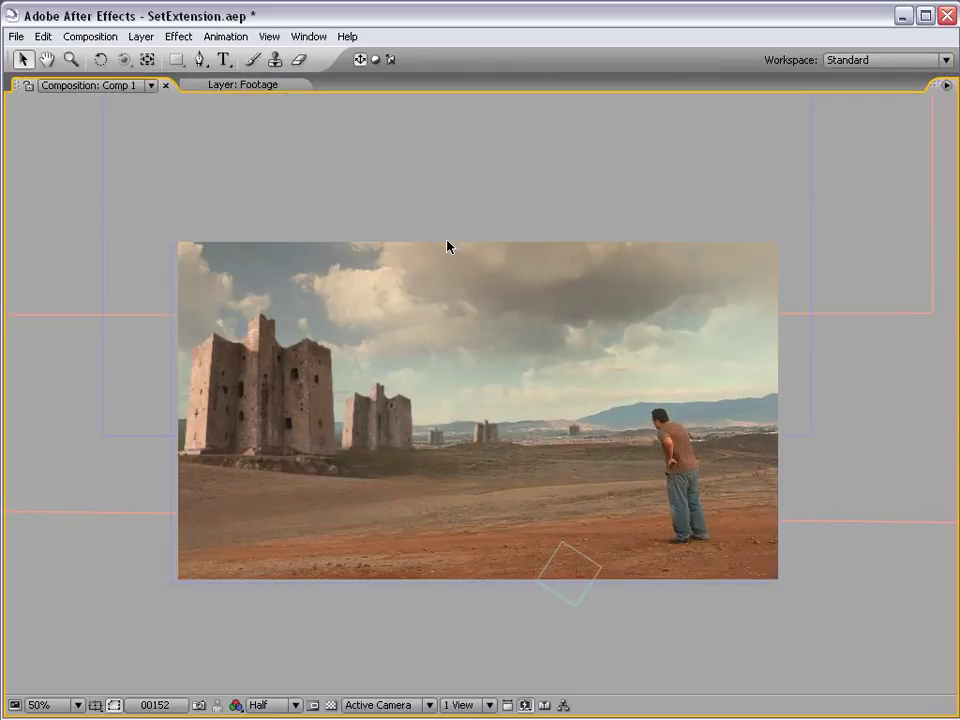
pyautogui.press('`')
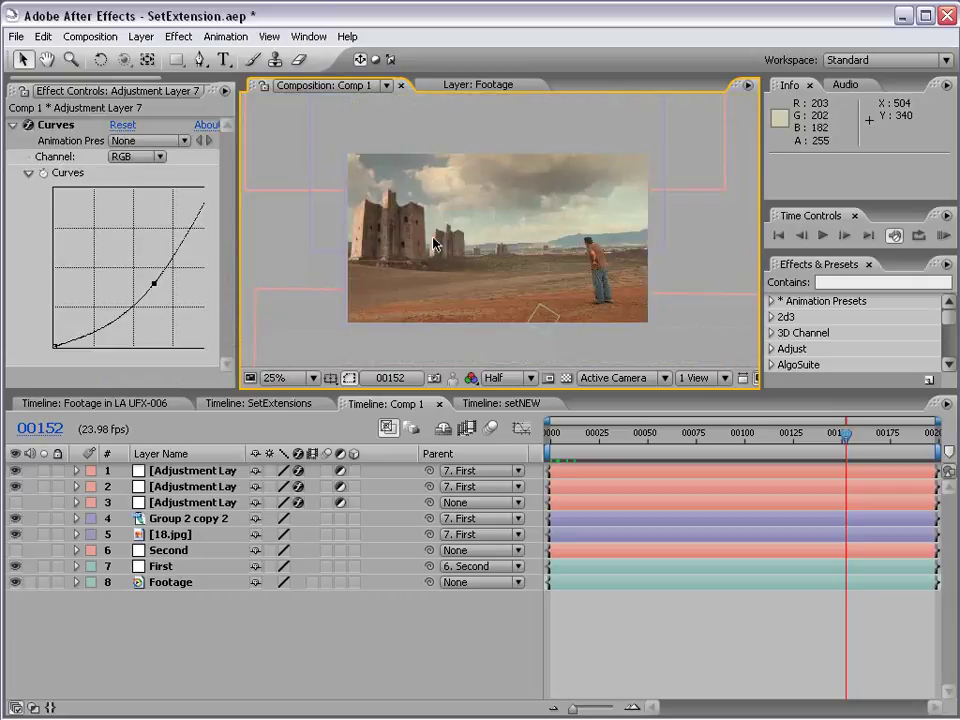
# Step: Add a new adjustment layer on top and apply the FMP_GreenEasy preset to it
pyautogui.click(140, 36)
pyautogui.moveTo(171, 56)
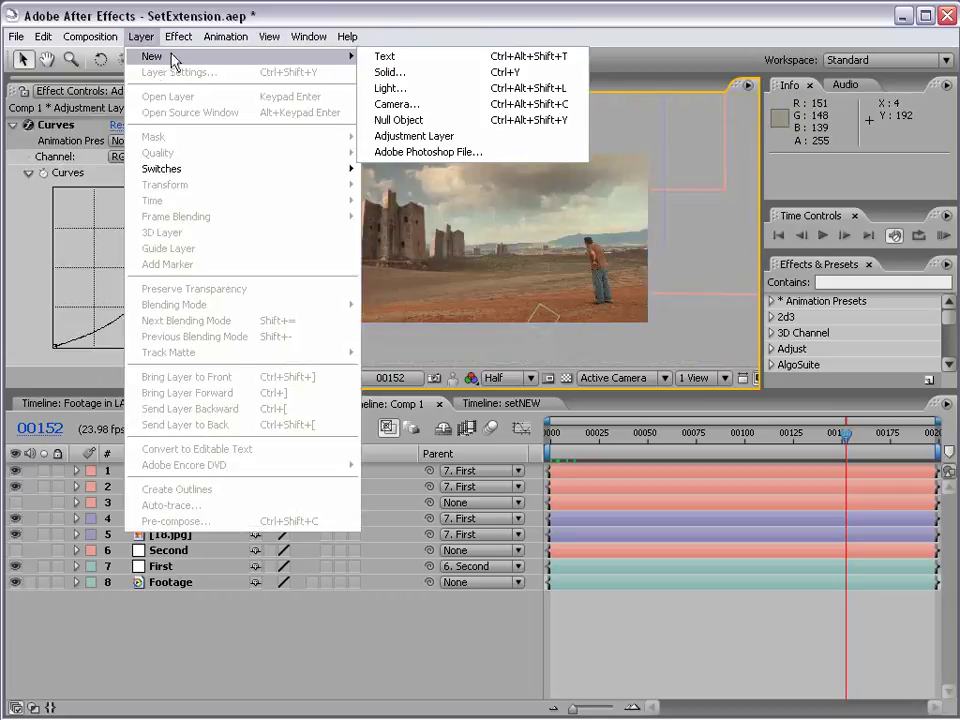
pyautogui.click(395, 136)
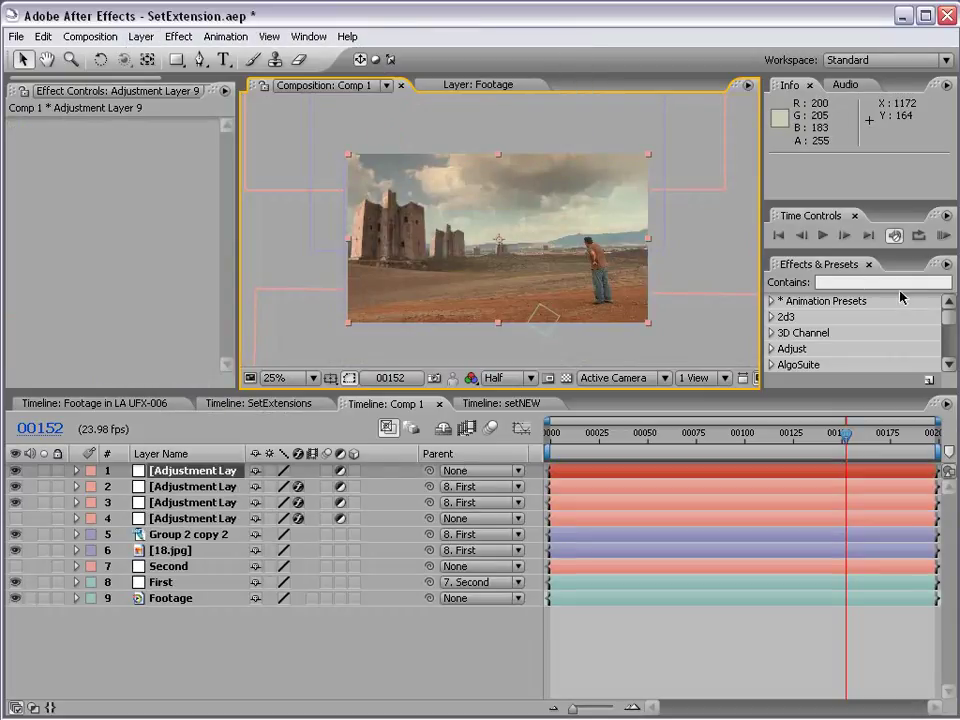
pyautogui.click(853, 282)
pyautogui.write('gre')
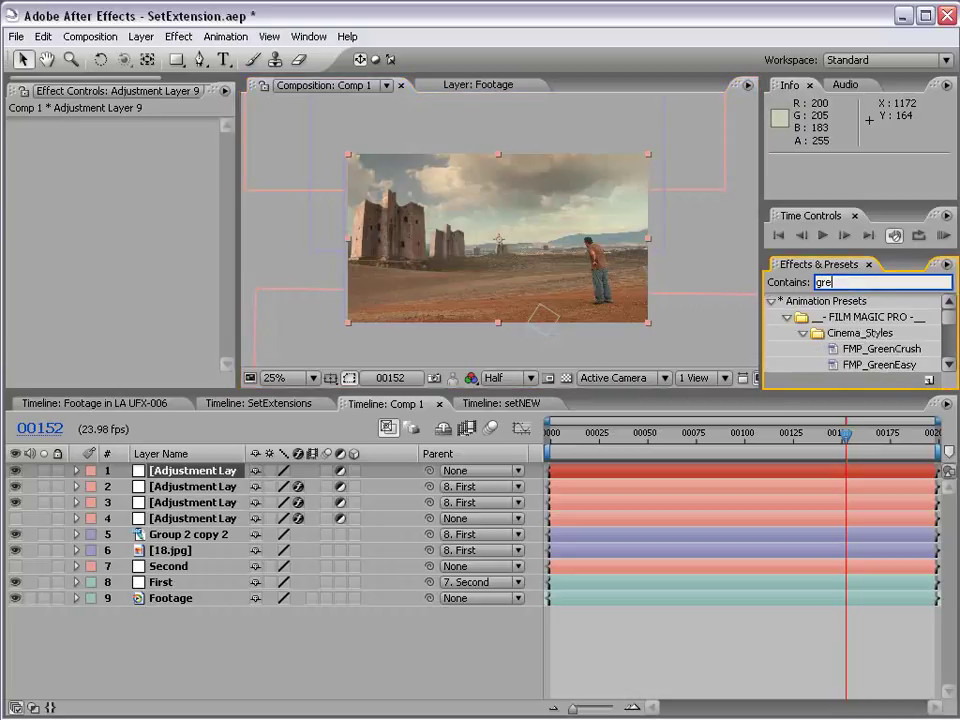
pyautogui.write('en')
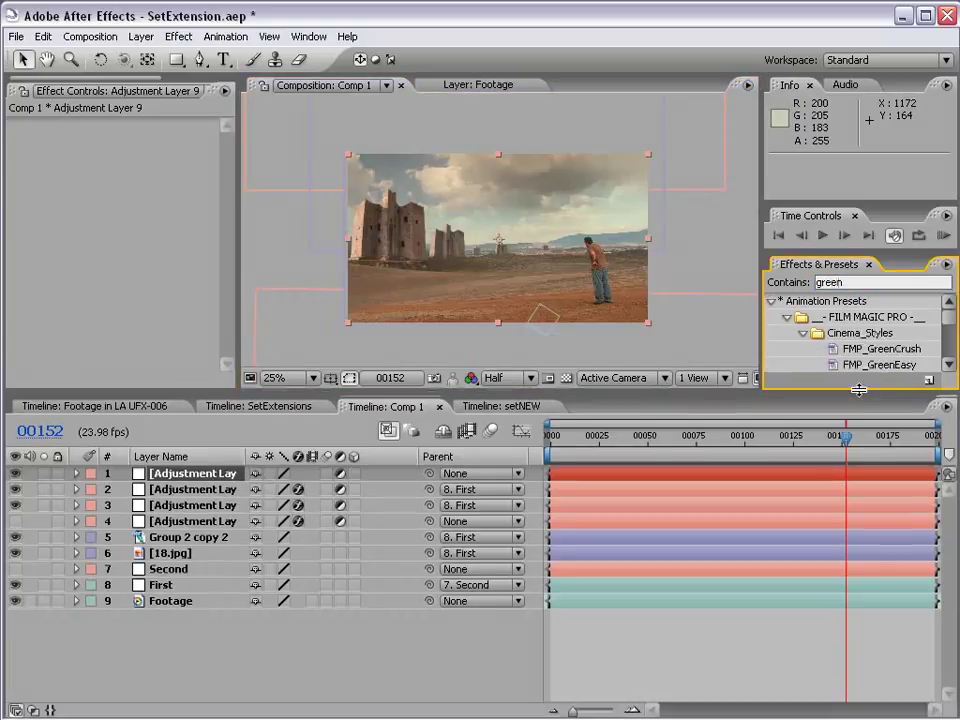
pyautogui.moveTo(853, 393); pyautogui.dragTo(853, 423)
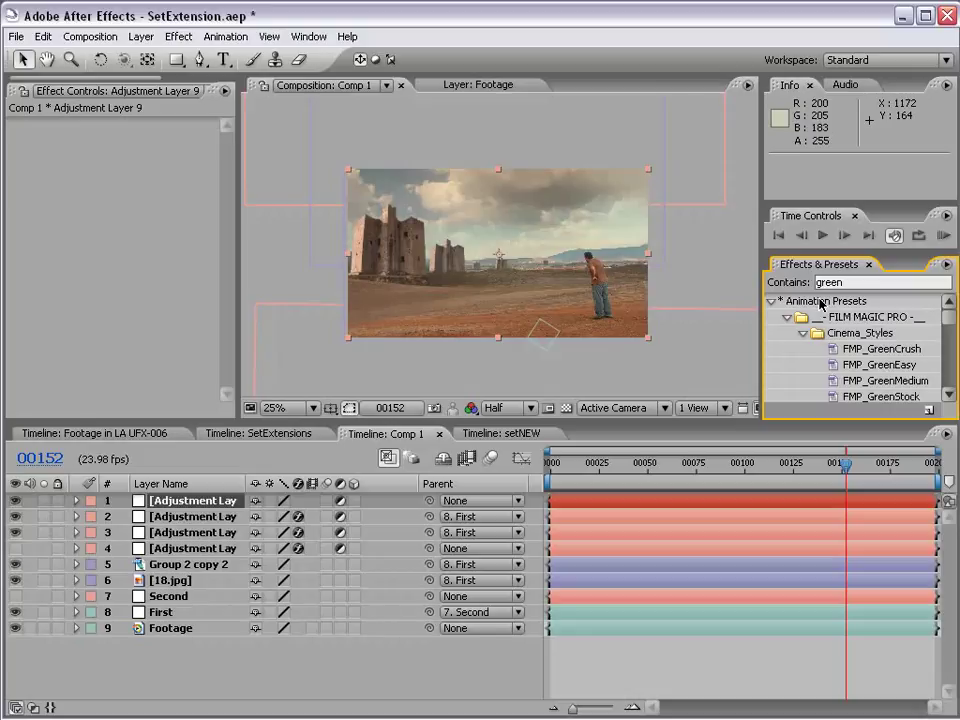
pyautogui.moveTo(876, 368); pyautogui.dragTo(196, 504)
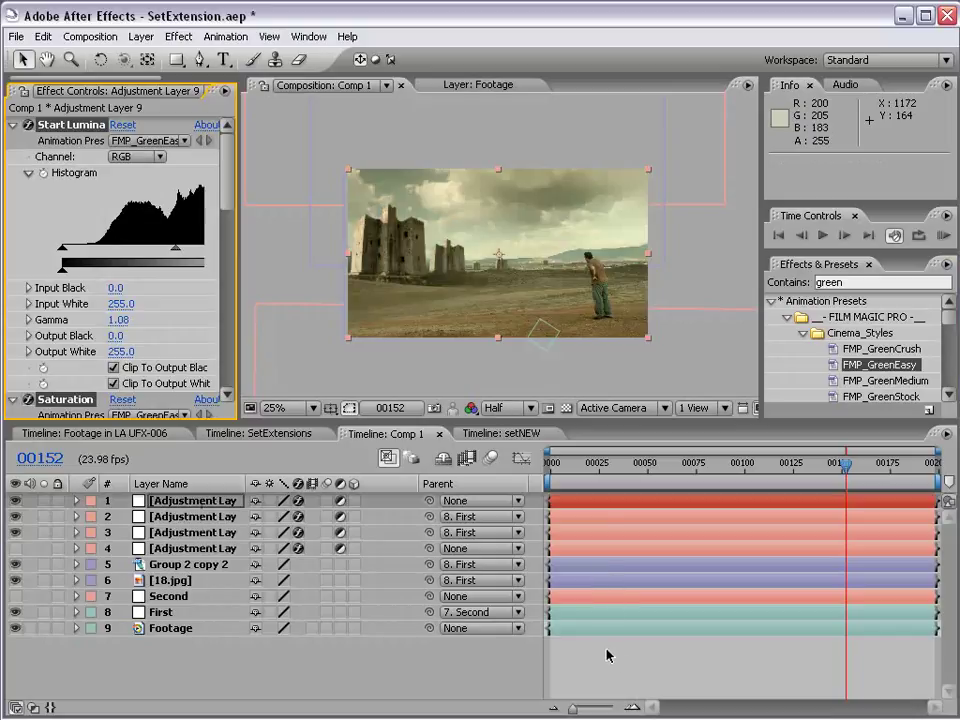
# Step: Inspect the green grade in an enlarged view and make the hidden vignette adjustment layer visible again
pyautogui.scroll(2, 490, 272)
pyautogui.scroll(-2, 553, 266)
pyautogui.press('`')
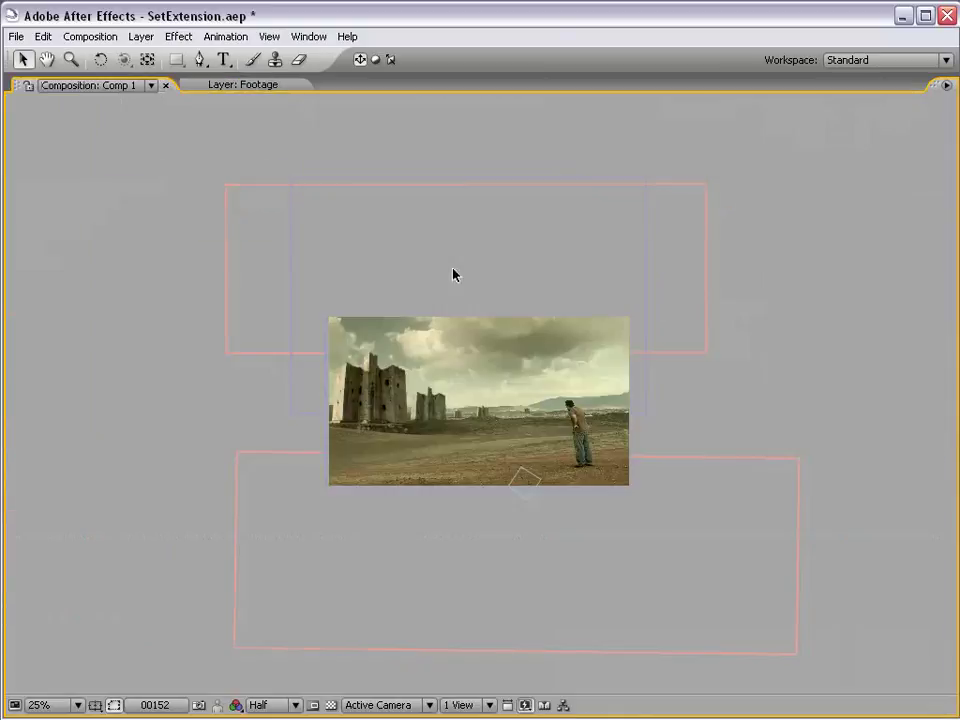
pyautogui.scroll(2, 453, 274)
pyautogui.press('`')
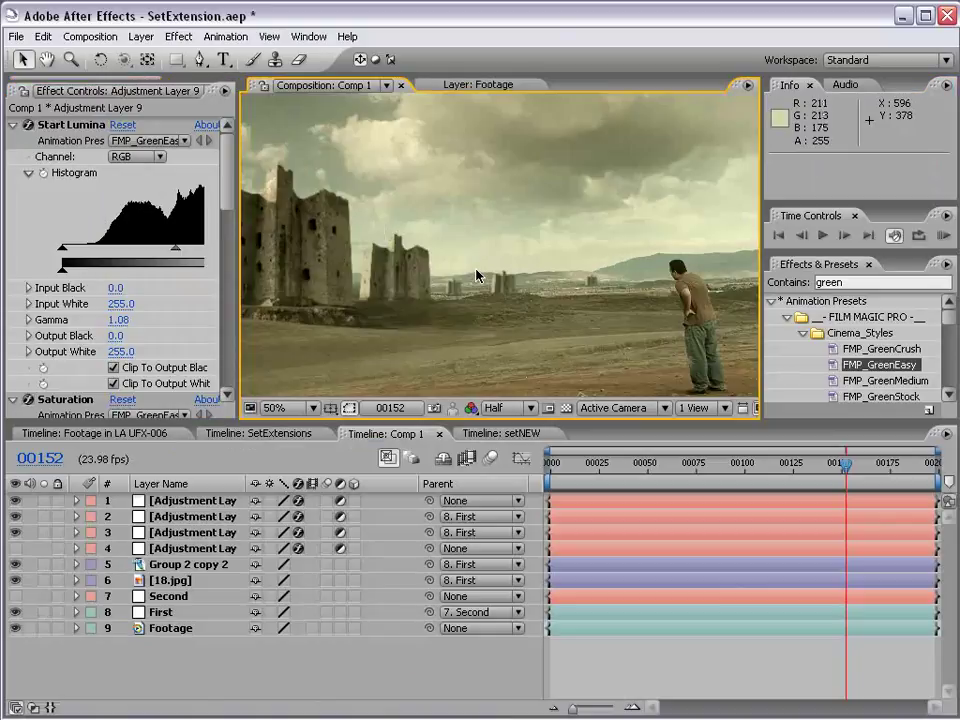
pyautogui.click(15, 548)
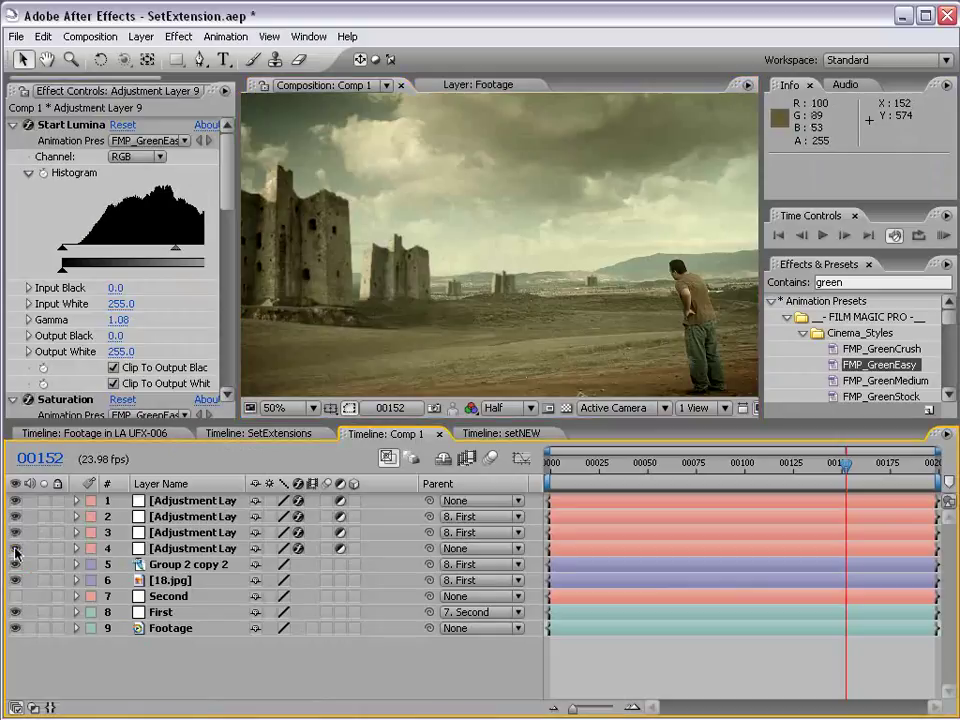
pyautogui.scroll(-2, 561, 369)
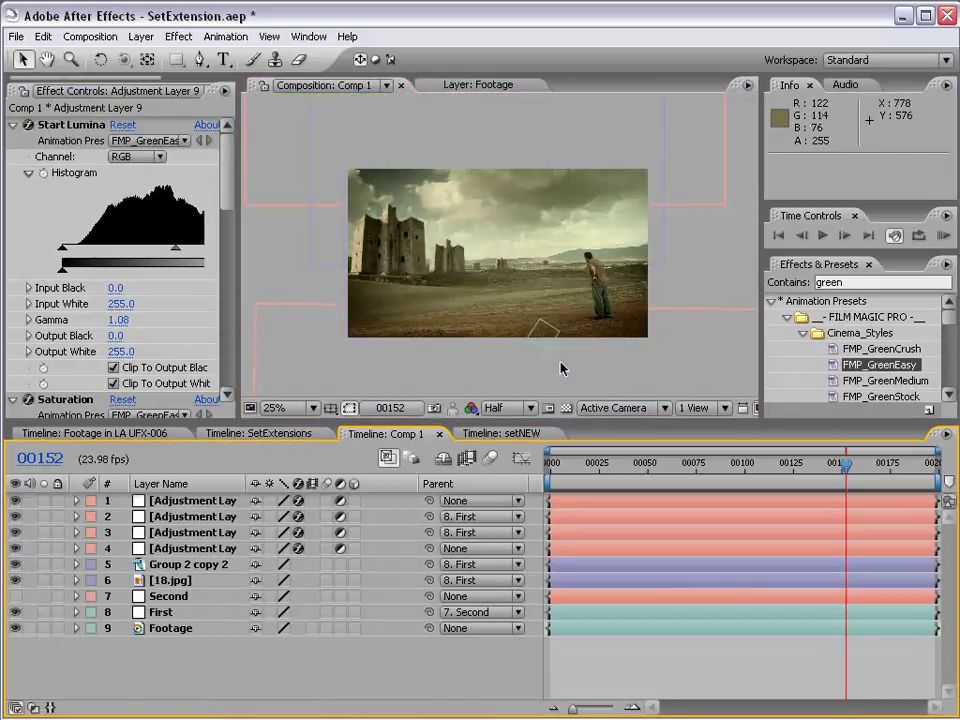
# Step: Set the opacity of the vignette adjustment layer to 75% and rename the layer Vignette
pyautogui.click(245, 548)
pyautogui.press('t')
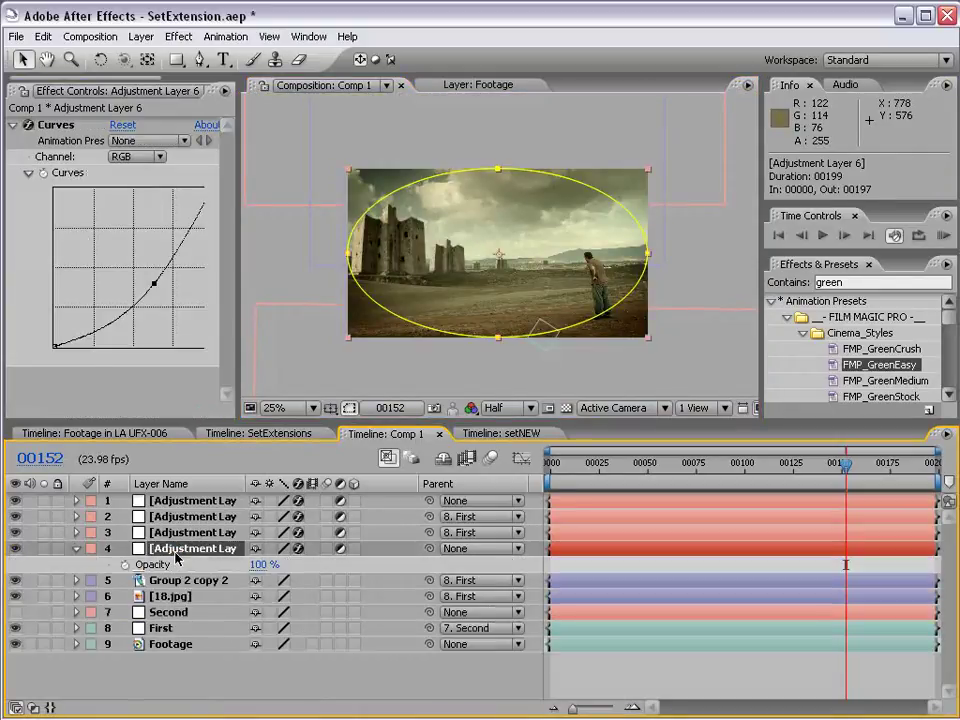
pyautogui.click(257, 565)
pyautogui.write('75')
pyautogui.press('Return')
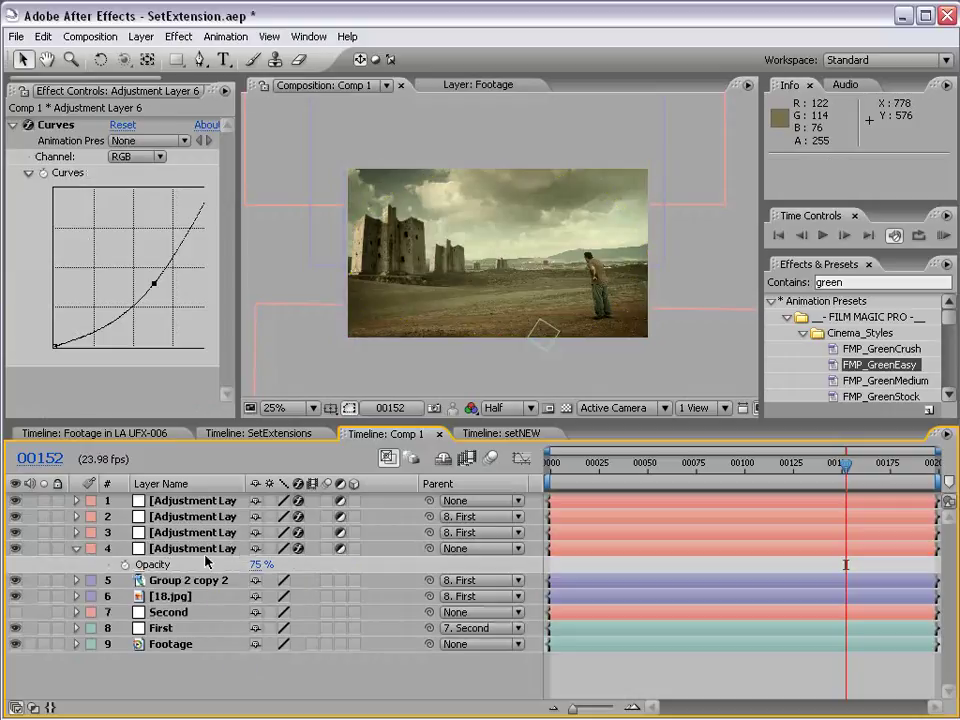
pyautogui.press('Return')
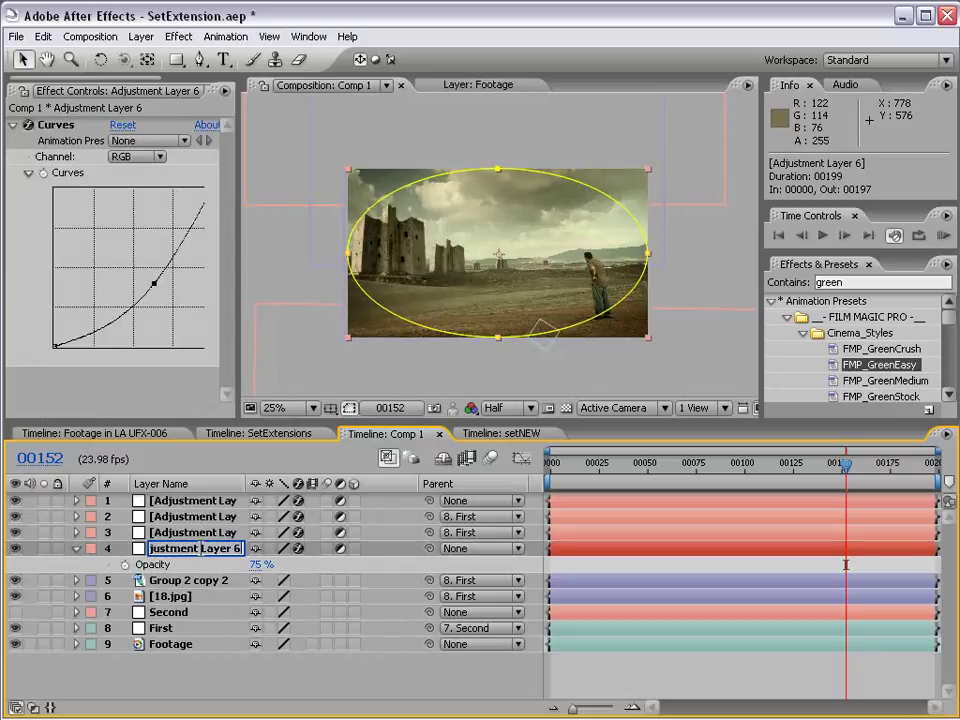
pyautogui.write('Vignette')
pyautogui.press('Return')
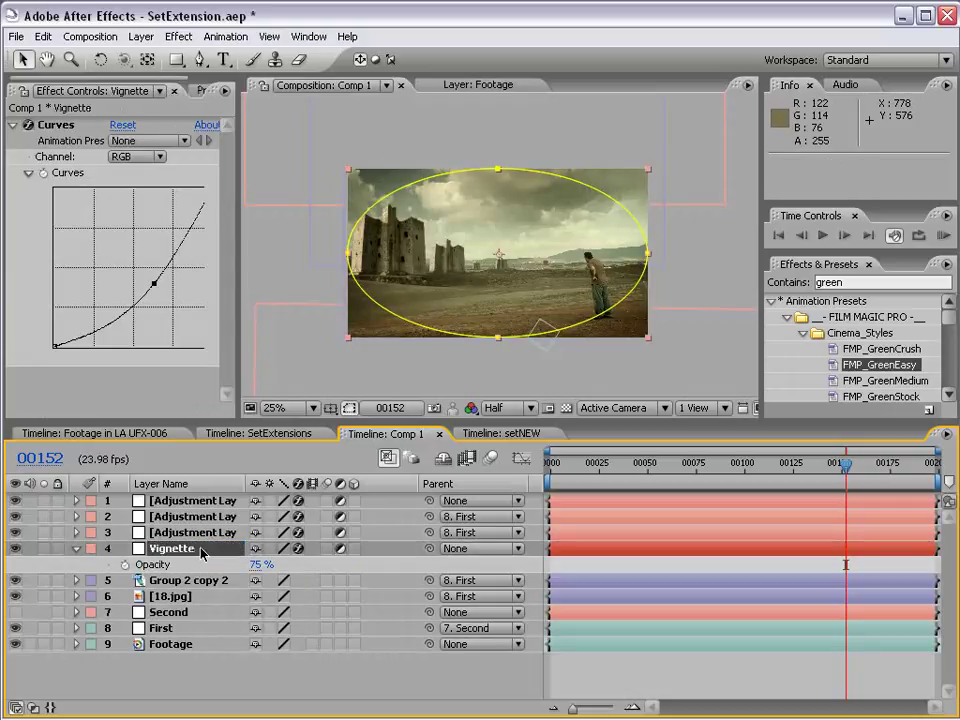
# Step: Rename the foreground Curves adjustment layer Sand Color Correction
pyautogui.click(193, 533)
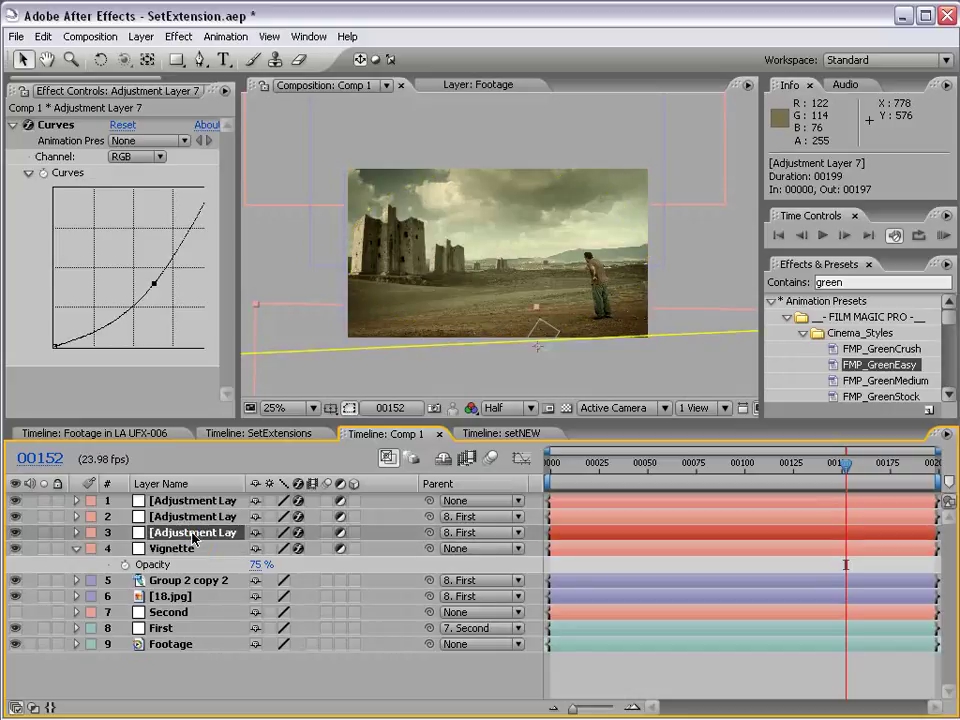
pyautogui.press(',')
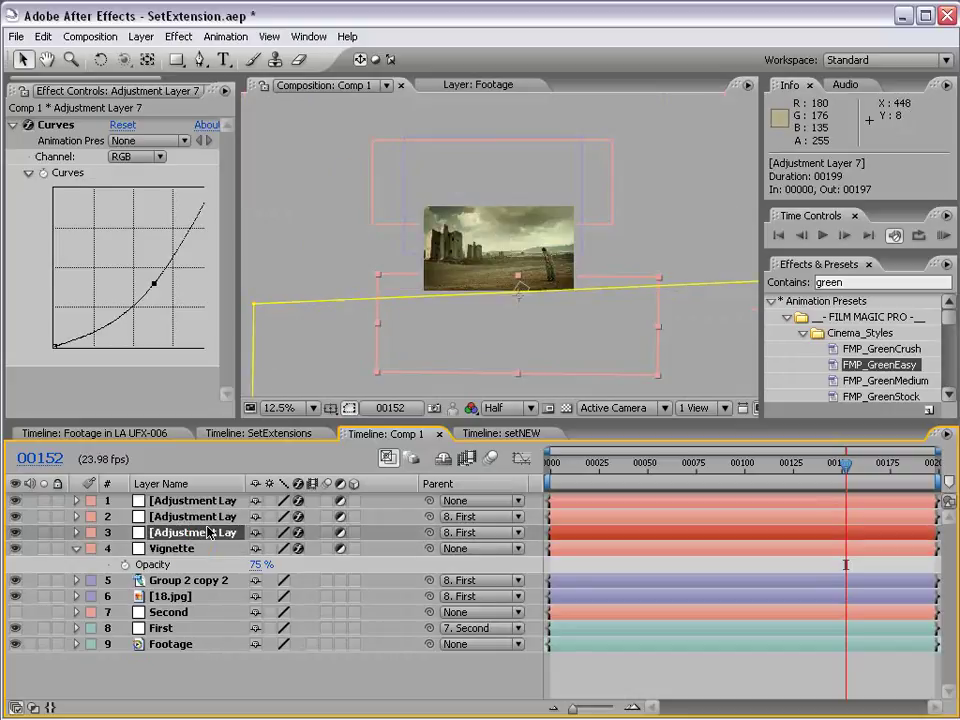
pyautogui.press('Return')
pyautogui.write('Sand C')
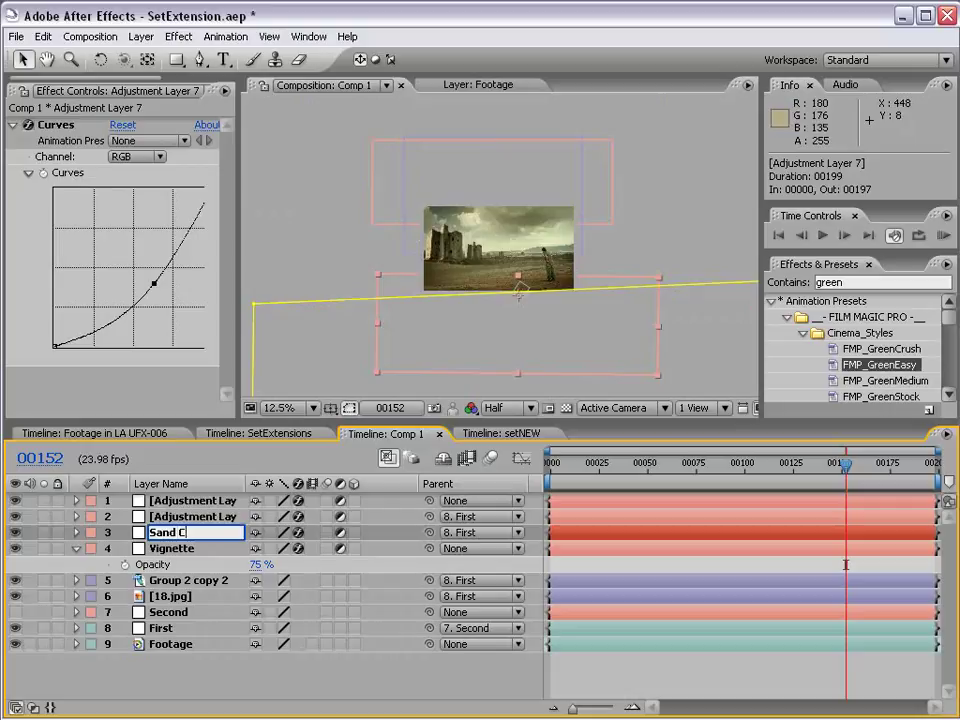
pyautogui.write('olor Correction')
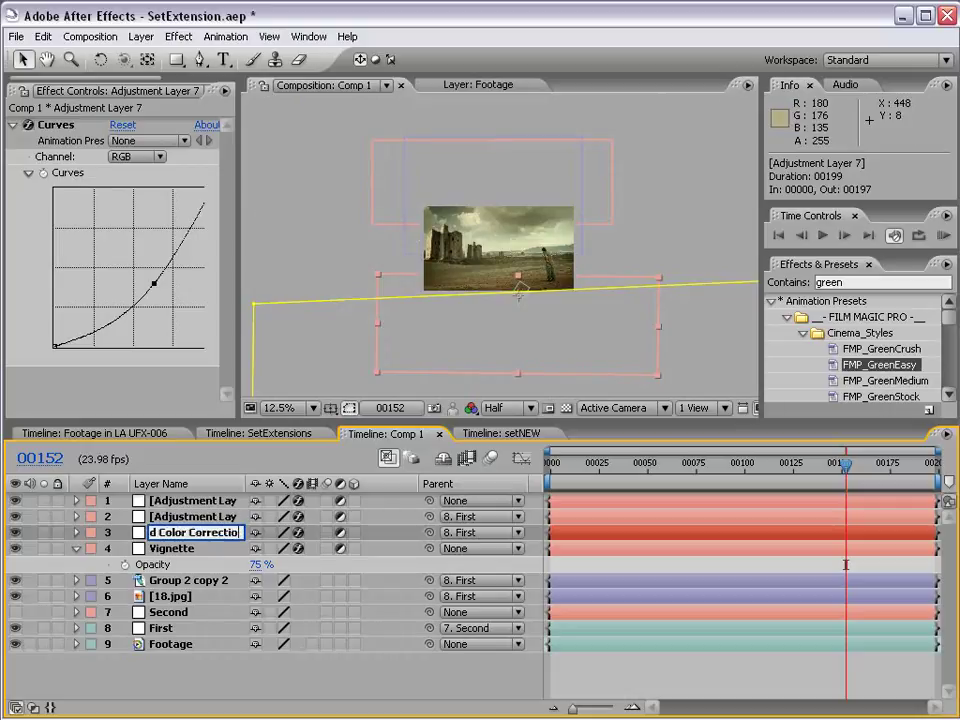
pyautogui.press('Return')
# Step: Rename the Photo Filter adjustment layer Sky Photo
pyautogui.click(200, 516)
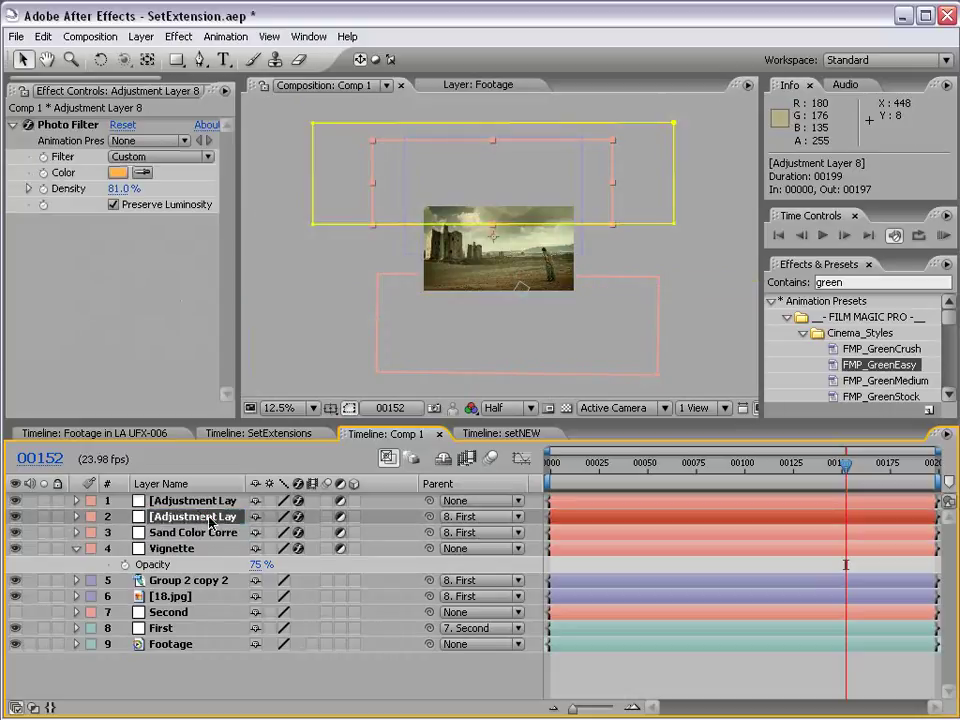
pyautogui.press('Return')
pyautogui.write('Sky Photo')
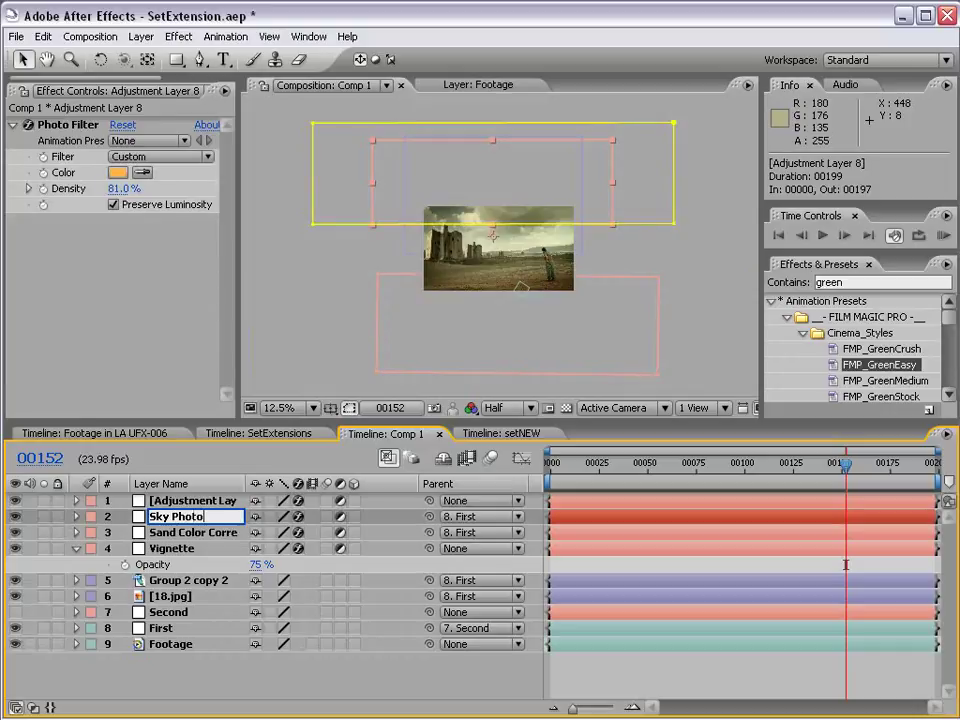
pyautogui.press('Return')
# Step: Rename the topmost adjustment layer with the green grade Film Magic Pro
pyautogui.click(203, 503)
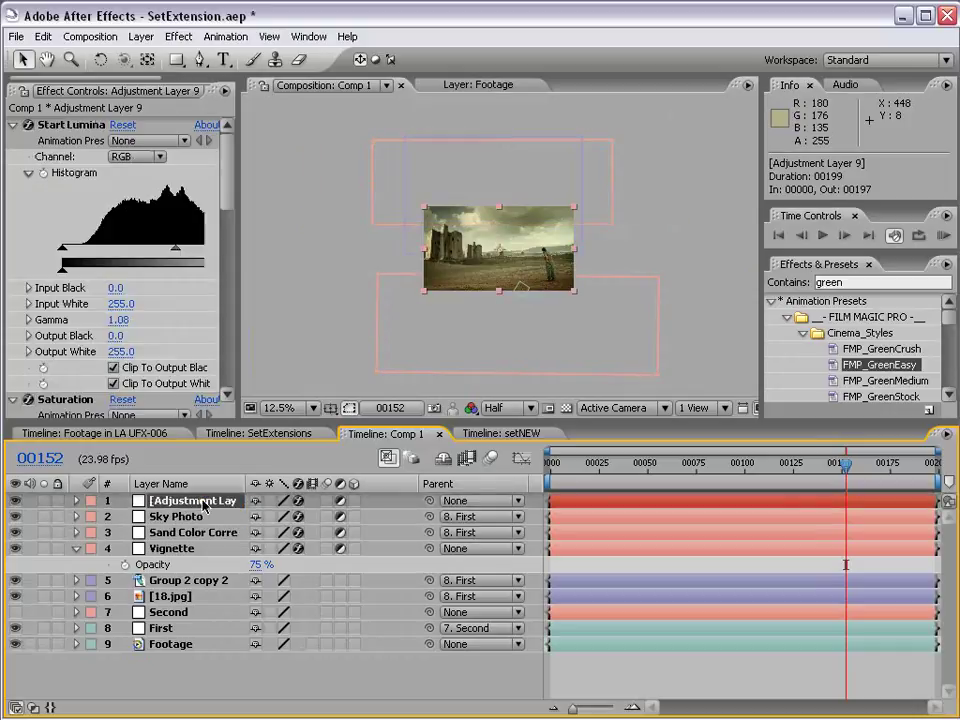
pyautogui.press('Return')
pyautogui.write('Film Mag')
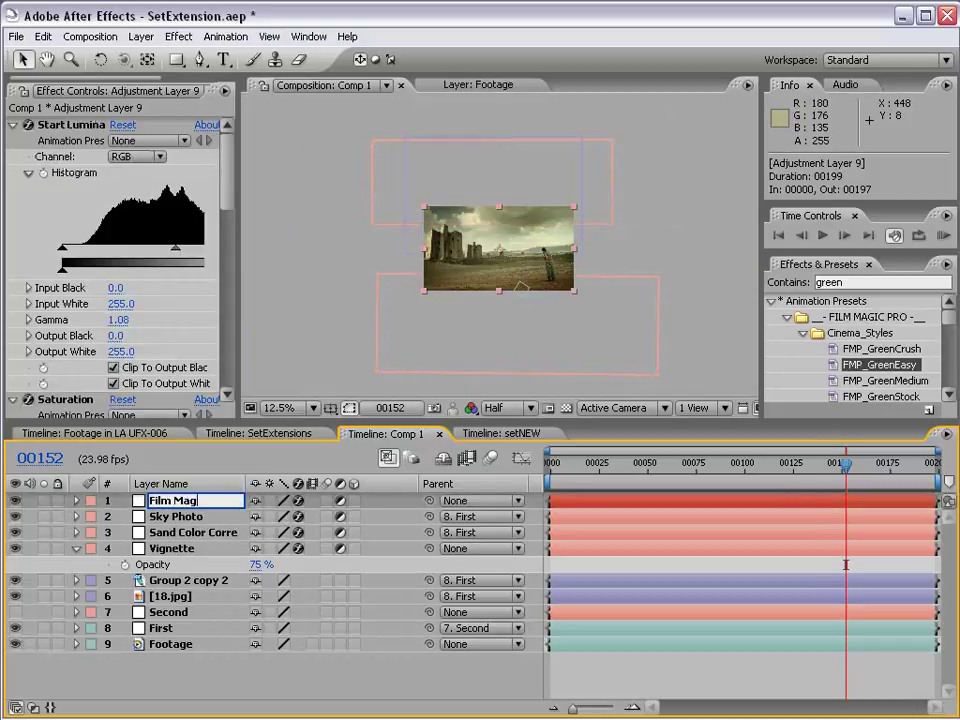
pyautogui.write('ic Pro')
pyautogui.press('Return')
# Step: Play back the graded shot in an enlarged composition view and return to the normal layout
pyautogui.press('`')
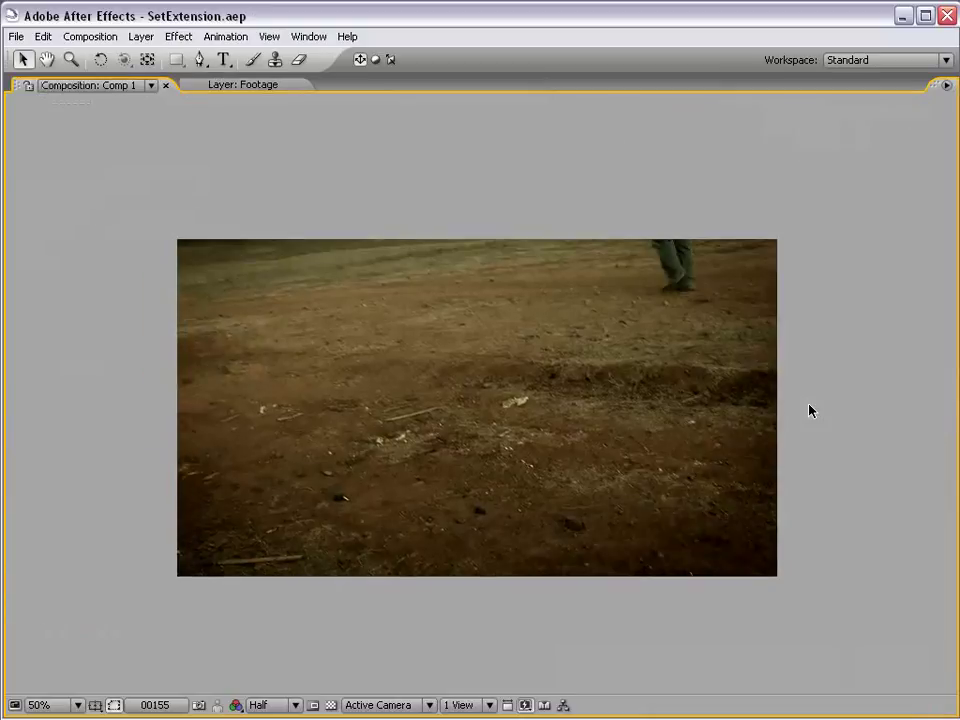
pyautogui.press('space')
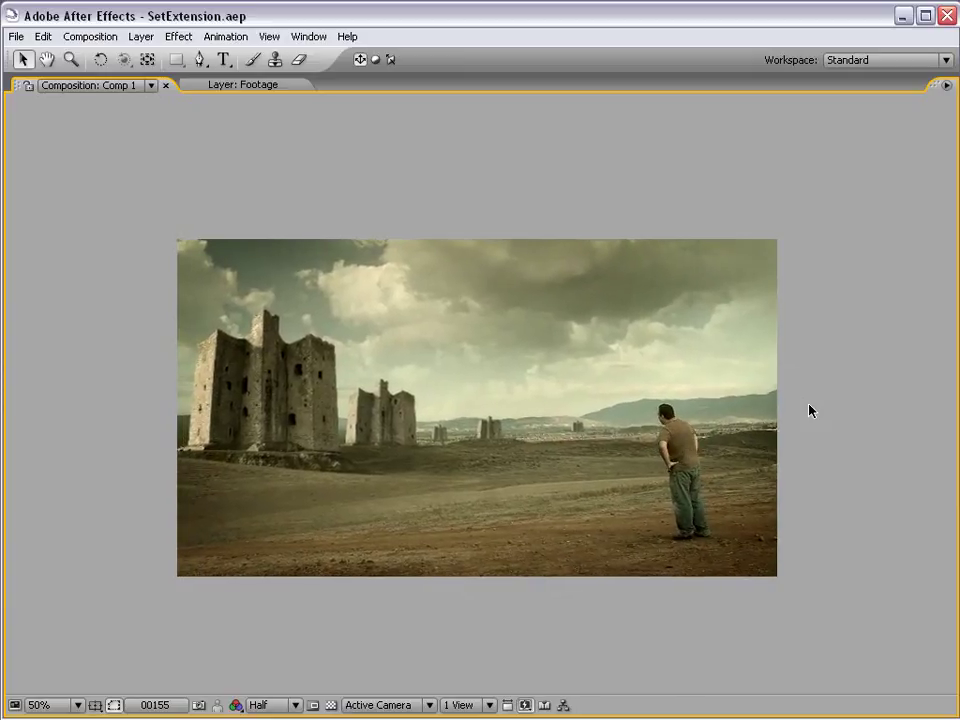
pyautogui.press('`')
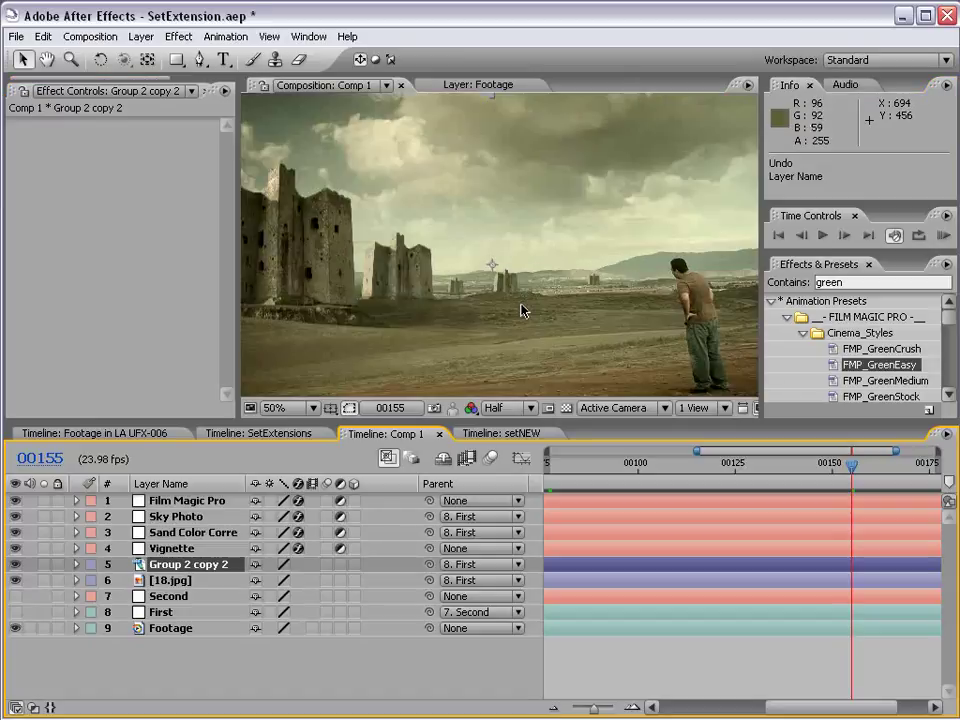
# Step: Rename the 18.jpg layer Clouds and hide the mask outlines in the composition view
pyautogui.press(',')
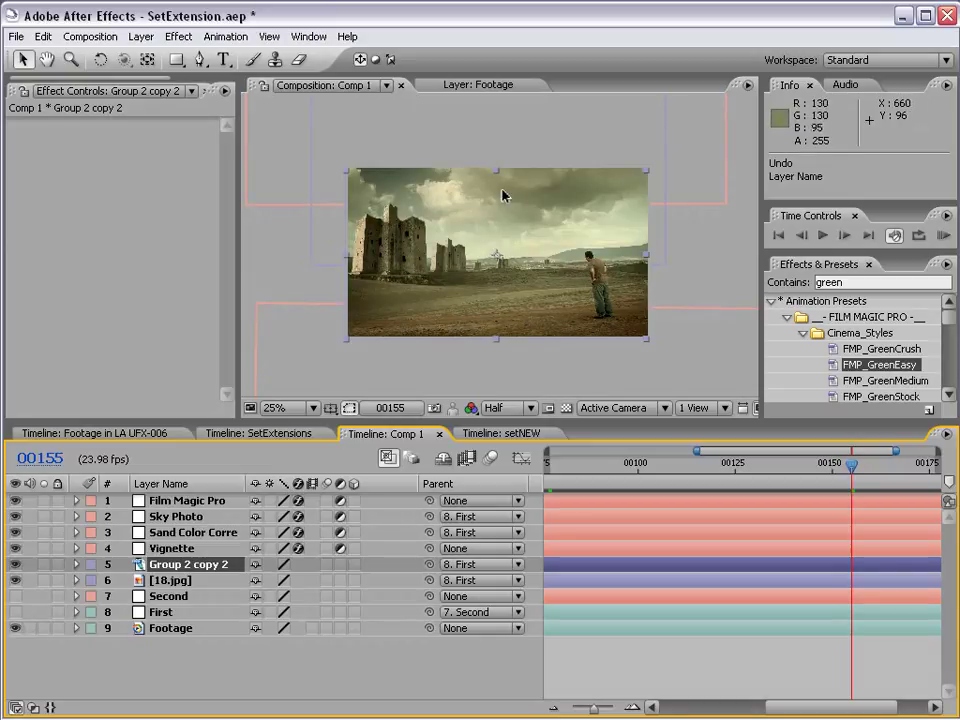
pyautogui.click(183, 581)
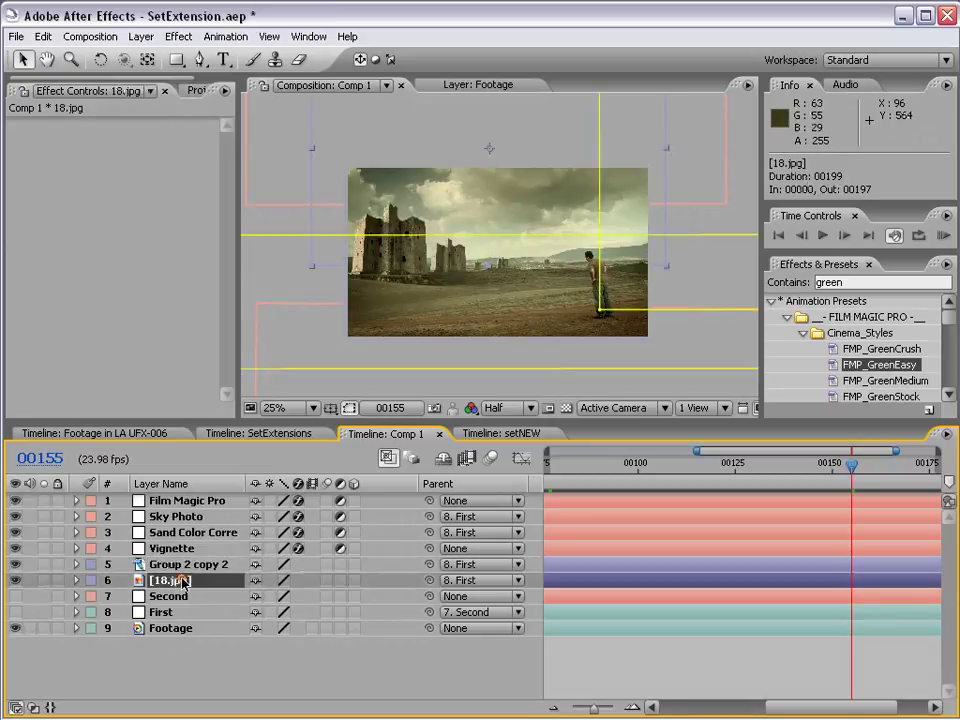
pyautogui.write('Clouds')
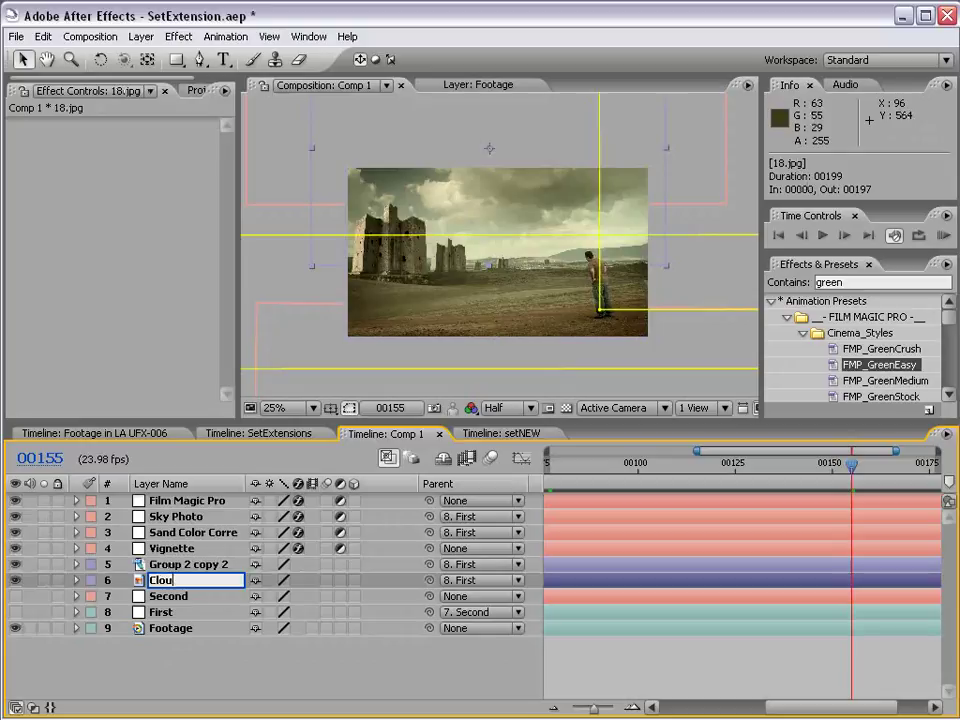
pyautogui.press('Return')
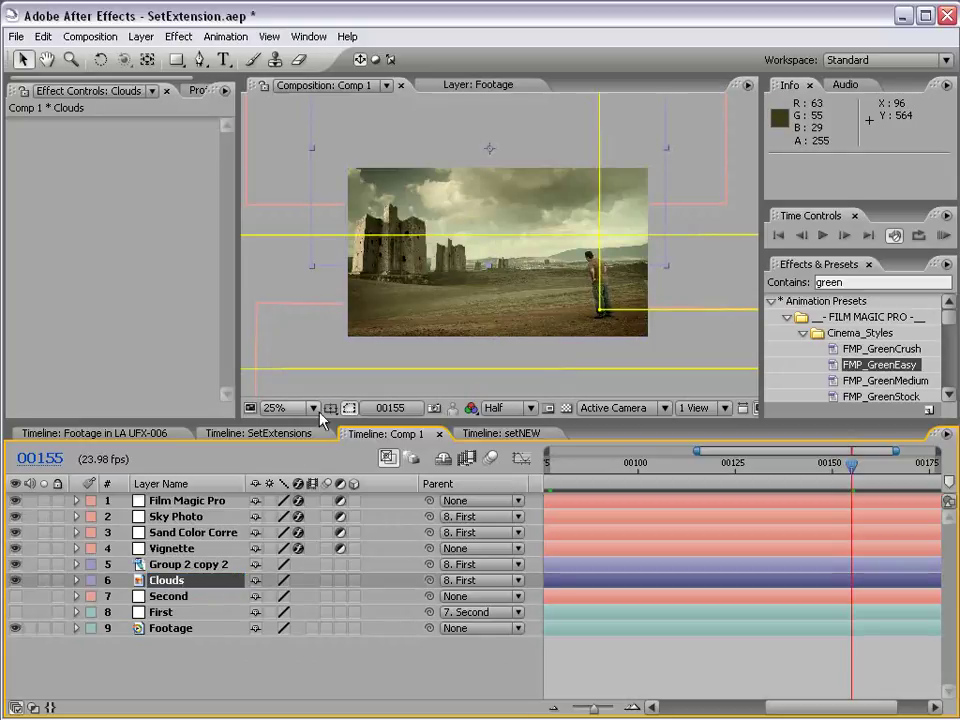
pyautogui.click(349, 408)
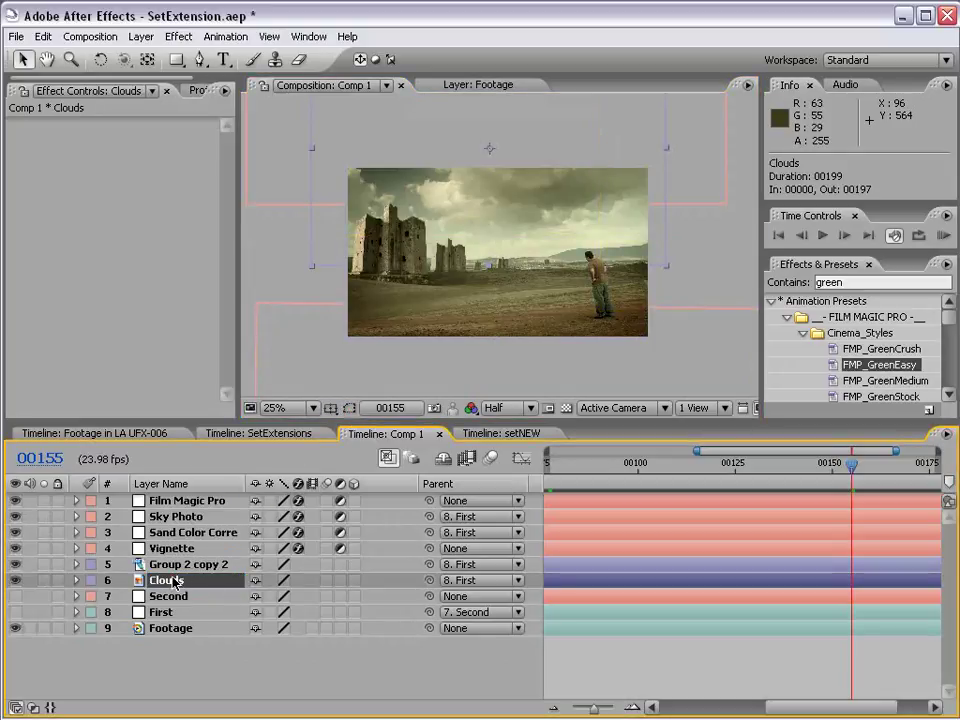
# Step: Enable keyframing for the Clouds layer's Position and place the first keyframe at frame 77
pyautogui.press('p')
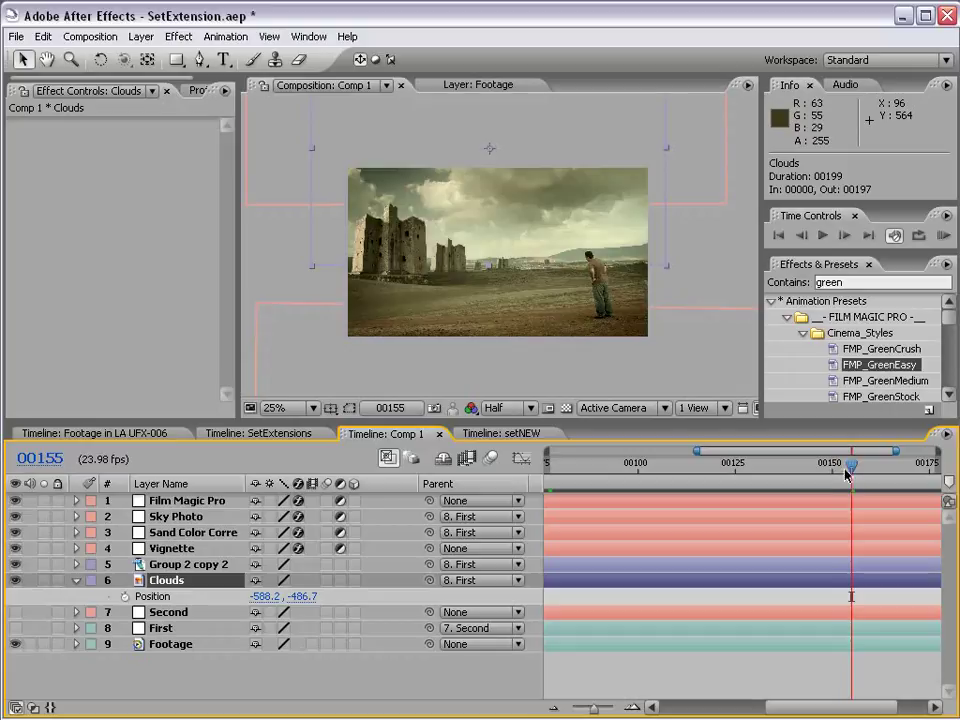
pyautogui.press(';')
pyautogui.moveTo(849, 470); pyautogui.dragTo(705, 469)
pyautogui.click(124, 596)
pyautogui.click(706, 592)
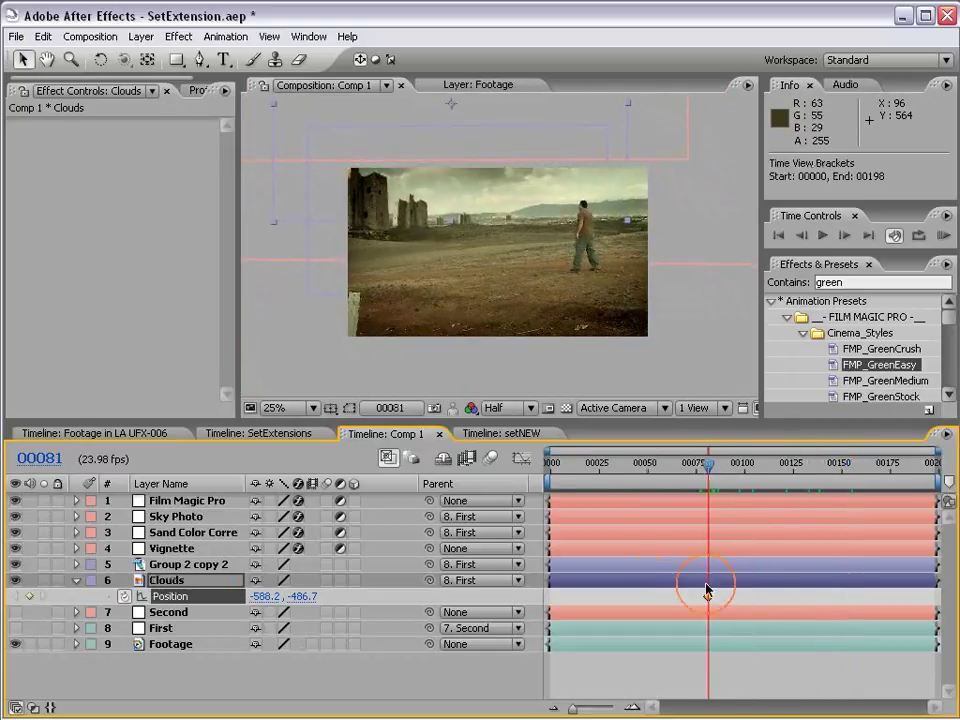
pyautogui.moveTo(709, 597); pyautogui.dragTo(699, 597)
# Step: At frame 197, move the Clouds layer to -661.9, -438.7, and ease its Position keyframe at frame 77
pyautogui.moveTo(709, 465); pyautogui.dragTo(935, 466)
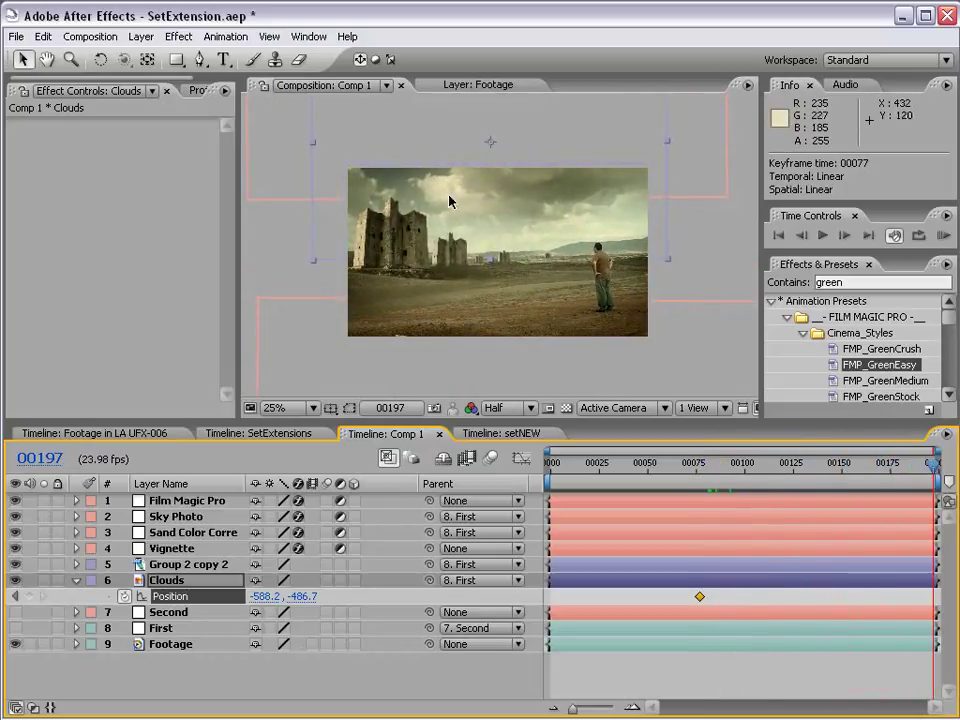
pyautogui.moveTo(450, 200); pyautogui.dragTo(427, 215)
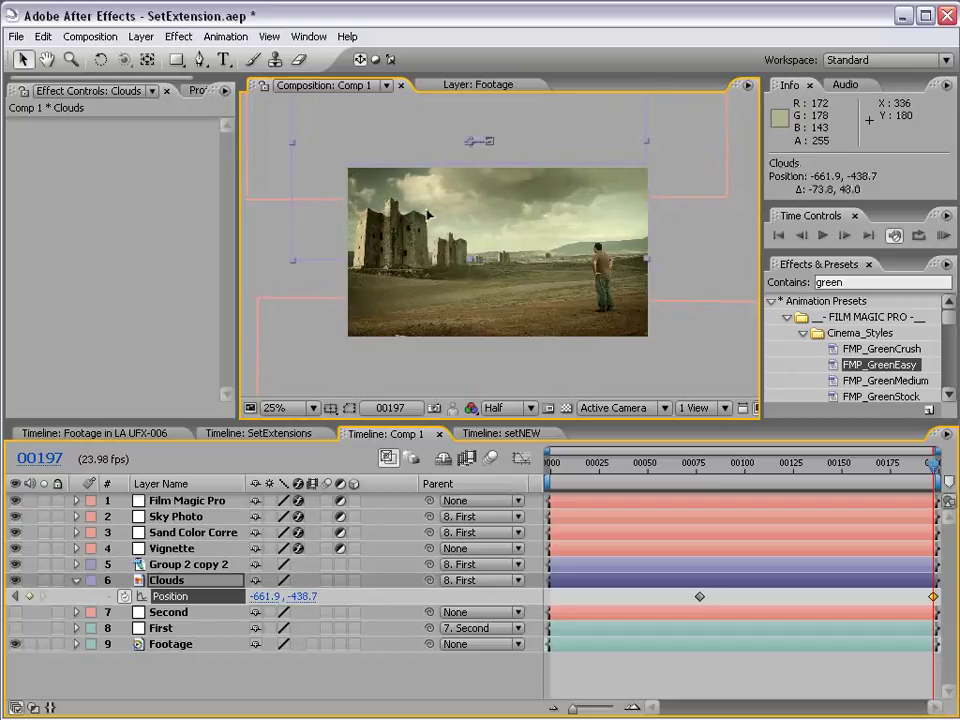
pyautogui.scroll(2, 439, 252)
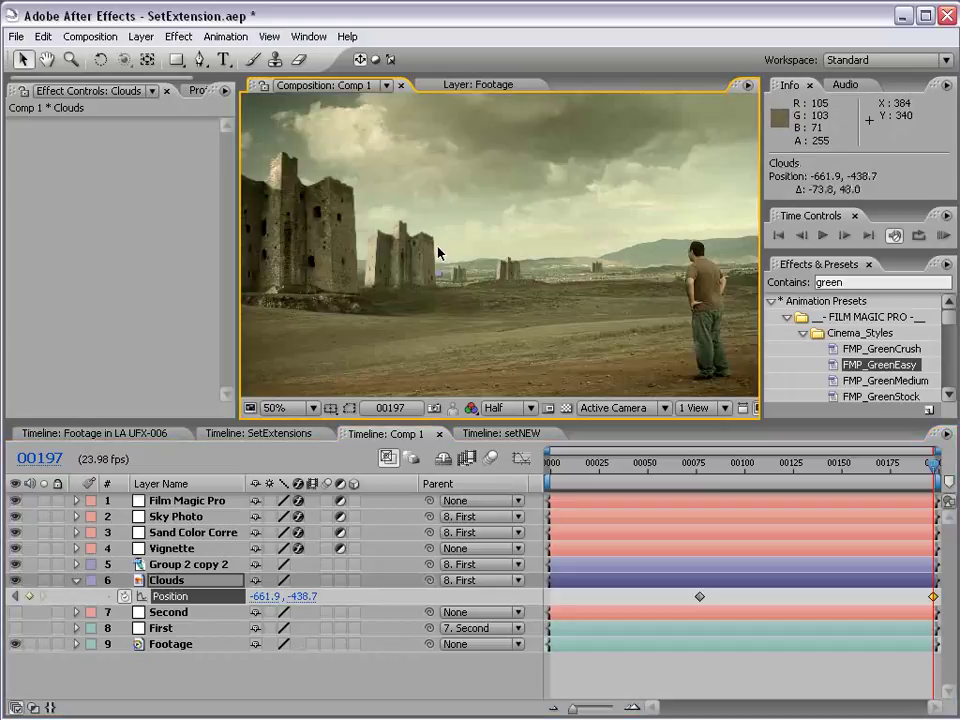
pyautogui.press('`')
pyautogui.press('`')
pyautogui.scroll(-2, 463, 223)
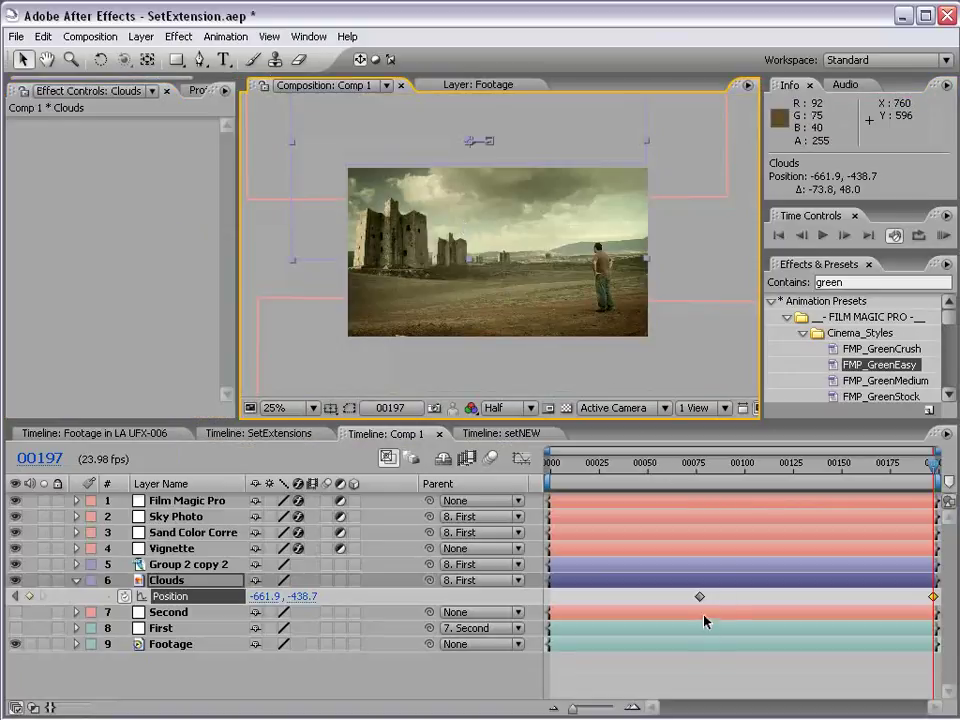
pyautogui.click(700, 597)
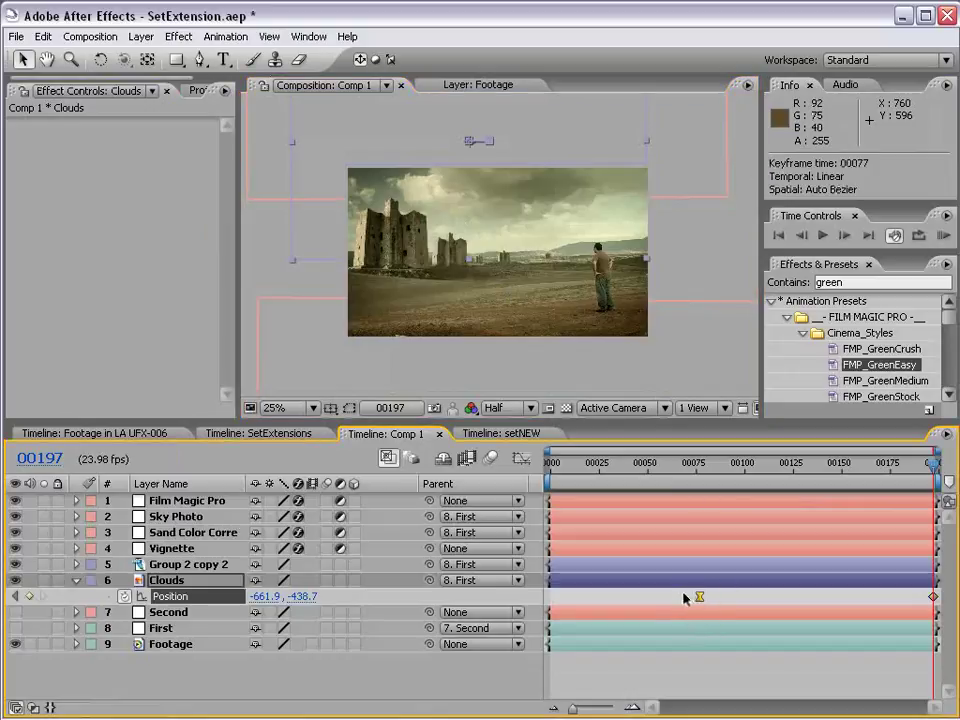
pyautogui.moveTo(713, 487); pyautogui.dragTo(778, 478)
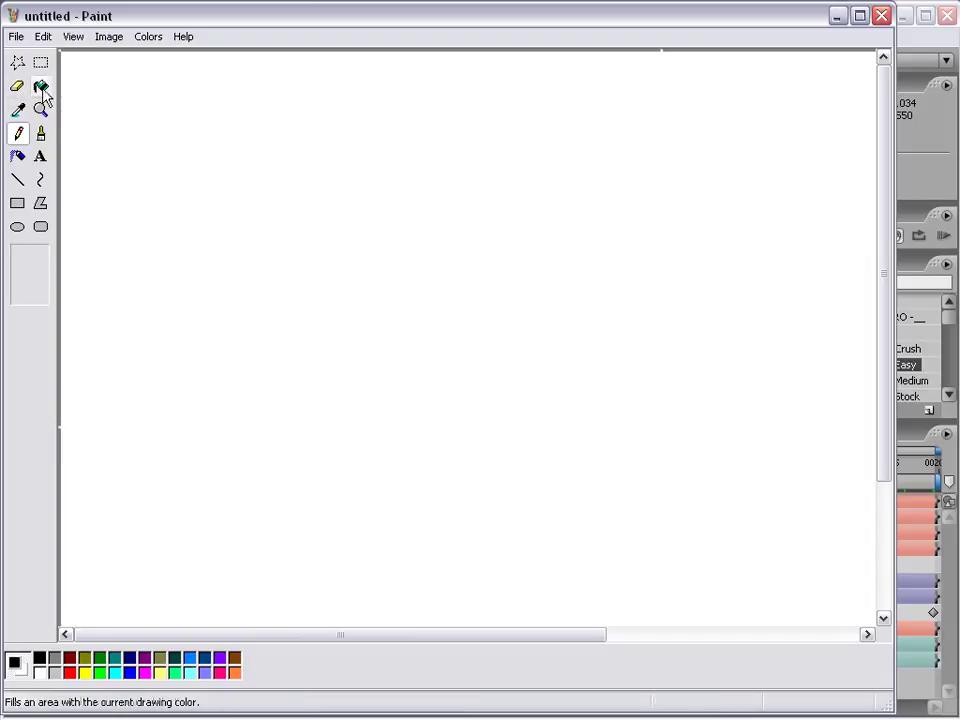
# Step: Switch to Paint and draw the black outline of a two-sided tower with the large square brush
pyautogui.click(41, 133)
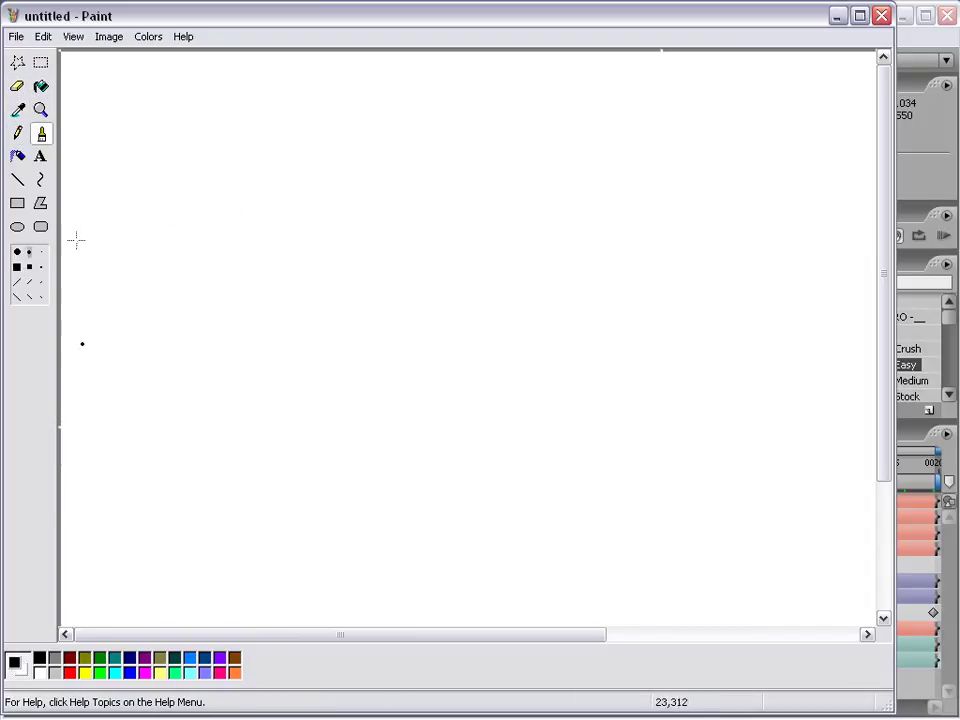
pyautogui.click(16, 267)
pyautogui.moveTo(165, 377); pyautogui.dragTo(157, 203)
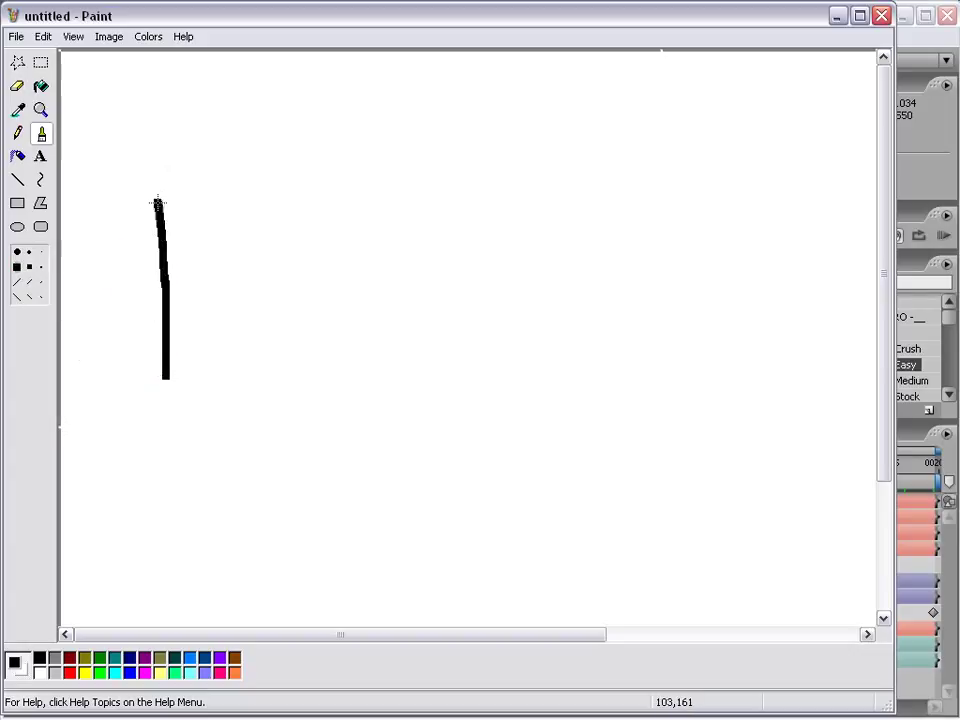
pyautogui.moveTo(252, 176)
pyautogui.mouseDown()
pyautogui.moveTo(234, 365)
pyautogui.moveTo(204, 377)
pyautogui.moveTo(206, 208)
pyautogui.mouseUp()
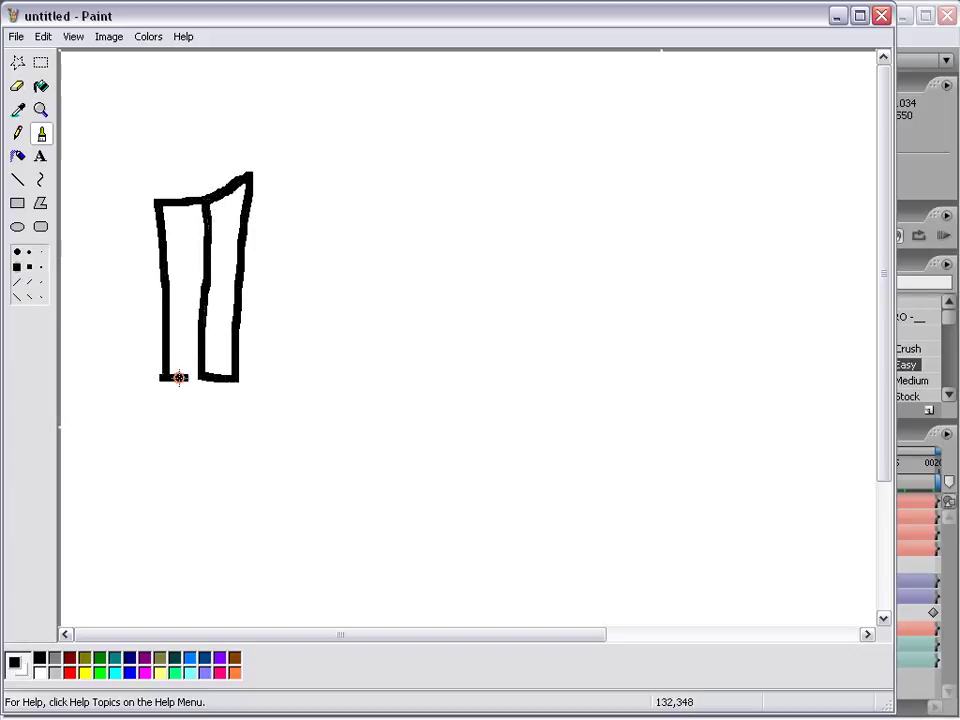
# Step: Fill the tower's right side with dark red and its left side with bright red
pyautogui.click(41, 87)
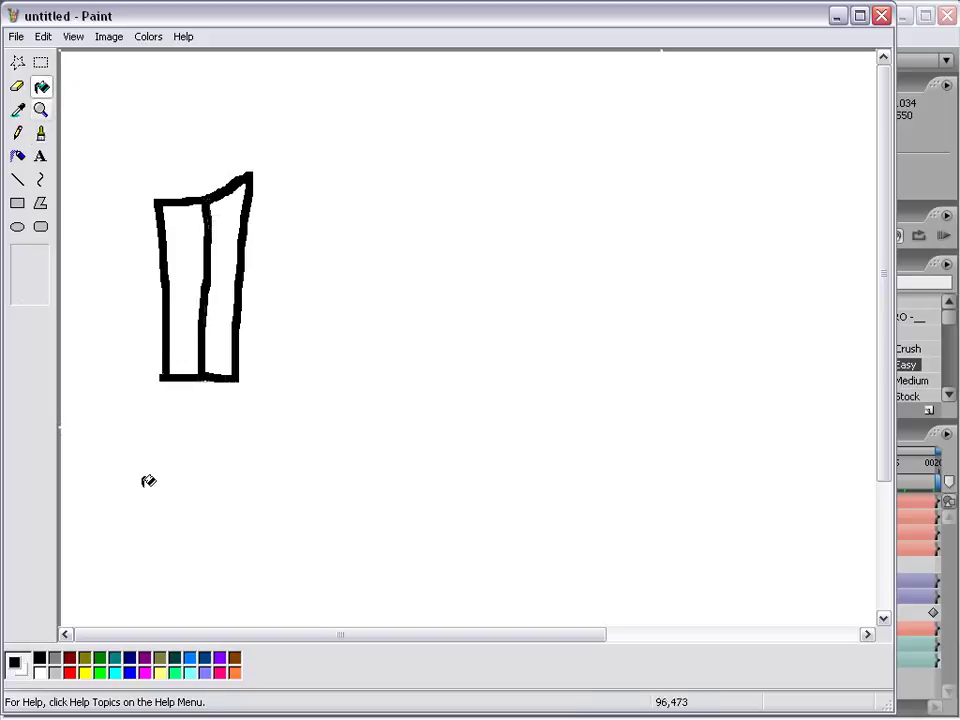
pyautogui.click(70, 662)
pyautogui.click(227, 274)
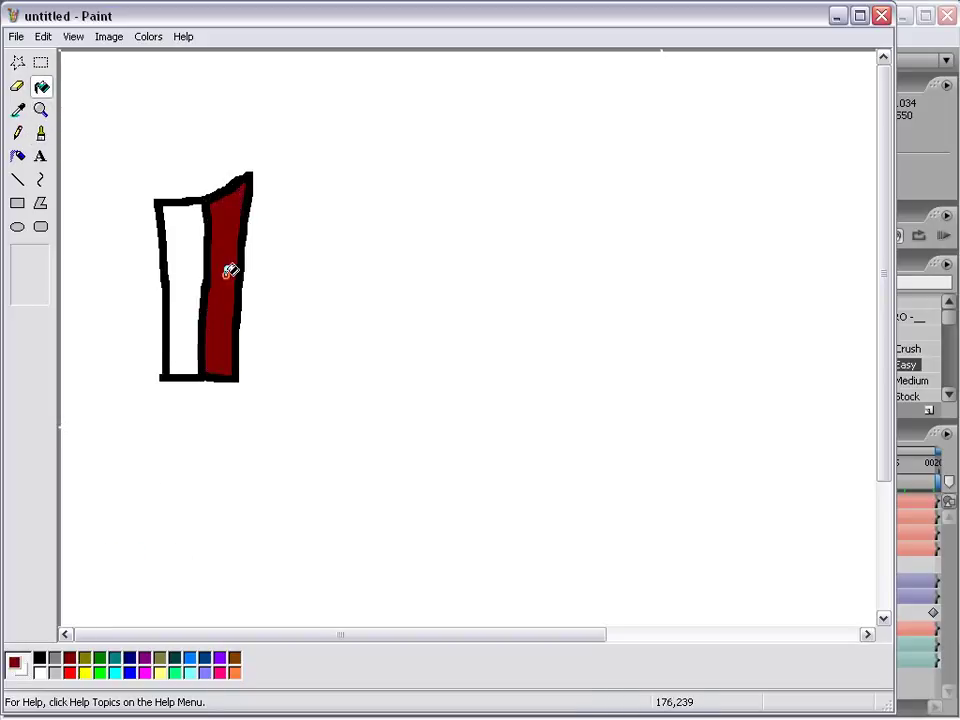
pyautogui.click(70, 675)
pyautogui.click(180, 272)
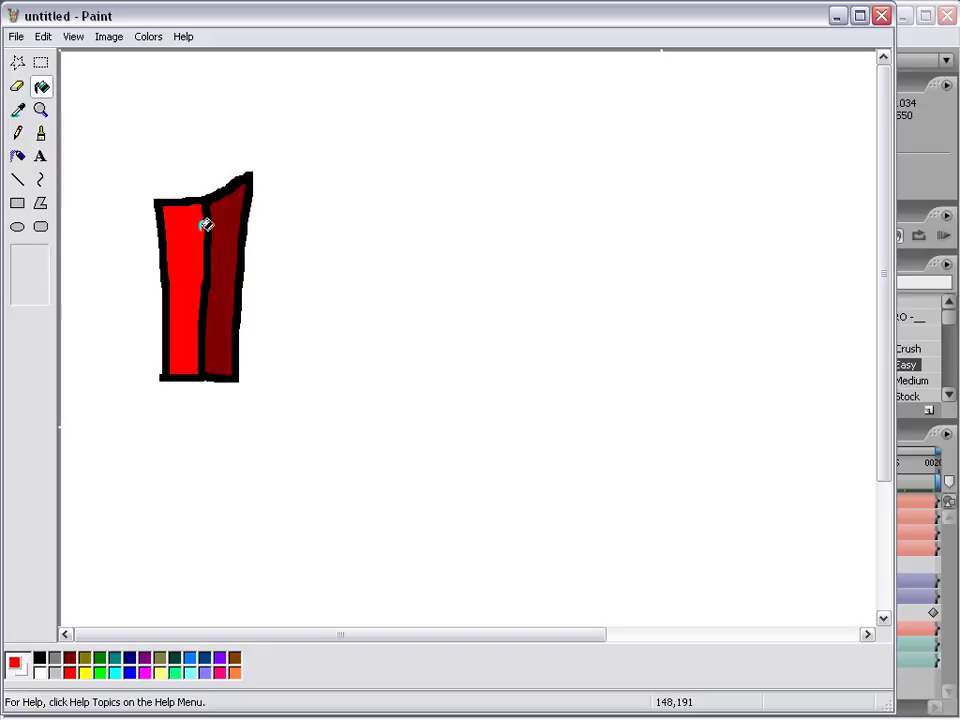
# Step: Outline the tower's roof in black, fill it black, and paint black windows and a small door on both sides
pyautogui.click(41, 133)
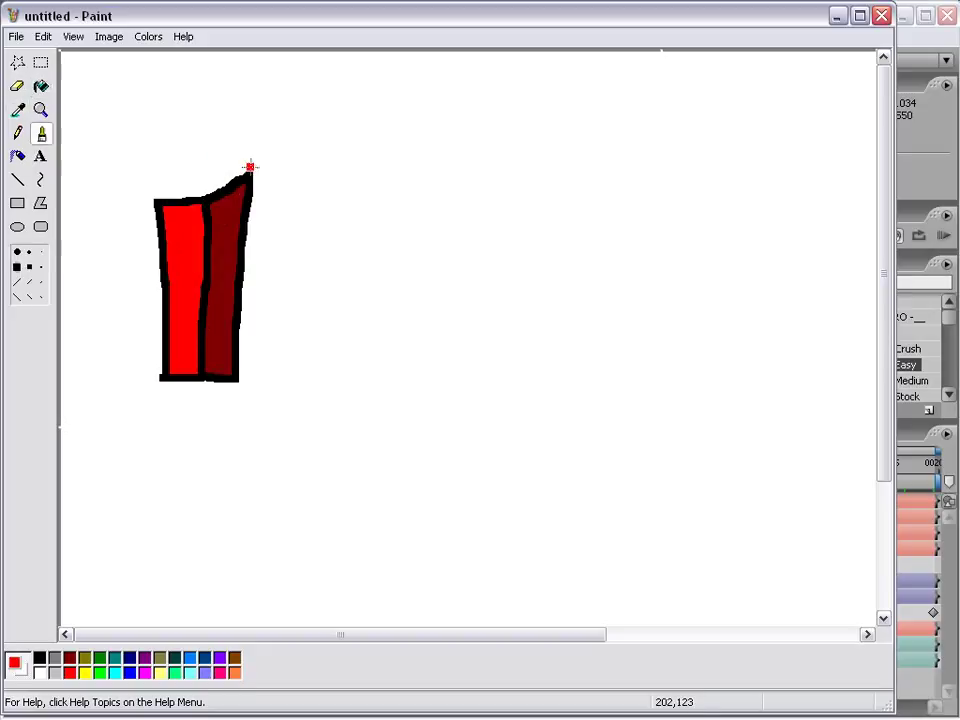
pyautogui.click(40, 662)
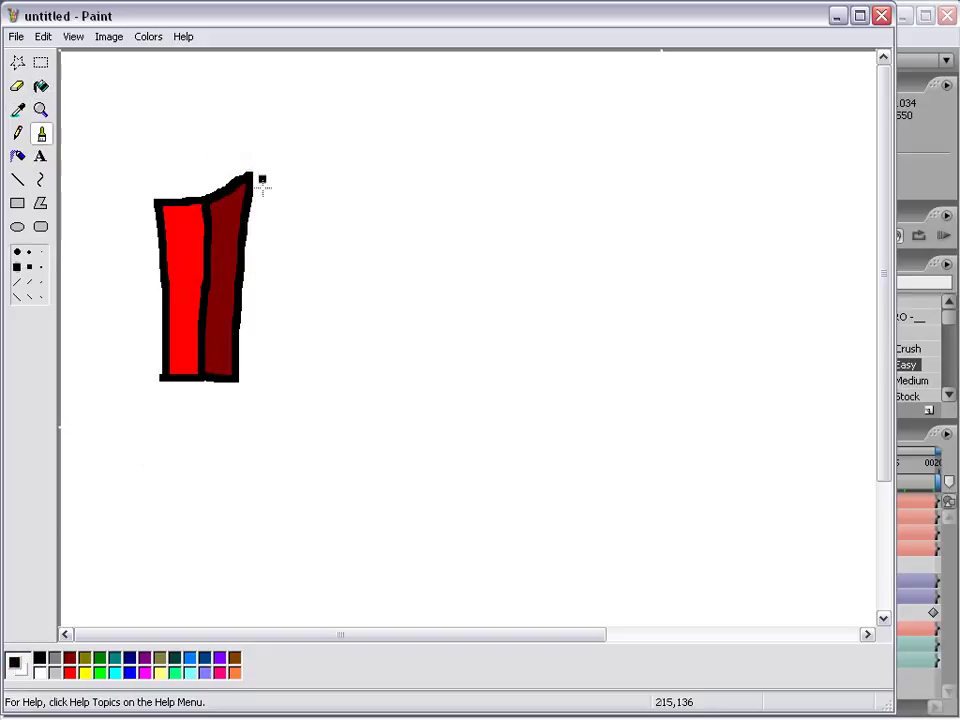
pyautogui.moveTo(249, 171)
pyautogui.mouseDown()
pyautogui.moveTo(186, 172)
pyautogui.moveTo(157, 203)
pyautogui.mouseUp()
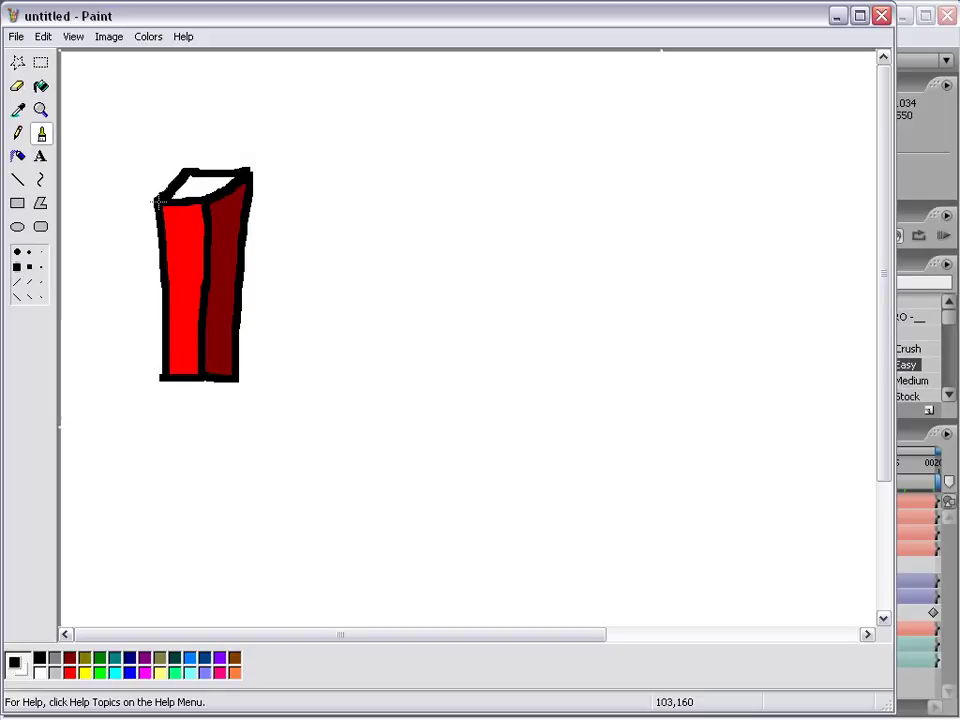
pyautogui.click(41, 86)
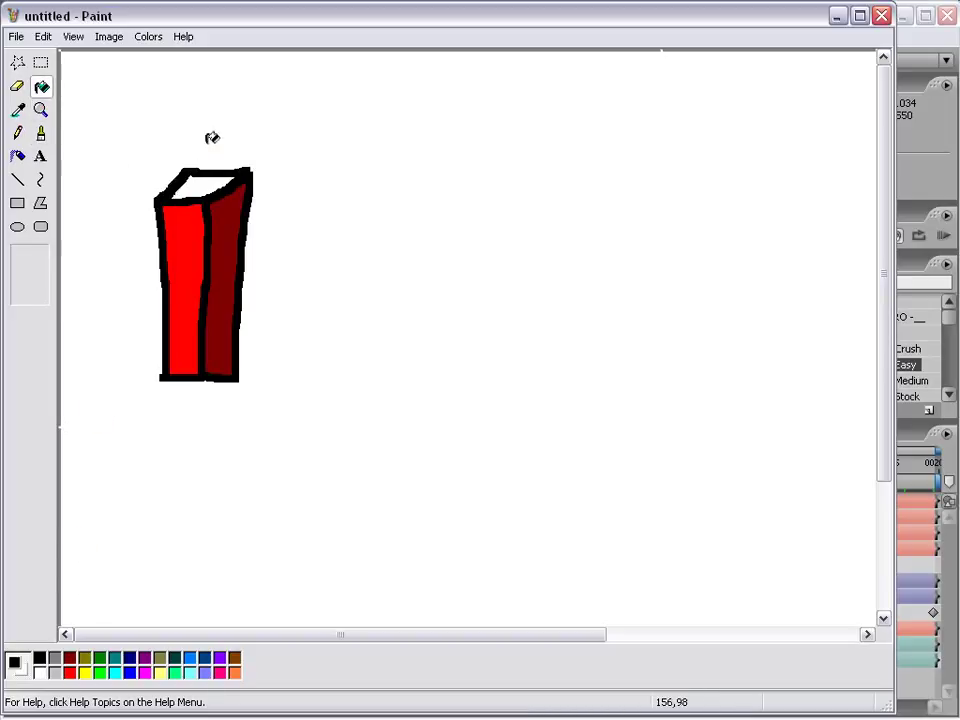
pyautogui.click(200, 182)
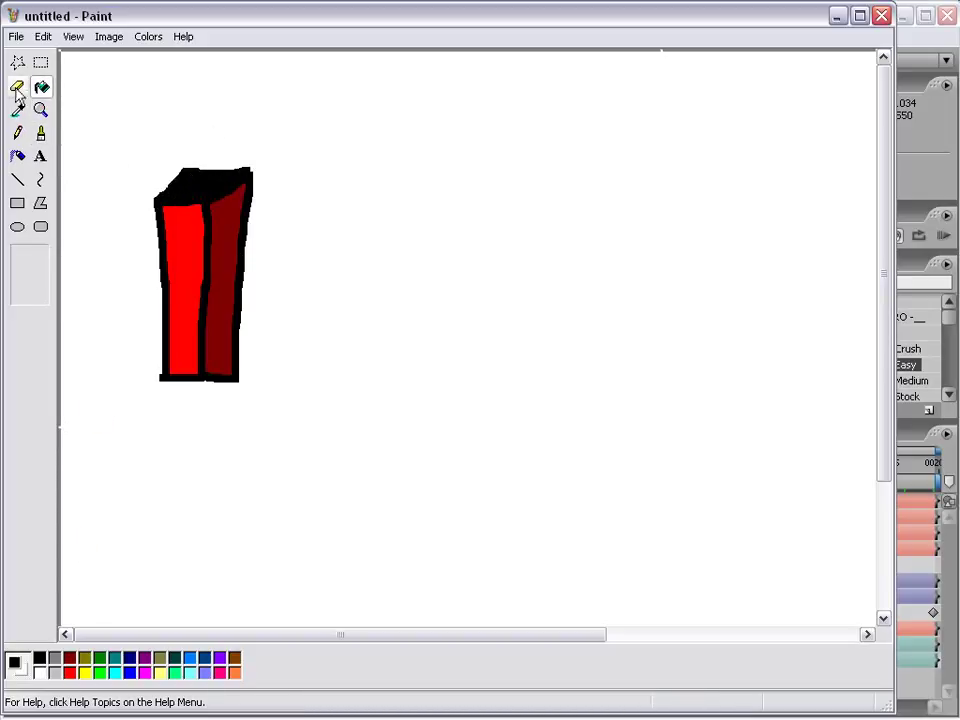
pyautogui.click(41, 133)
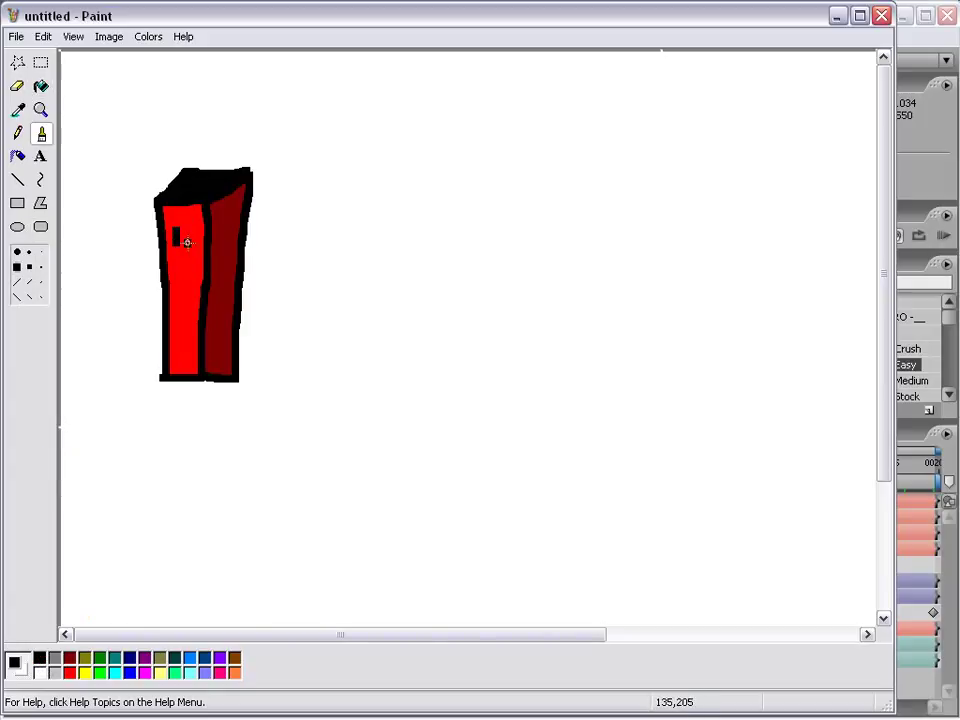
pyautogui.moveTo(187, 242); pyautogui.dragTo(181, 247)
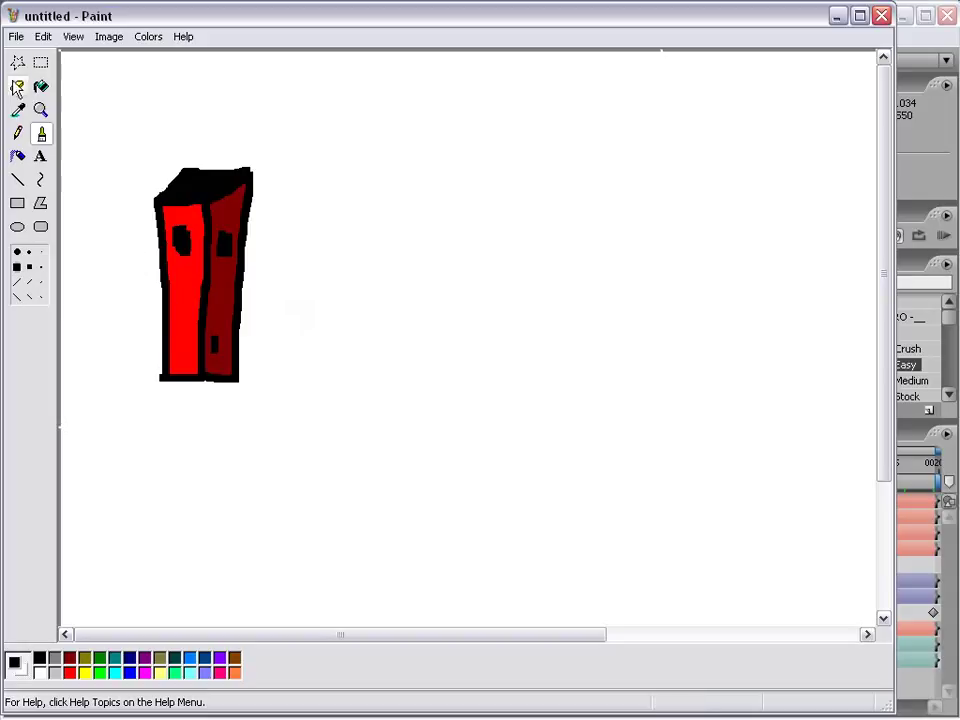
# Step: Duplicate the finished tower, shrink the copy to roughly half size, and place it just beside the original
pyautogui.click(41, 62)
pyautogui.moveTo(109, 127); pyautogui.dragTo(312, 438)
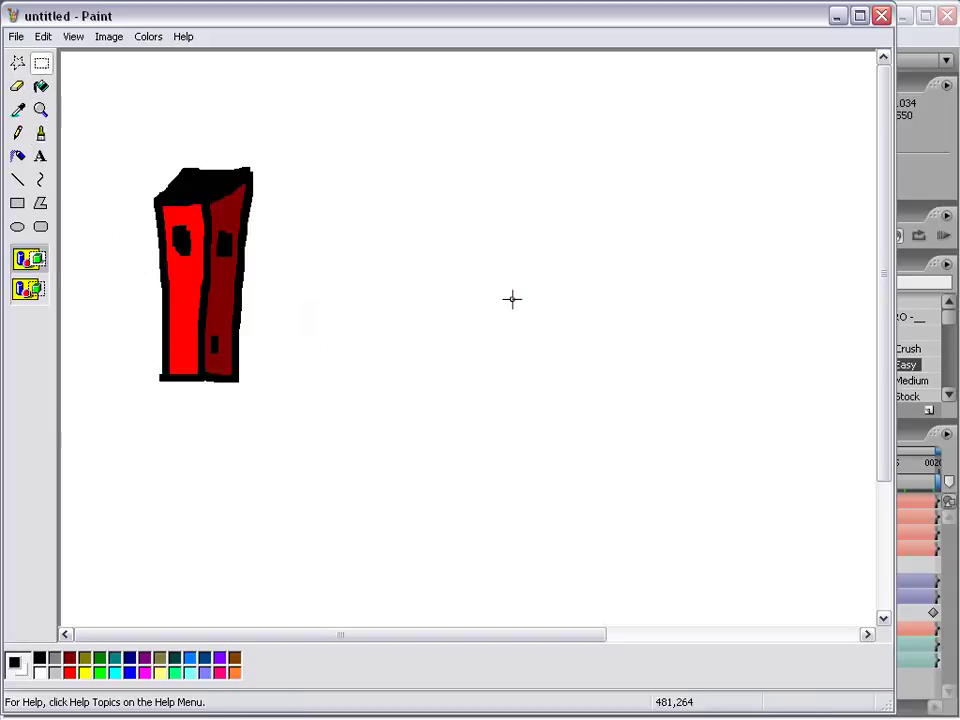
pyautogui.hotkey('ctrl', 'c')
pyautogui.hotkey('ctrl', 'v')
pyautogui.moveTo(176, 182); pyautogui.dragTo(434, 127)
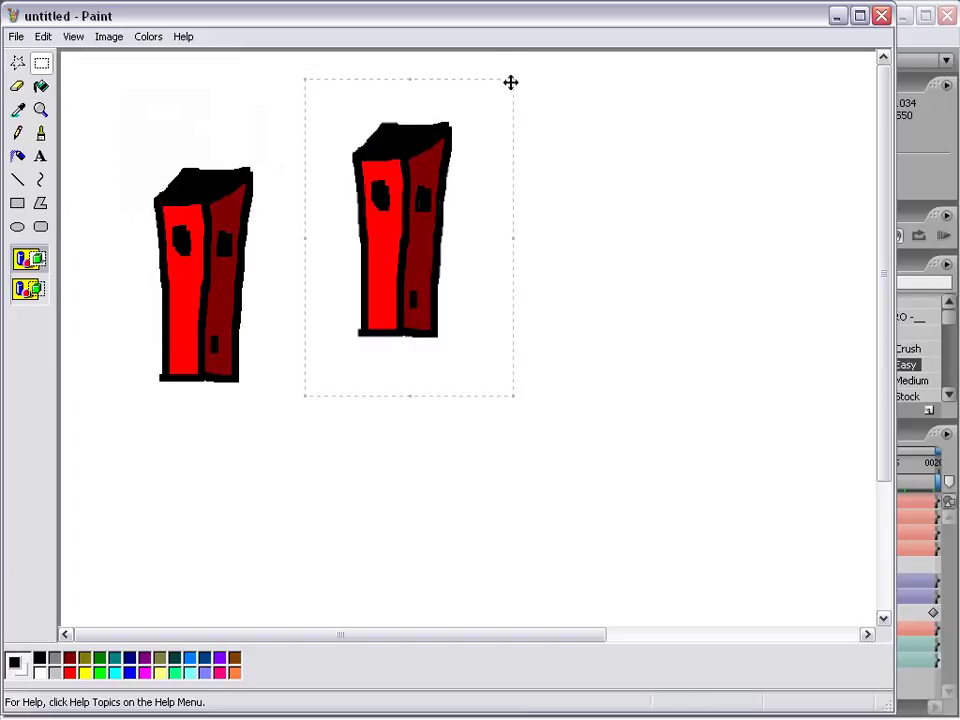
pyautogui.moveTo(513, 79); pyautogui.dragTo(447, 153)
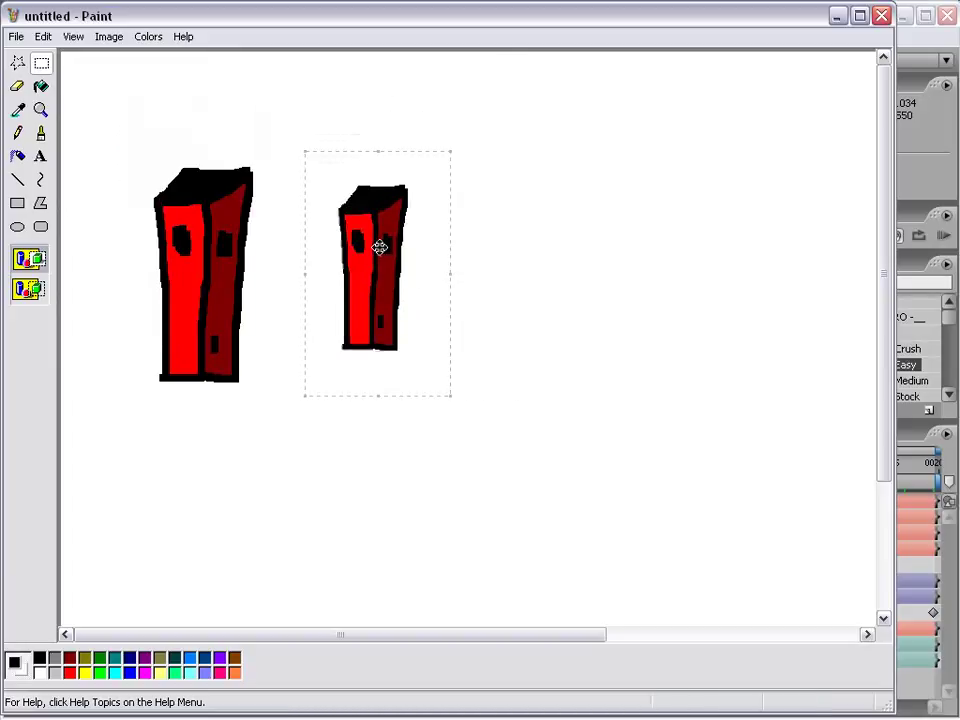
pyautogui.moveTo(436, 171); pyautogui.dragTo(418, 197)
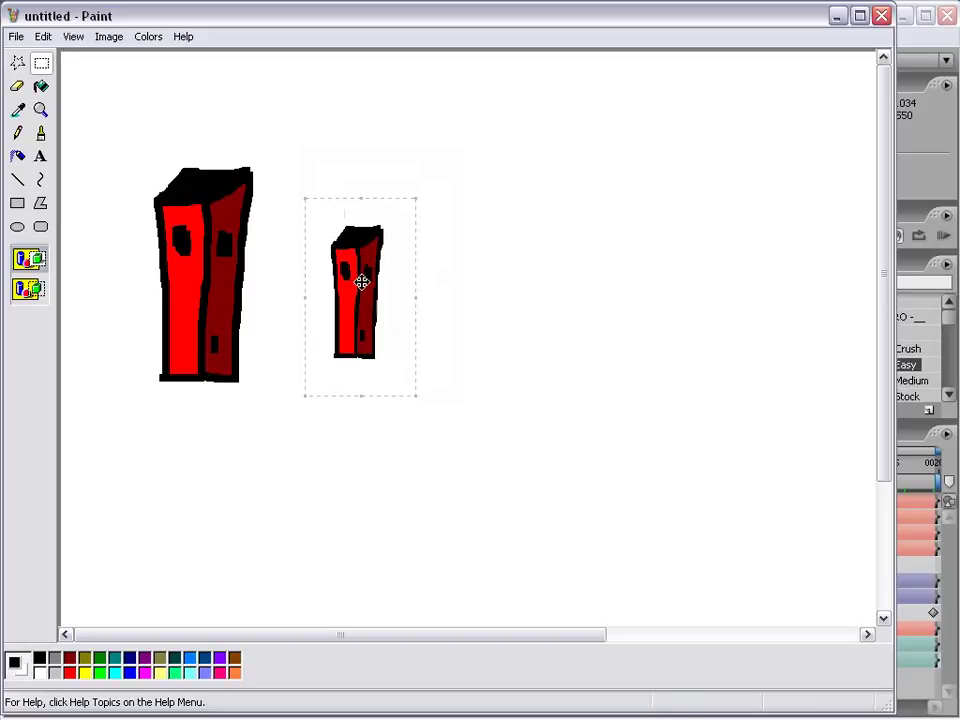
pyautogui.moveTo(362, 281); pyautogui.dragTo(313, 238)
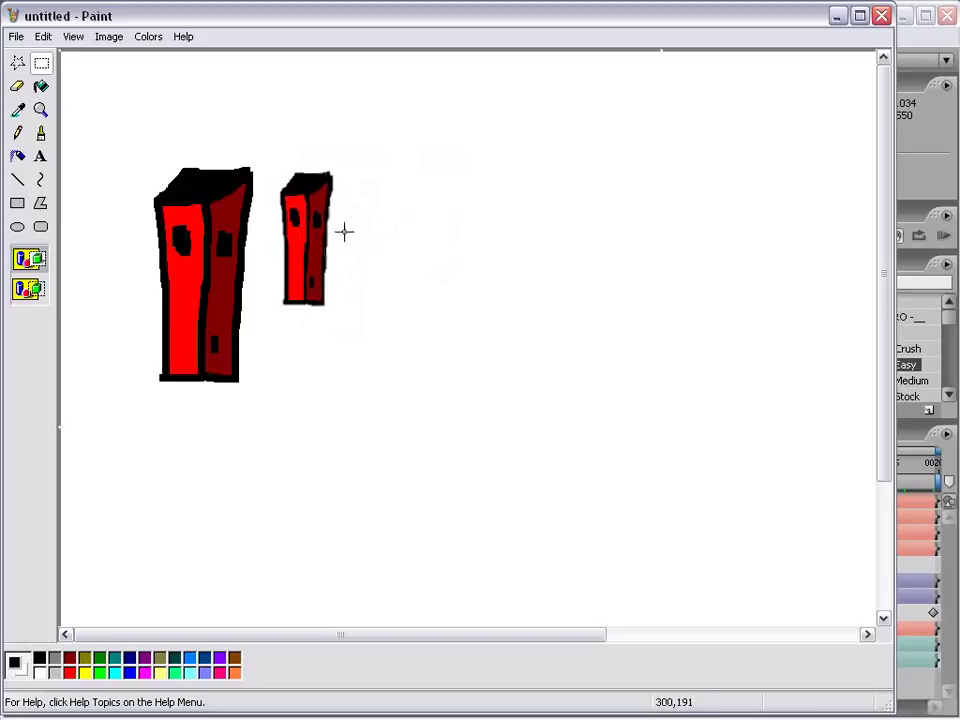
pyautogui.moveTo(367, 154); pyautogui.dragTo(268, 327)
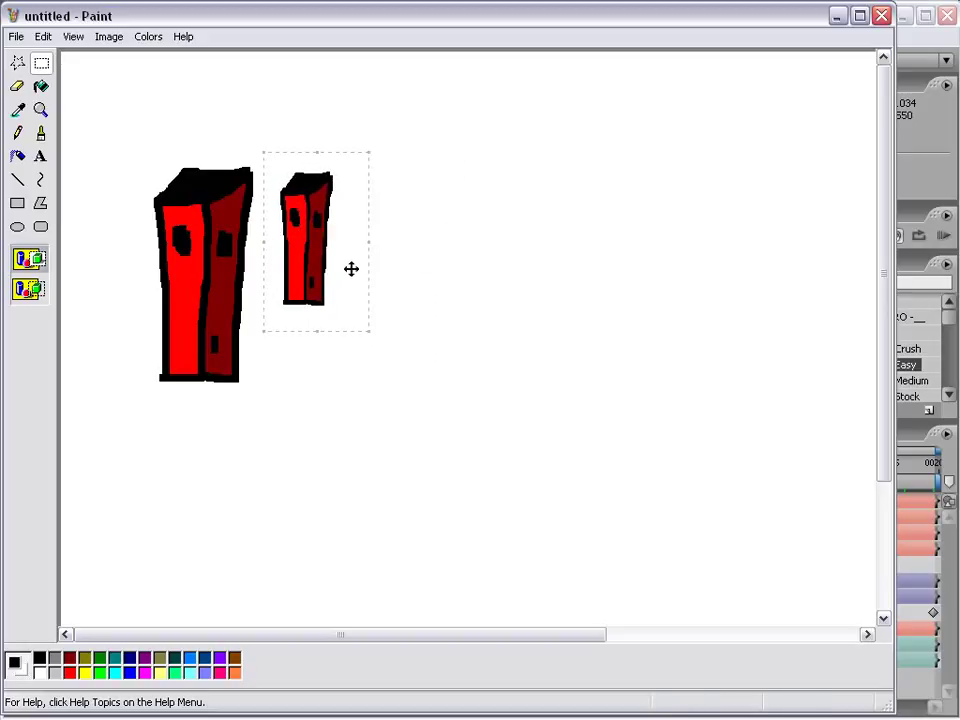
pyautogui.moveTo(306, 244); pyautogui.dragTo(333, 242)
pyautogui.hotkey('ctrl', 'z')
# Step: Duplicate the smaller tower, shrink the copy further, and place it farther away as a third, distant tower
pyautogui.moveTo(349, 160); pyautogui.dragTo(266, 321)
pyautogui.hotkey('ctrl', 'c')
pyautogui.hotkey('ctrl', 'v')
pyautogui.moveTo(124, 133); pyautogui.dragTo(420, 177)
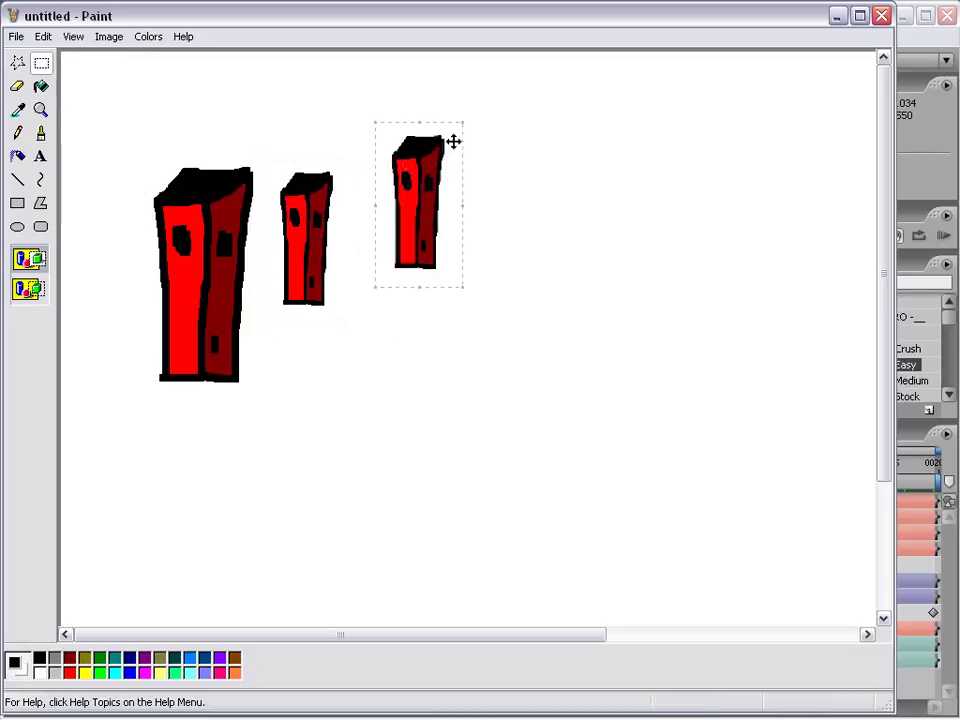
pyautogui.moveTo(463, 122); pyautogui.dragTo(422, 184)
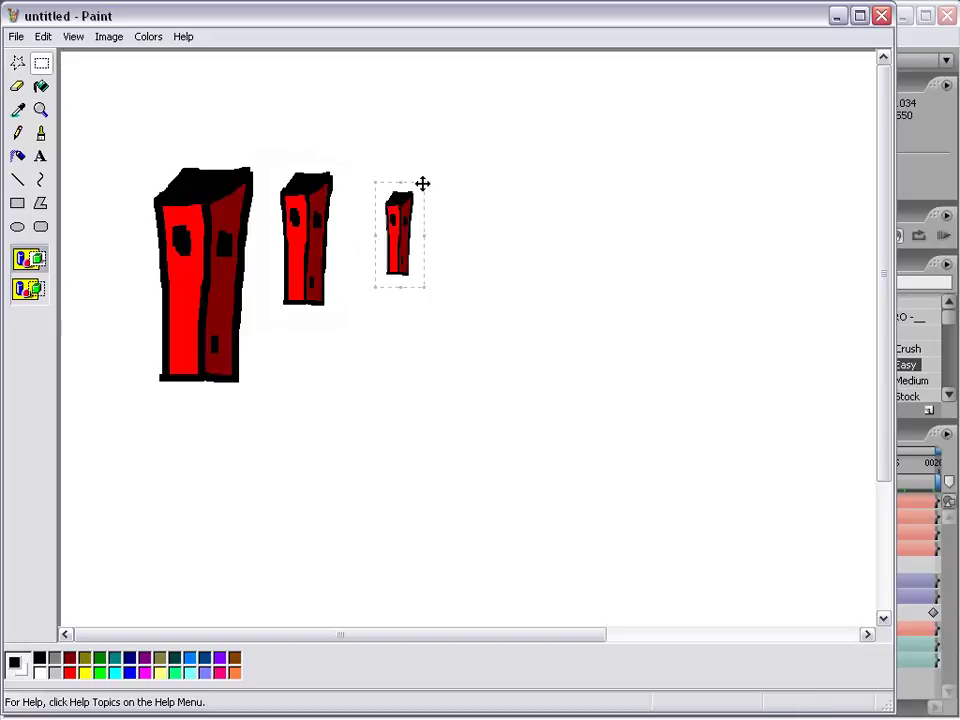
pyautogui.moveTo(396, 227); pyautogui.dragTo(421, 233)
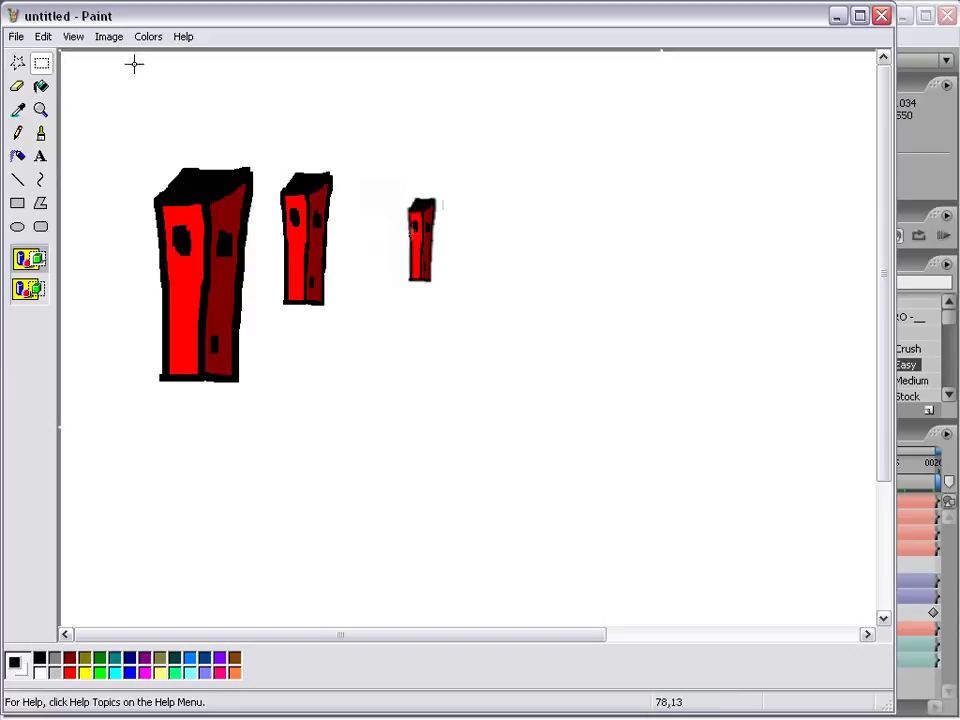
# Step: Save the sketch as Matte Painting.bmp, and switch to After Effects to view it as footage before returning to Comp 1
pyautogui.click(16, 36)
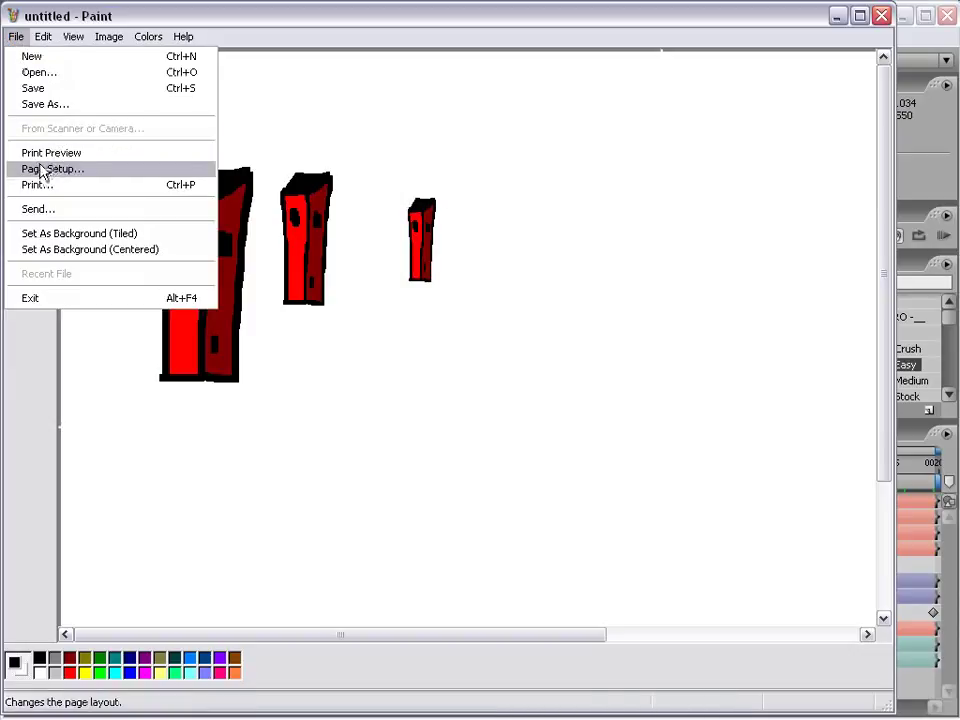
pyautogui.click(30, 104)
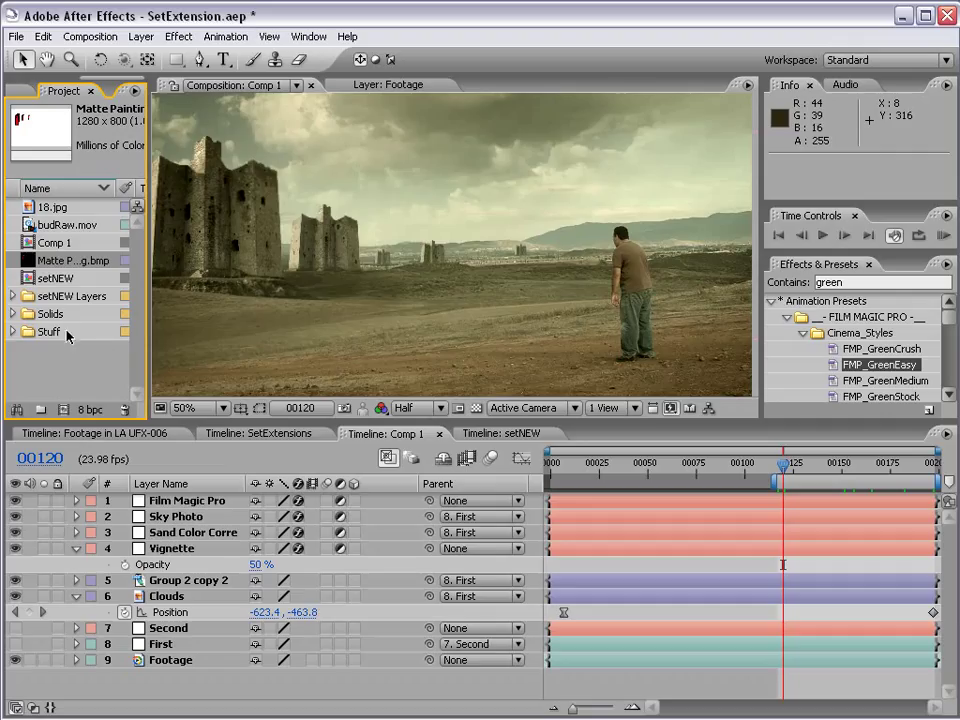
pyautogui.doubleClick(60, 260)
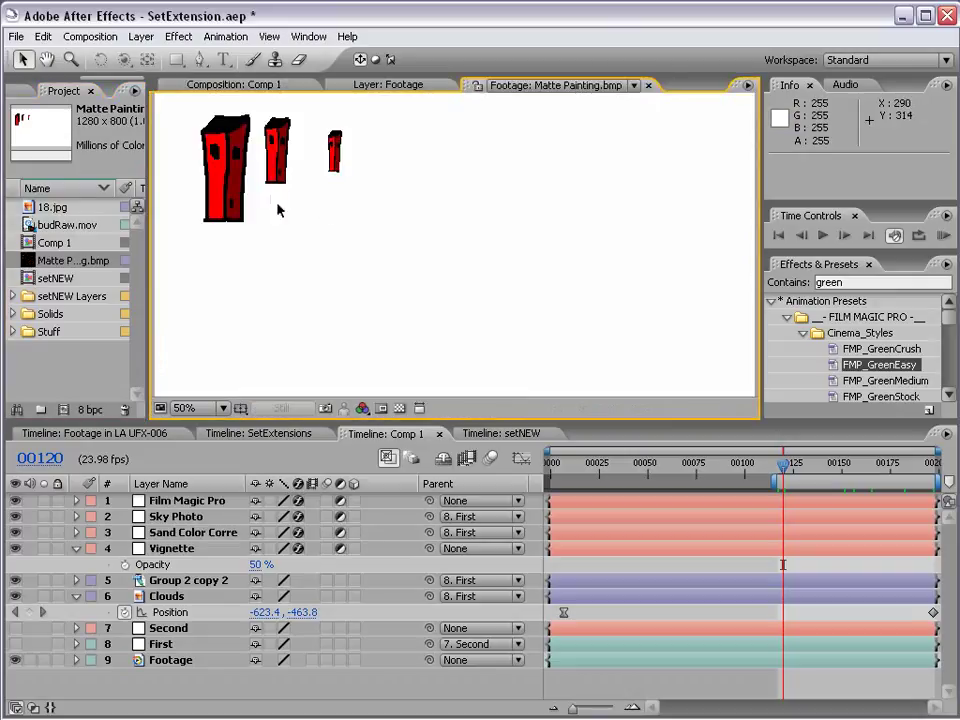
pyautogui.press(',')
pyautogui.press(',')
pyautogui.click(237, 85)
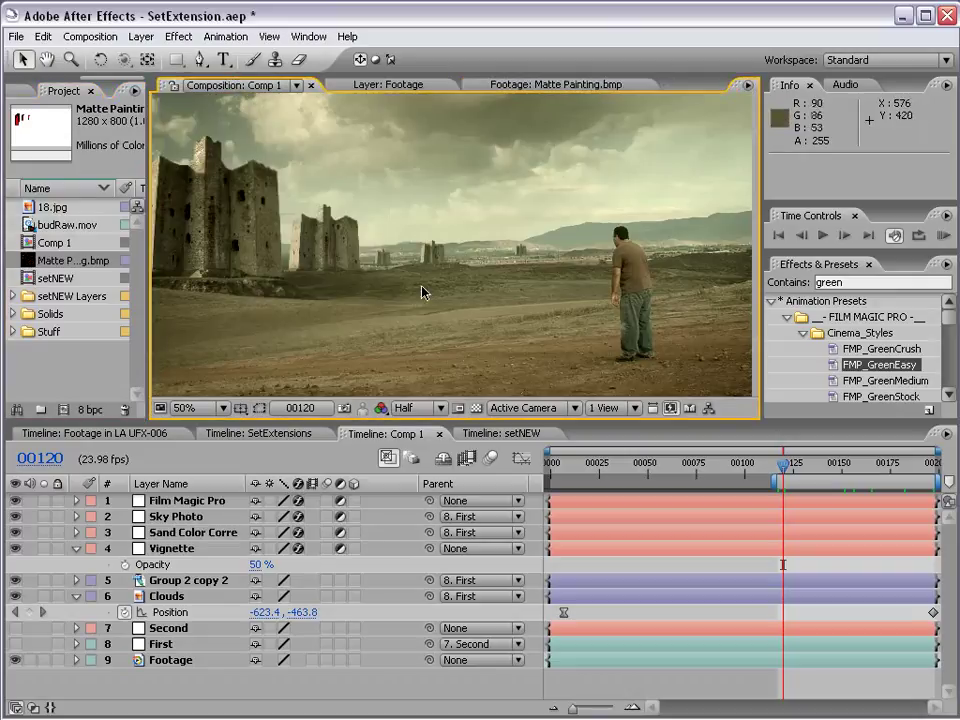
# Step: Hide the Group 2 copy 2 castle layer and add Matte Painting.bmp to Comp 1 as the top layer
pyautogui.click(15, 580)
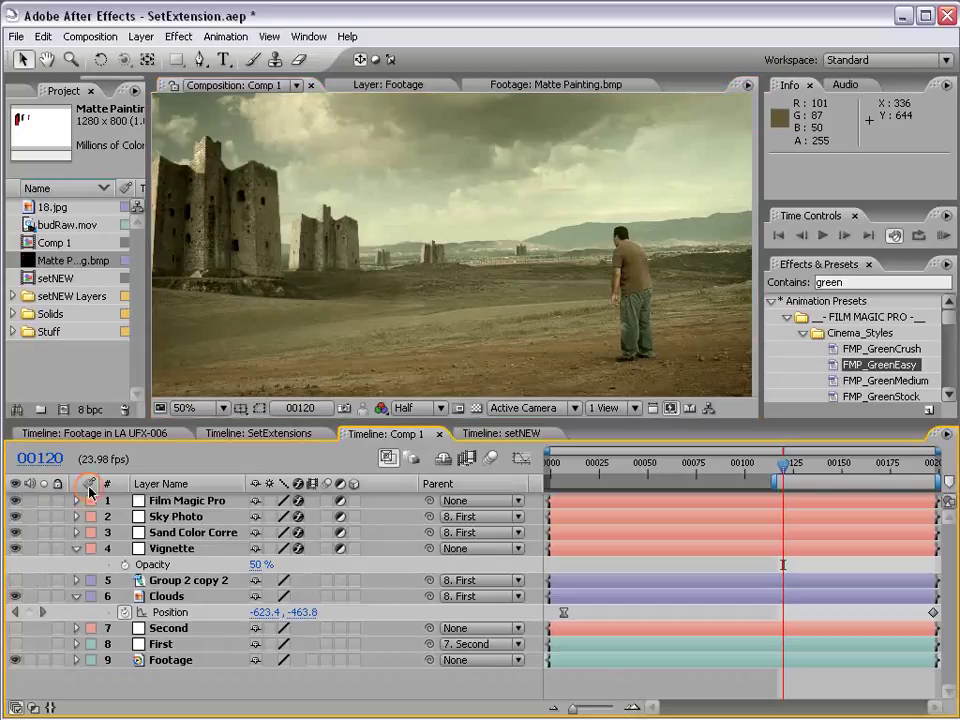
pyautogui.click(15, 580)
pyautogui.click(76, 548)
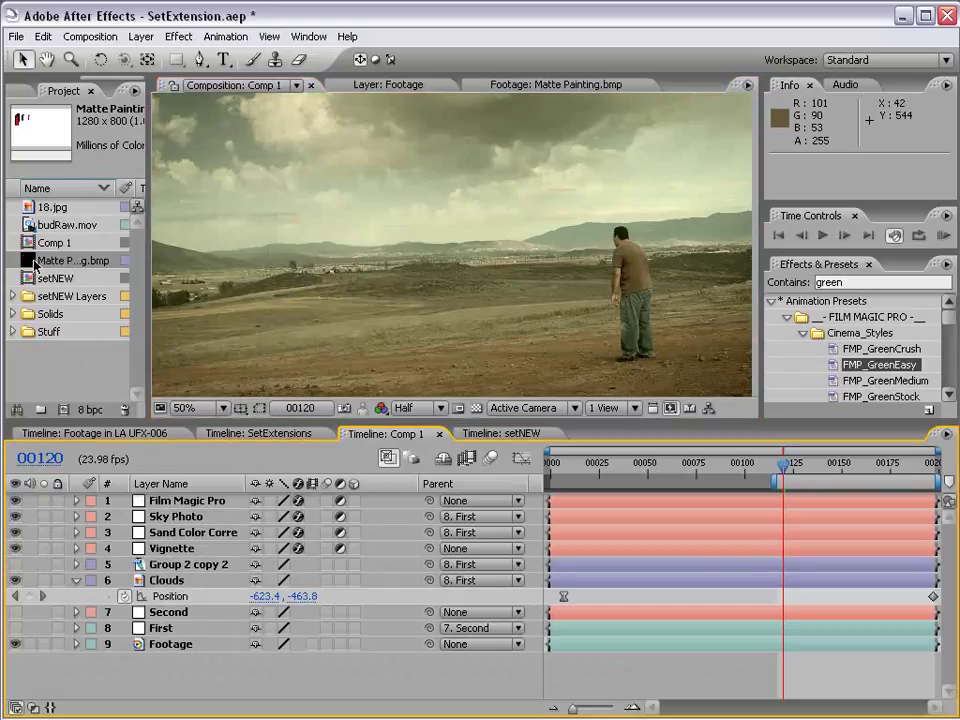
pyautogui.moveTo(65, 260)
pyautogui.mouseDown()
pyautogui.moveTo(399, 251)
pyautogui.moveTo(414, 242)
pyautogui.mouseUp()
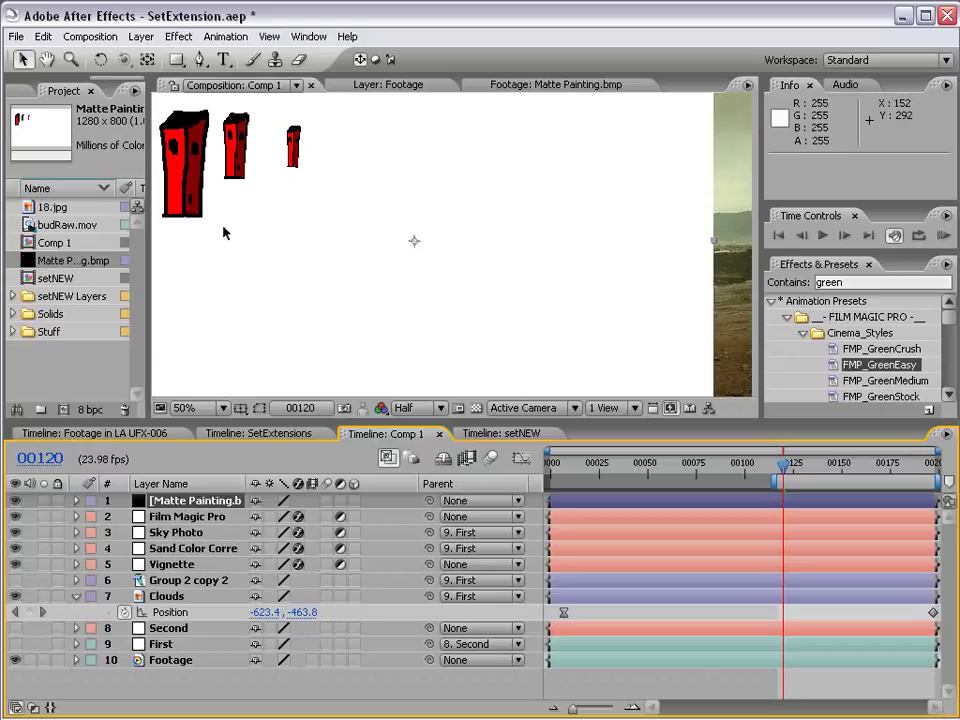
# Step: Apply Luma Key to the Matte Painting layer with Key Type set to Key Out Brighter and Threshold 91
pyautogui.click(179, 36)
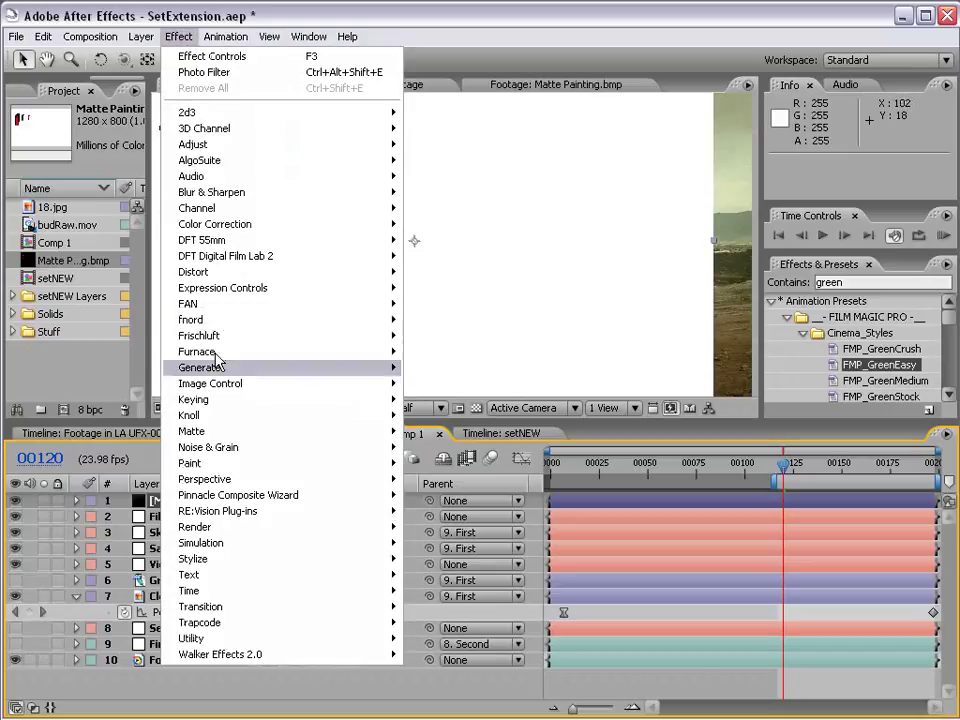
pyautogui.moveTo(280, 399)
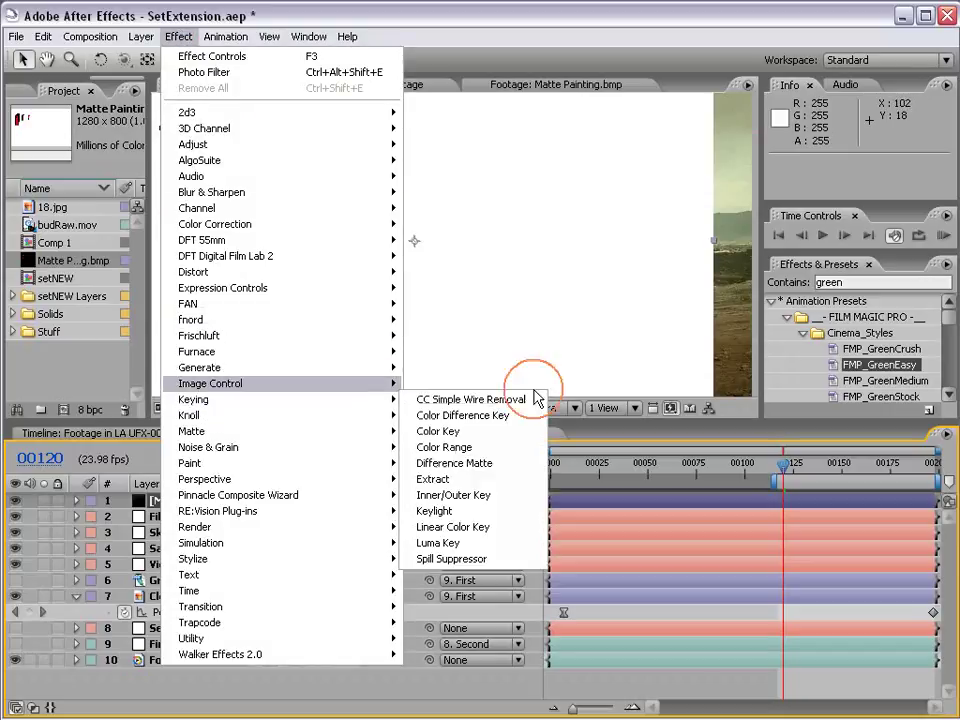
pyautogui.click(462, 543)
pyautogui.moveTo(146, 166); pyautogui.dragTo(255, 163)
pyautogui.click(184, 157)
pyautogui.click(200, 142)
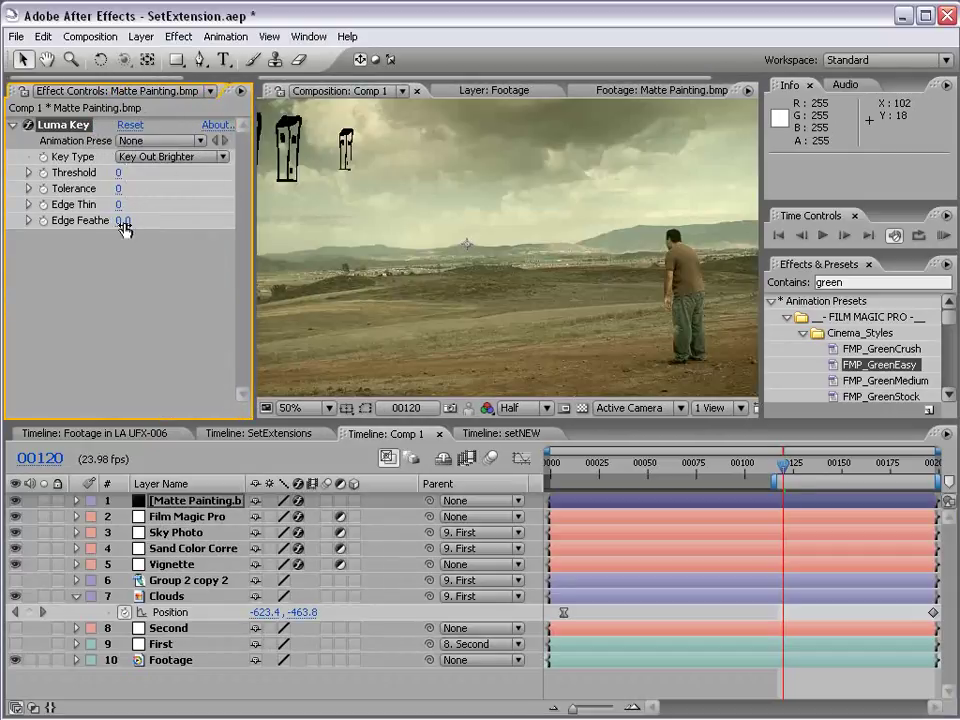
pyautogui.moveTo(118, 173); pyautogui.dragTo(190, 174)
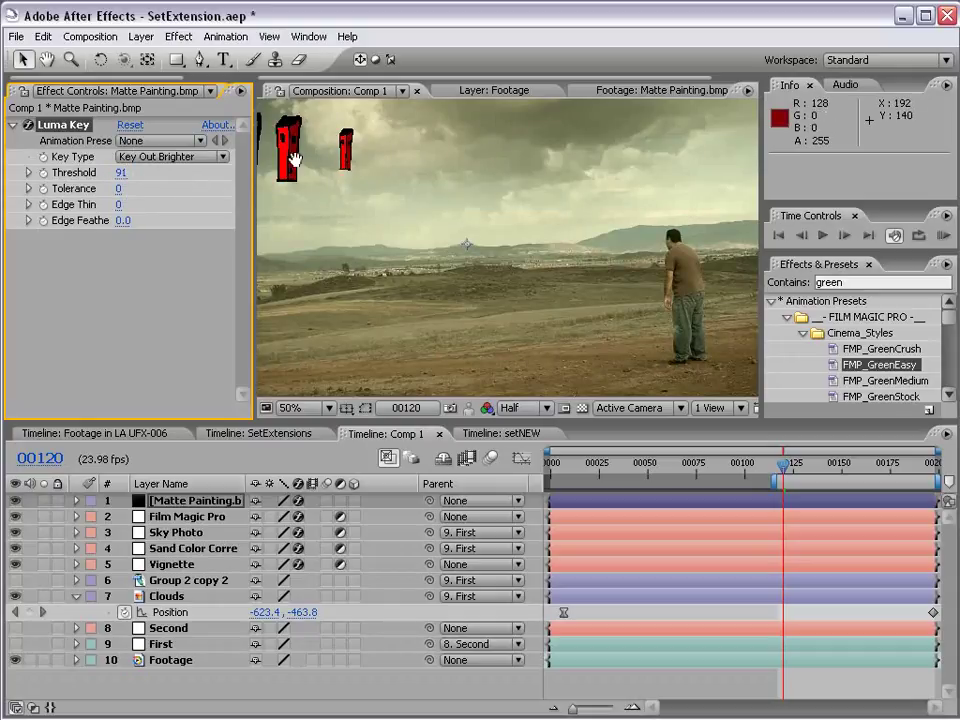
# Step: Move the Matte Painting layer down and across so the red towers stand on the field
pyautogui.press('h')
pyautogui.moveTo(292, 154); pyautogui.dragTo(418, 221)
pyautogui.press('`')
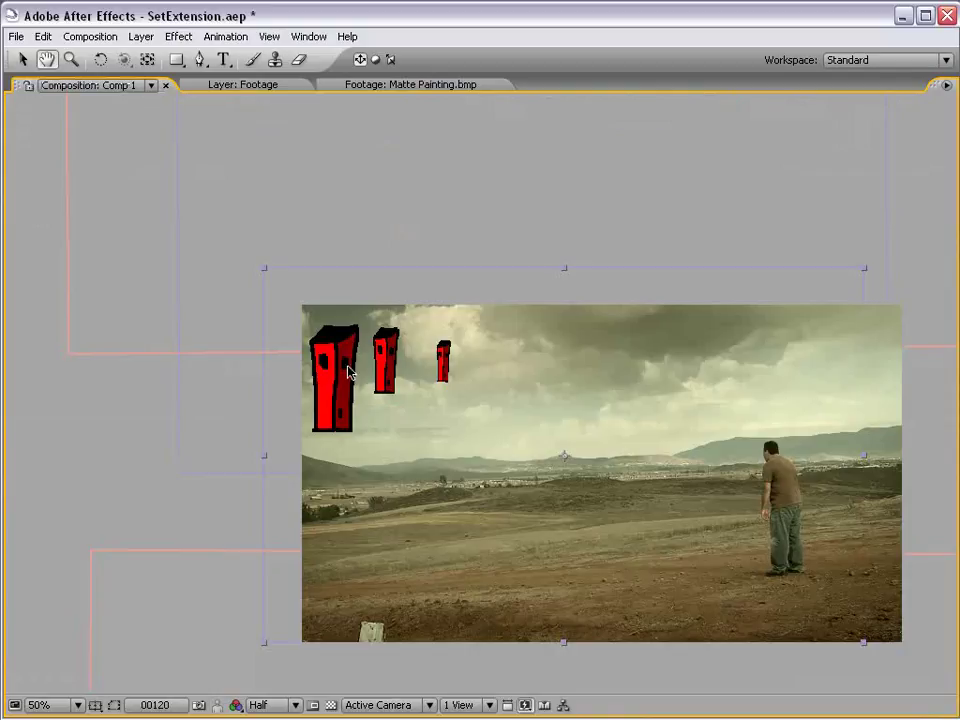
pyautogui.moveTo(352, 362)
pyautogui.mouseDown()
pyautogui.moveTo(388, 364)
pyautogui.moveTo(432, 452)
pyautogui.moveTo(417, 487)
pyautogui.mouseUp()
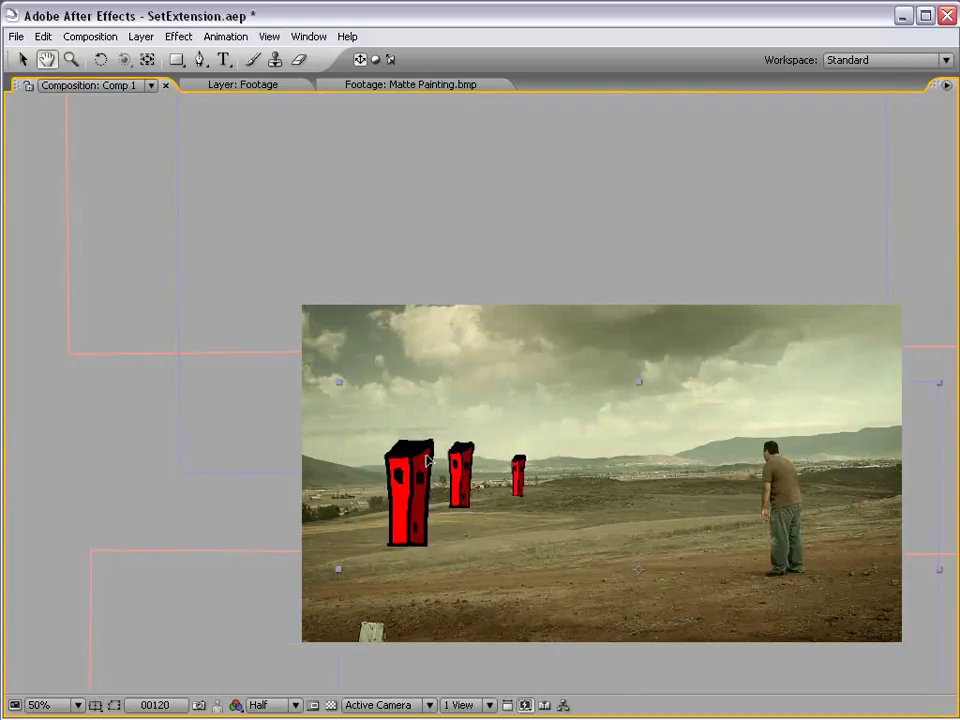
pyautogui.press('v')
pyautogui.moveTo(604, 472); pyautogui.dragTo(447, 418)
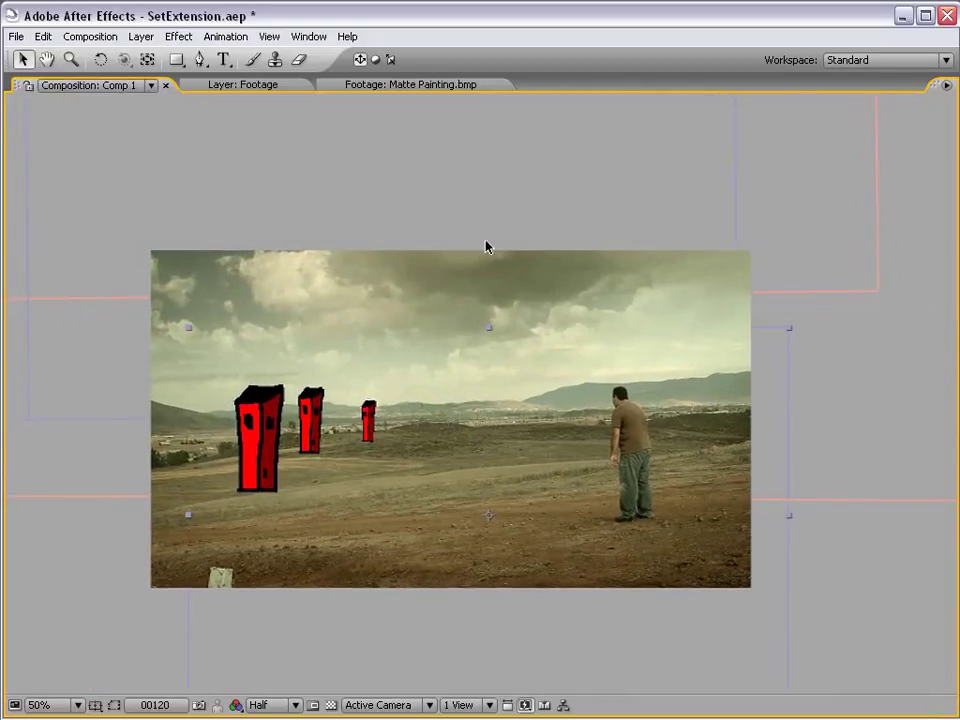
# Step: Parent the Matte Painting layer to the First null
pyautogui.press('`')
pyautogui.press(',')
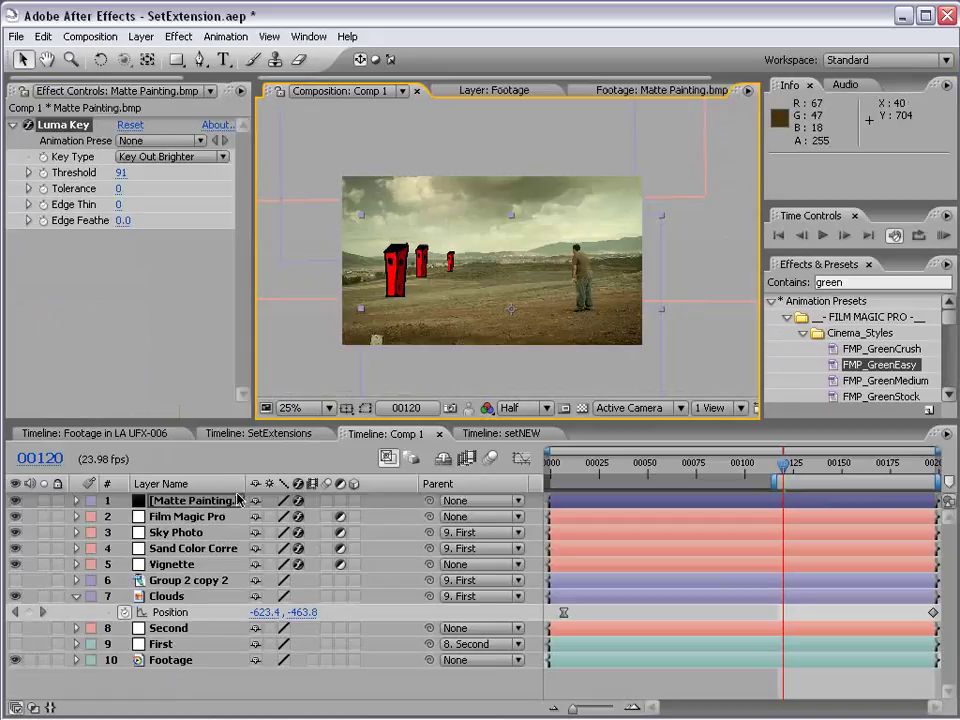
pyautogui.moveTo(428, 500); pyautogui.dragTo(172, 644)
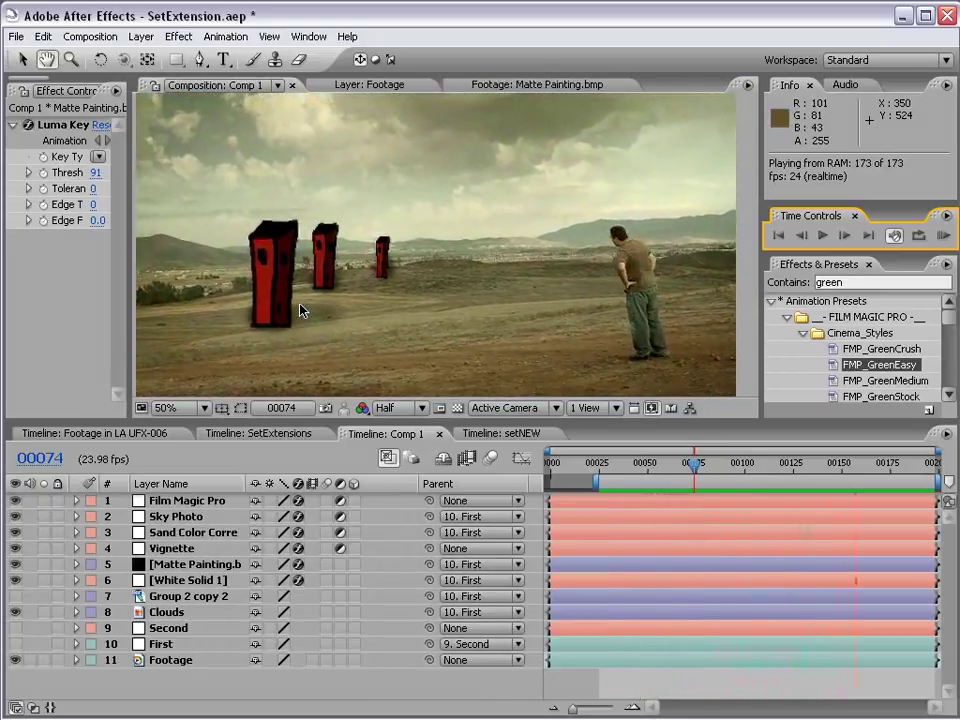
# Step: At frame 177, hide the White Solid 1 and Matte Painting layers to leave the original castles in the shot
pyautogui.moveTo(820, 466); pyautogui.dragTo(895, 468)
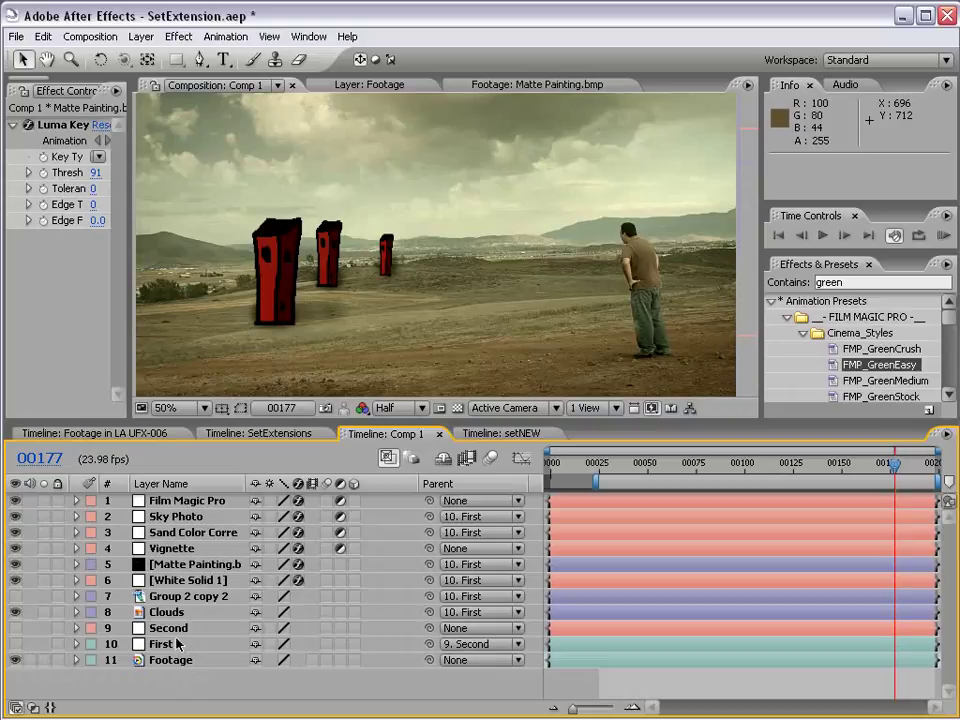
pyautogui.click(15, 580)
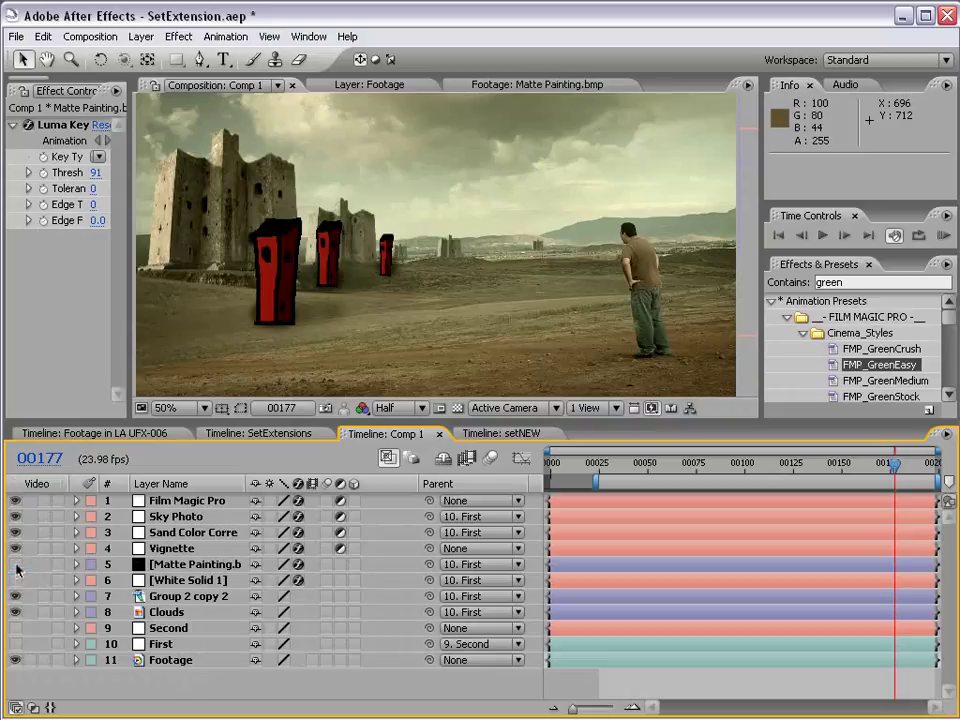
pyautogui.click(15, 564)
# Step: Start the work area at frame 103 and run a RAM preview of the castle shot
pyautogui.click(751, 463)
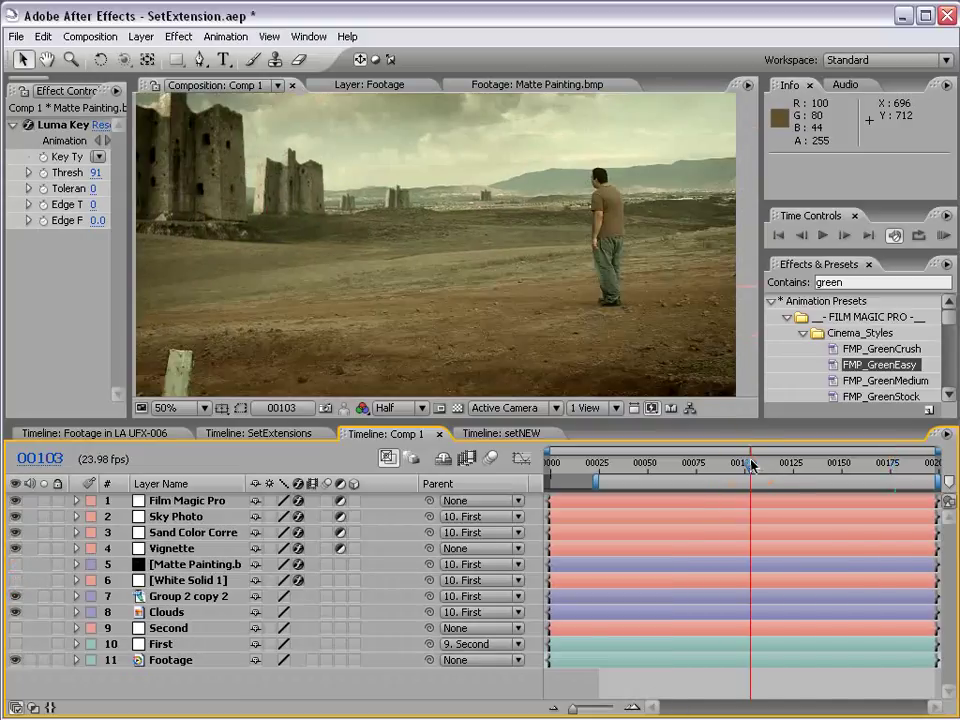
pyautogui.press('b')
pyautogui.press('KP_0')
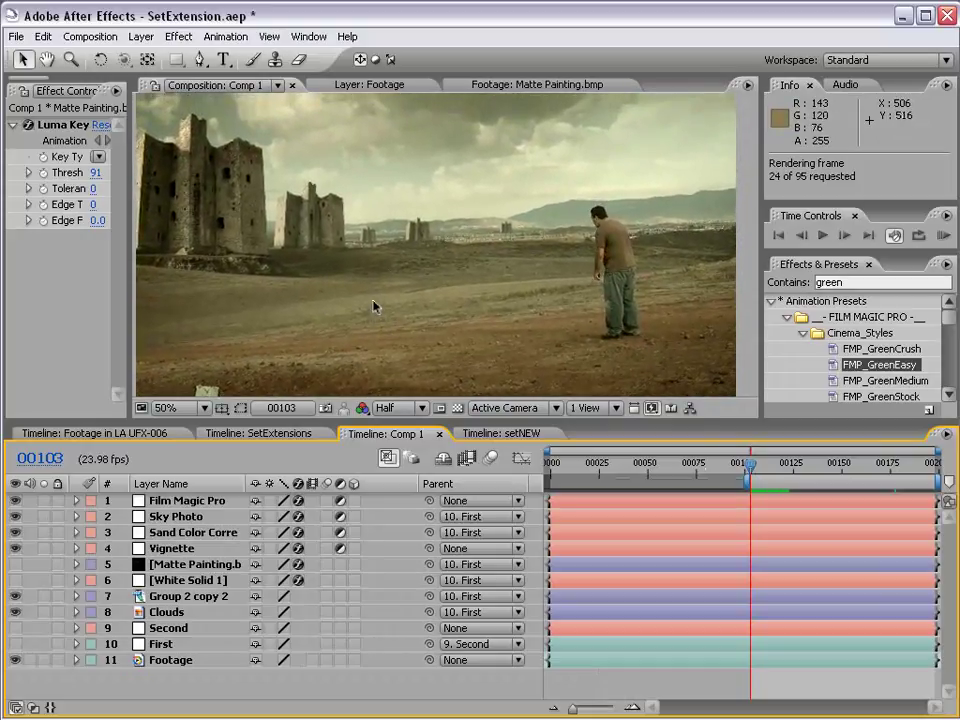
# Step: Enlarge the composition viewing area above the timeline so the whole frame fits at 50%
pyautogui.press(',')
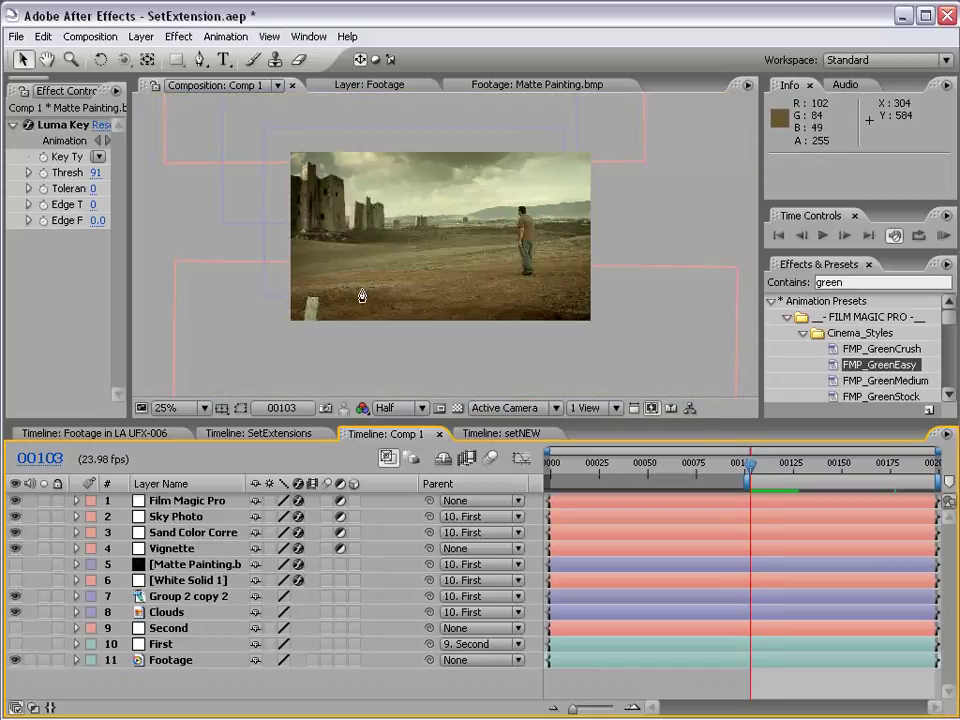
pyautogui.press('.')
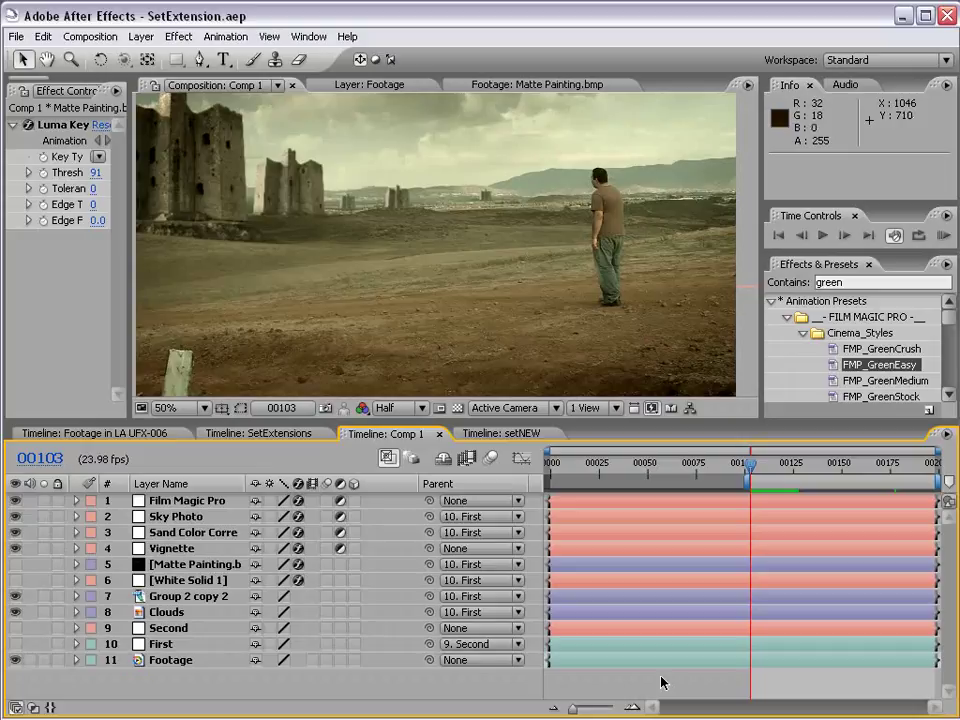
pyautogui.moveTo(494, 428); pyautogui.dragTo(492, 552)
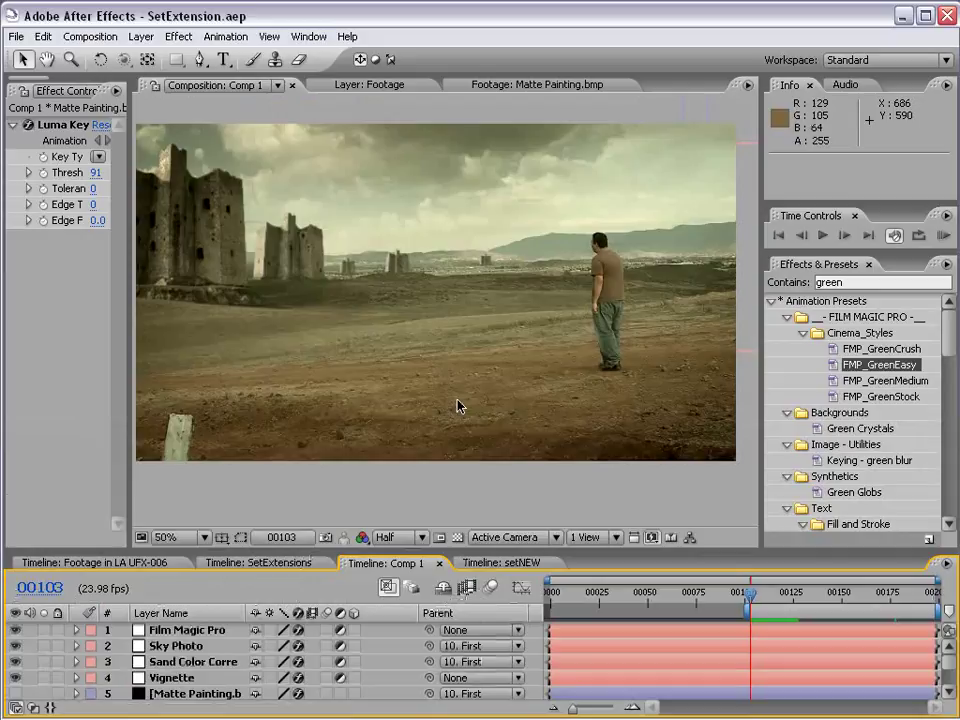